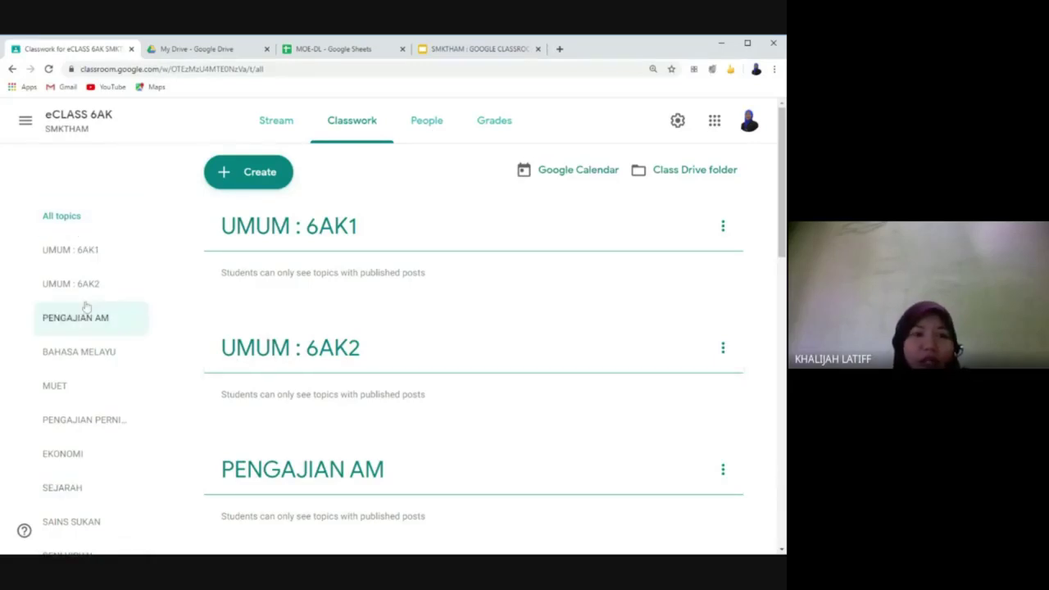
Step: Open the People tab of the eCLASS 6AK class to list its teachers and students
scroll(74, 360, down, 3)
scroll(71, 383, up, 3)
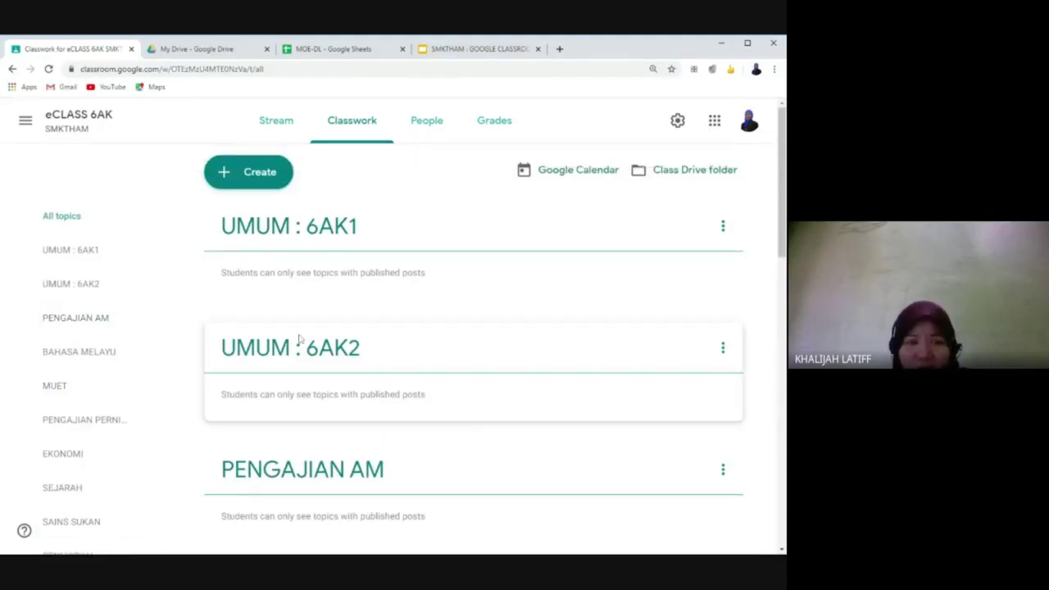
click(432, 131)
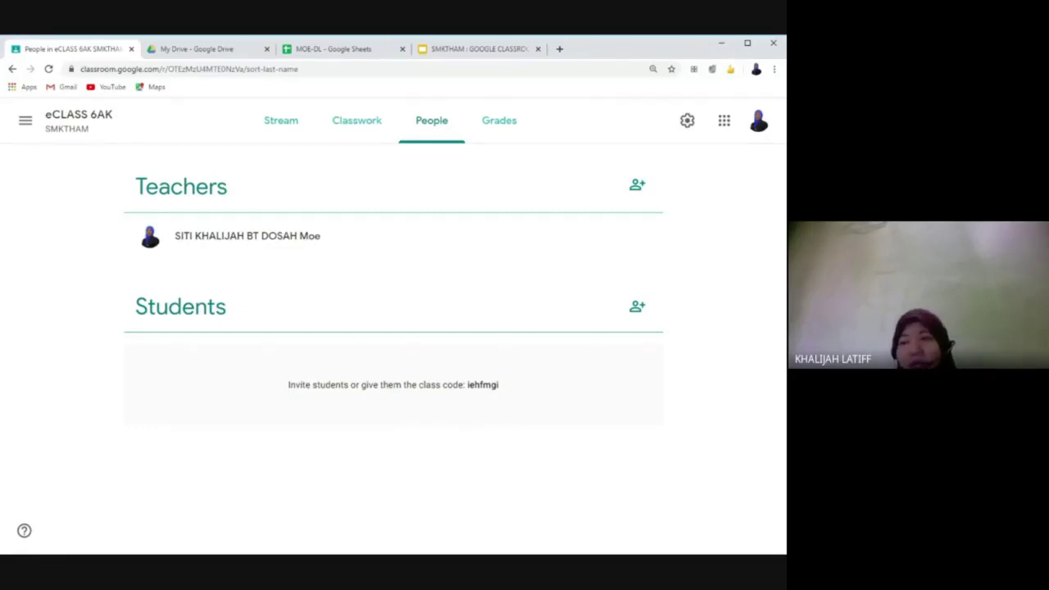
Step: Return to the eCLASS 6AK Classwork topic list
click(338, 131)
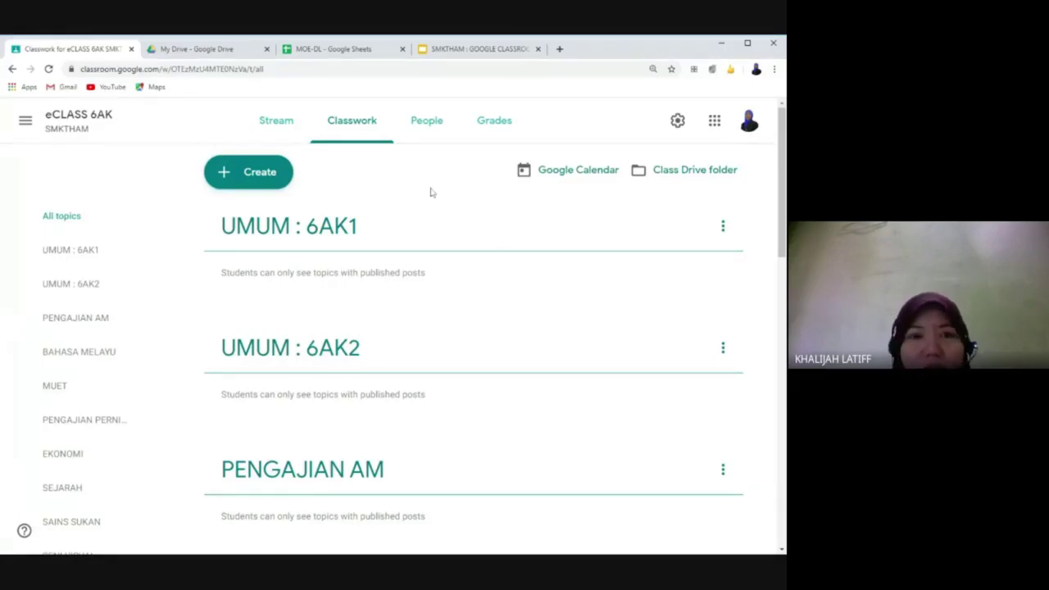
Step: Recheck the People page, go back to Classwork, then switch to the My Drive tab
click(427, 124)
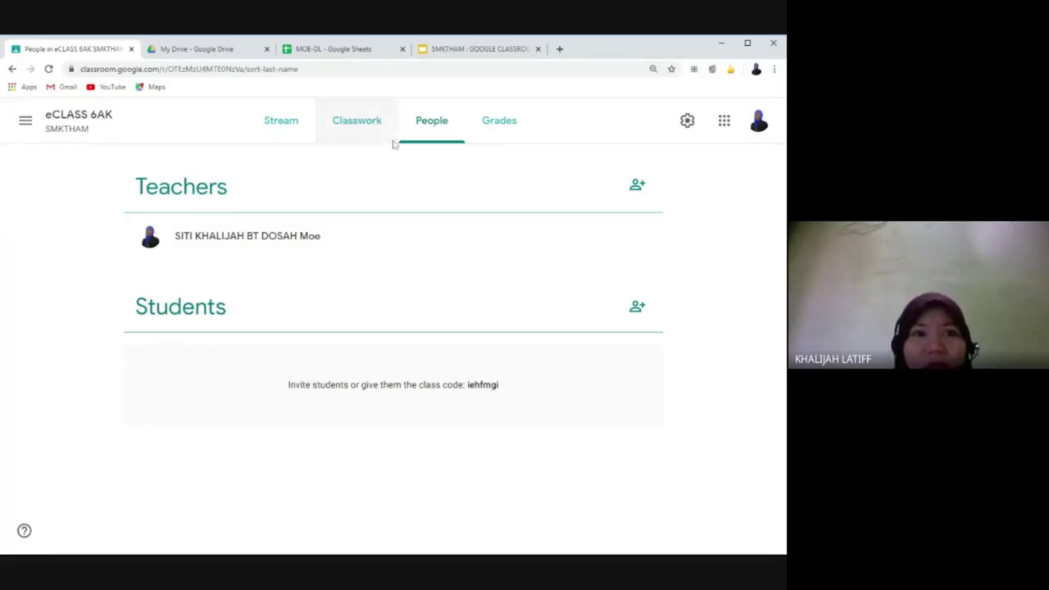
click(343, 122)
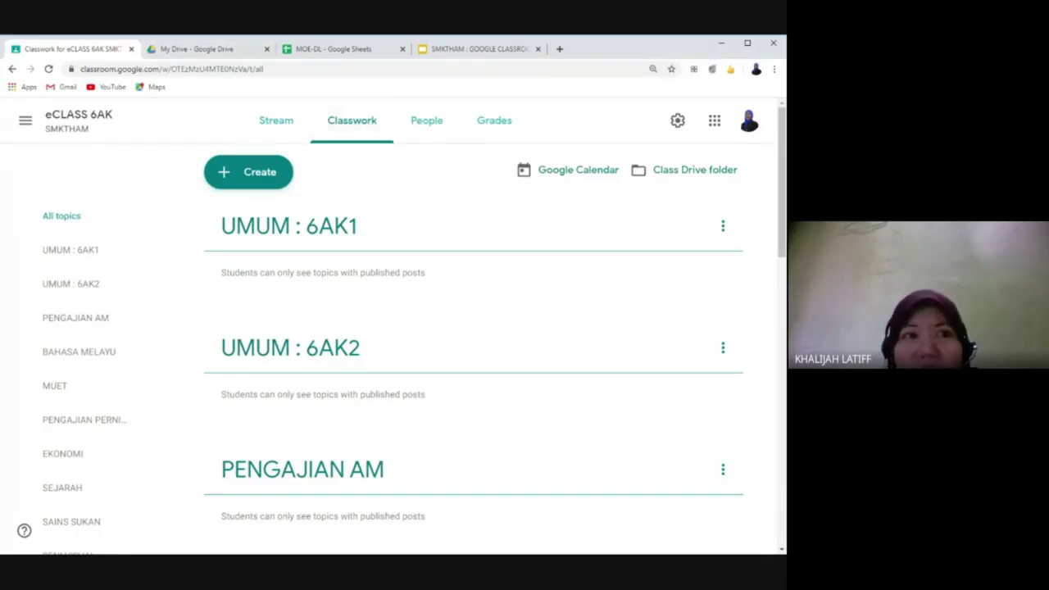
click(203, 49)
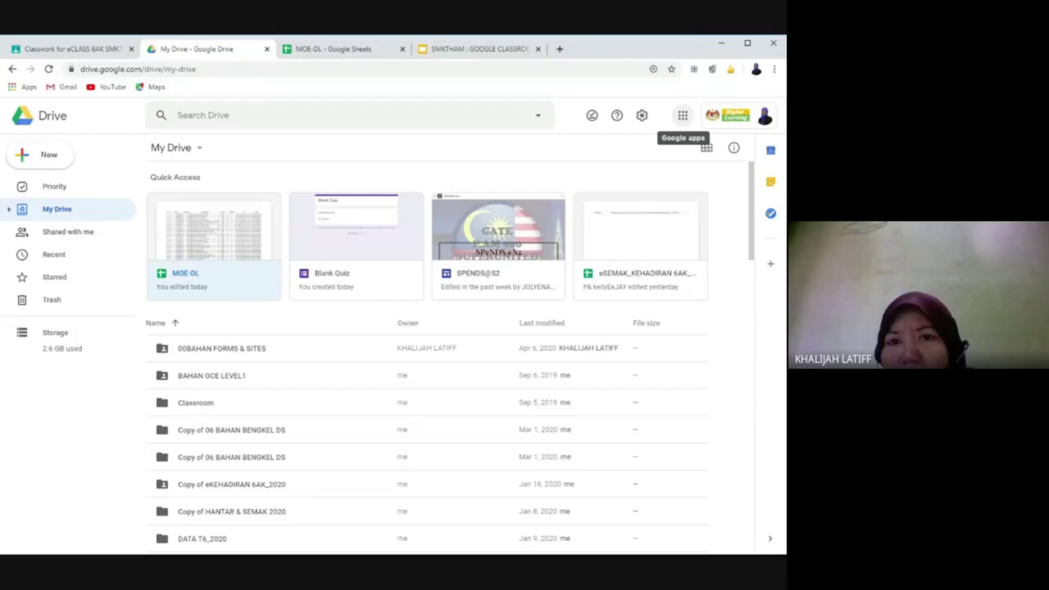
click(683, 115)
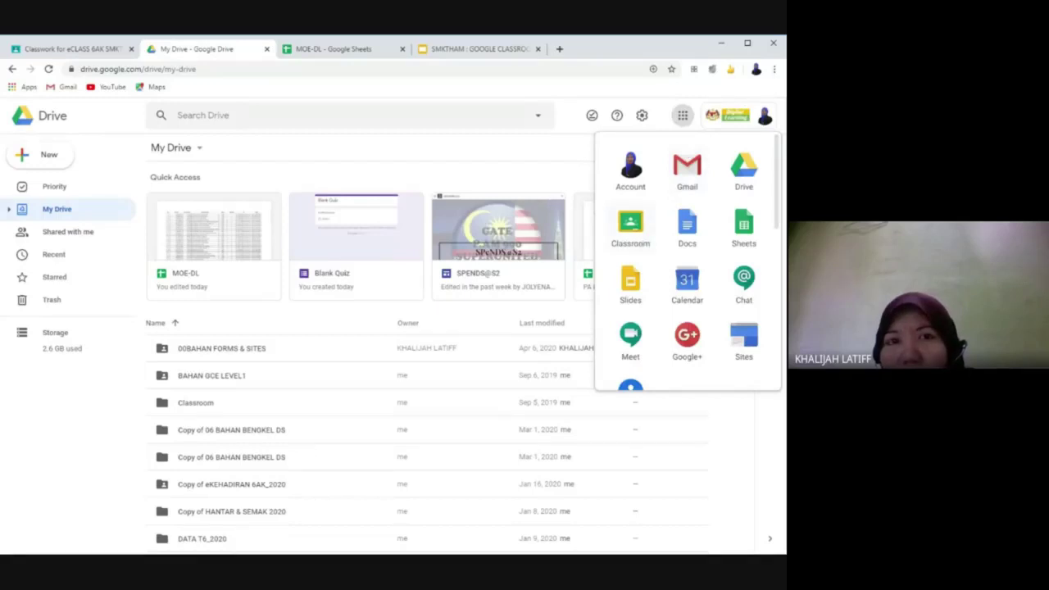
key(alt+Tab)
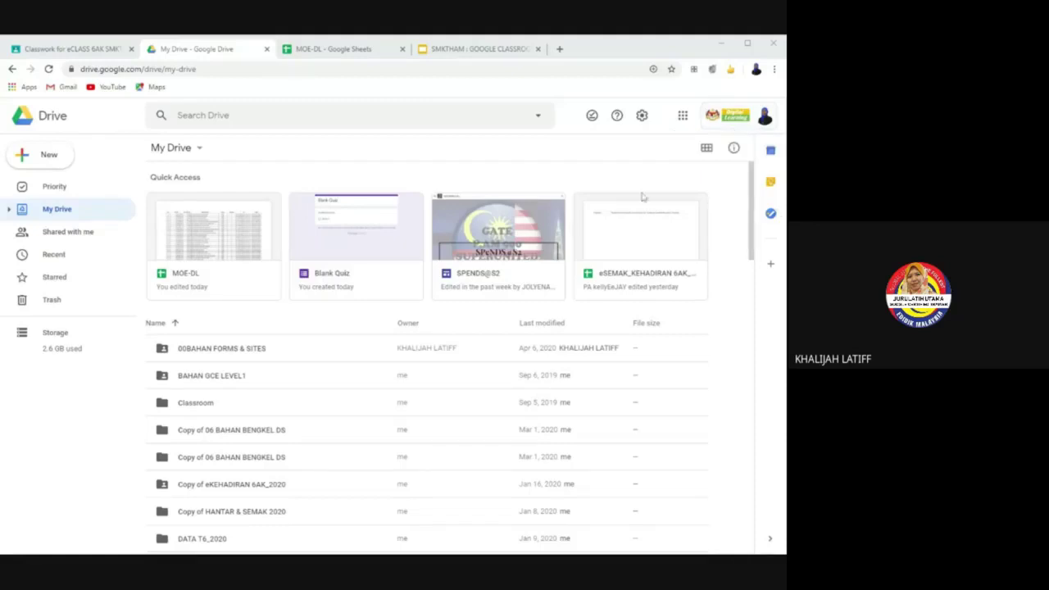
Step: Search Google for 'GOOGLE' from the address bar and bring up the Google apps list
click(225, 70)
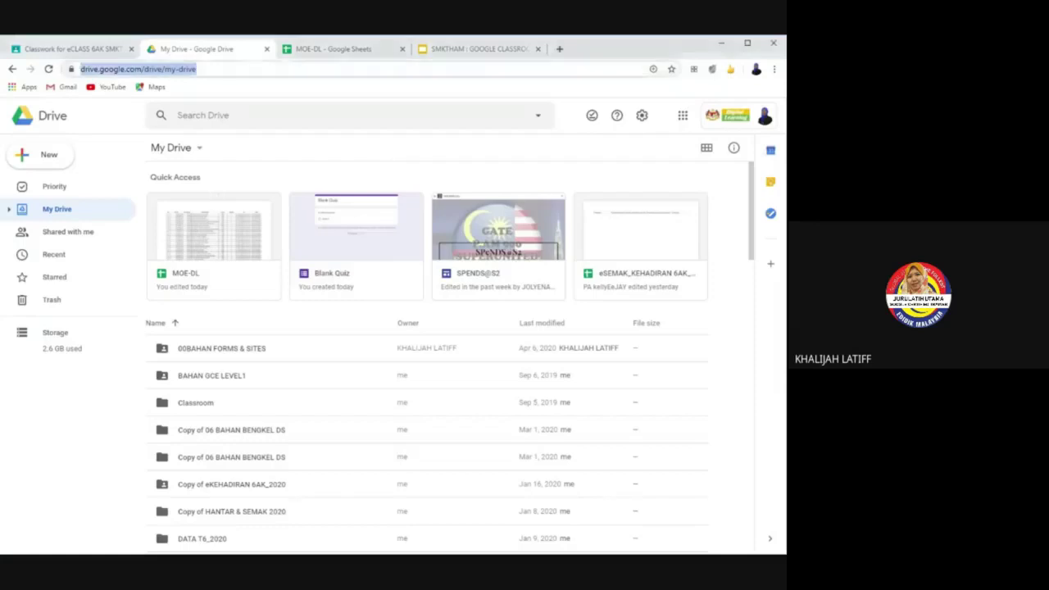
text(GOOGLE)
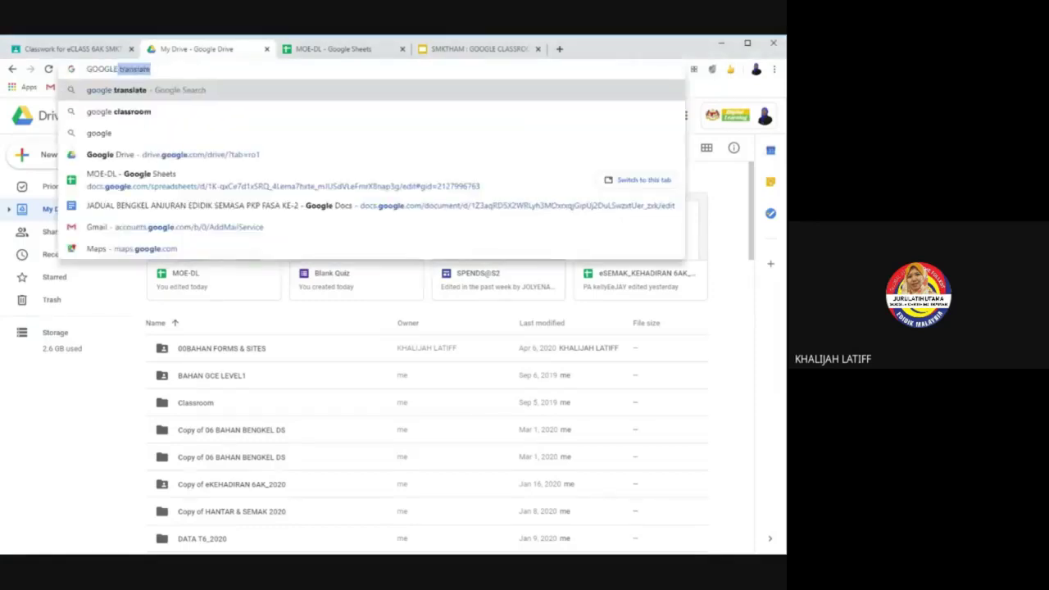
key(Delete)
key(Return)
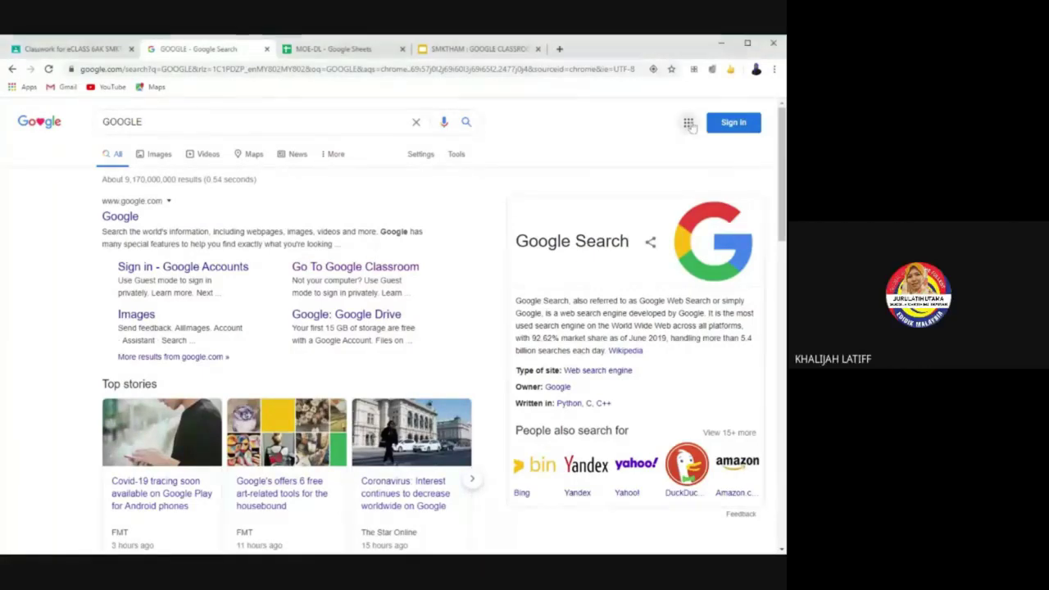
click(689, 123)
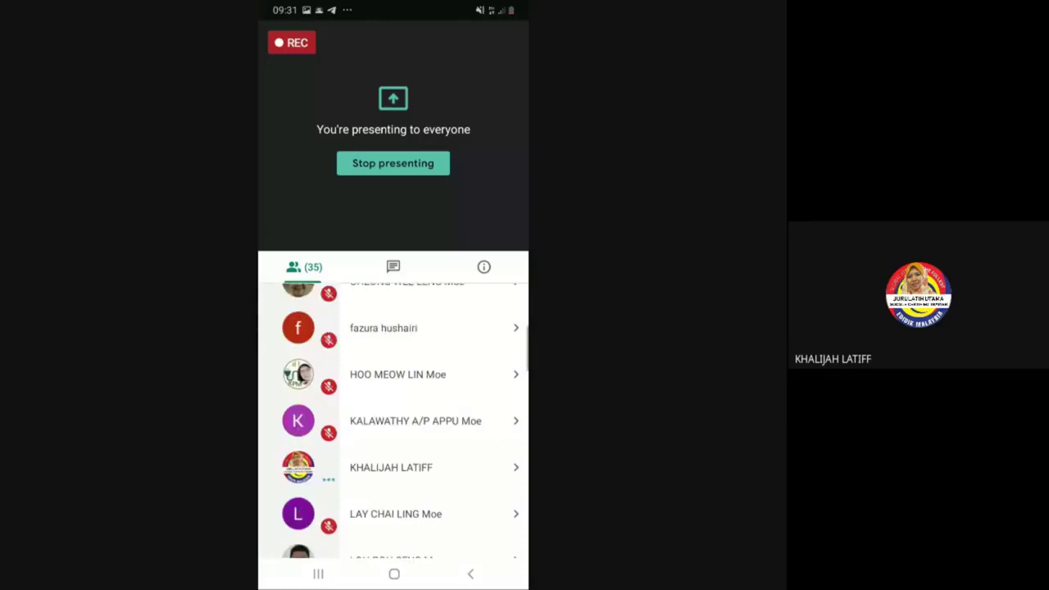
Step: Scroll through the Meet call's list of 35 participants
scroll(393, 417, down, 3)
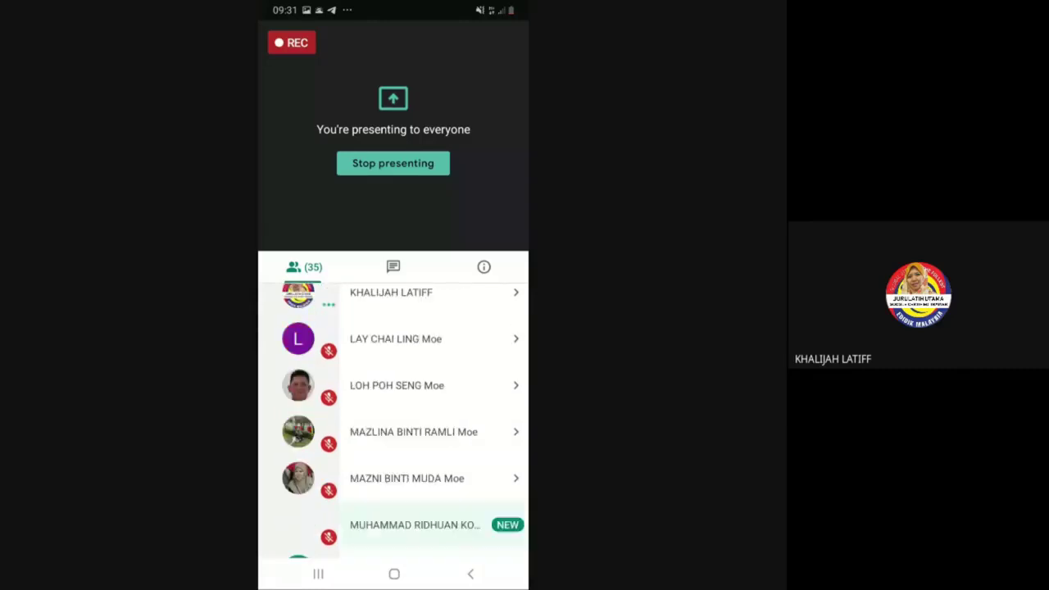
scroll(393, 418, down, 5)
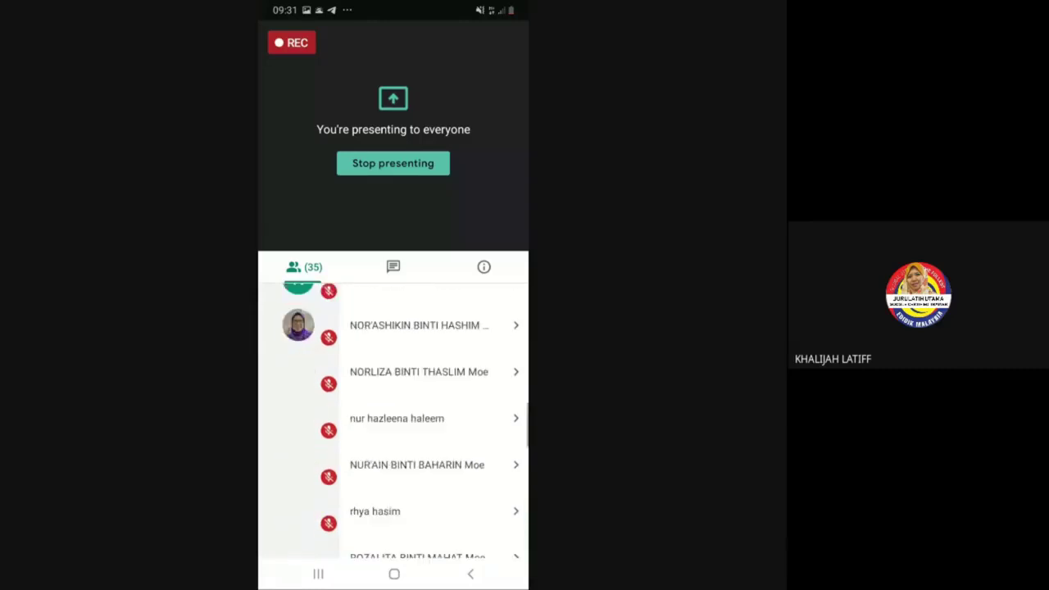
scroll(393, 418, down, 5)
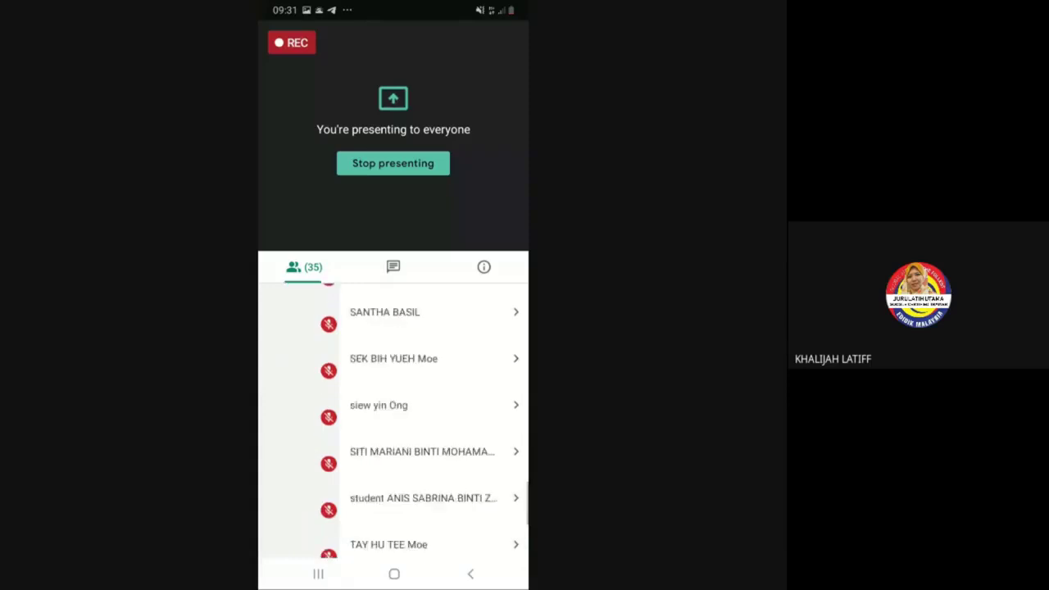
scroll(393, 418, down, 4)
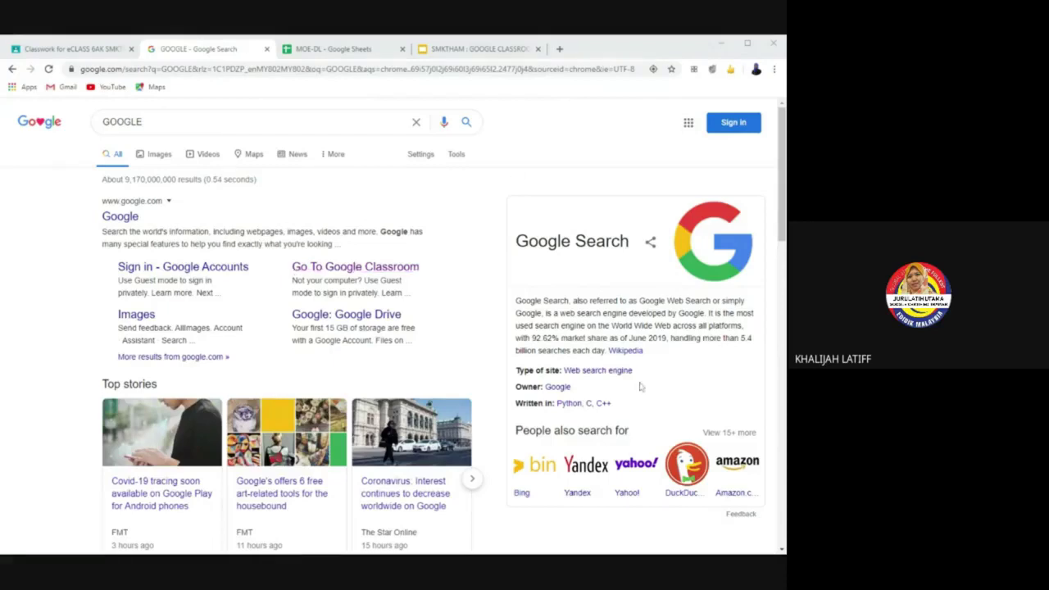
Step: Open the Google apps panel over the GOOGLE results and scroll through its apps
click(688, 125)
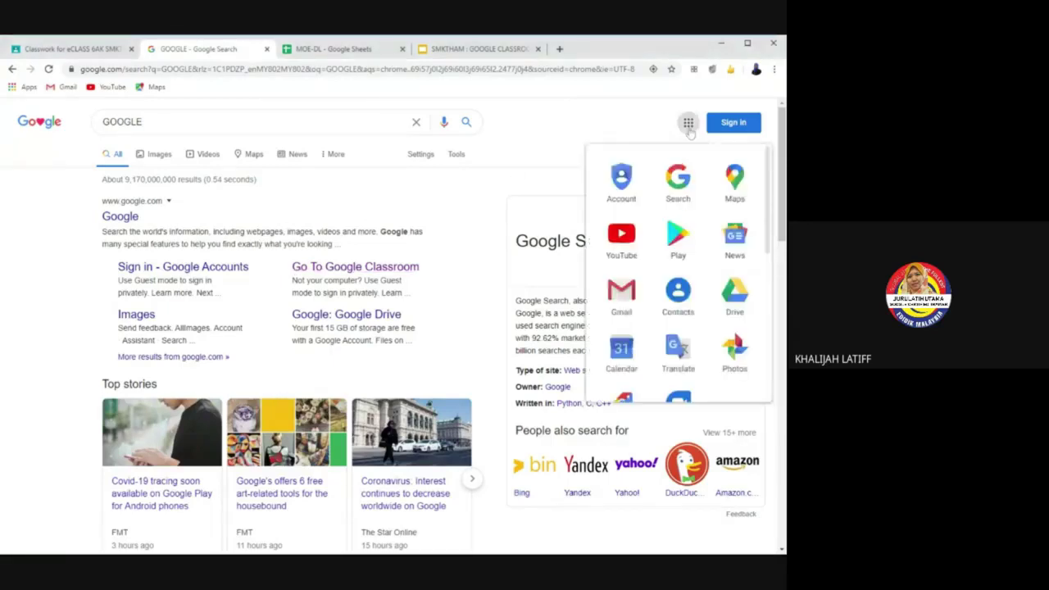
scroll(693, 271, down, 4)
scroll(694, 288, down, 1)
scroll(695, 288, up, 5)
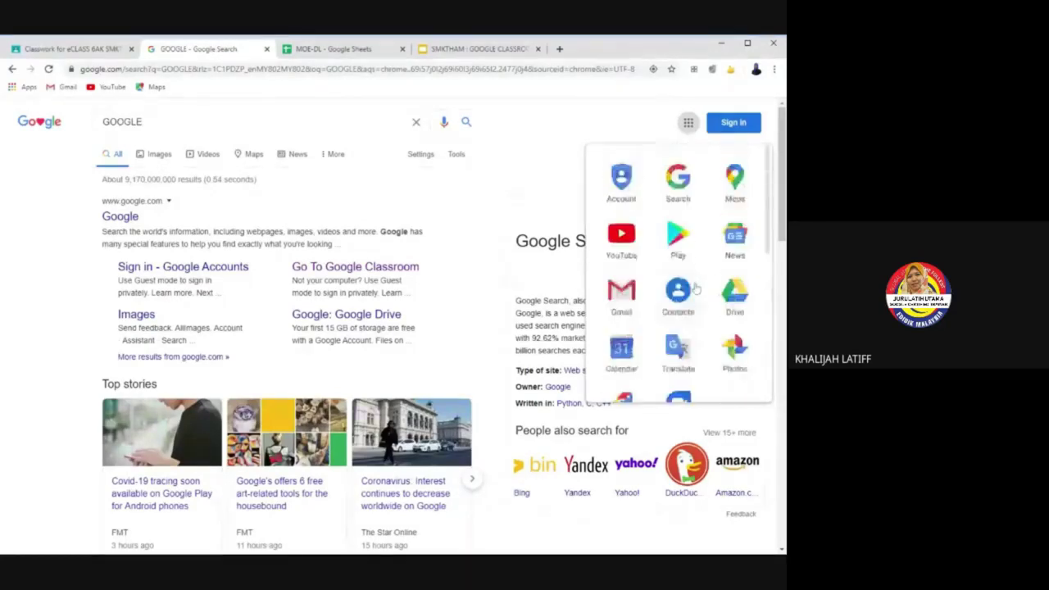
Step: Open Google Drive from the apps panel, then bring up the Google apps list again
click(735, 294)
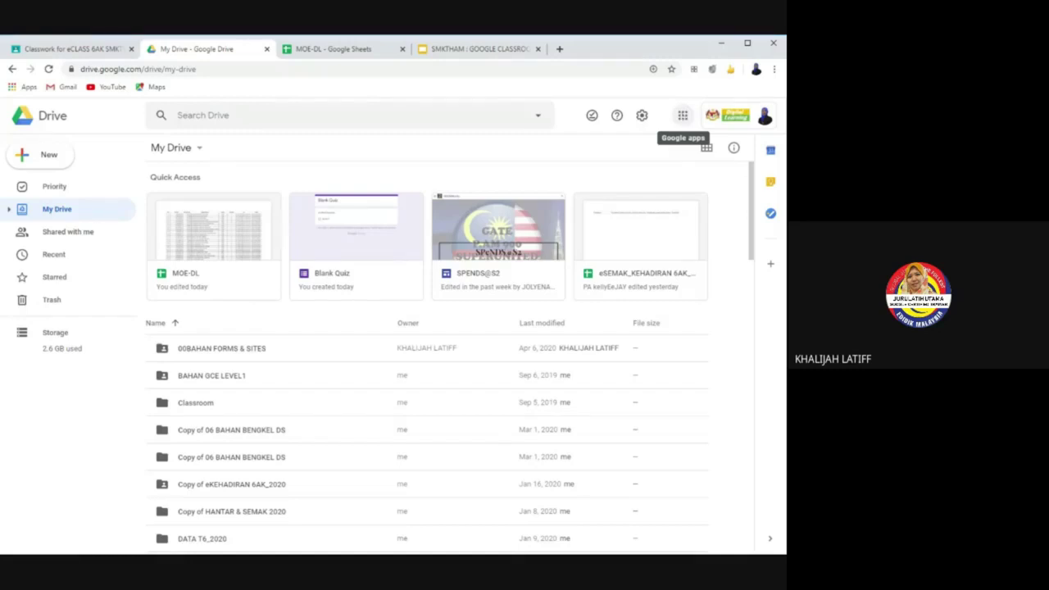
click(683, 115)
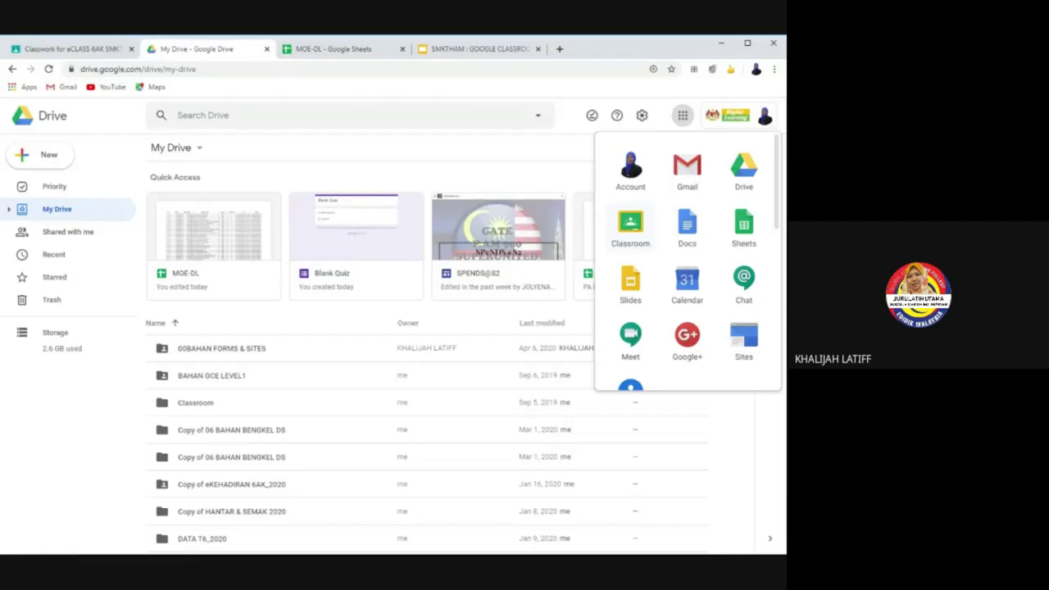
Step: Launch Classroom in a new tab and open its + menu for joining or creating a class
click(630, 237)
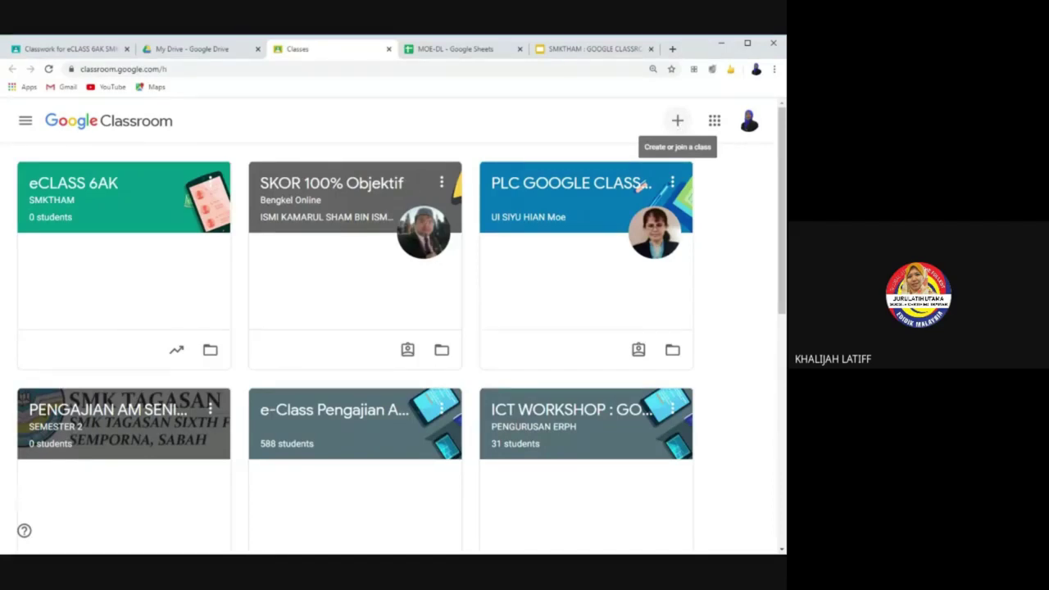
click(678, 122)
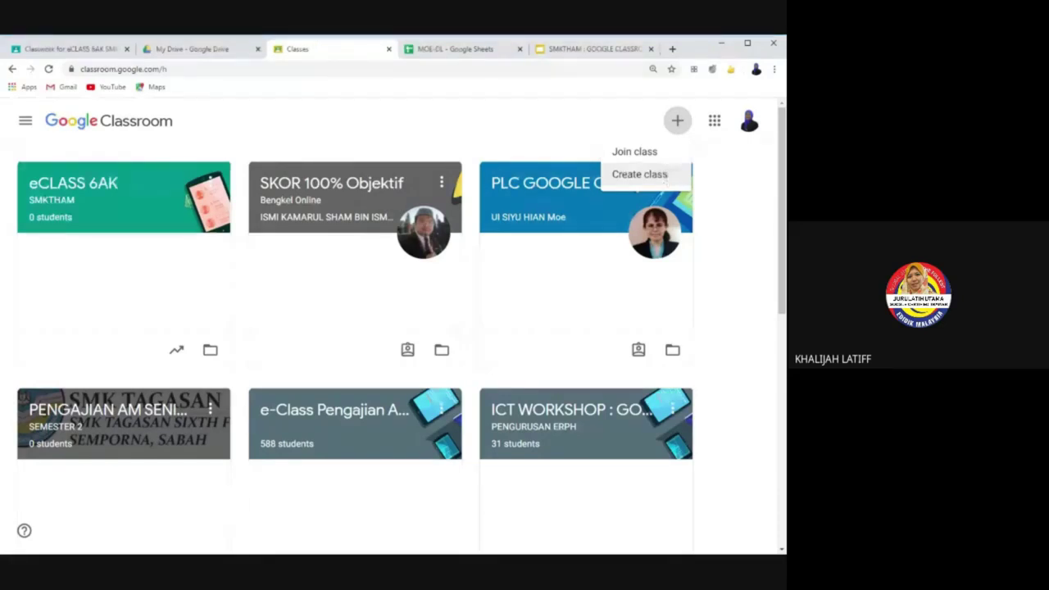
Step: Choose Create class to get the empty new-class form
click(667, 183)
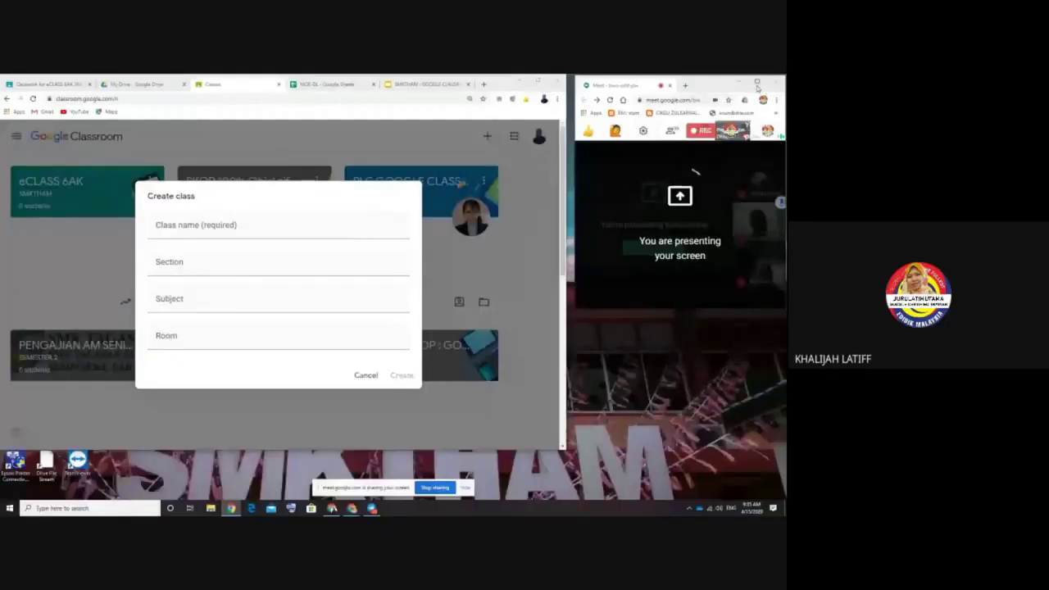
click(756, 82)
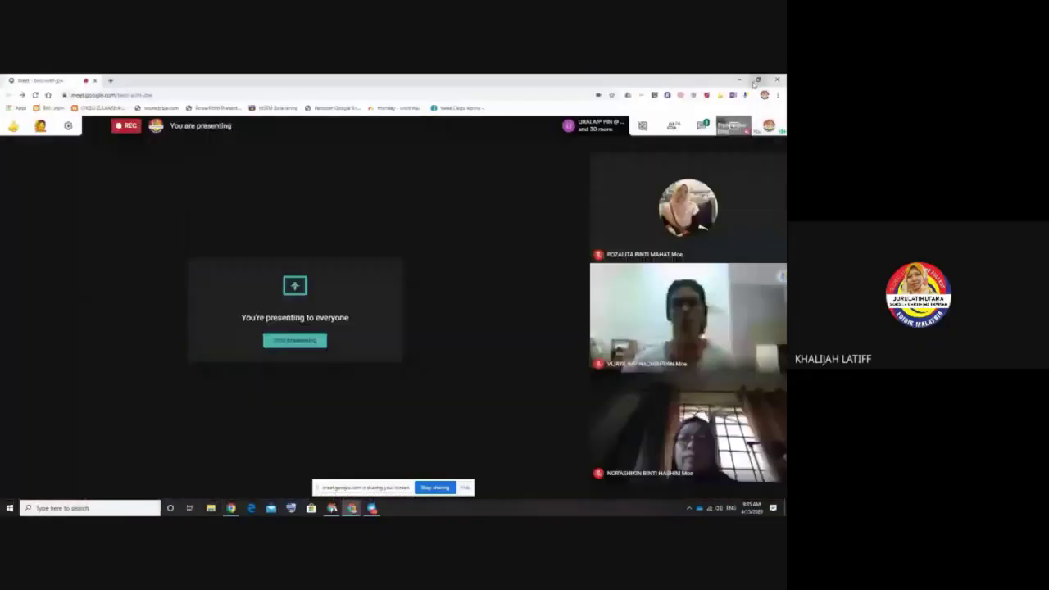
click(702, 126)
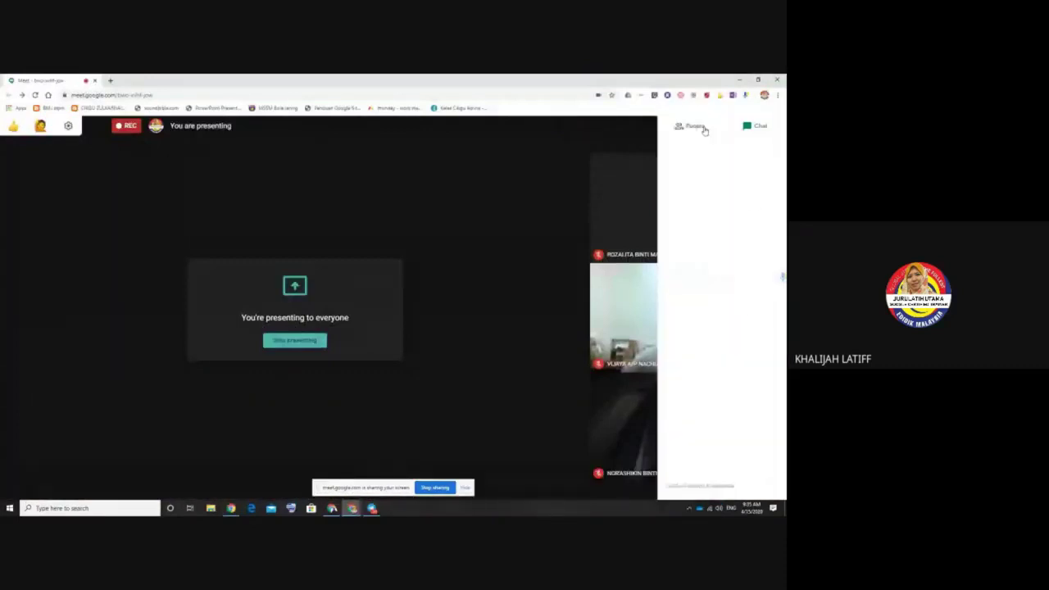
double_click(682, 79)
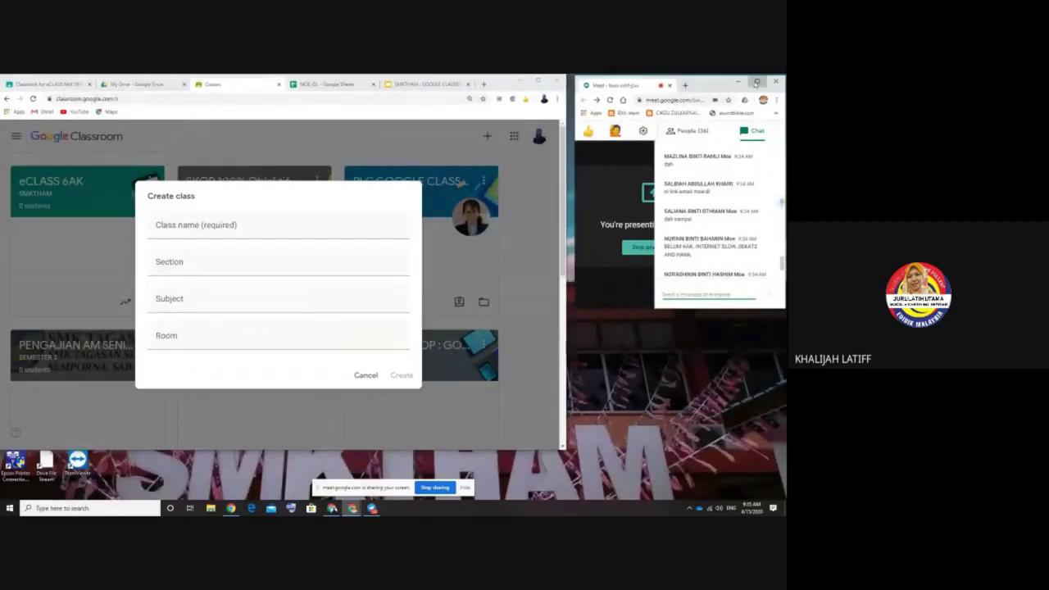
click(756, 82)
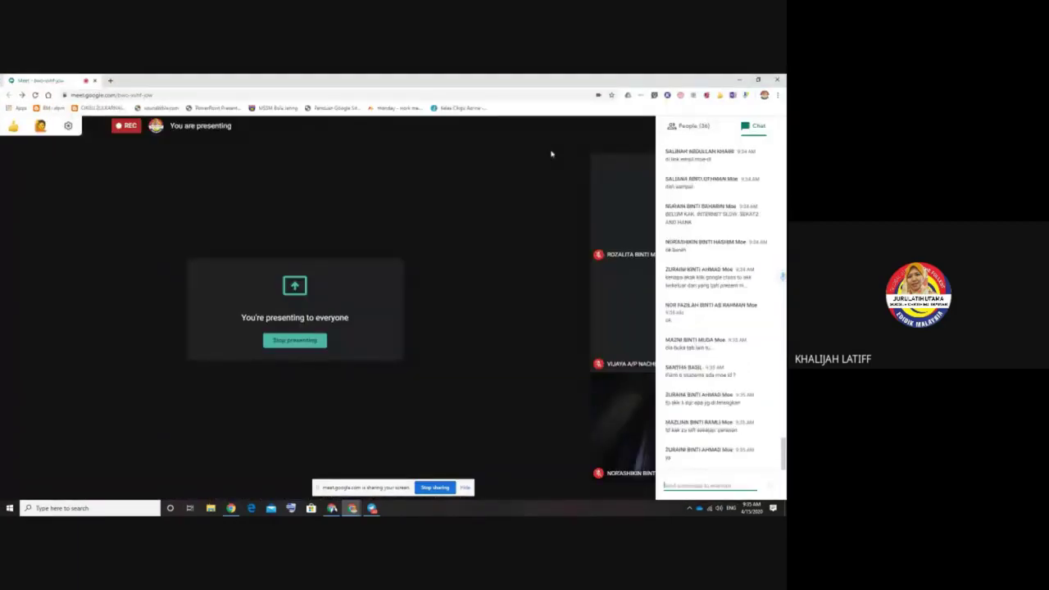
click(553, 155)
click(723, 131)
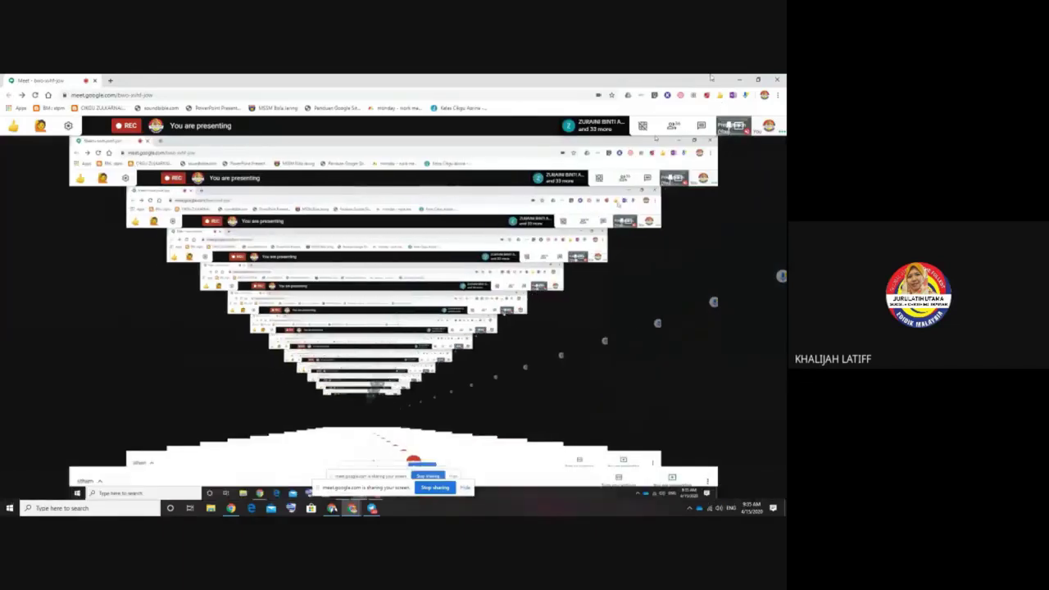
click(757, 79)
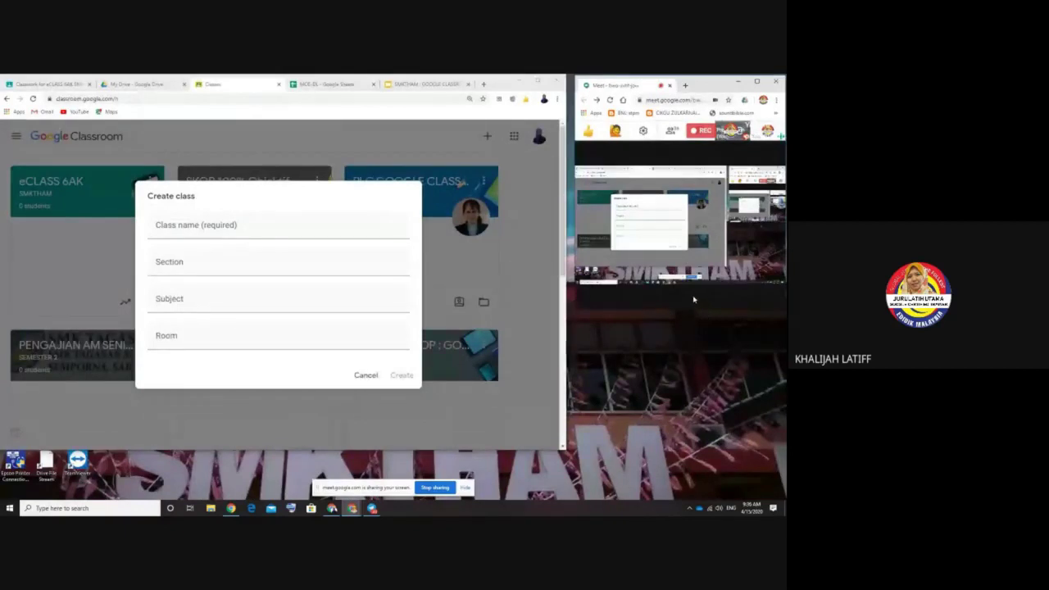
mouse_move(676, 315)
mouse_move(699, 141)
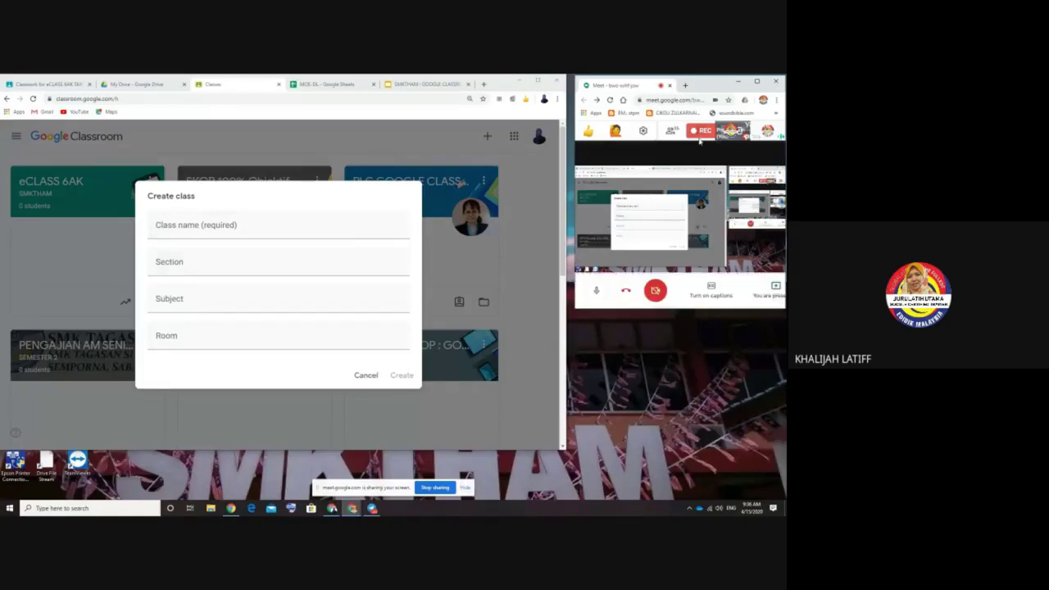
click(756, 82)
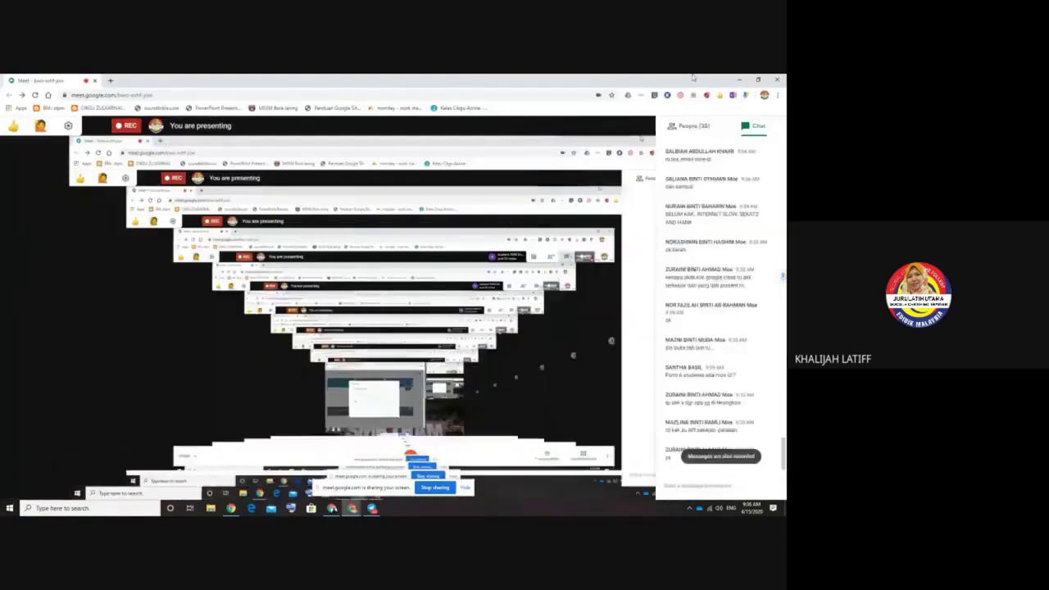
double_click(692, 77)
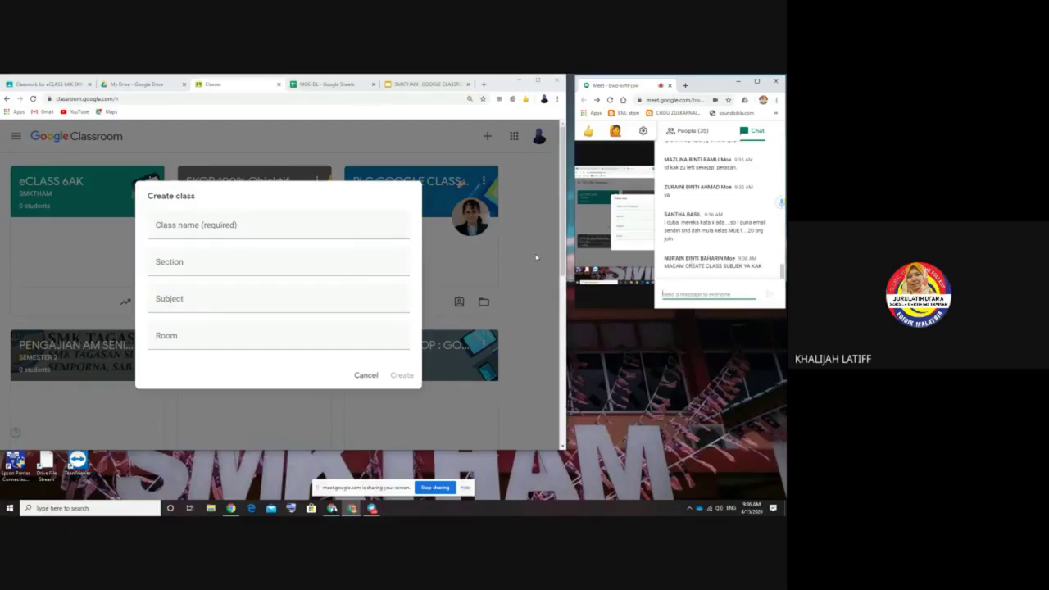
Step: Create class 'eCLASS 5 Bestari' with the teacher's name as section and subject SMKTHAM
click(176, 230)
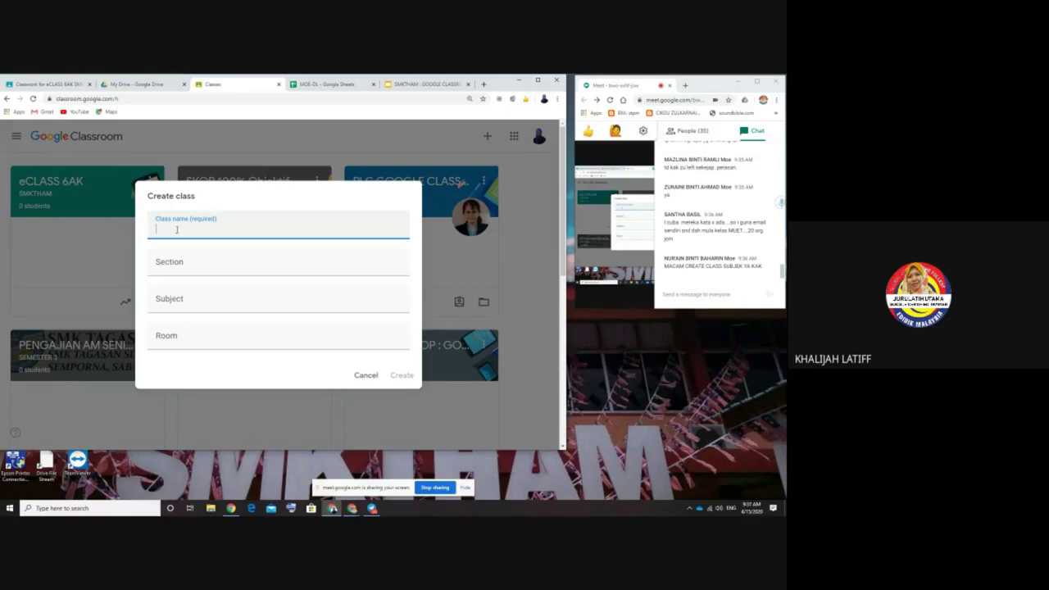
text(eCLASS)
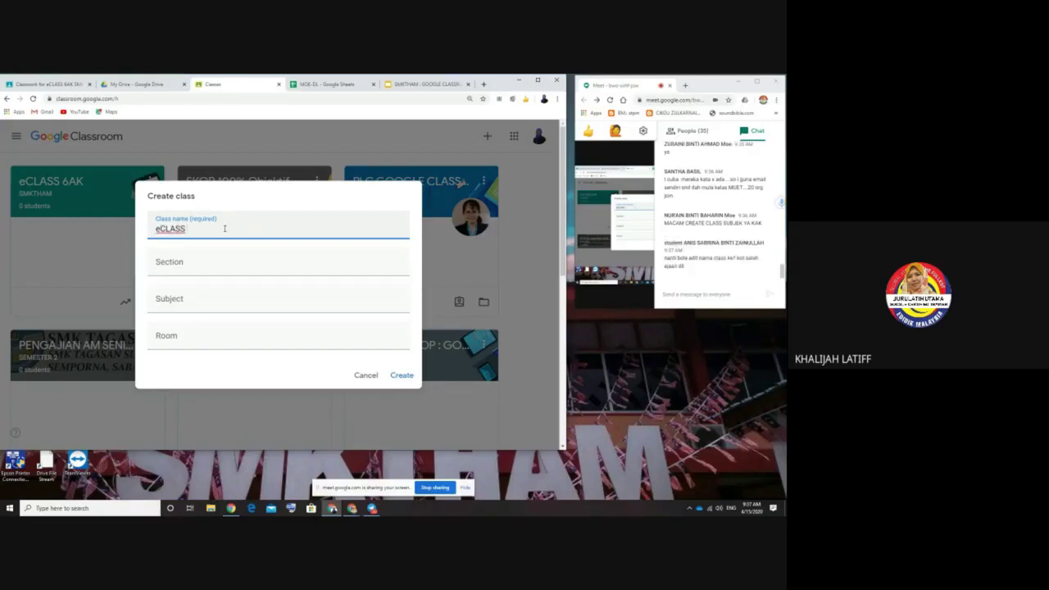
text( 5)
text(Bestari)
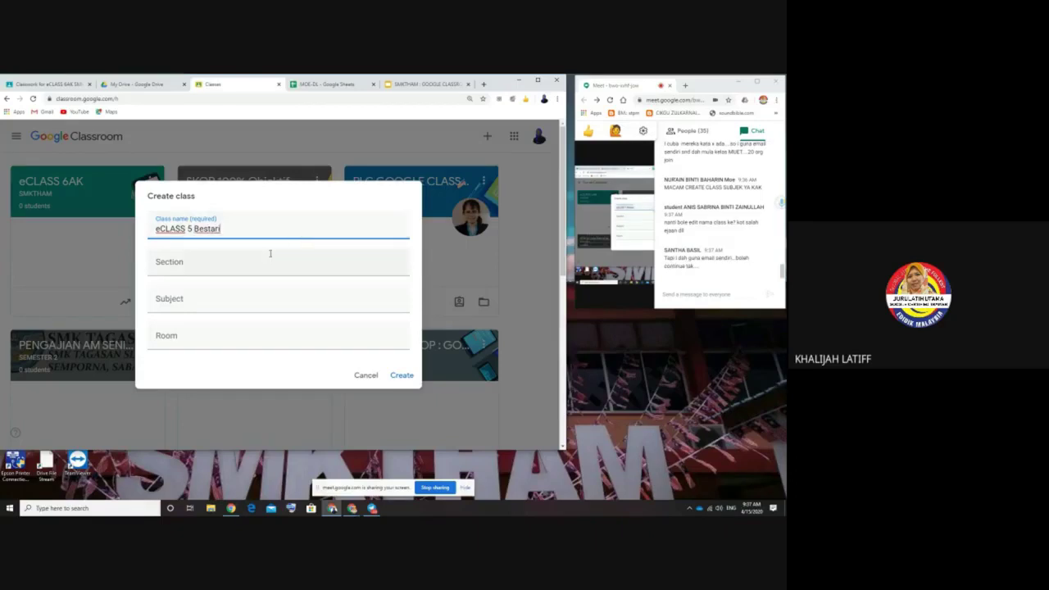
click(174, 260)
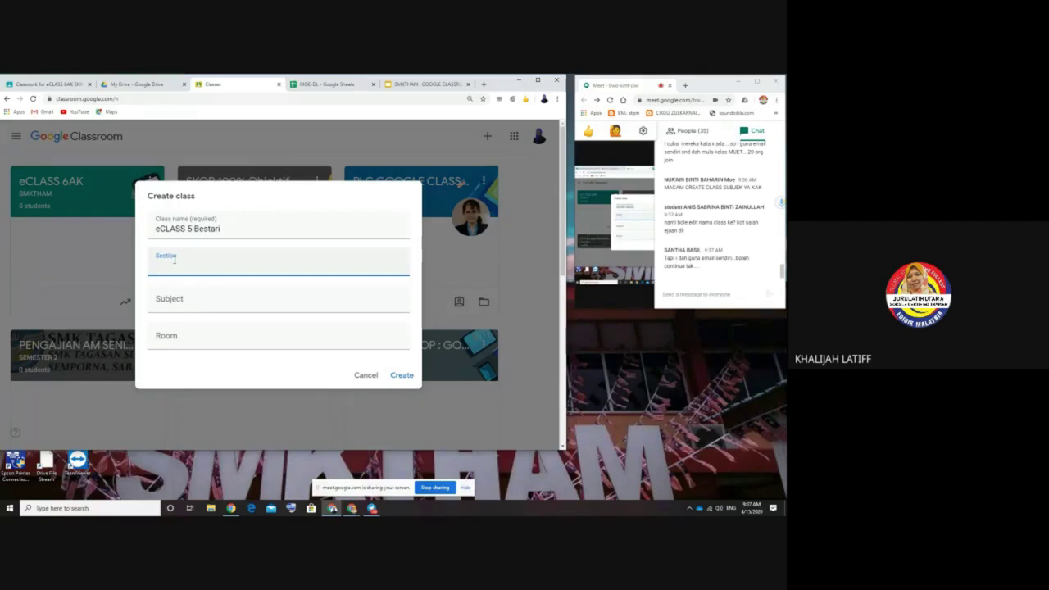
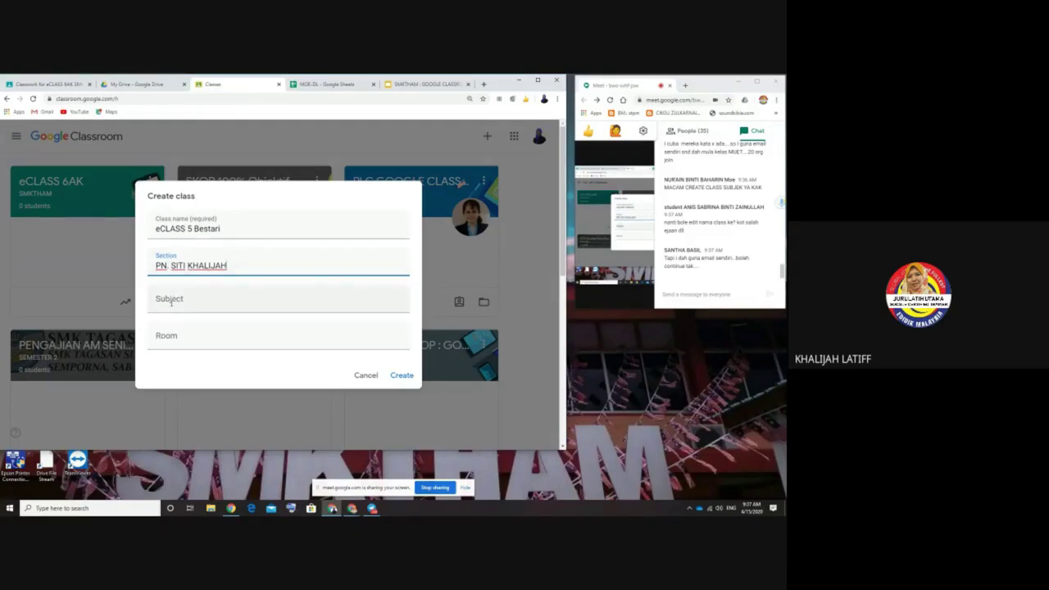
click(171, 301)
text(SMKT)
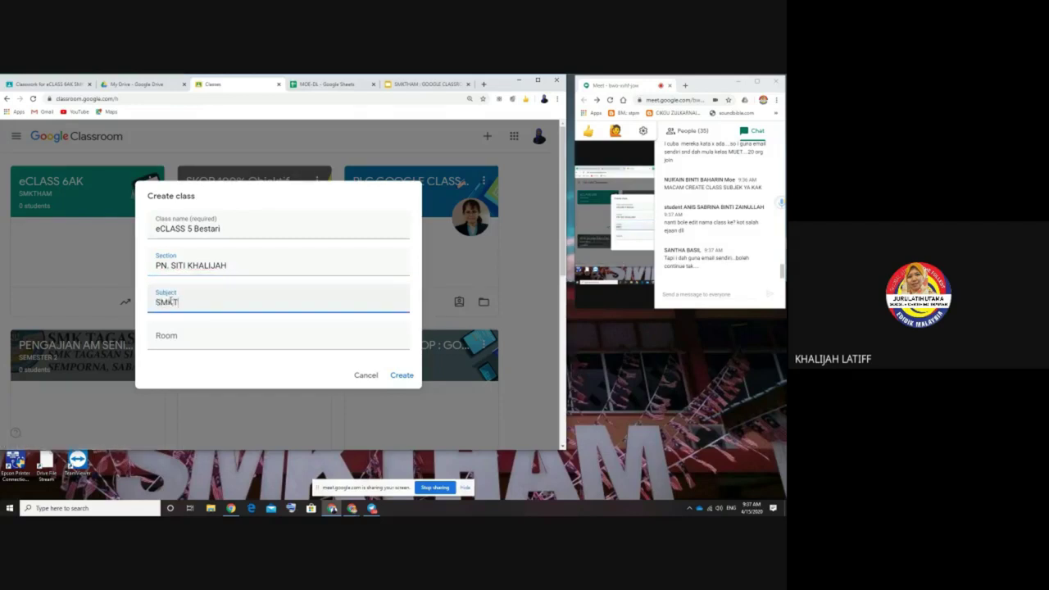
text(HAM)
key(ctrl+a)
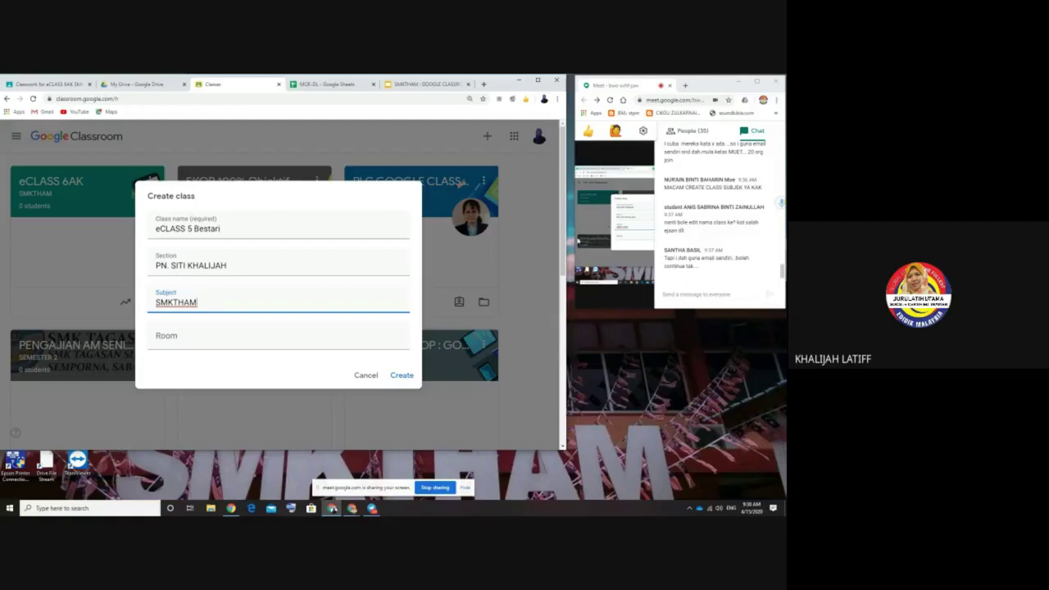
click(402, 376)
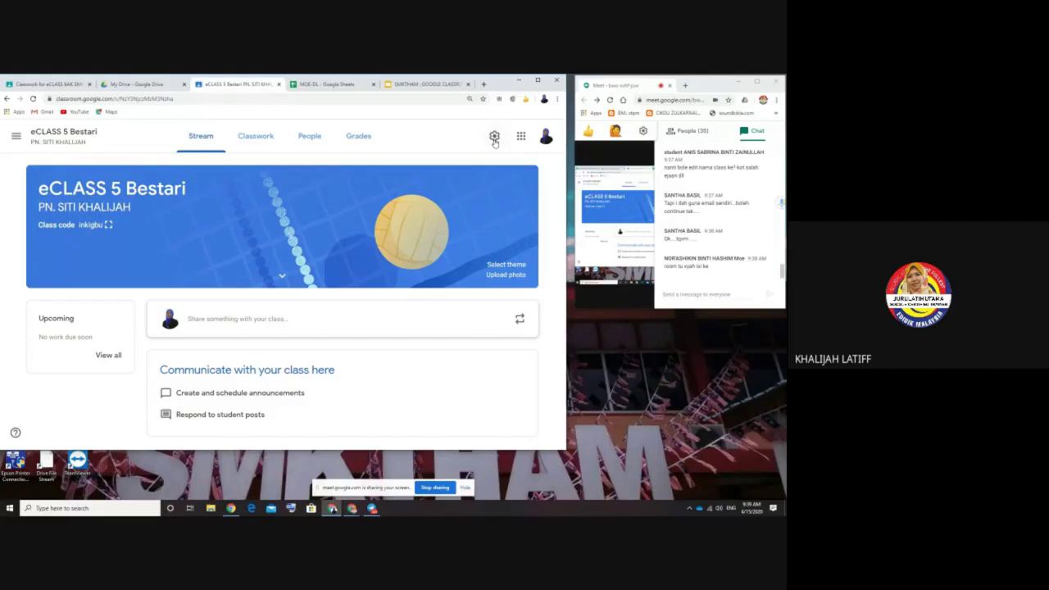
Step: In the new class's settings, rename the class from Bestari to eCLASS 5 Alfa
click(494, 138)
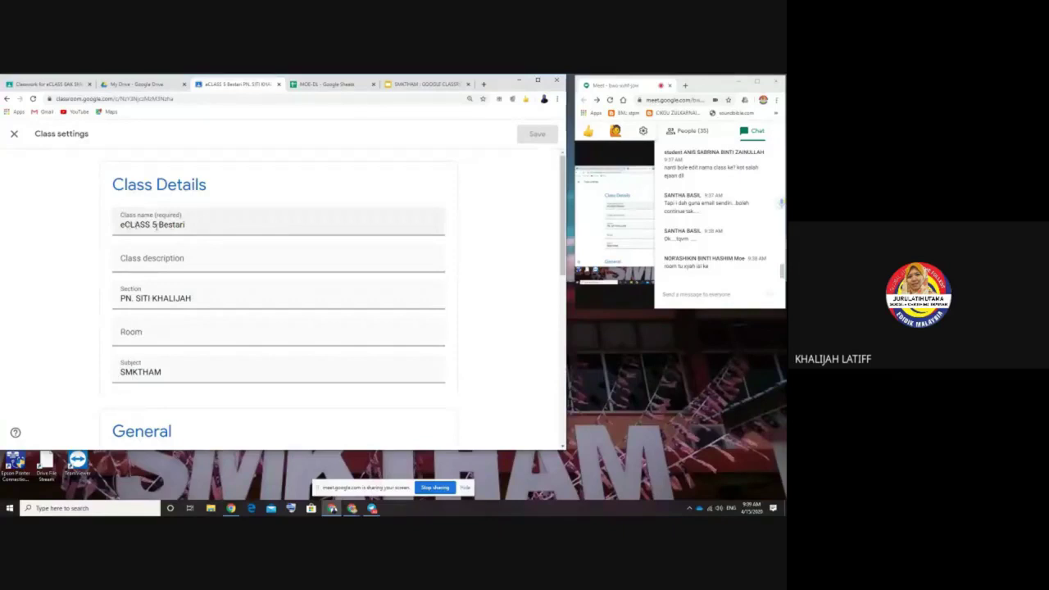
drag(157, 225, 205, 227)
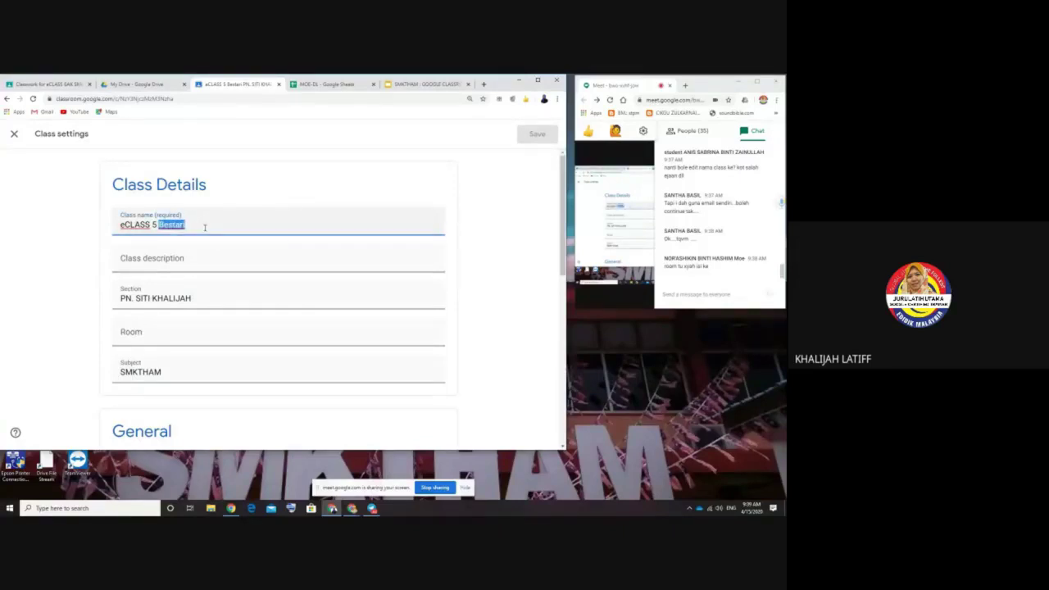
text(Ma)
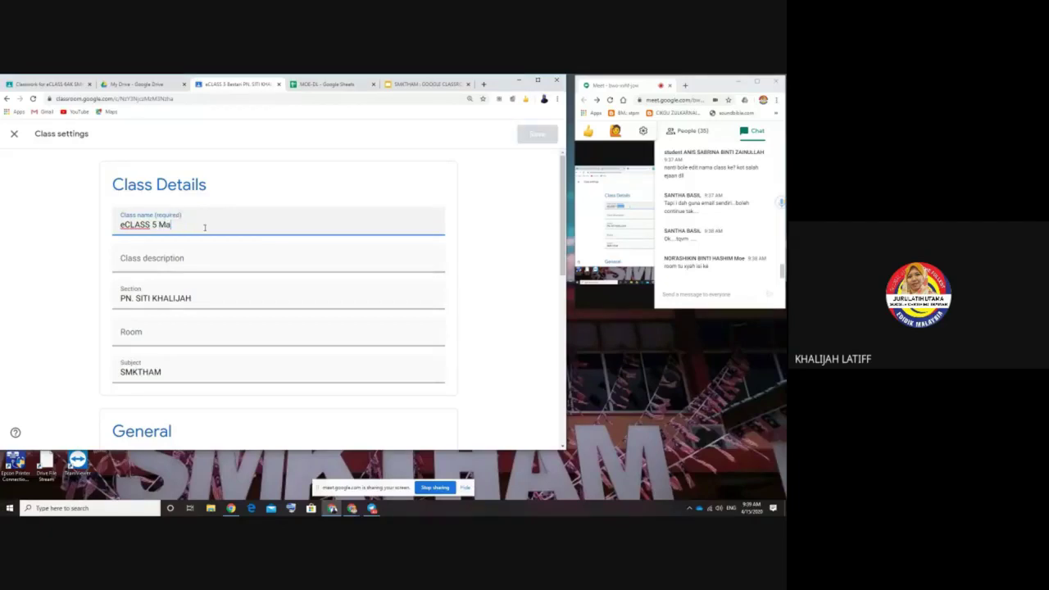
key(BackSpace)
key(BackSpace)
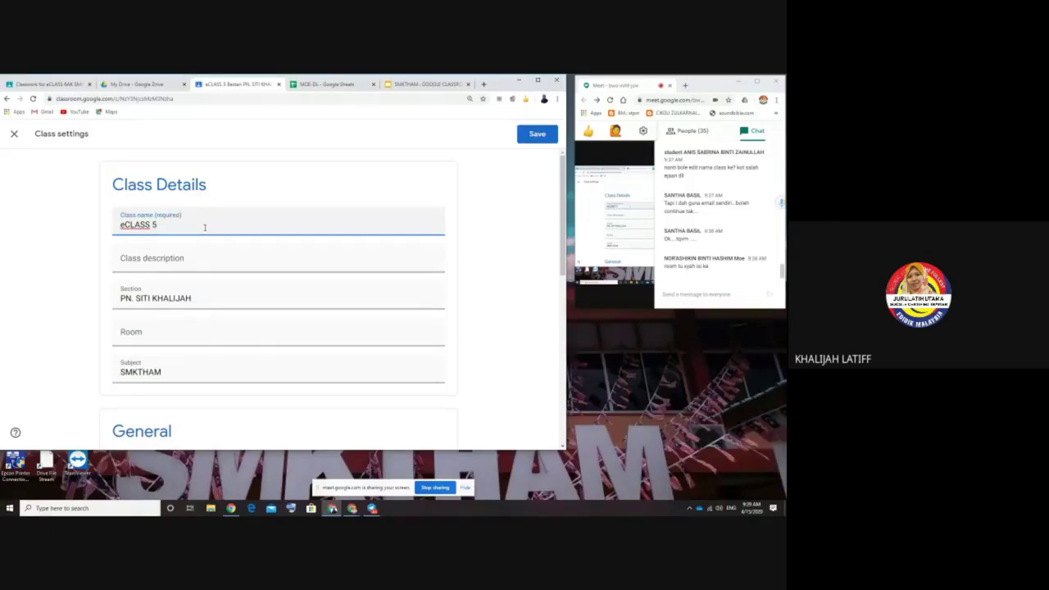
text(Alfa)
Step: Replace the section with SKD and enter G.MEET as the room
click(198, 298)
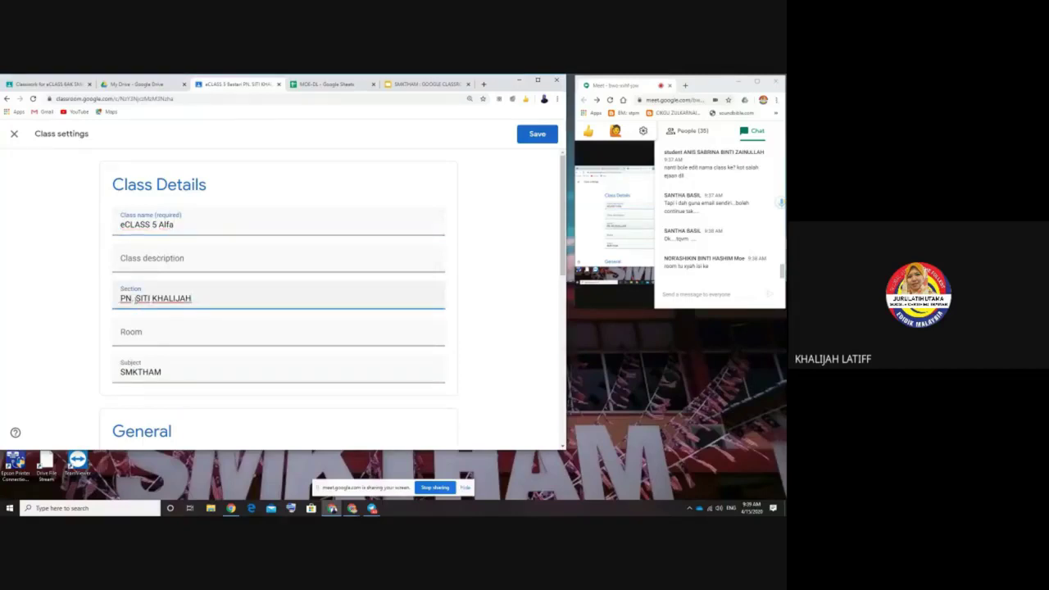
drag(121, 298, 267, 313)
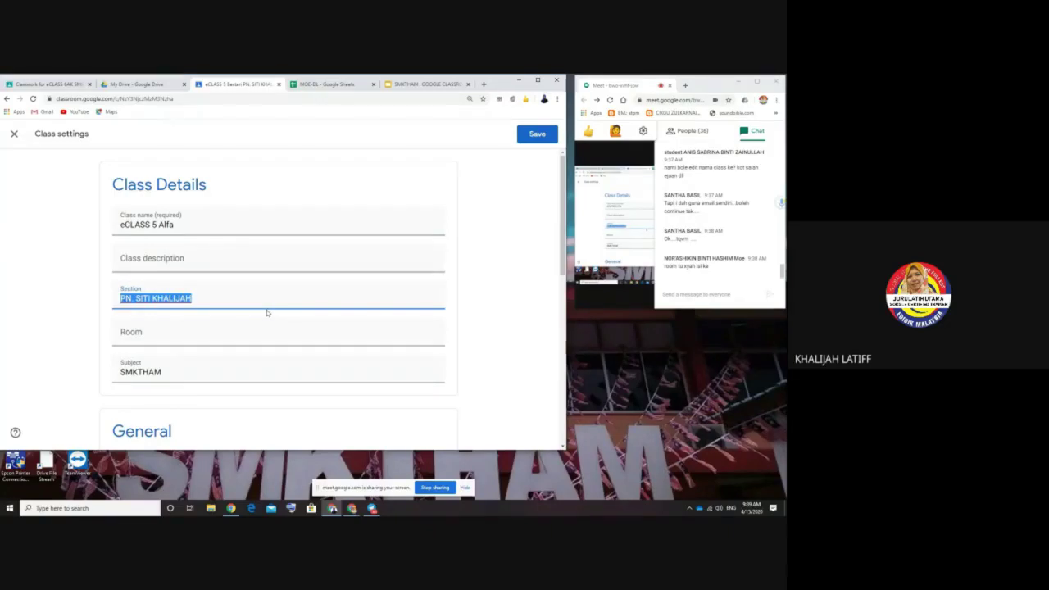
text(SKD)
click(156, 332)
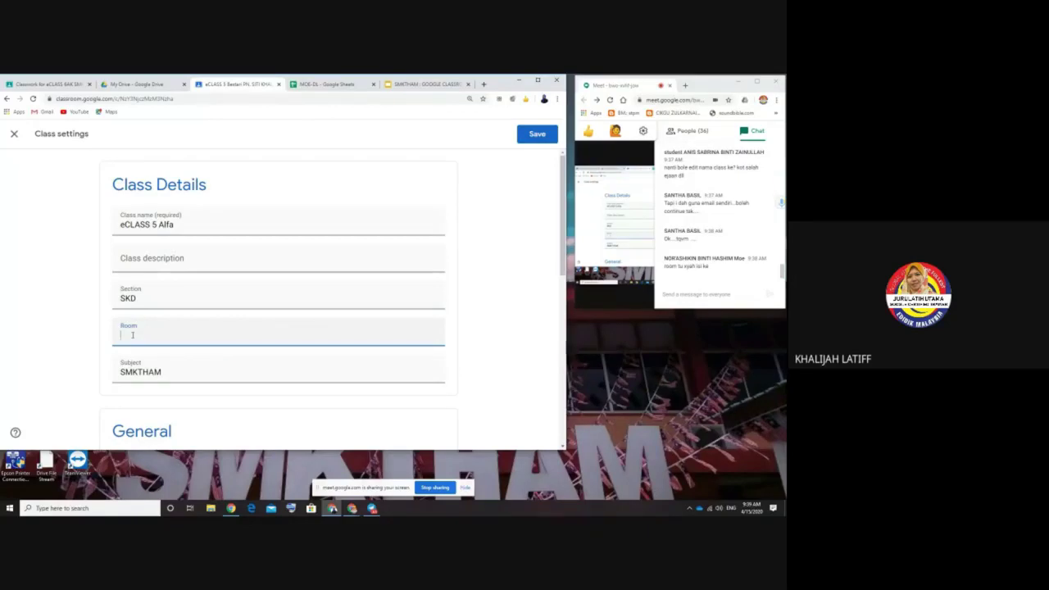
text(G.MEET)
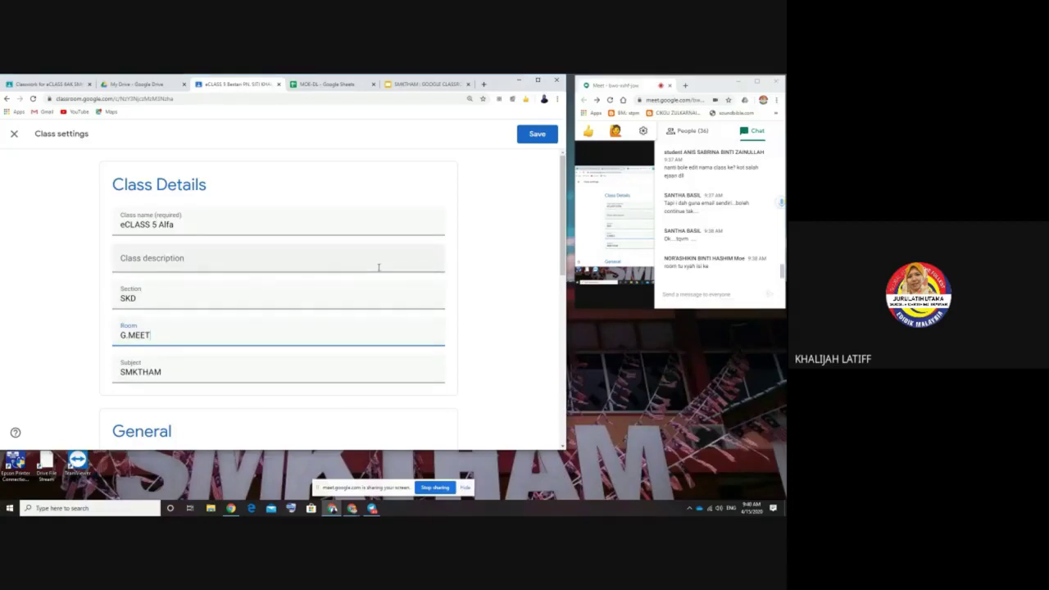
Step: Scroll to General and open the Class code menu showing Display, Copy, Reset and Disable
scroll(379, 267, down, 3)
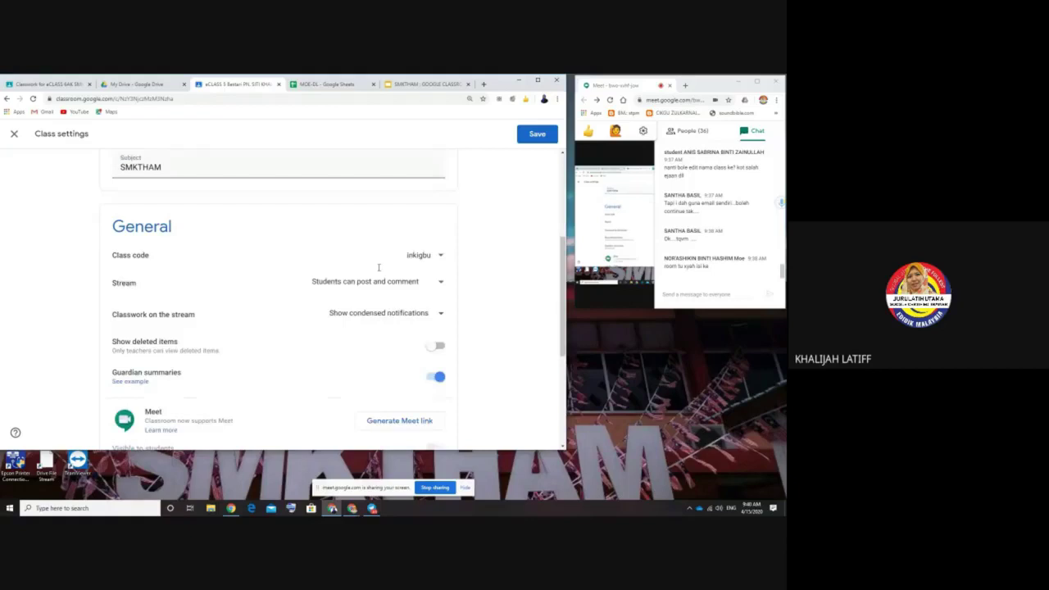
scroll(378, 271, down, 1)
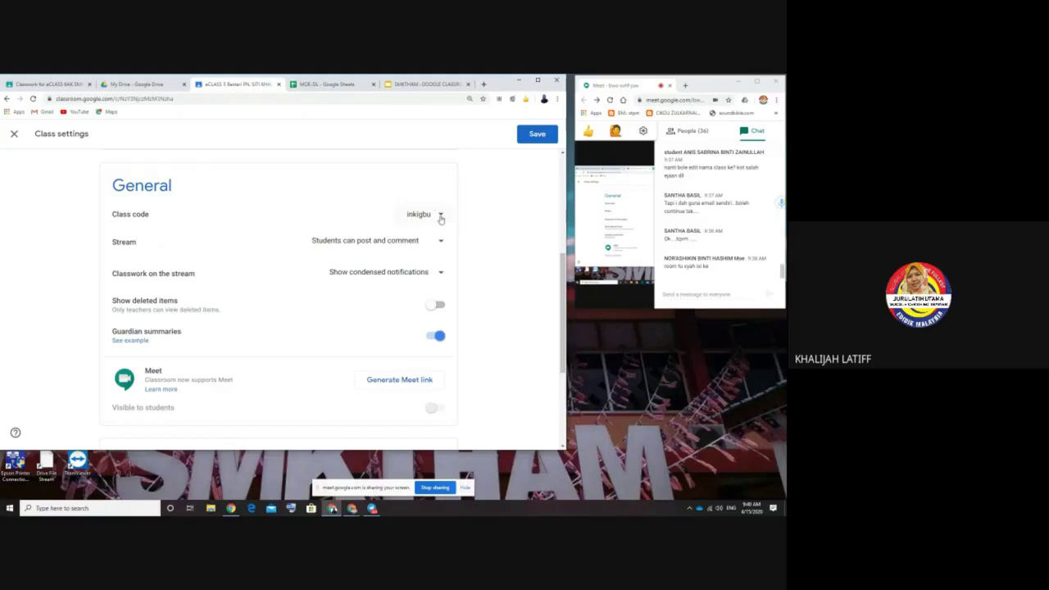
click(441, 216)
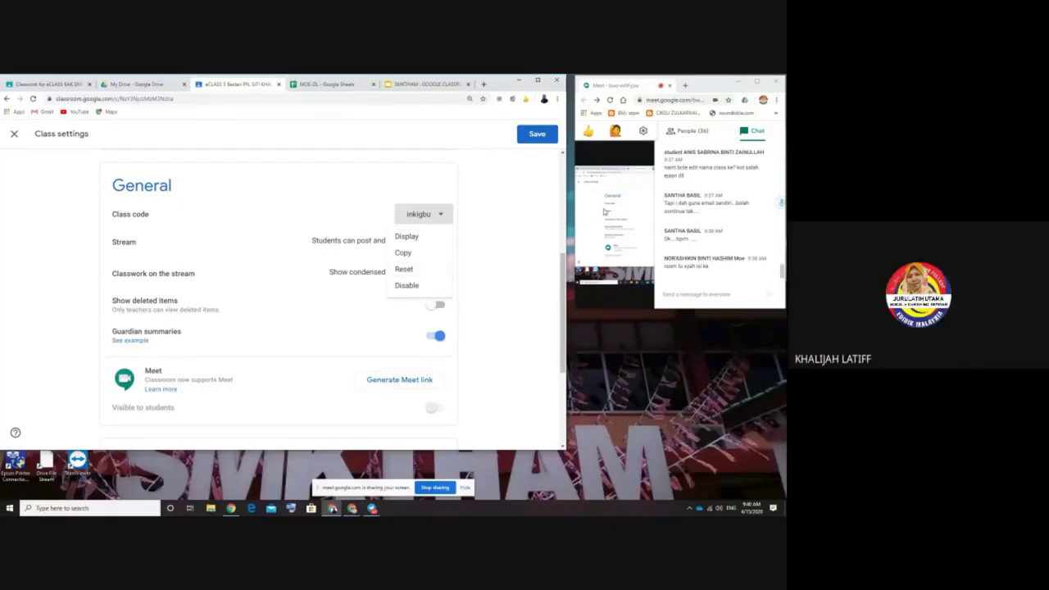
Step: Stop presenting the screen in the Meet video call
click(753, 130)
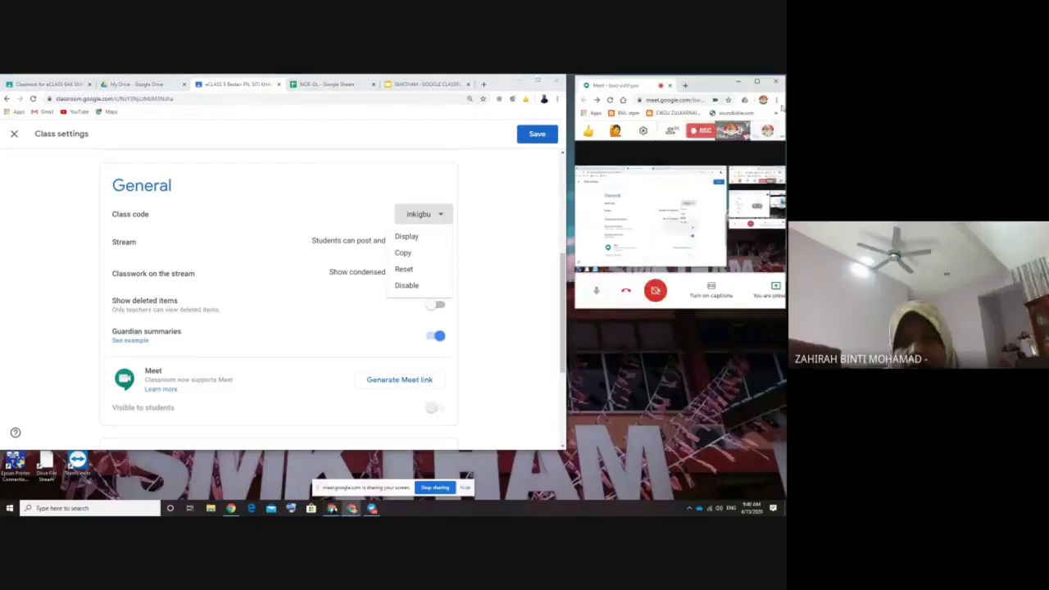
click(776, 293)
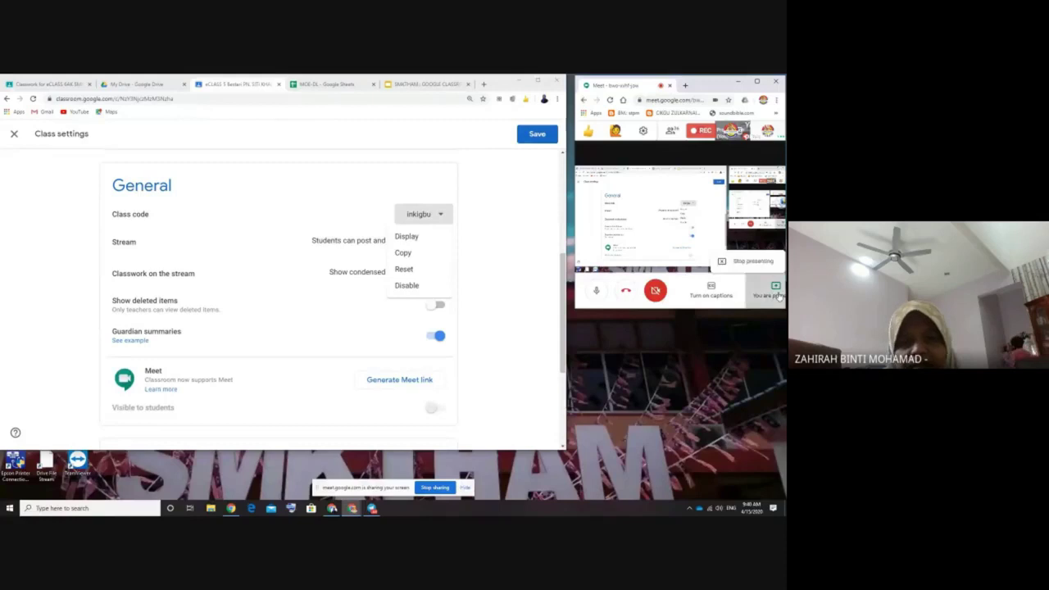
click(744, 254)
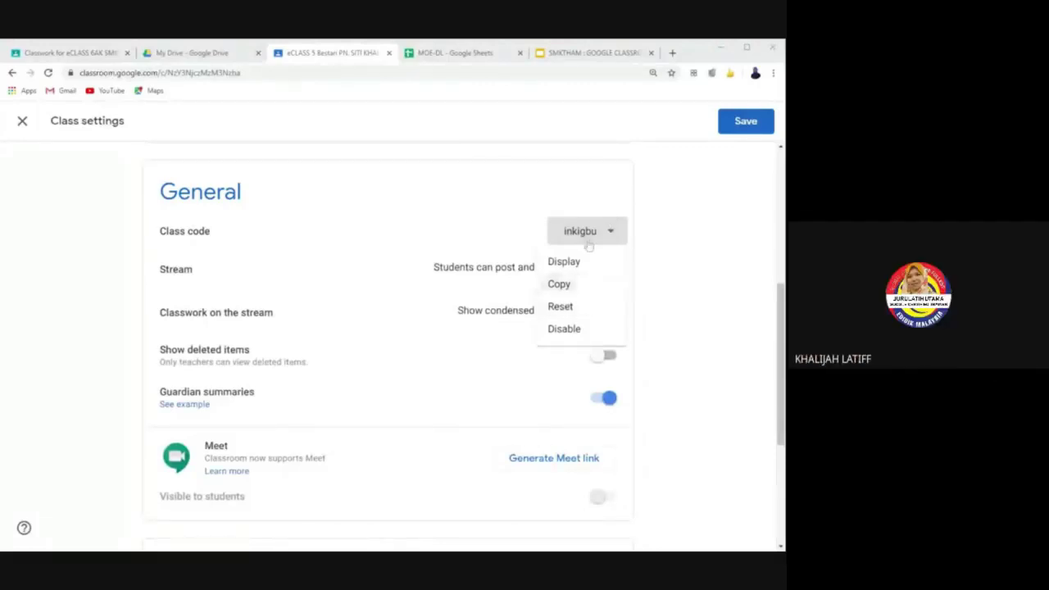
Step: Reset the class code to a new one, then disable it
click(560, 307)
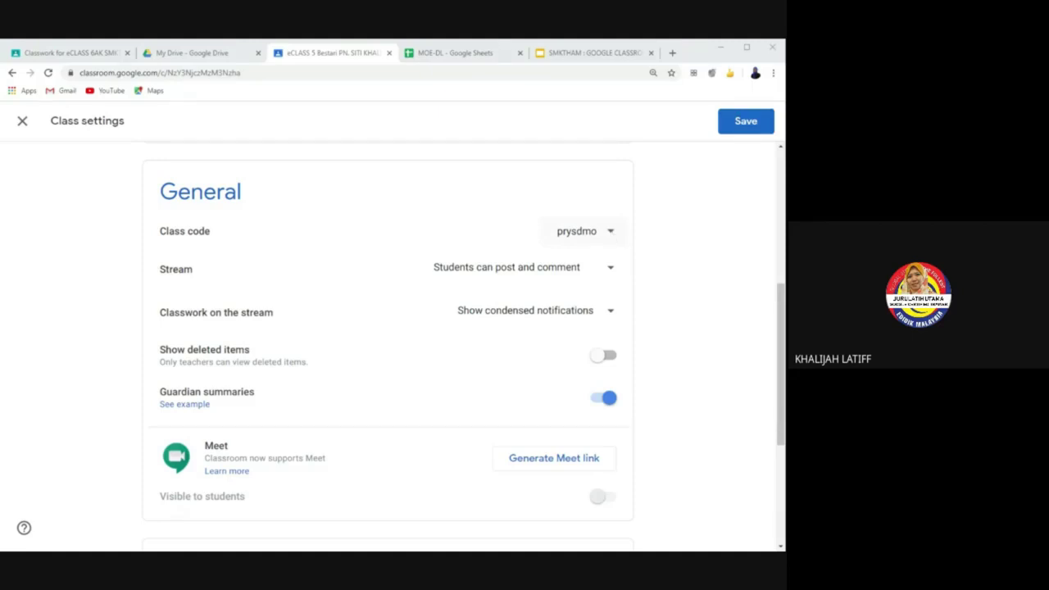
click(610, 232)
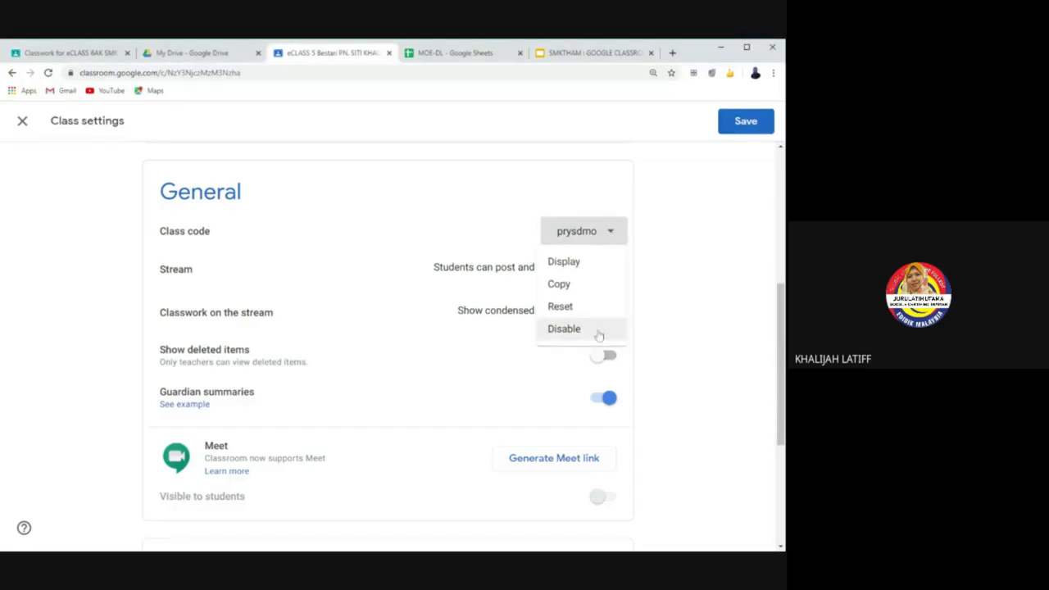
click(599, 331)
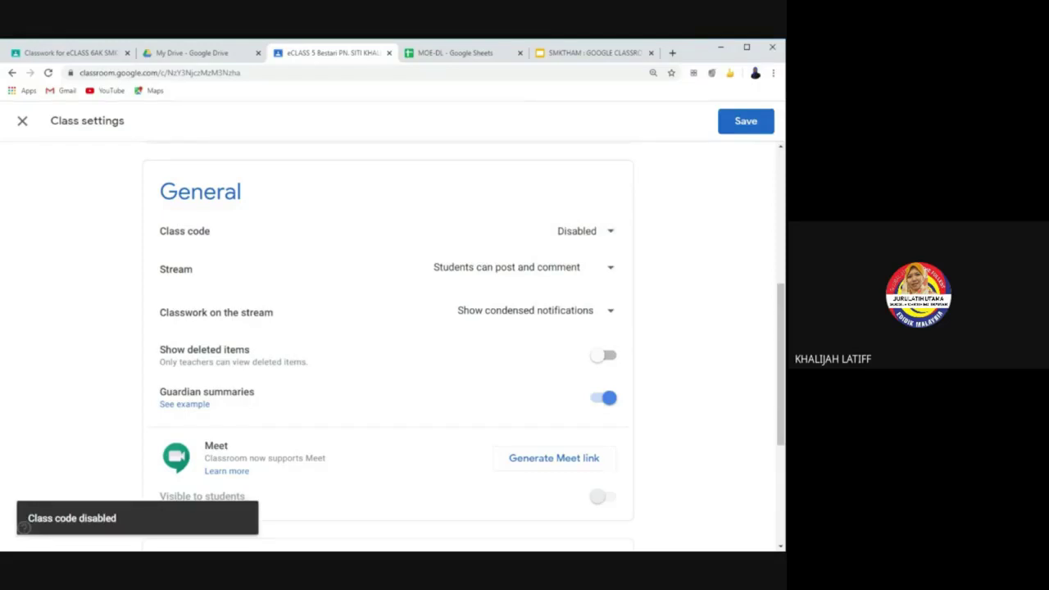
click(613, 237)
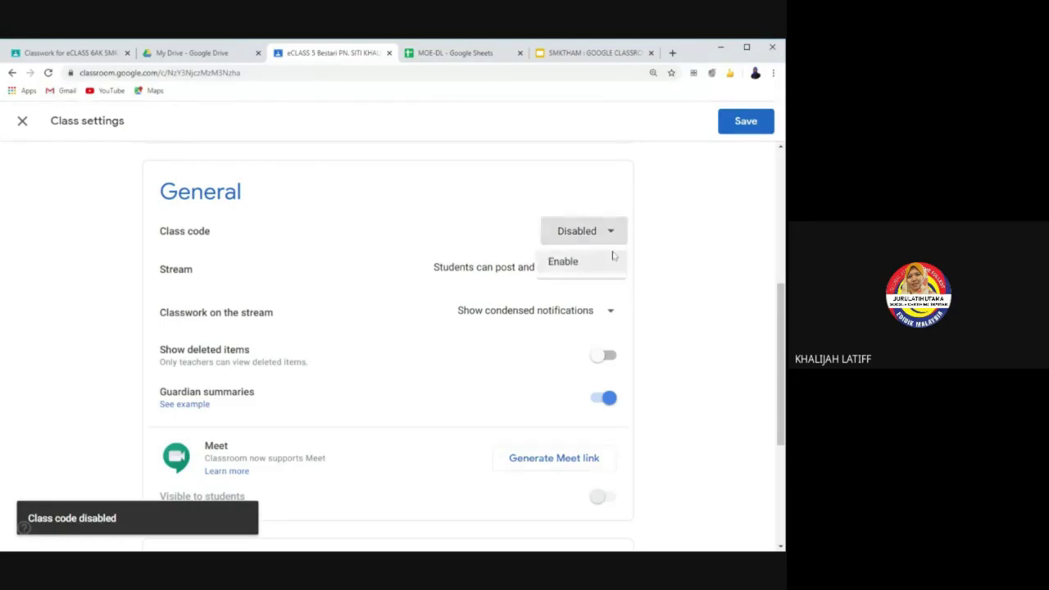
Step: Enable the class code again and set Stream to 'Students can only comment'
click(591, 260)
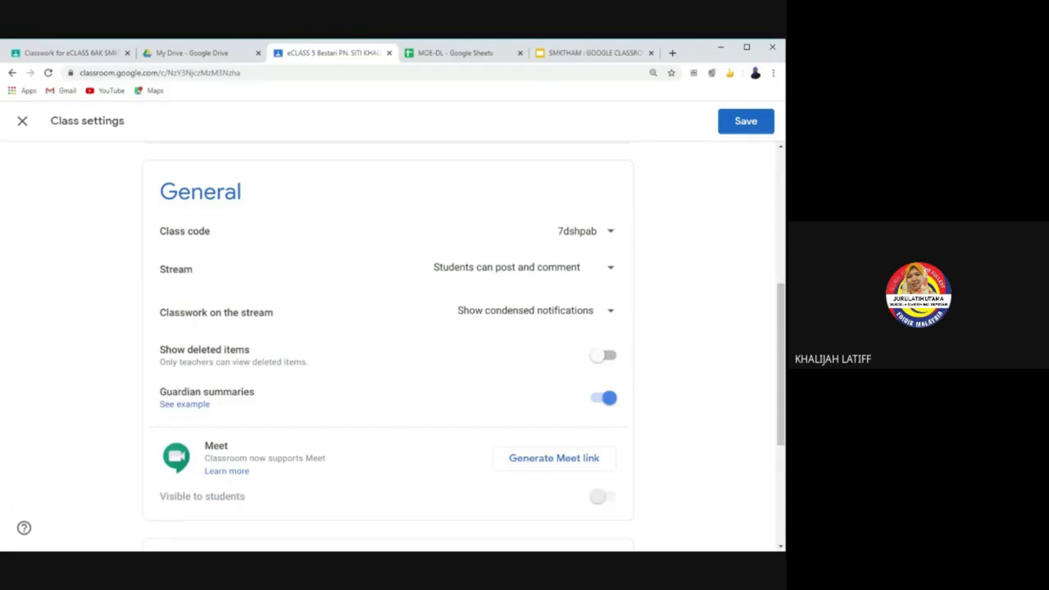
click(613, 268)
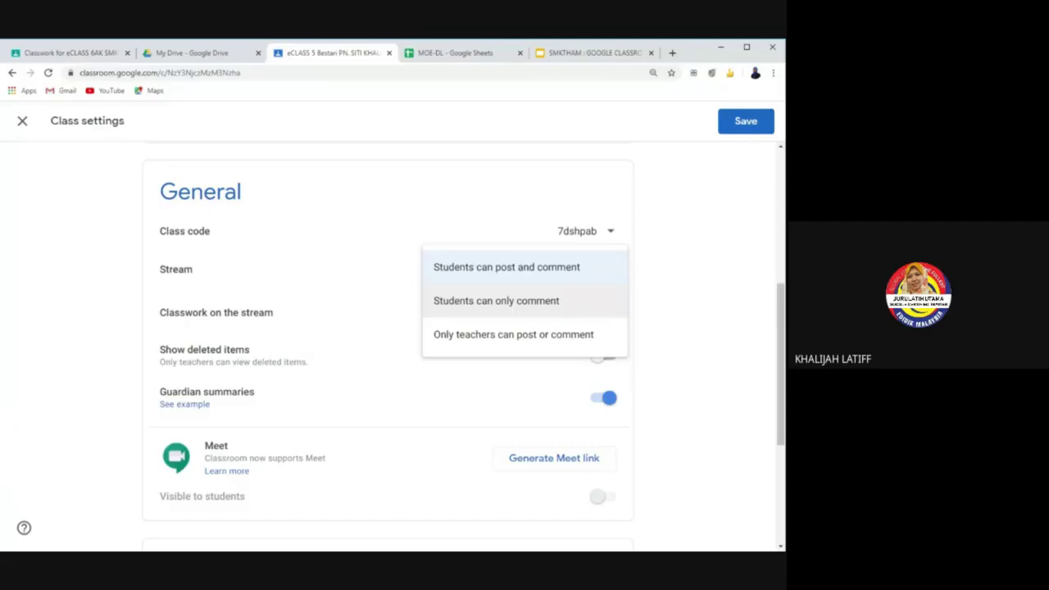
click(557, 310)
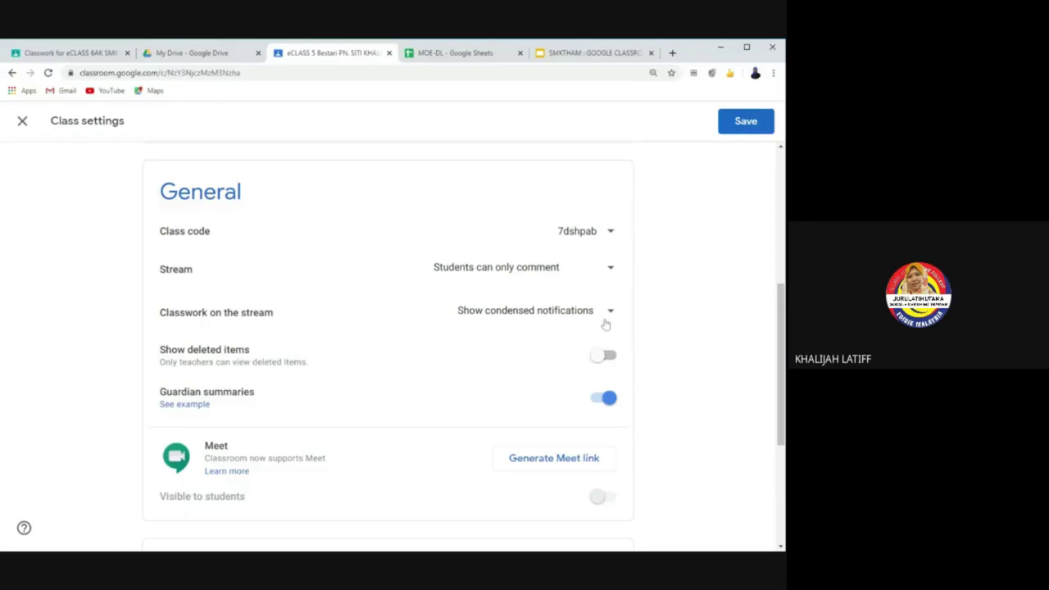
scroll(663, 305, down, 1)
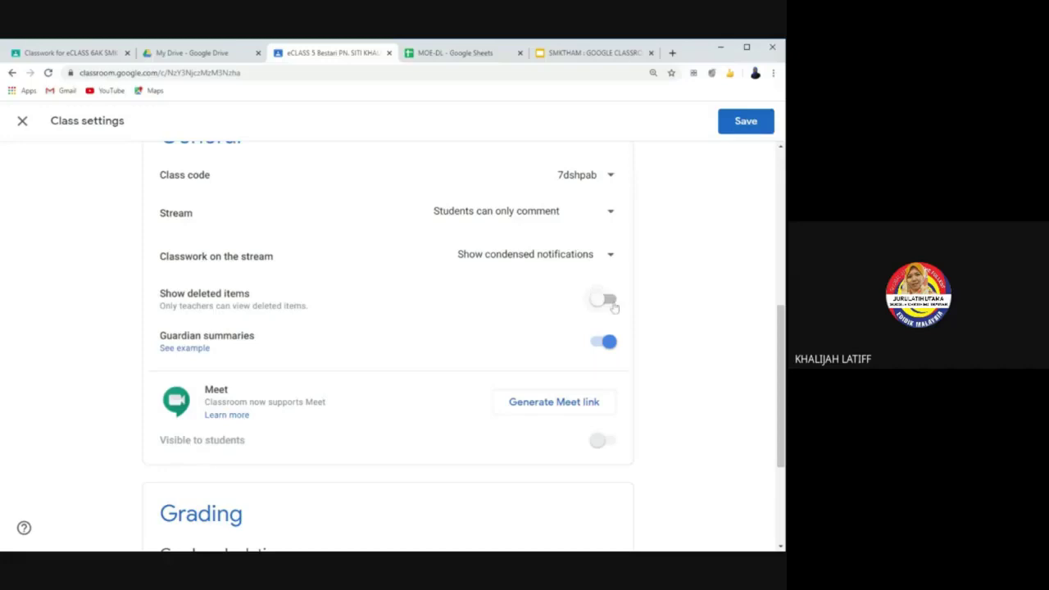
click(606, 301)
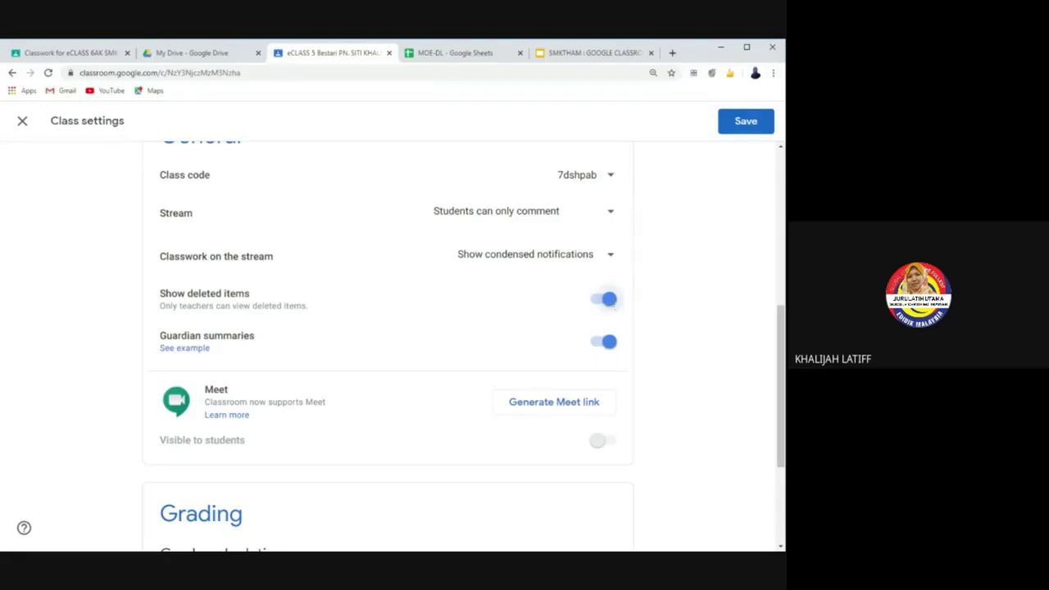
scroll(611, 363, up, 1)
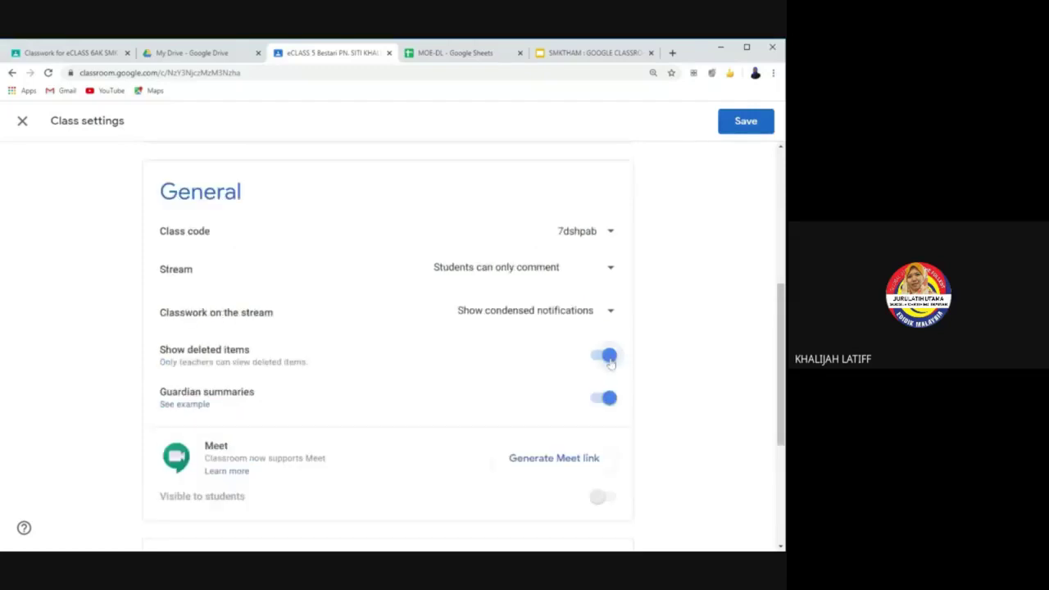
click(609, 363)
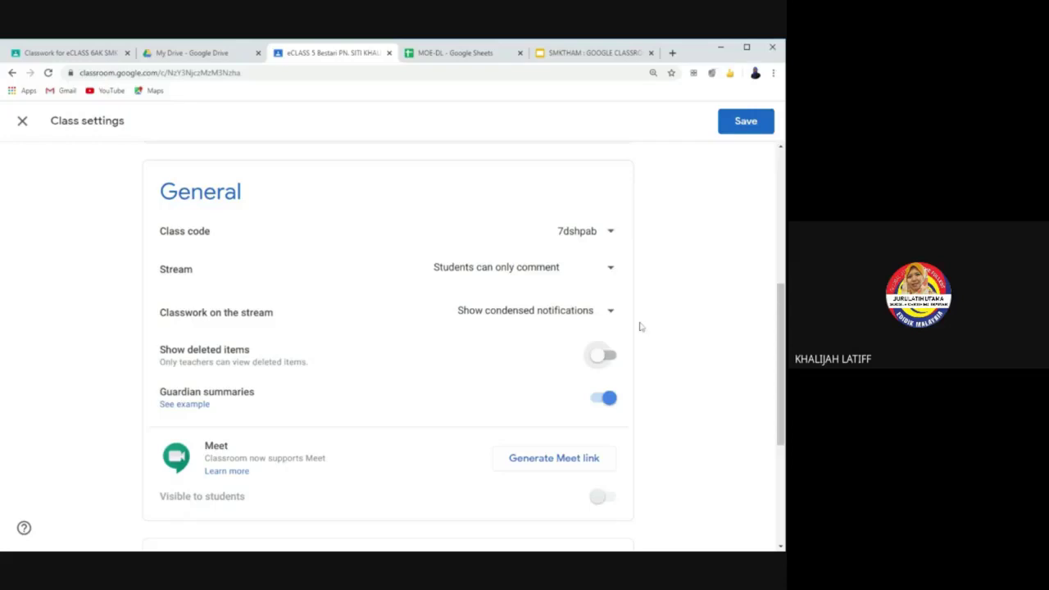
scroll(640, 326, down, 1)
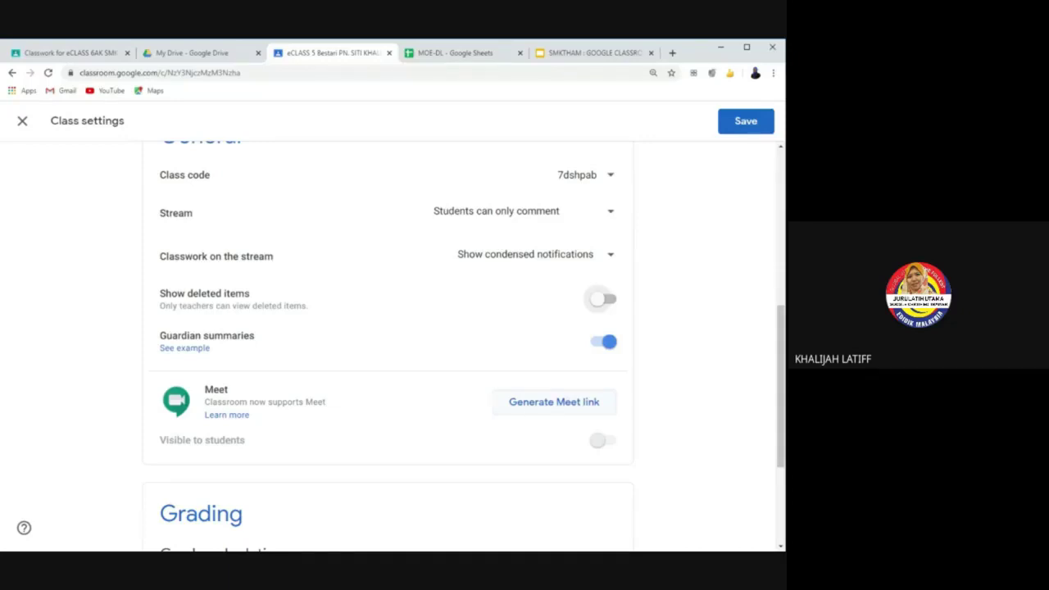
Step: Generate the class Meet link and scroll down the General settings
click(567, 403)
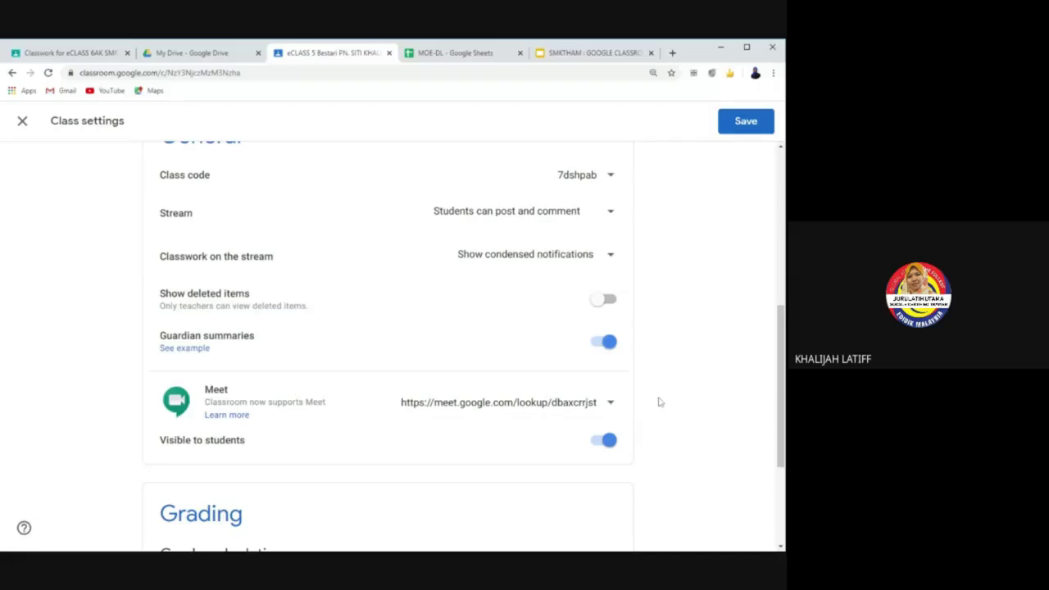
scroll(663, 399, down, 1)
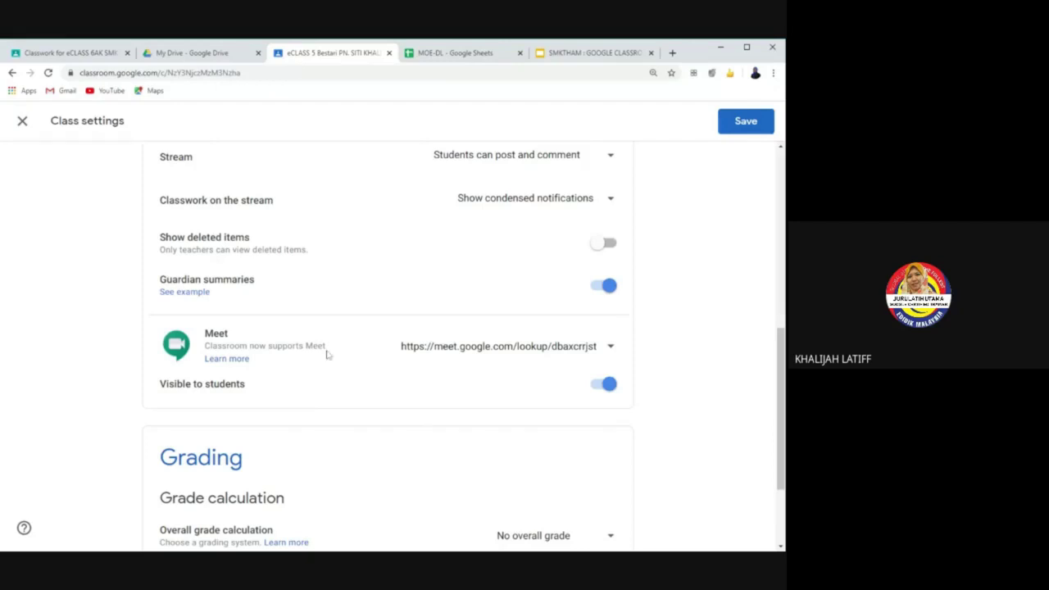
Step: Change the overall grade calculation from No overall grade to Total points
scroll(326, 354, down, 2)
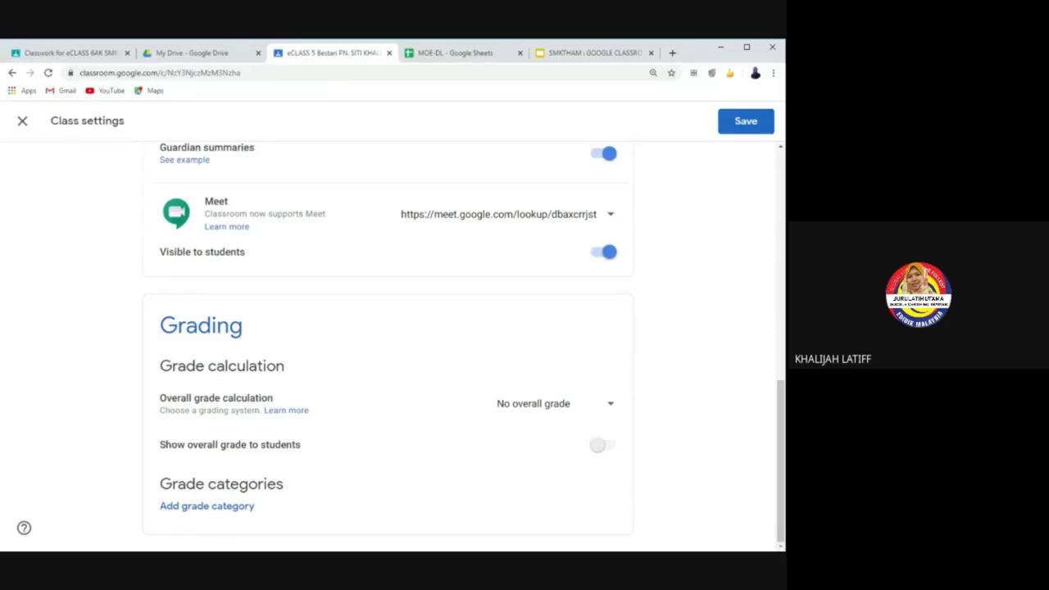
click(549, 410)
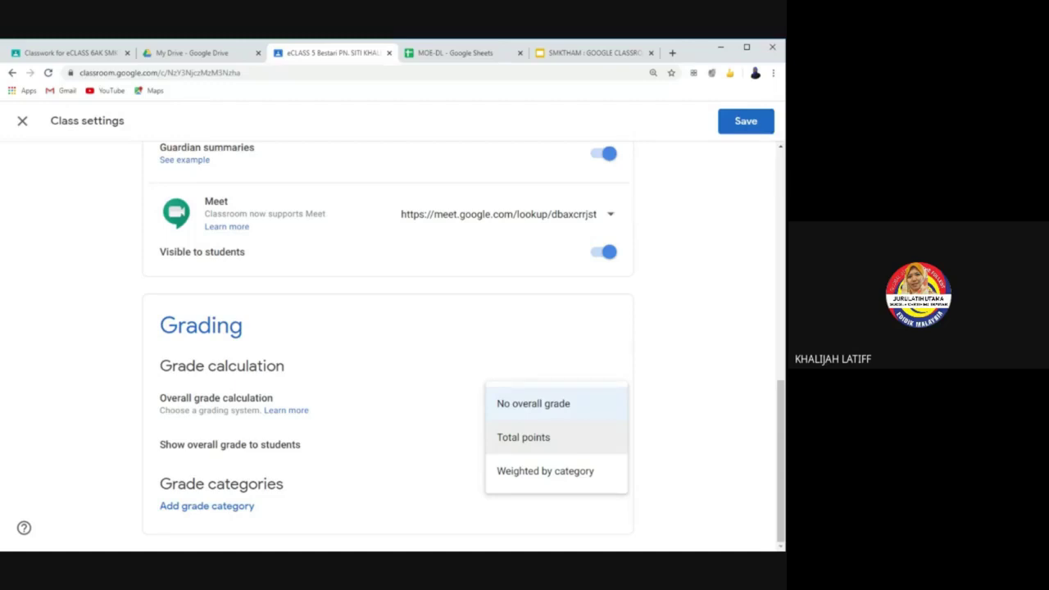
click(651, 373)
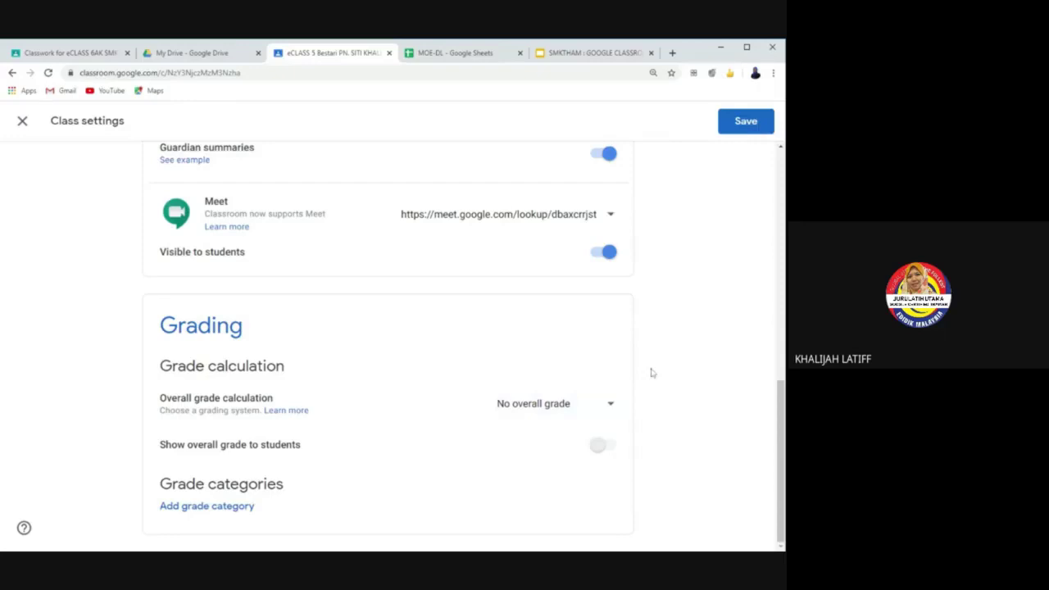
click(513, 412)
click(521, 441)
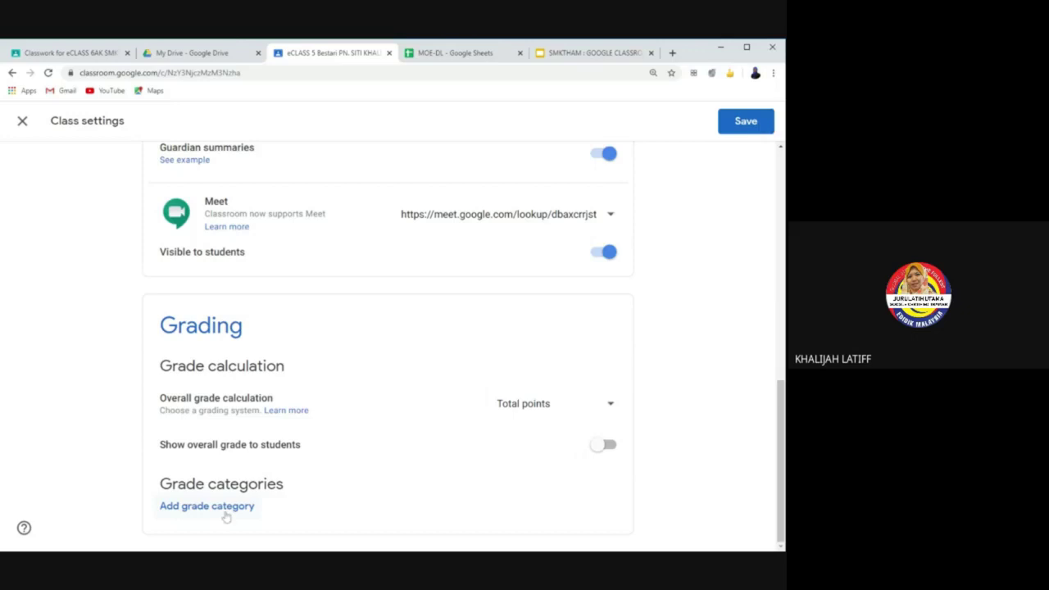
scroll(607, 379, up, 4)
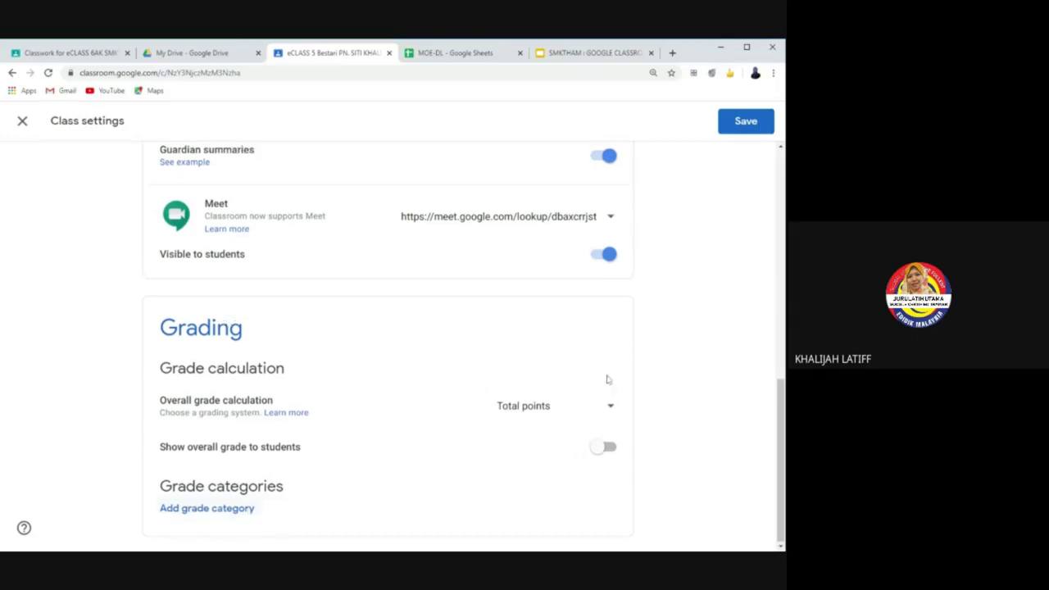
scroll(607, 379, up, 3)
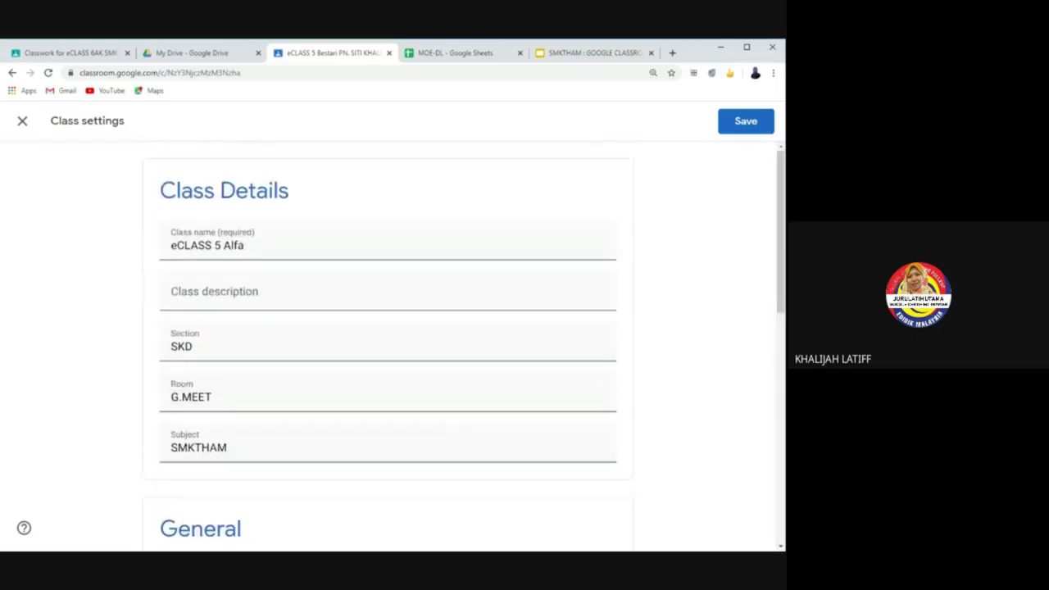
Step: Save the Total points setting, then display the class code full-screen and close it
click(751, 129)
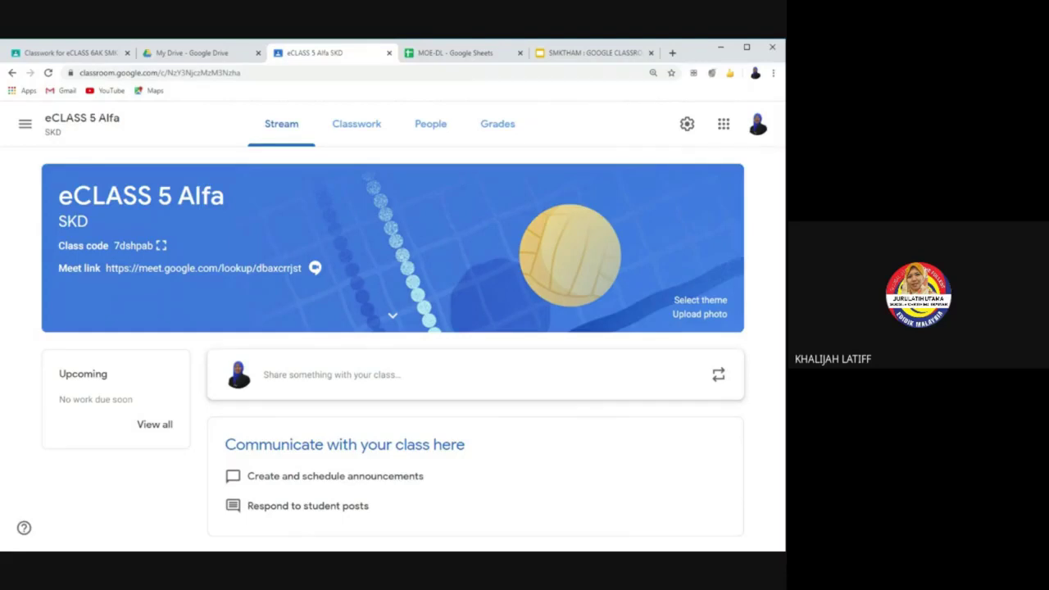
click(160, 247)
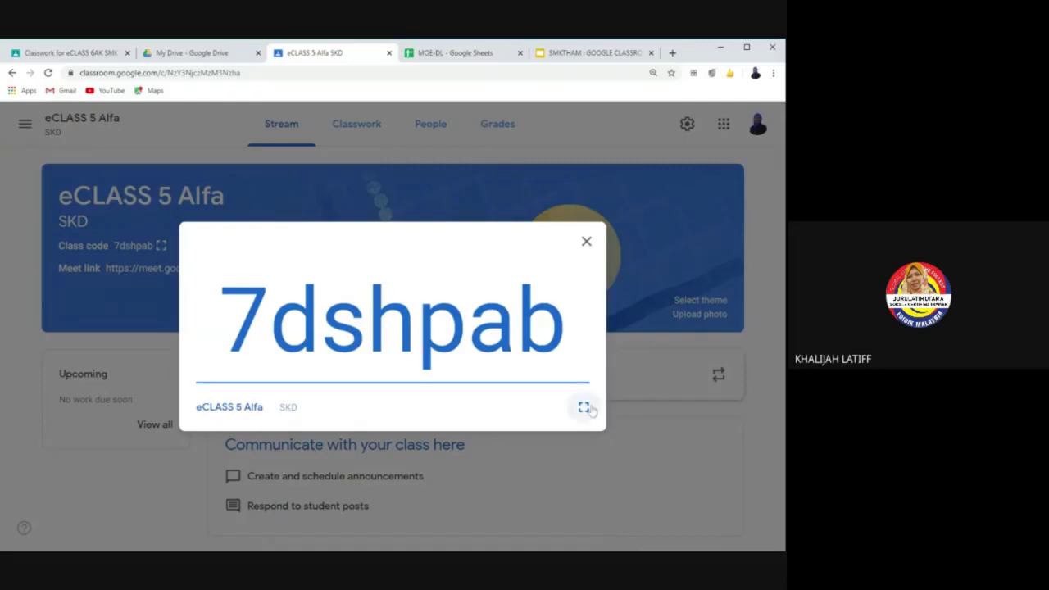
click(584, 407)
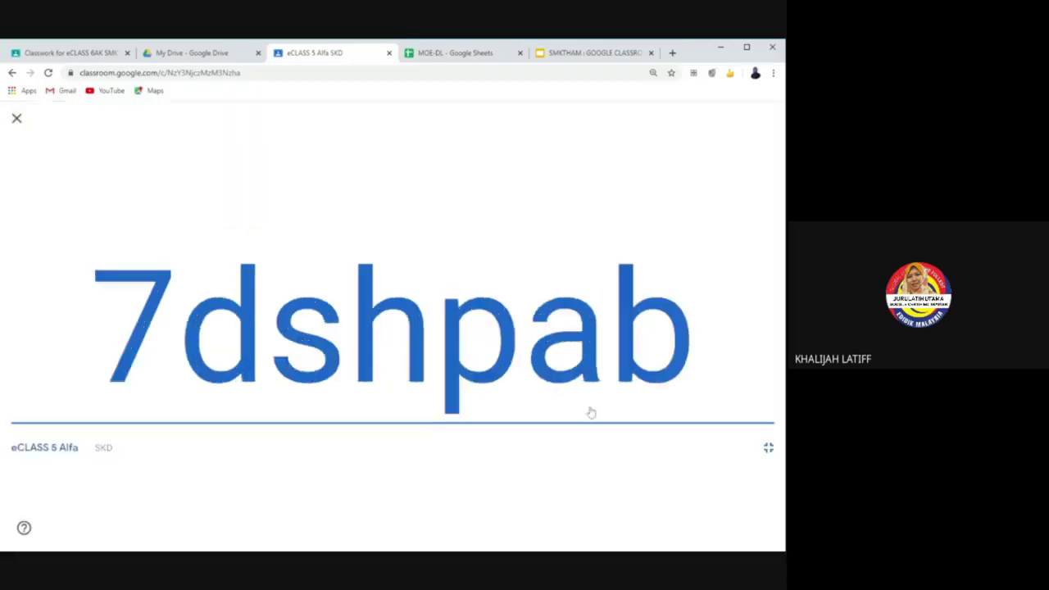
click(769, 449)
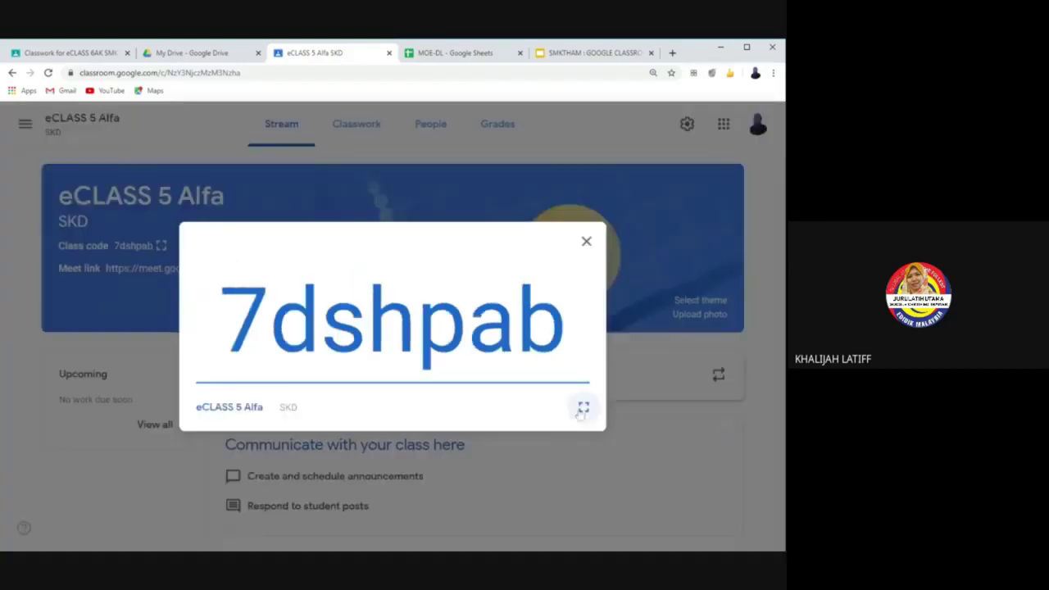
click(575, 247)
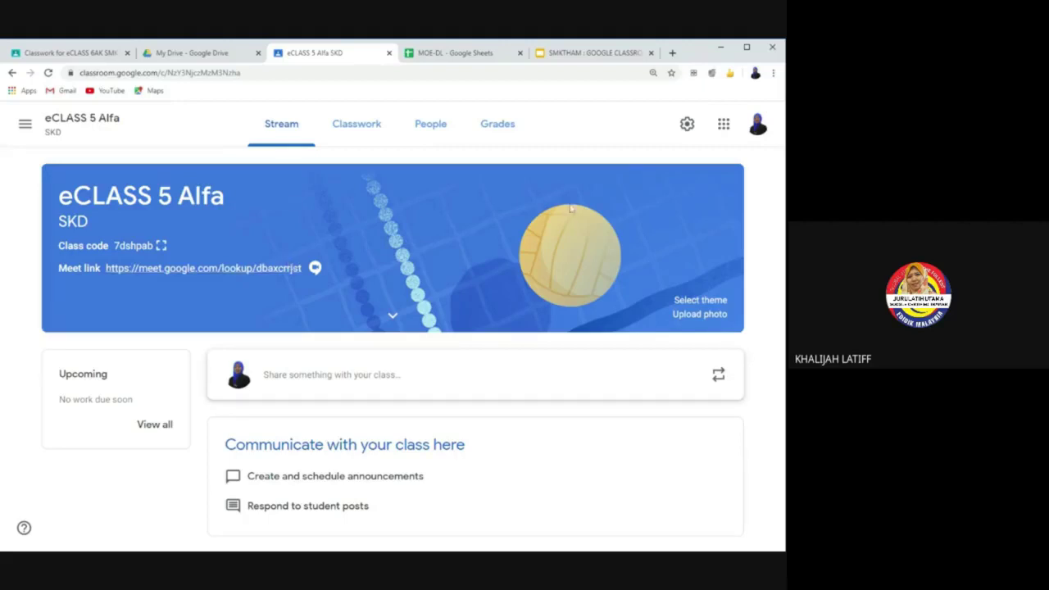
Step: Switch off the Meet link's 'Visible to students' setting and save
click(686, 124)
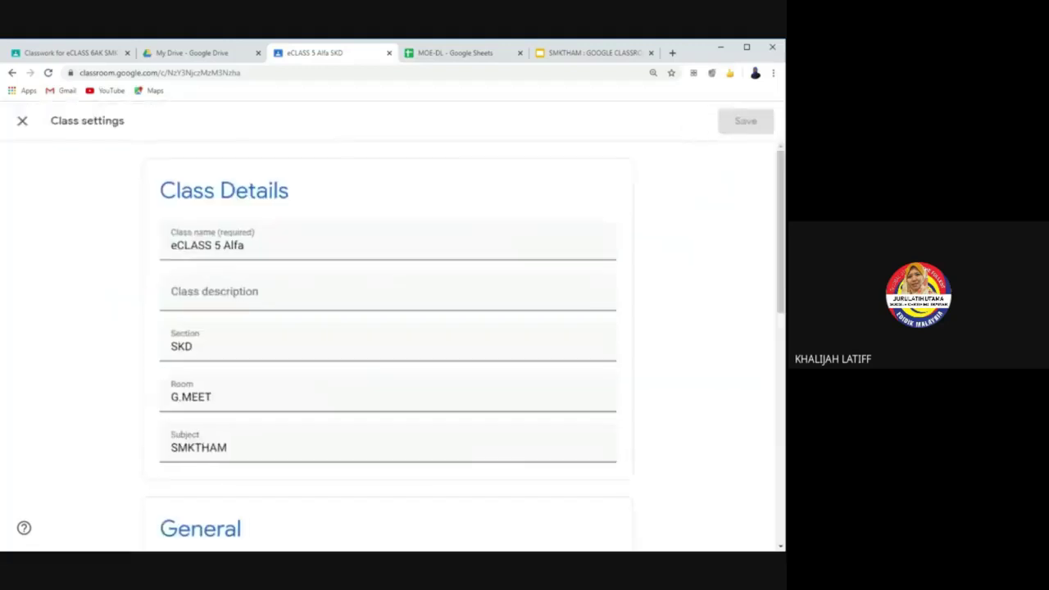
scroll(387, 328, down, 2)
scroll(578, 424, down, 3)
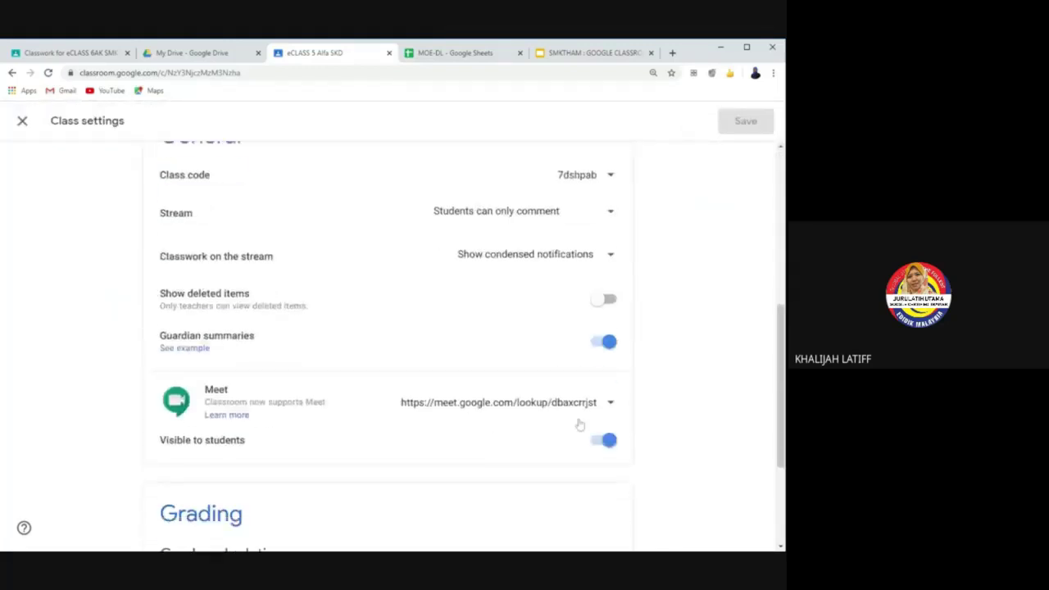
click(600, 446)
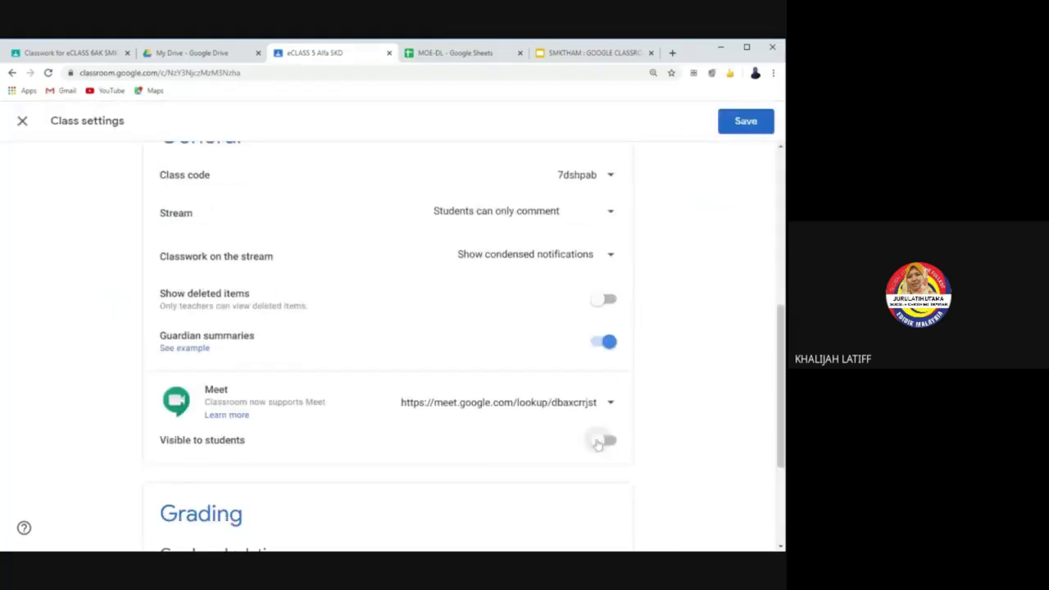
click(736, 128)
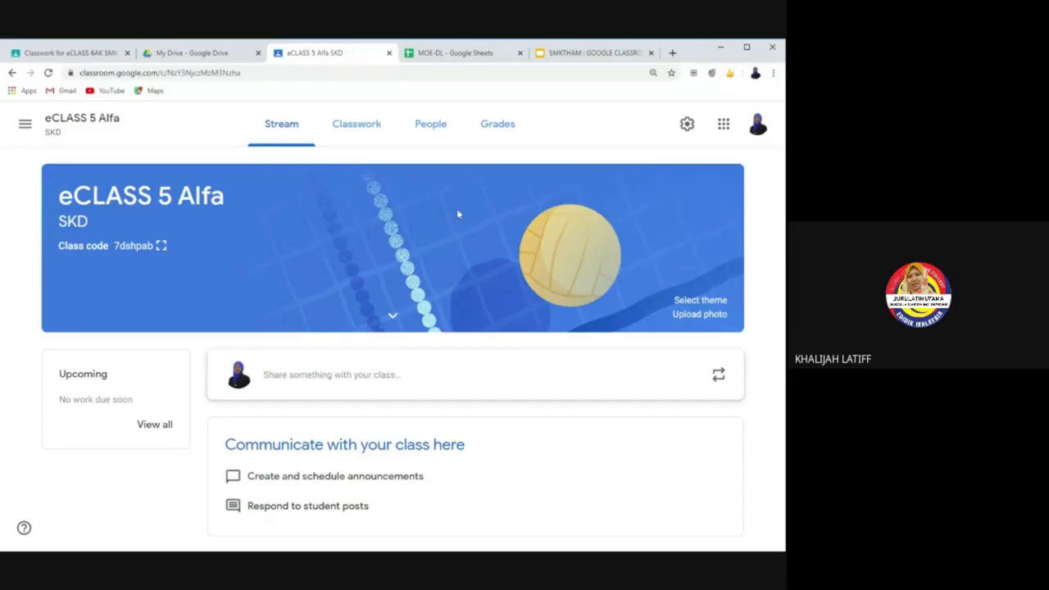
Step: On eCLASS 5 Alfa's People page, bring up the Invite teachers dialog
click(432, 137)
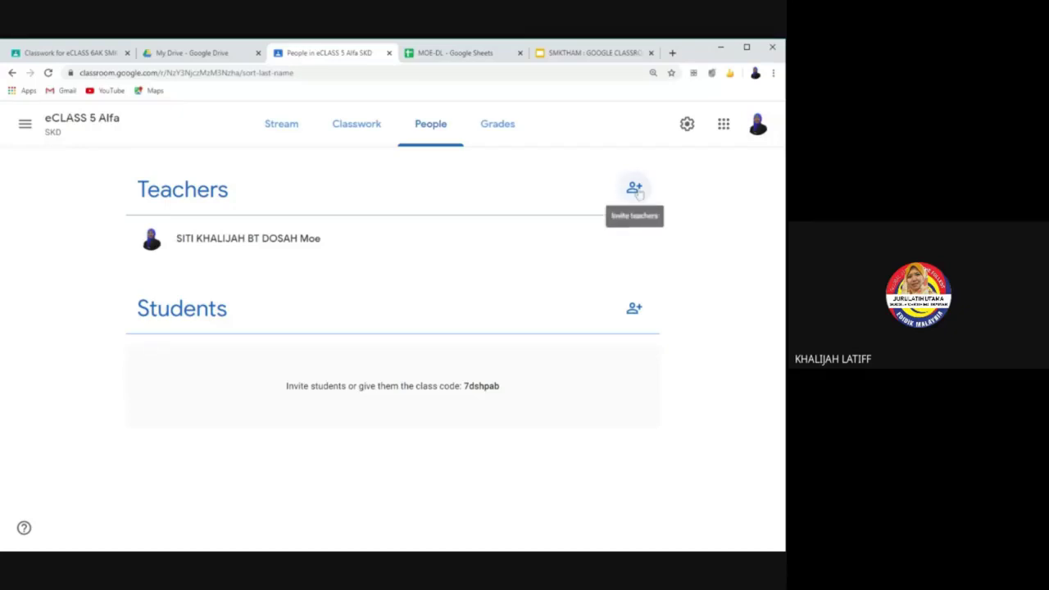
click(634, 188)
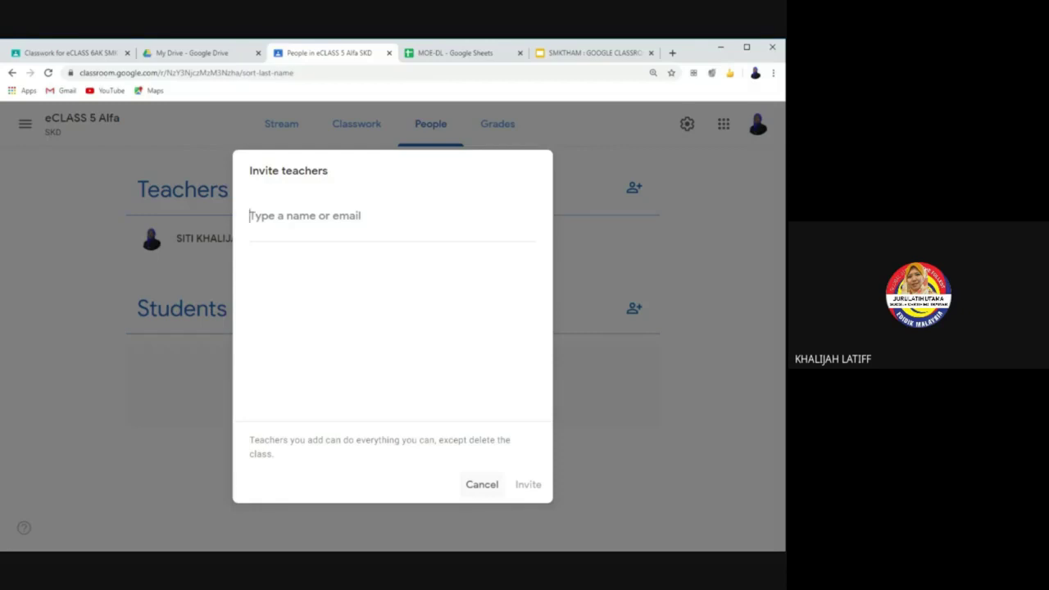
Step: Cancel the invite, view eCLASS 6AK's People page, and open a new browser tab
click(482, 485)
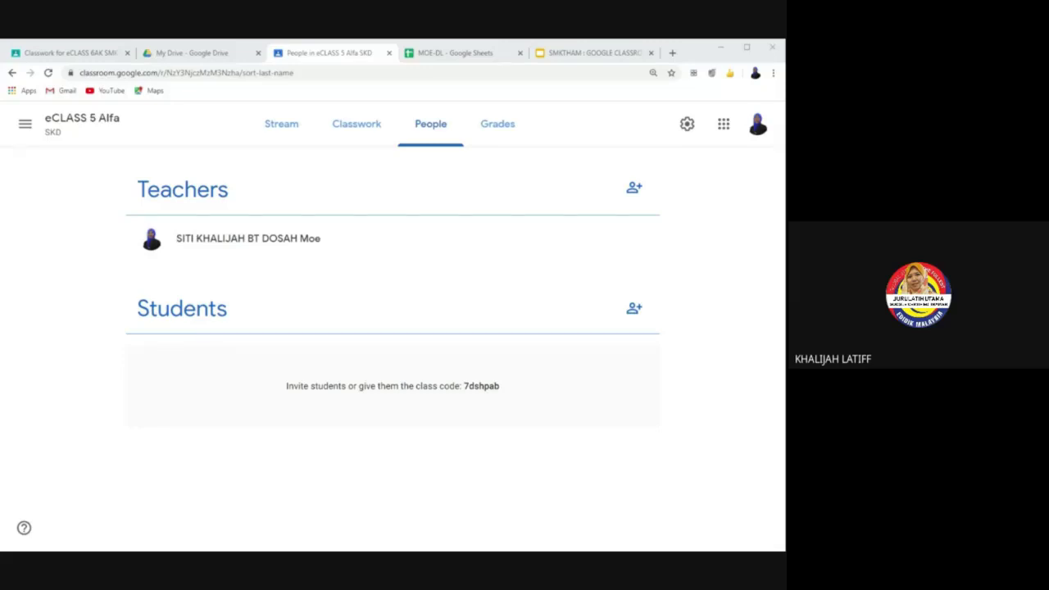
click(87, 54)
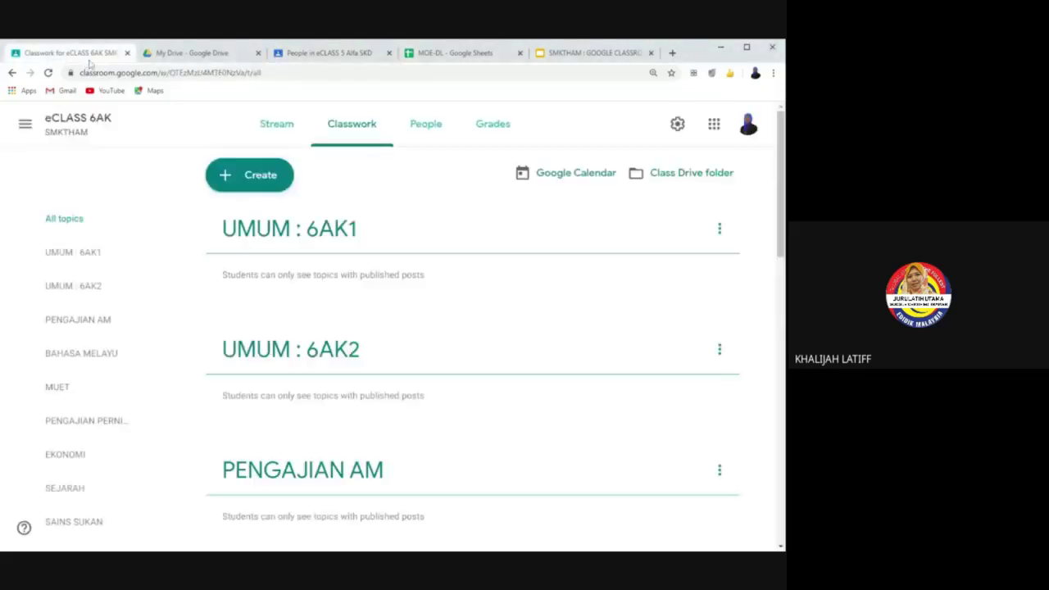
click(441, 137)
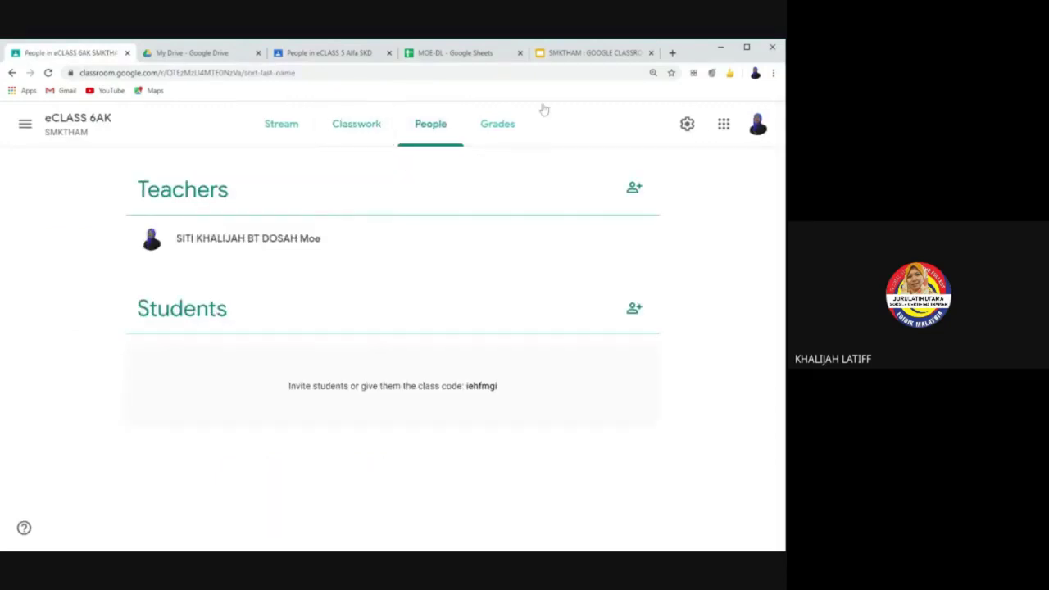
click(672, 53)
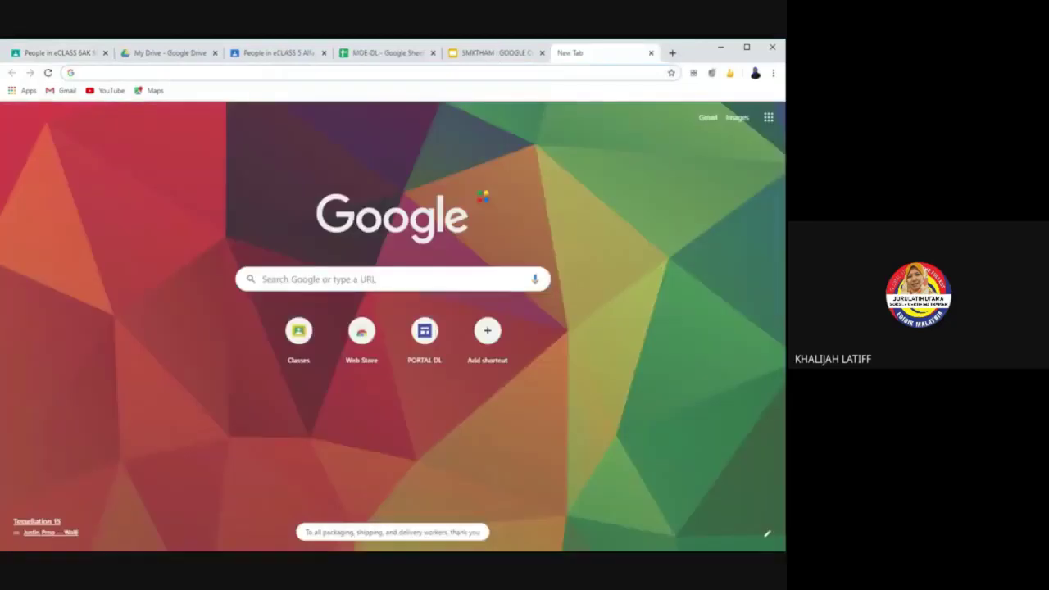
Step: Open the id guru 2020 spreadsheet from its pasted link
key(Return)
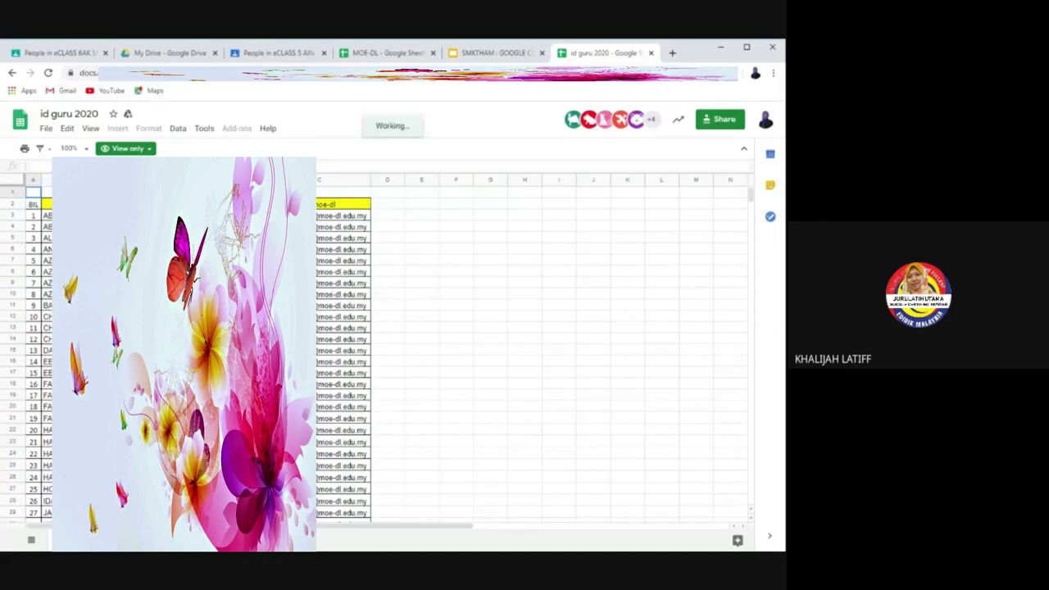
Step: Select teacher email addresses in column C, including rows 11, 31 and 65
click(343, 305)
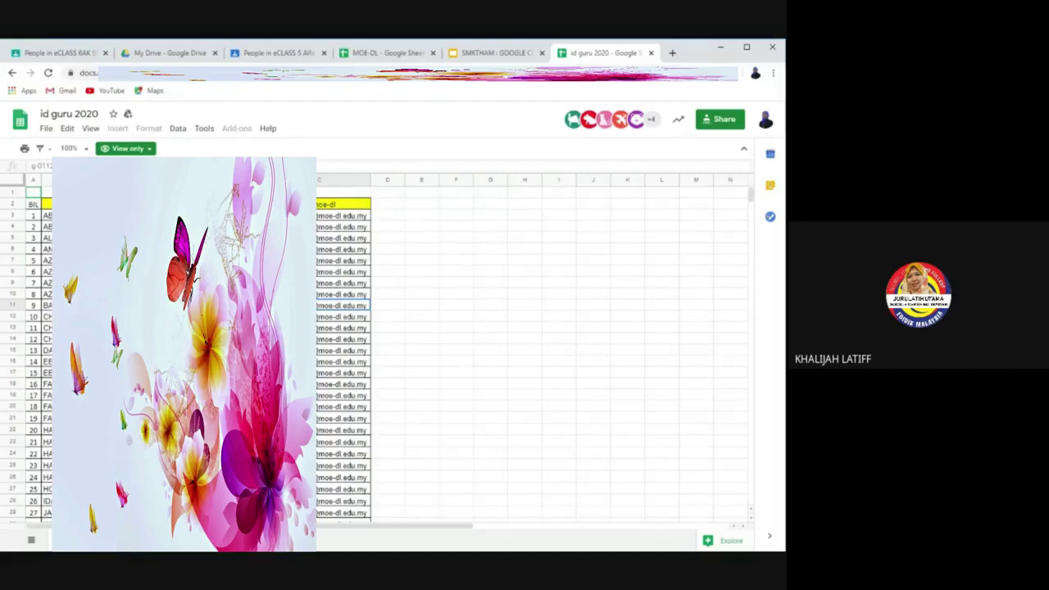
scroll(393, 352, down, 3)
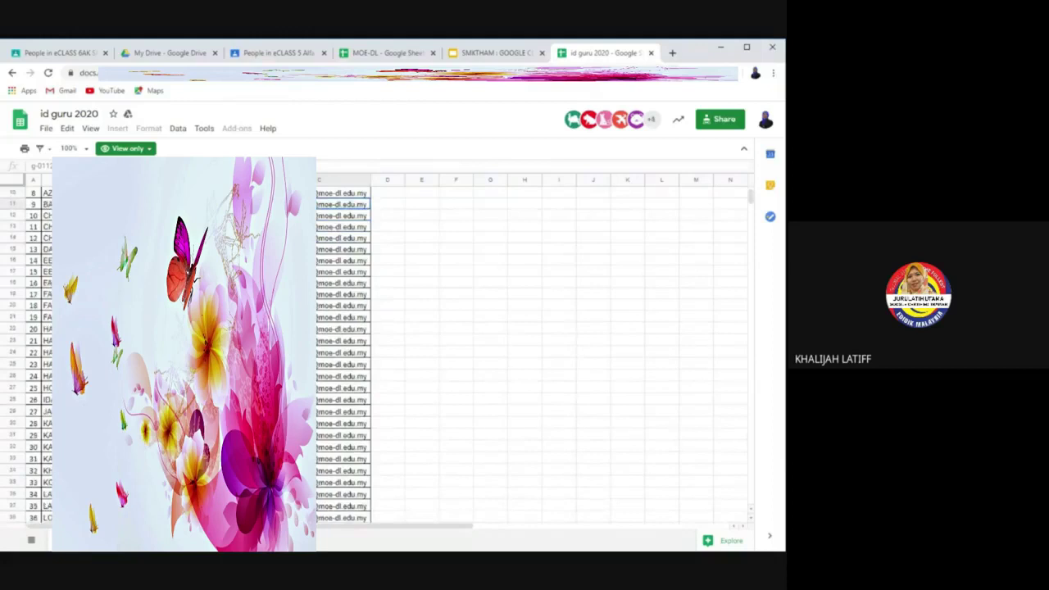
scroll(393, 352, down, 2)
scroll(393, 352, down, 1)
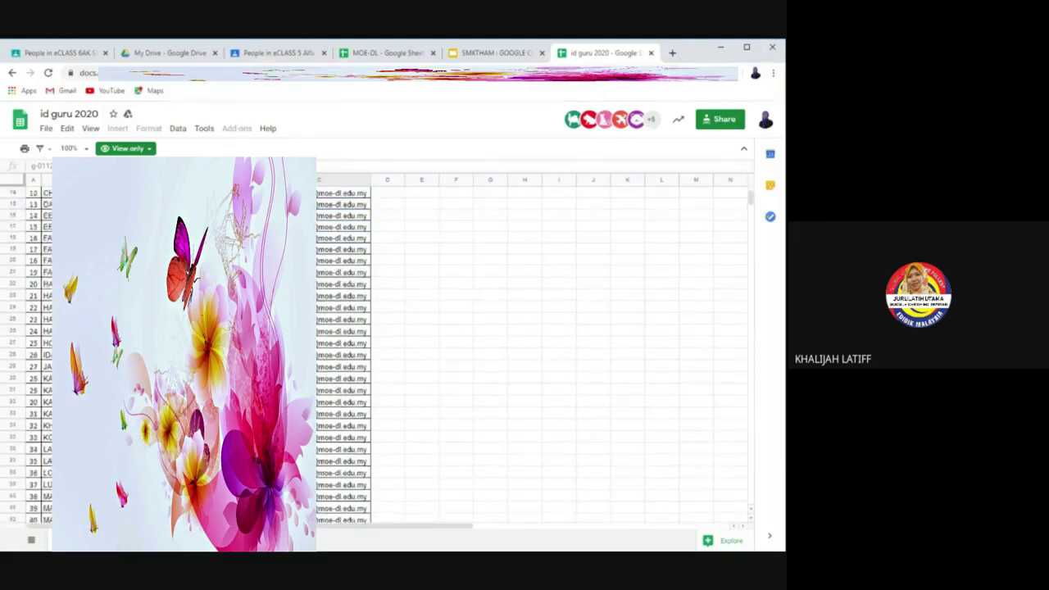
click(342, 414)
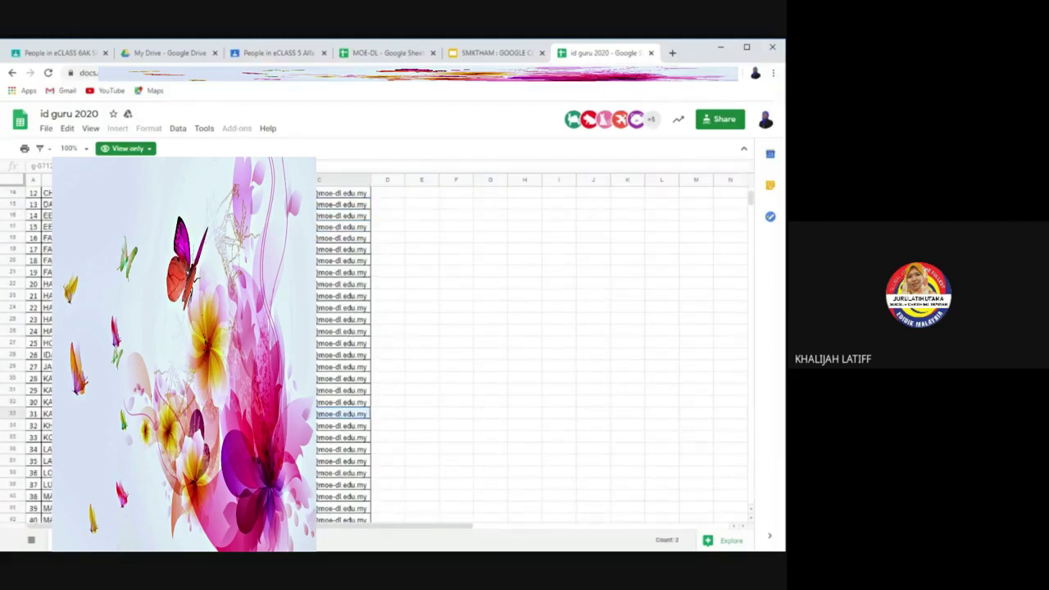
scroll(393, 352, down, 4)
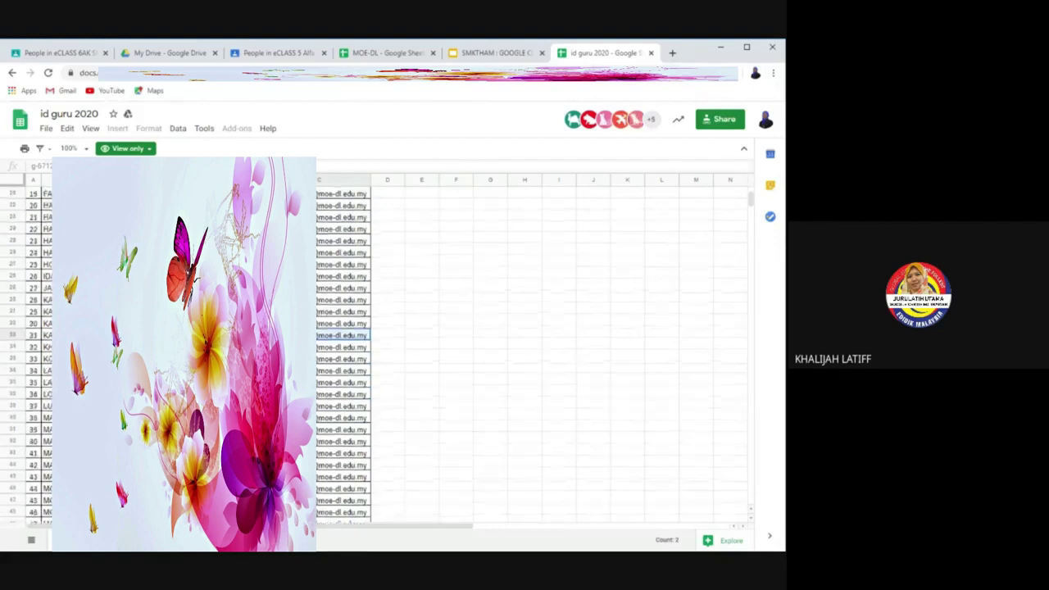
scroll(393, 353, down, 2)
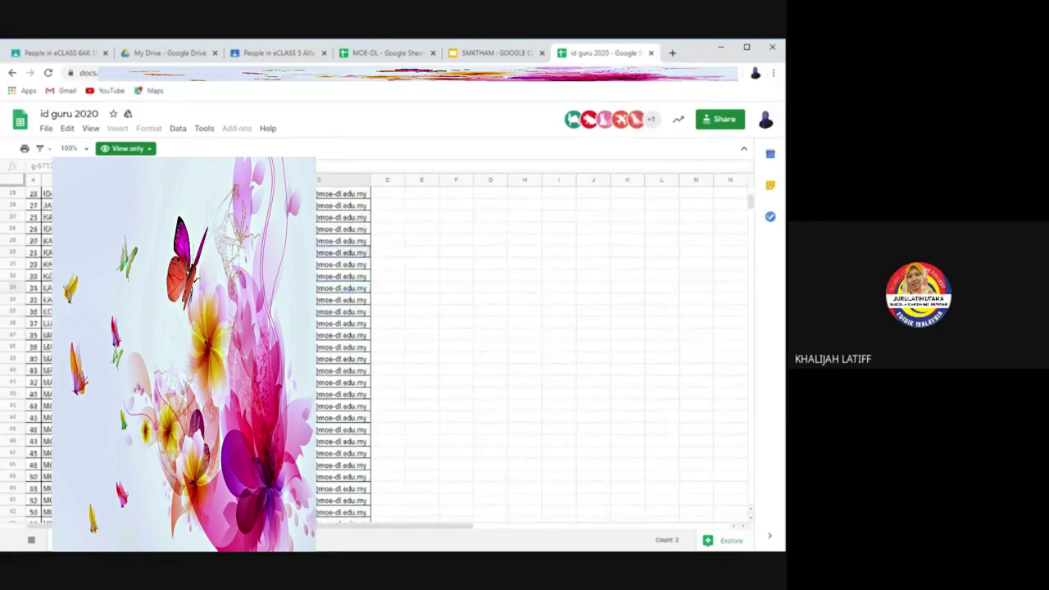
scroll(393, 352, down, 1)
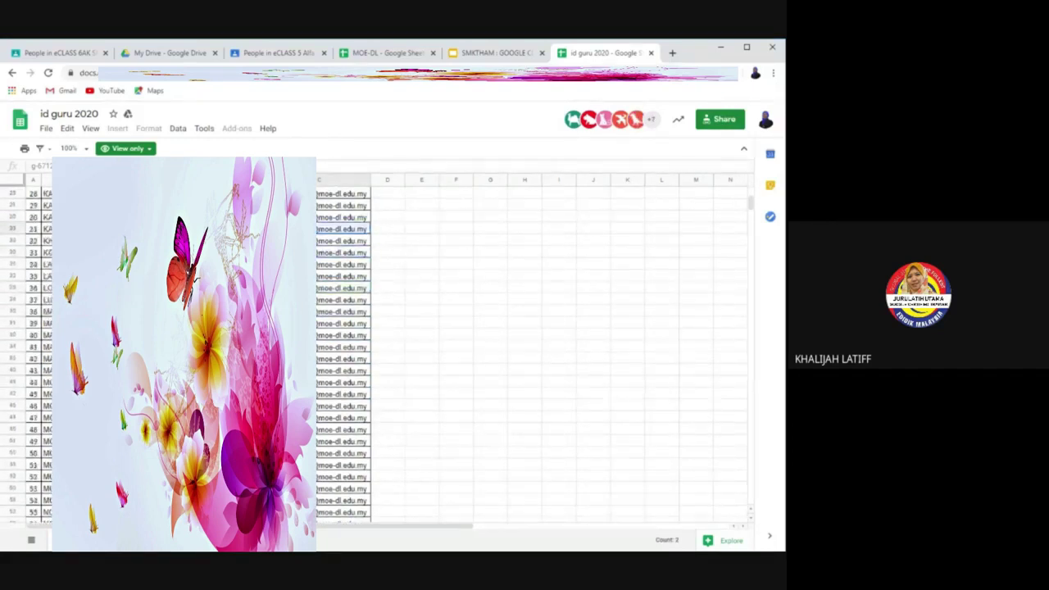
scroll(393, 352, down, 1)
scroll(393, 352, down, 1)
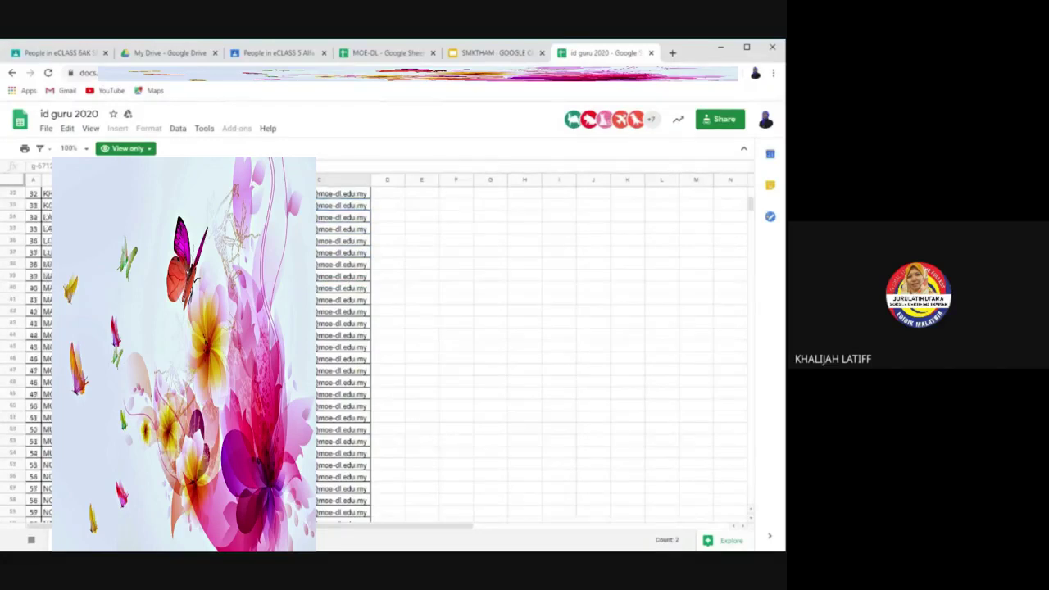
click(343, 394)
scroll(394, 352, down, 1)
scroll(394, 352, down, 1)
scroll(393, 352, down, 1)
scroll(393, 352, down, 3)
ctrl+click(343, 405)
Step: Add the emails in C101, C107 and row 42, then return to the Classroom tab
scroll(322, 375, down, 3)
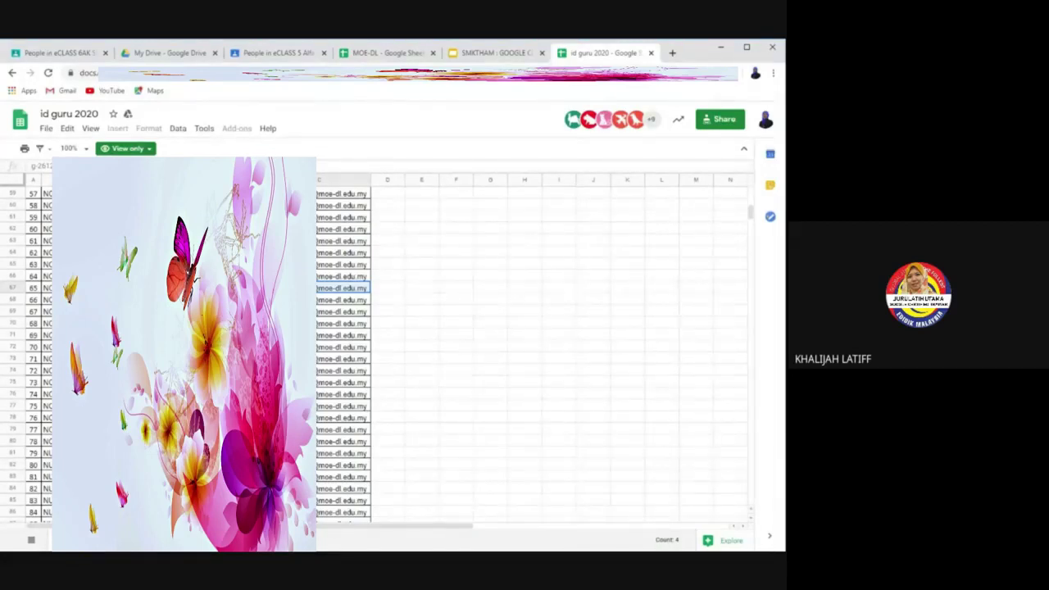
scroll(393, 353, down, 2)
scroll(393, 352, down, 3)
scroll(394, 352, down, 2)
scroll(394, 352, down, 3)
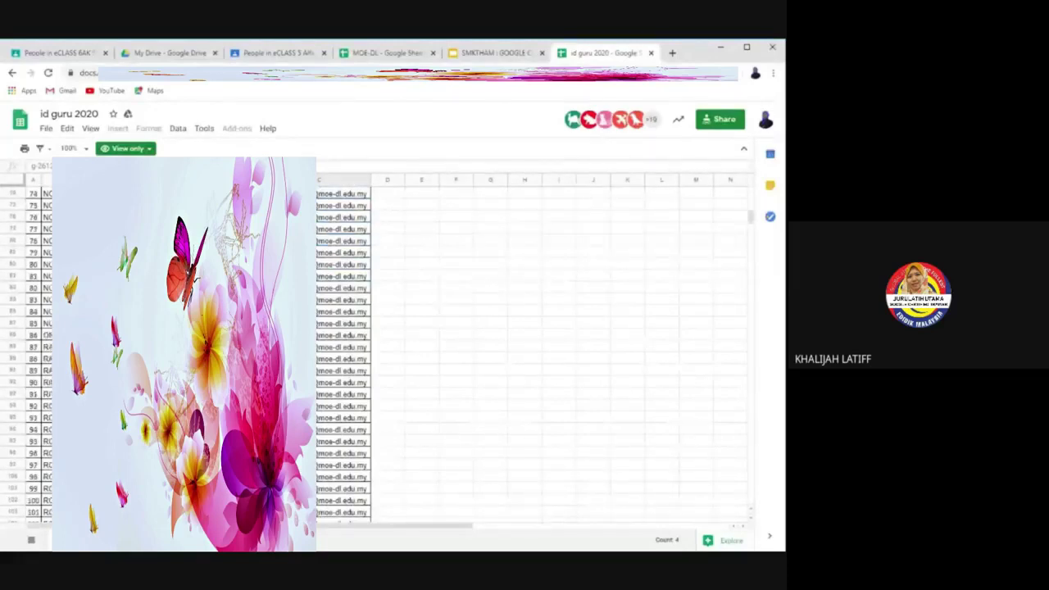
scroll(393, 353, down, 3)
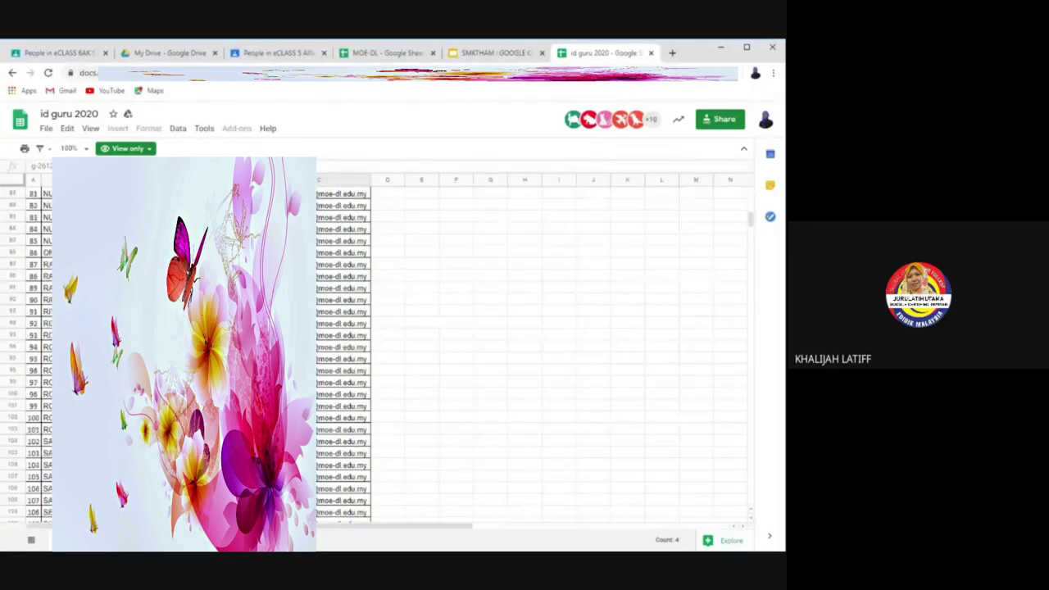
scroll(393, 352, down, 1)
ctrl+click(342, 406)
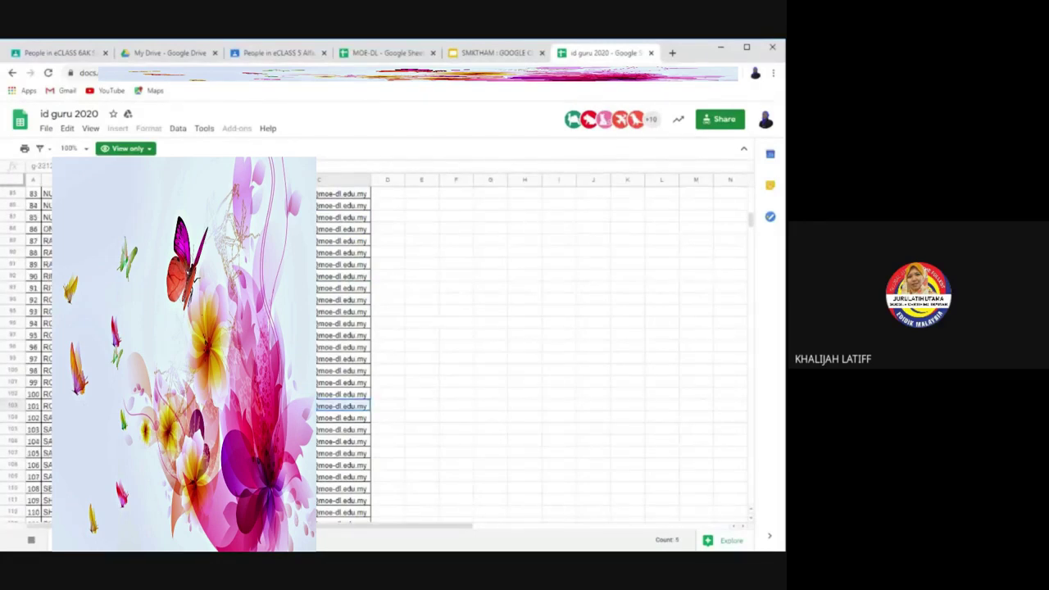
scroll(393, 352, down, 2)
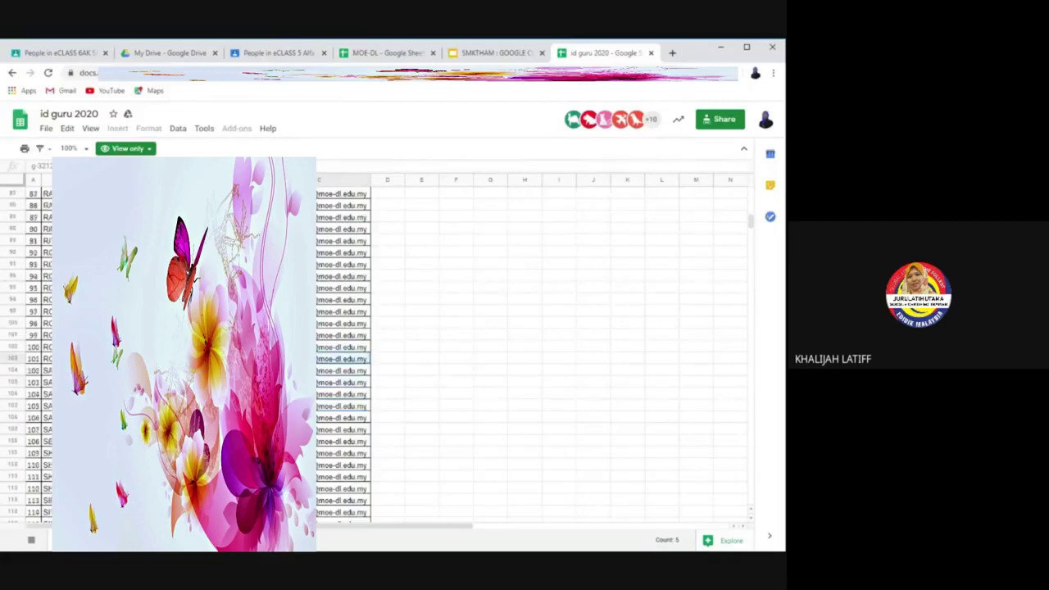
scroll(393, 352, down, 1)
ctrl+click(342, 405)
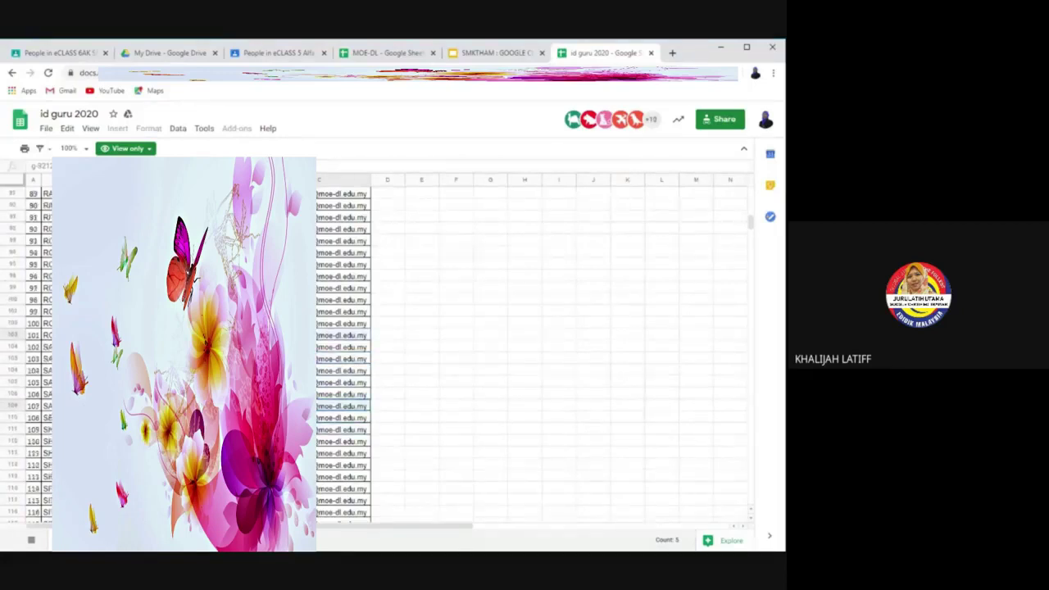
scroll(393, 352, down, 1)
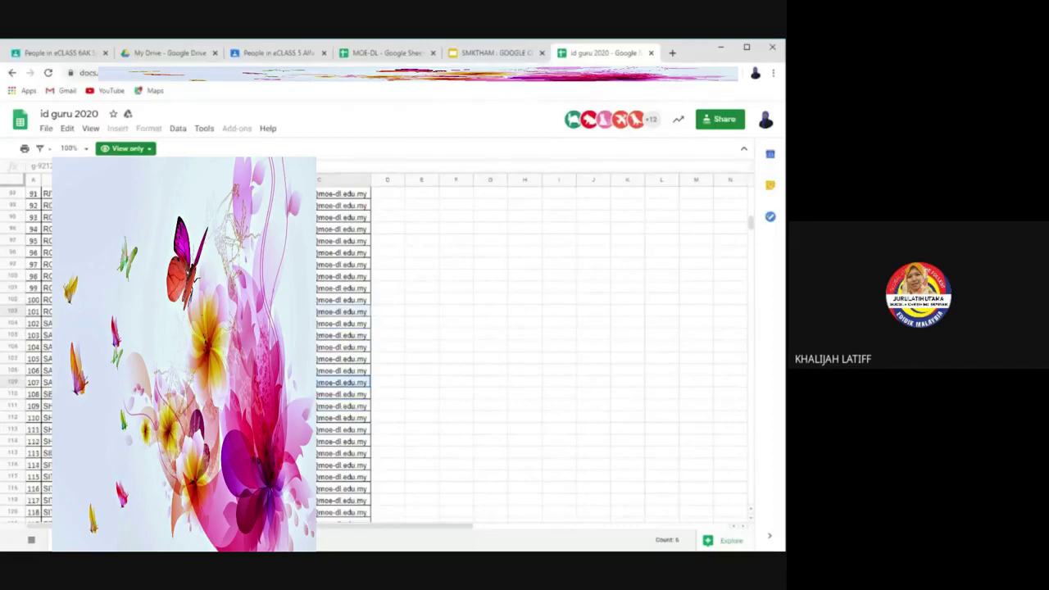
scroll(393, 352, down, 1)
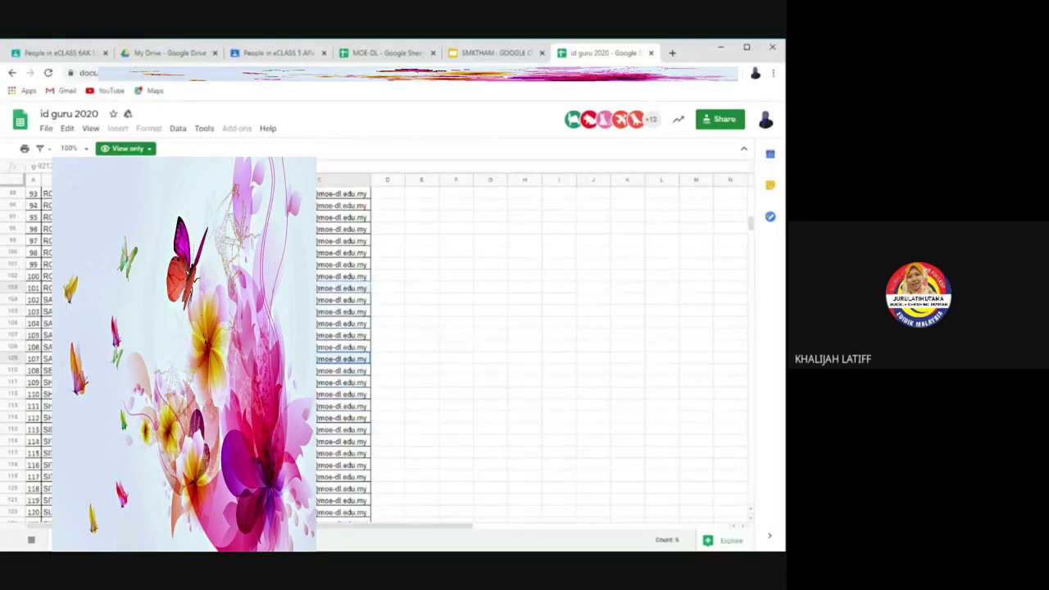
scroll(393, 352, down, 1)
scroll(393, 352, down, 3)
scroll(393, 352, down, 5)
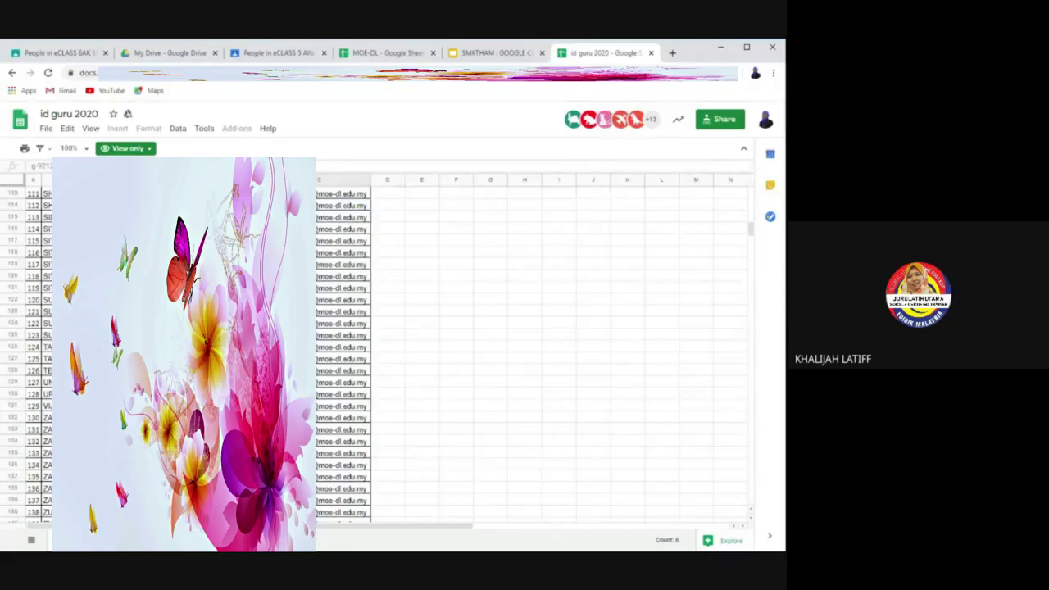
scroll(393, 352, down, 1)
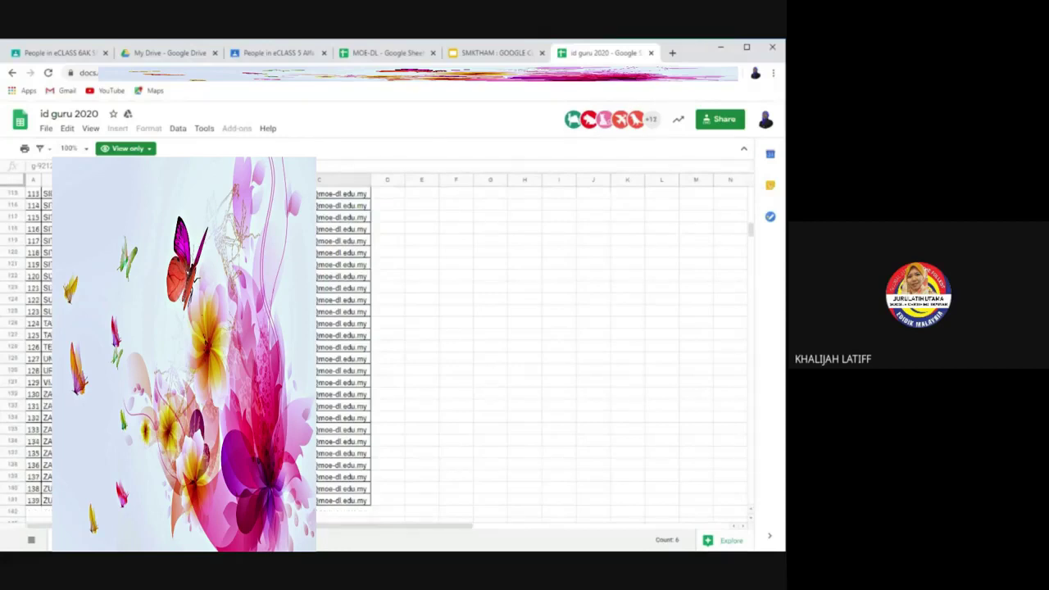
scroll(393, 352, up, 20)
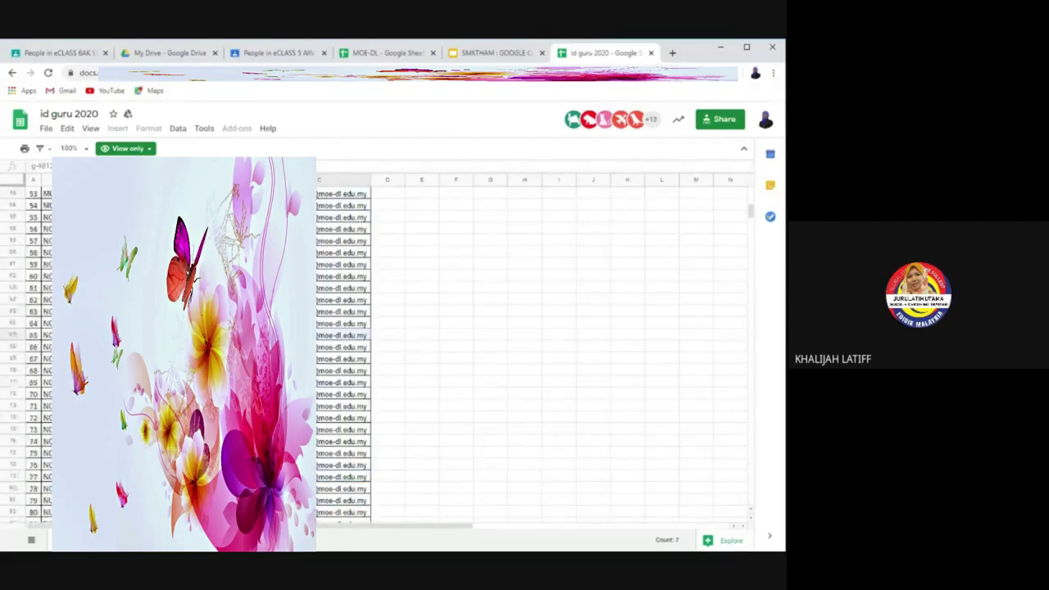
scroll(393, 353, up, 9)
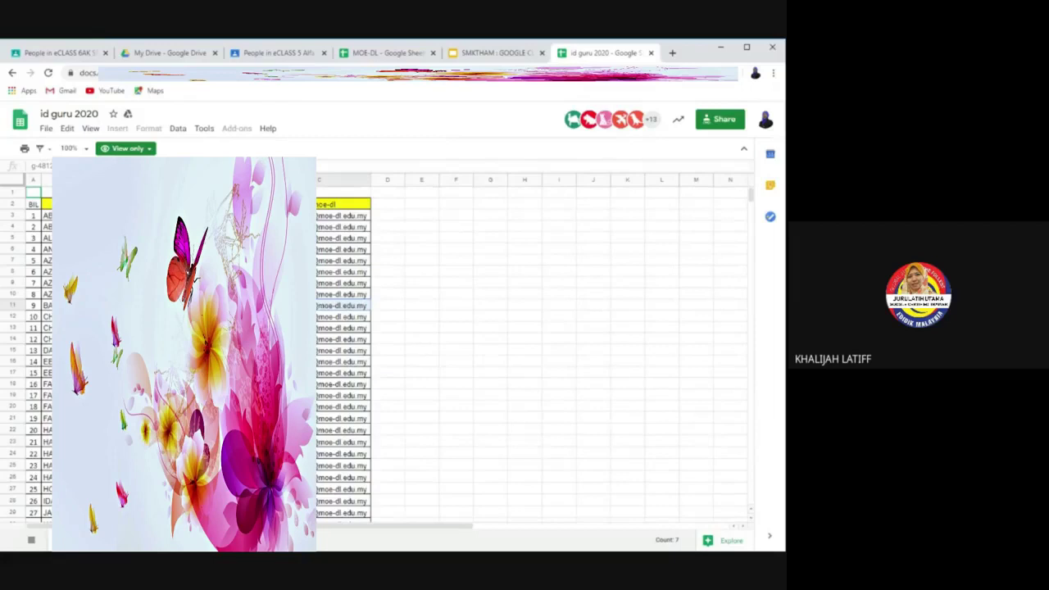
scroll(393, 352, down, 1)
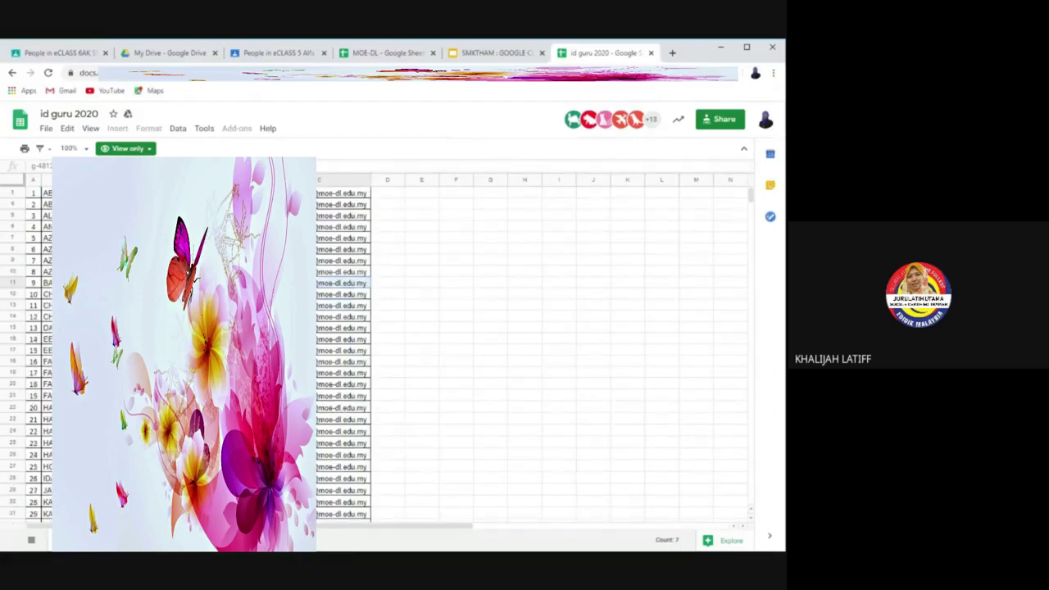
scroll(393, 352, down, 2)
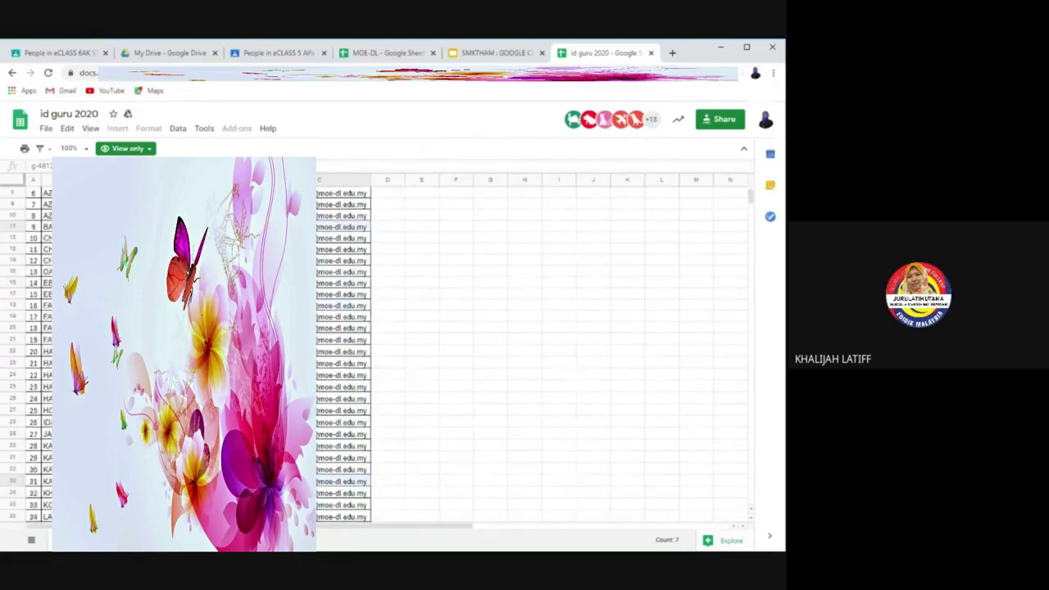
scroll(393, 352, down, 2)
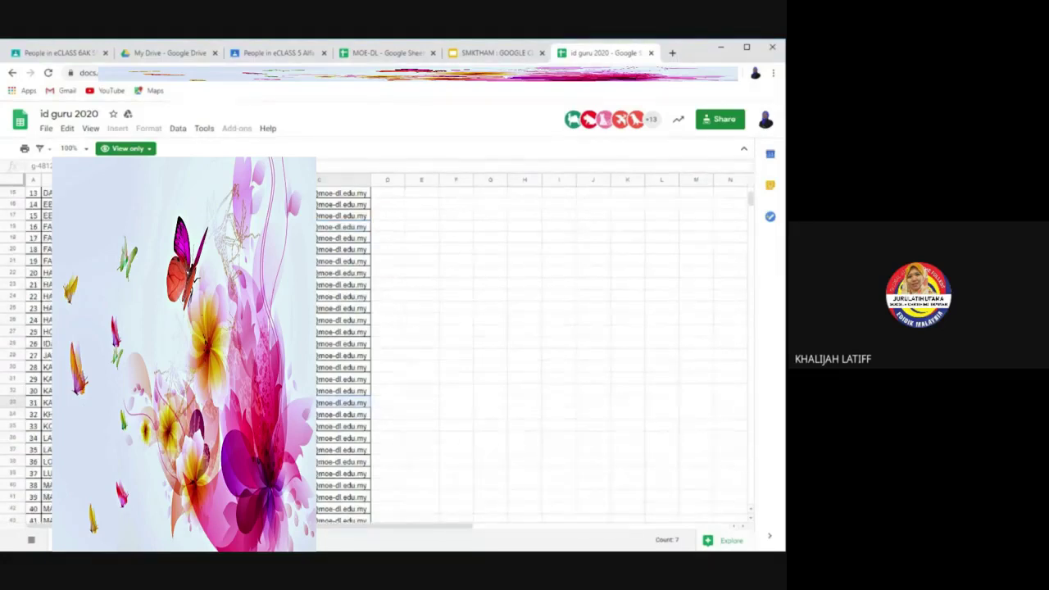
scroll(393, 352, down, 4)
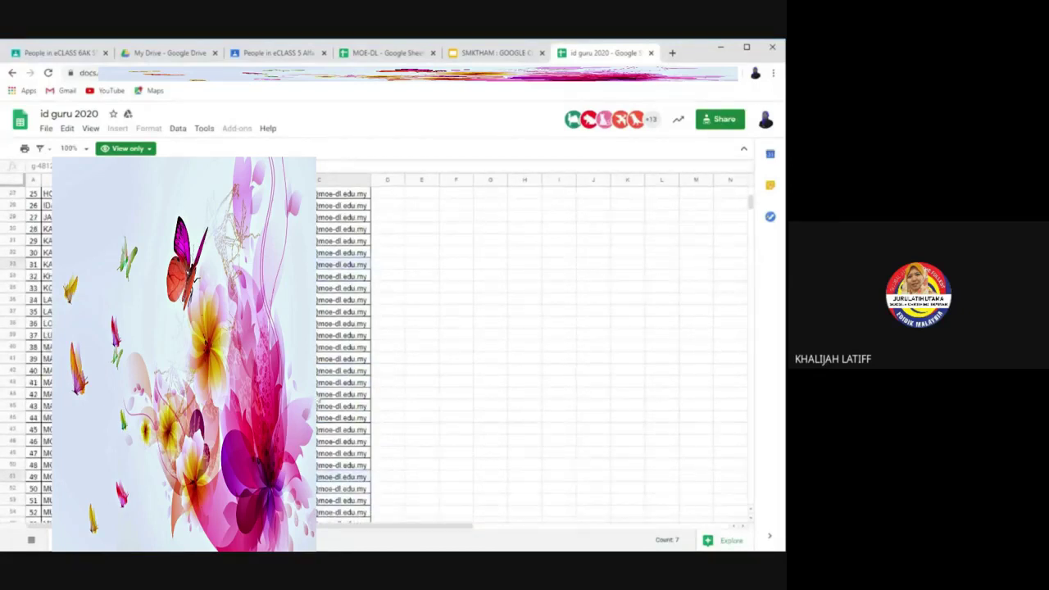
ctrl+click(319, 394)
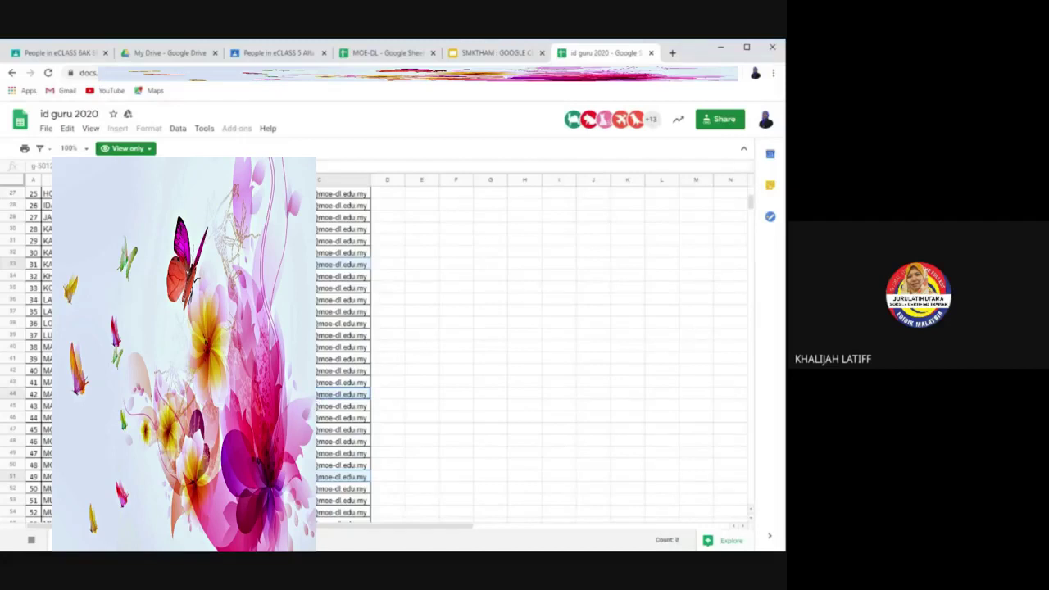
scroll(344, 353, down, 1)
scroll(344, 352, down, 2)
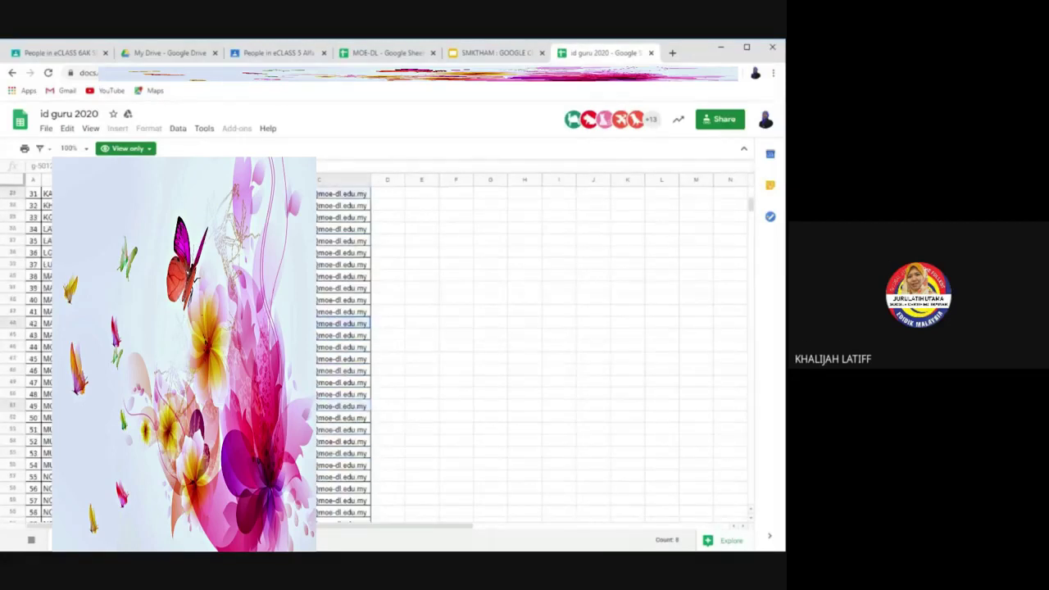
key(ctrl+1)
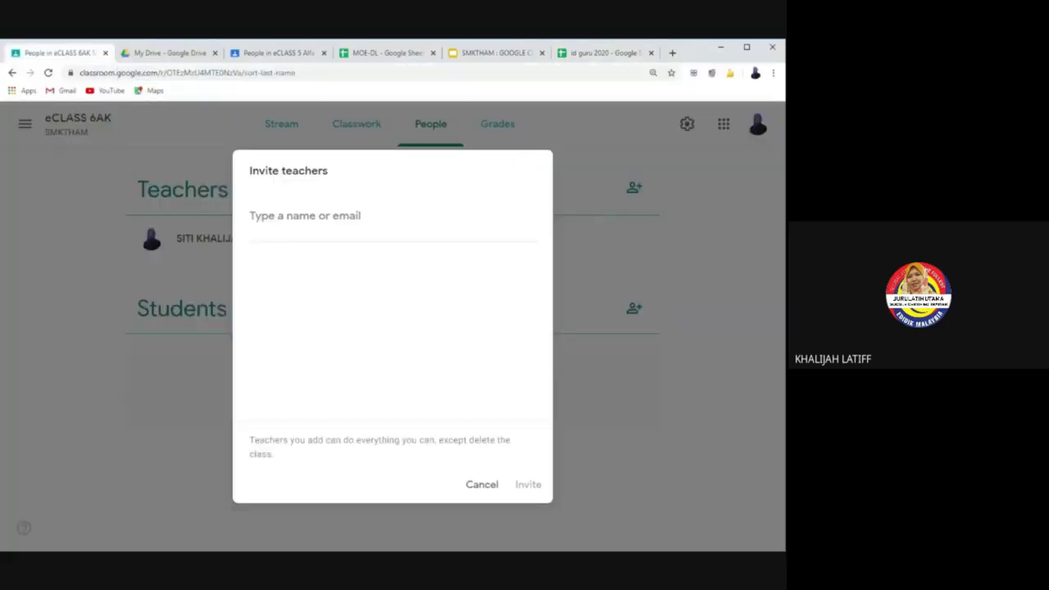
Step: Paste the copied teacher emails into the Invite teachers field as recipient chips
key(ctrl+v)
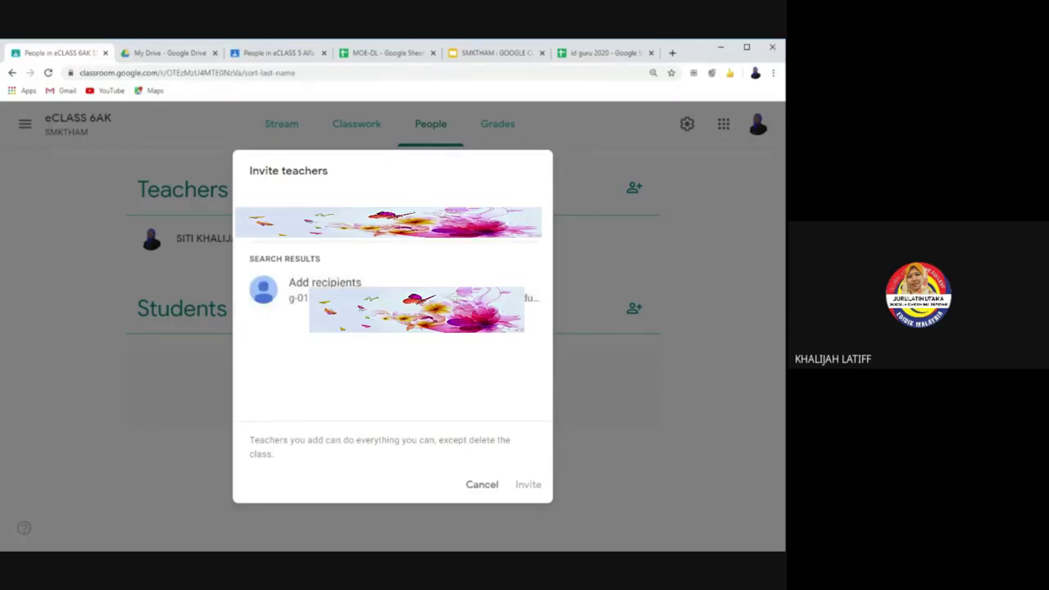
key(Return)
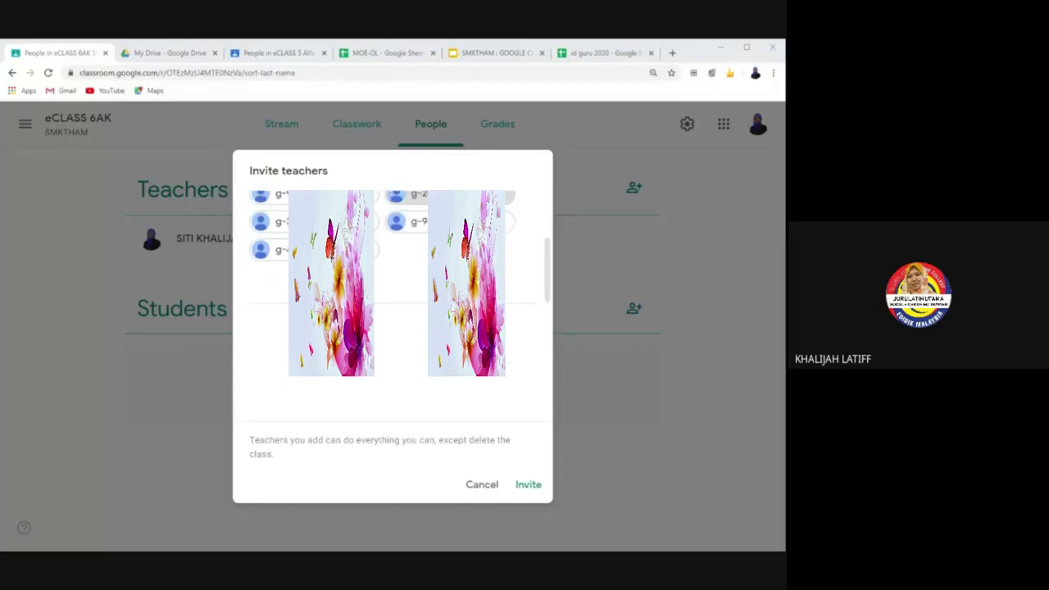
scroll(414, 254, up, 3)
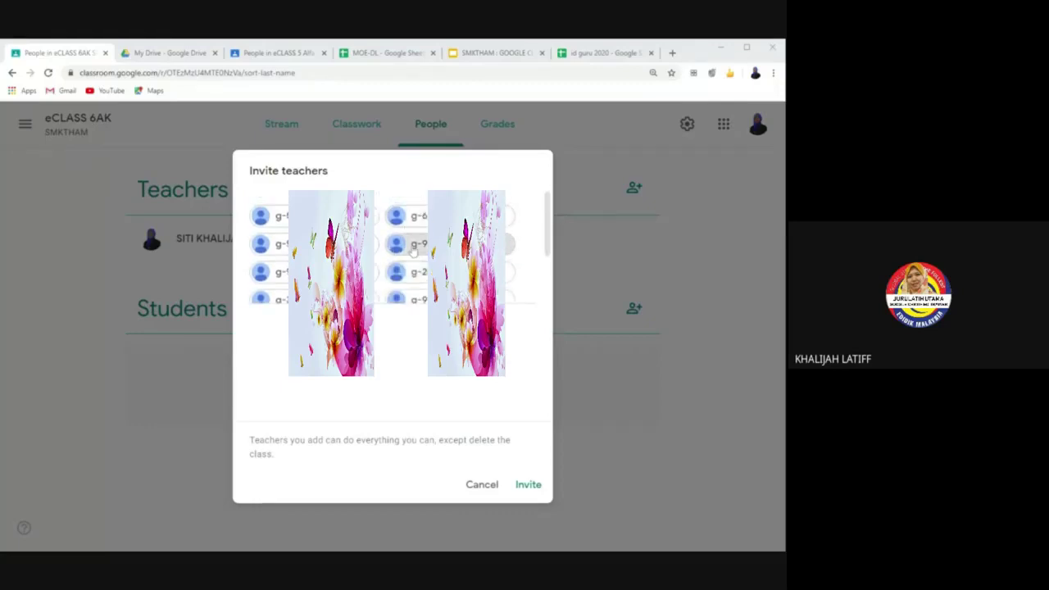
scroll(413, 250, down, 1)
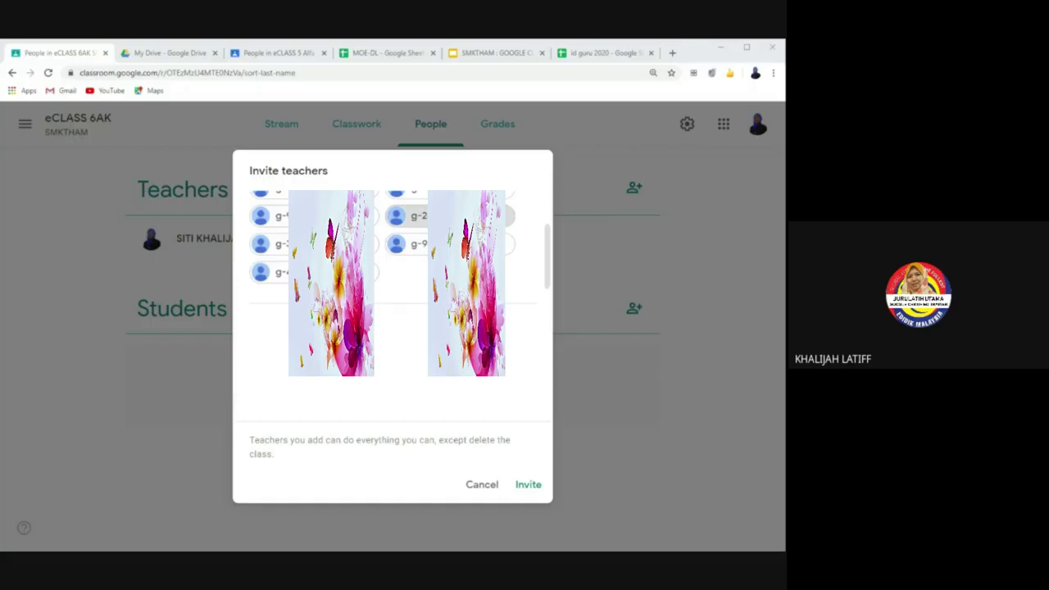
scroll(402, 246, up, 2)
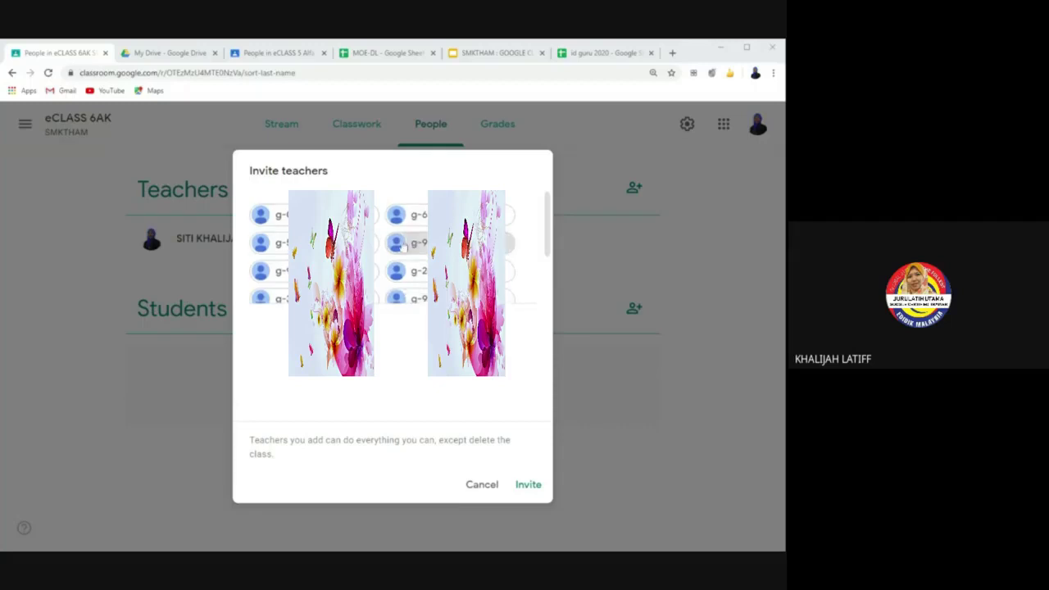
Step: Send the co-teacher invitations, view all eCLASS 6AK teachers, then go back to id guru 2020
click(528, 485)
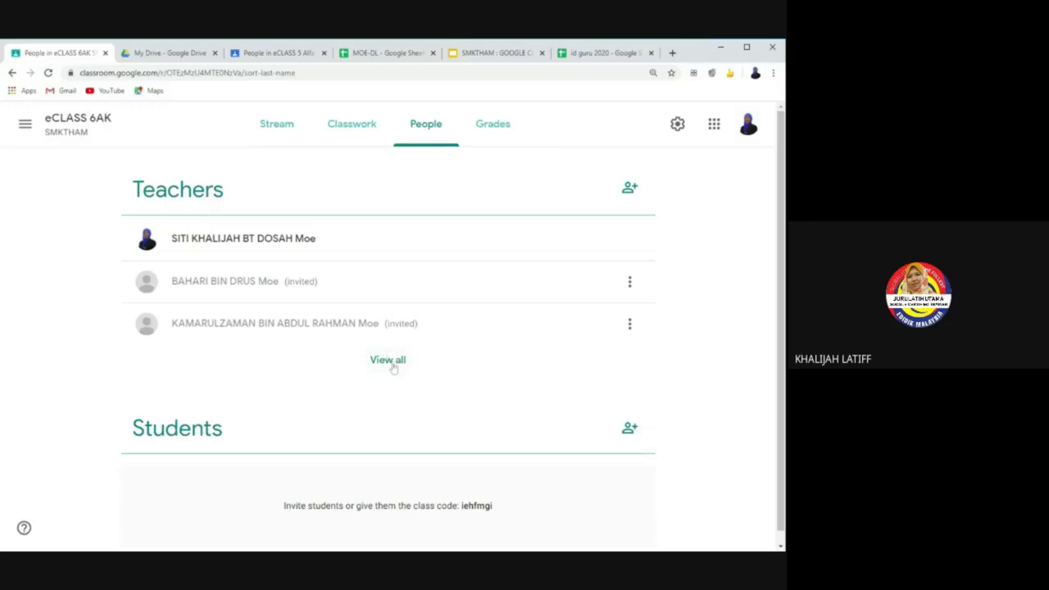
click(389, 361)
scroll(393, 367, up, 4)
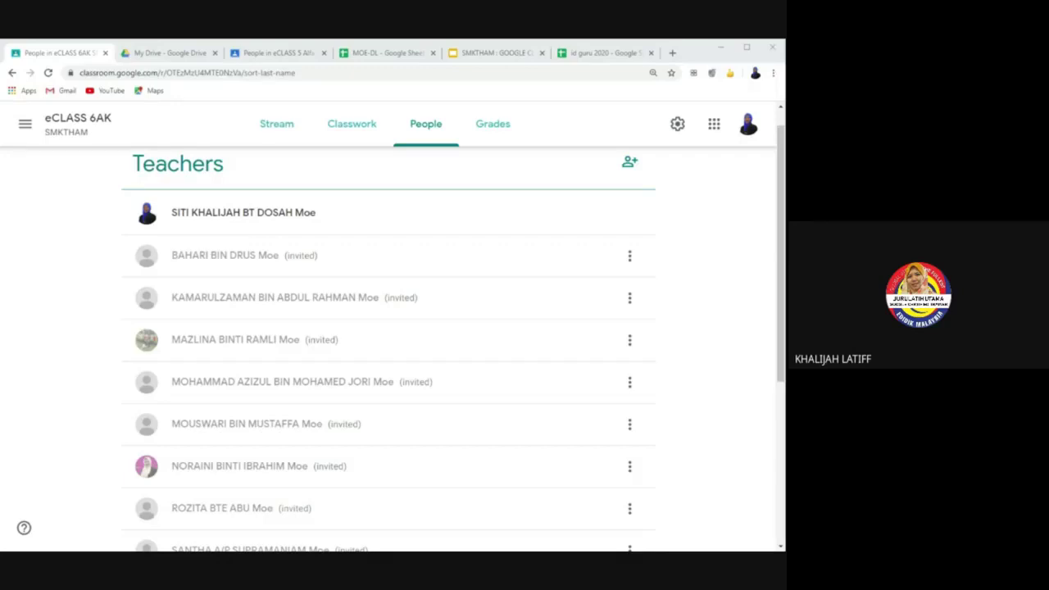
click(605, 53)
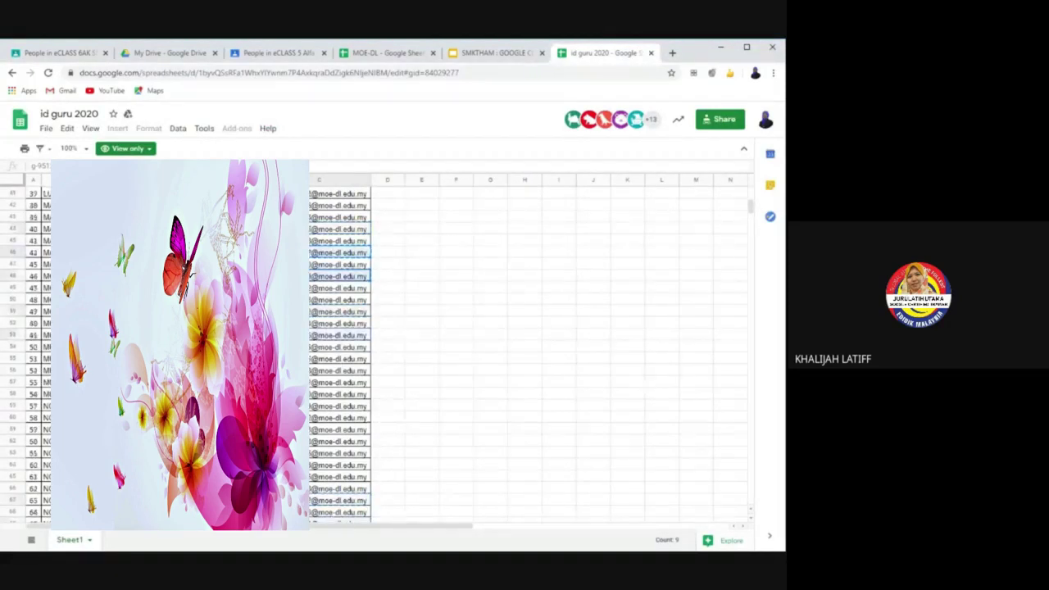
scroll(385, 352, up, 7)
scroll(385, 352, up, 6)
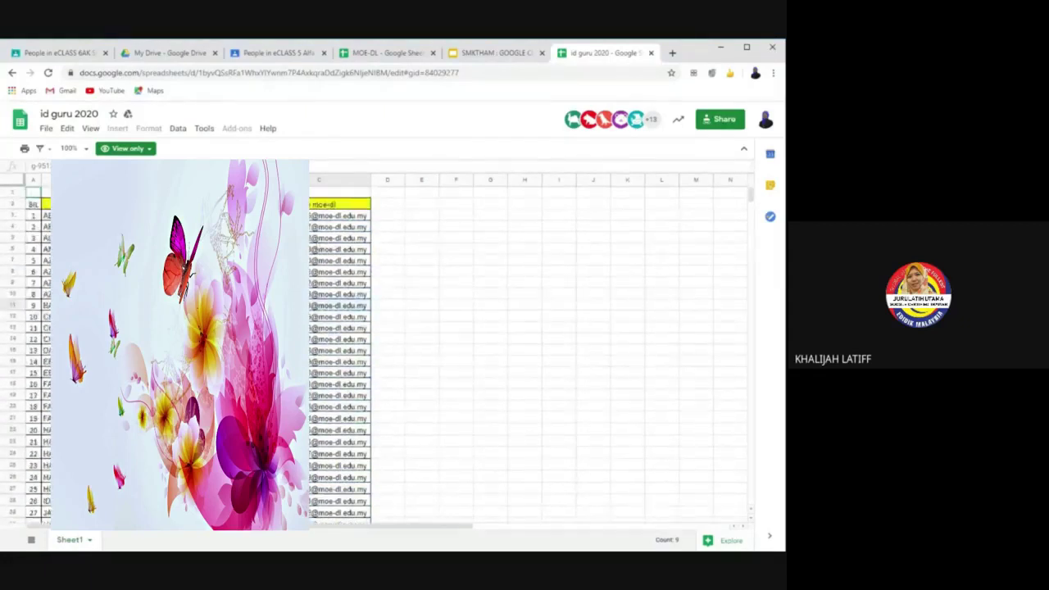
ctrl+click(339, 247)
ctrl+click(339, 282)
ctrl+click(339, 442)
ctrl+click(337, 490)
scroll(337, 471, down, 3)
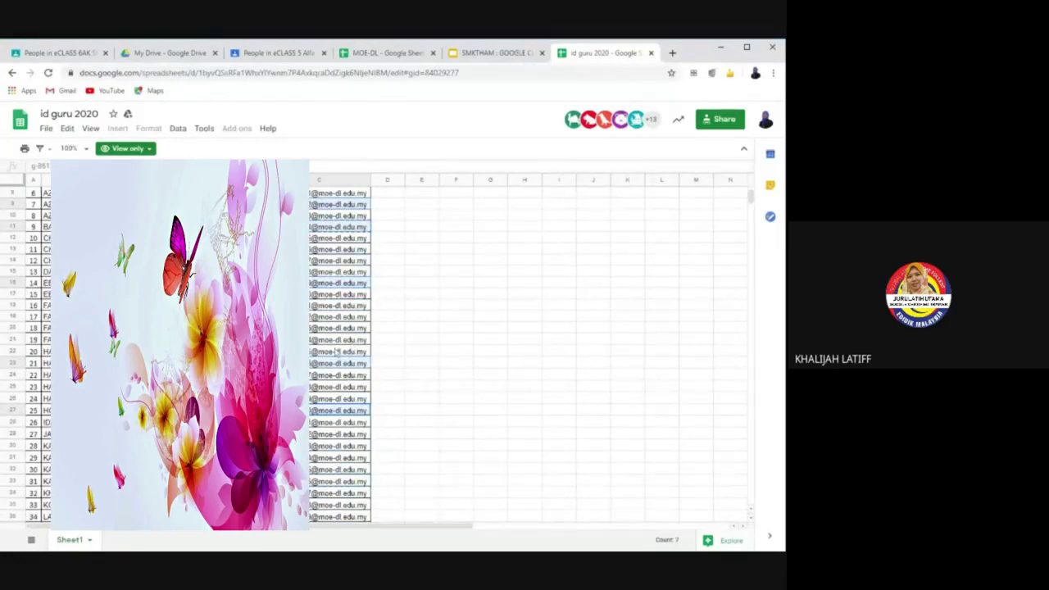
scroll(313, 404, down, 5)
ctrl+click(315, 392)
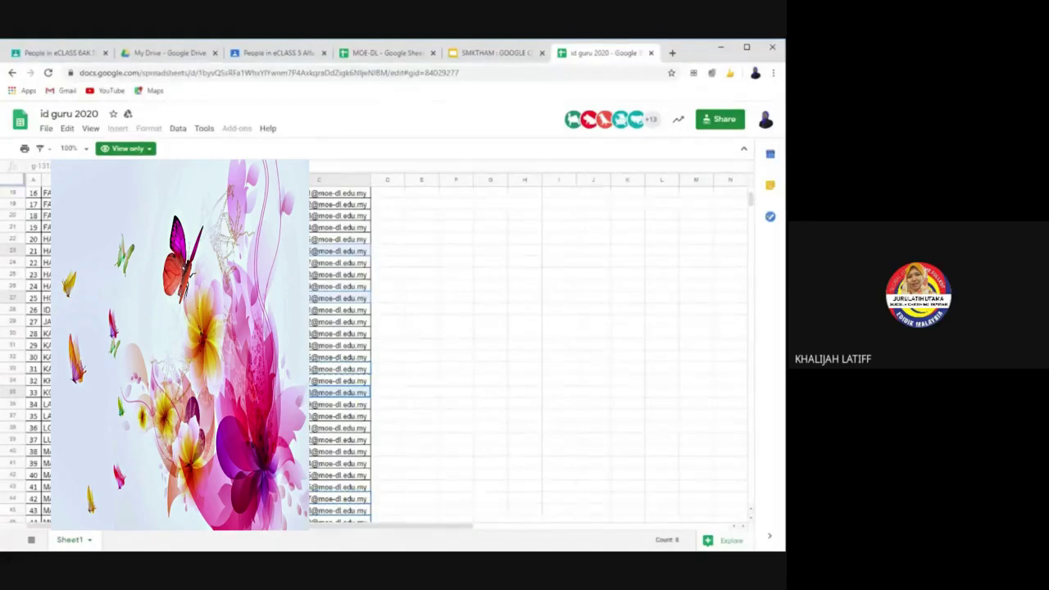
ctrl+click(317, 429)
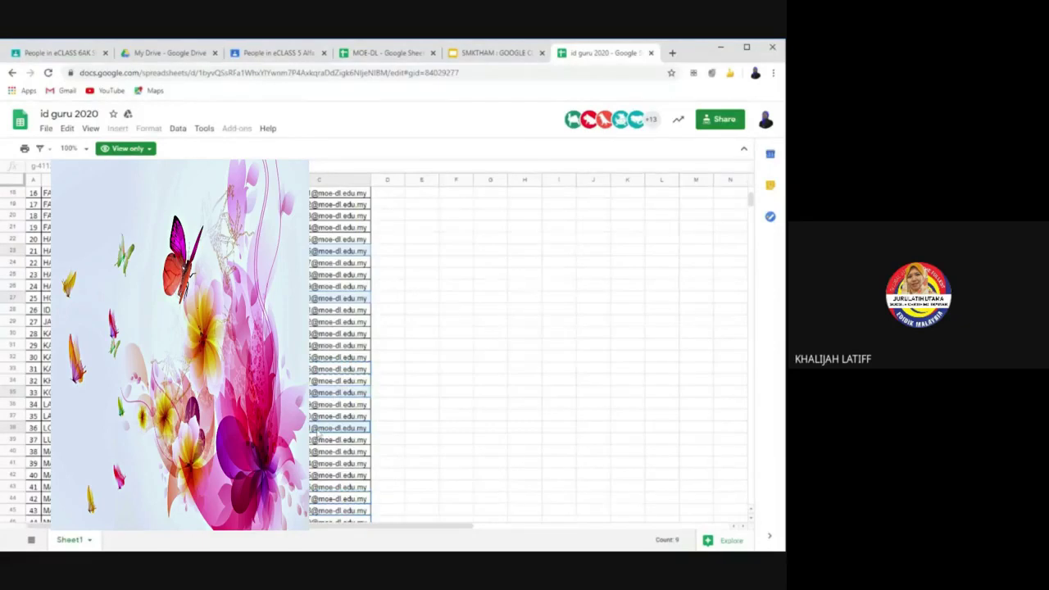
click(564, 324)
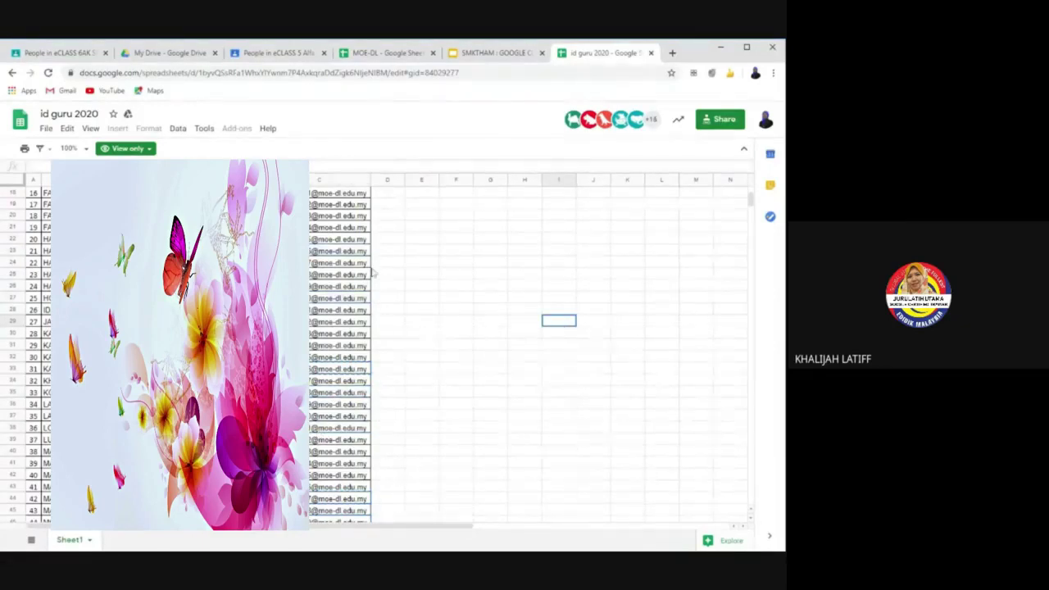
click(326, 230)
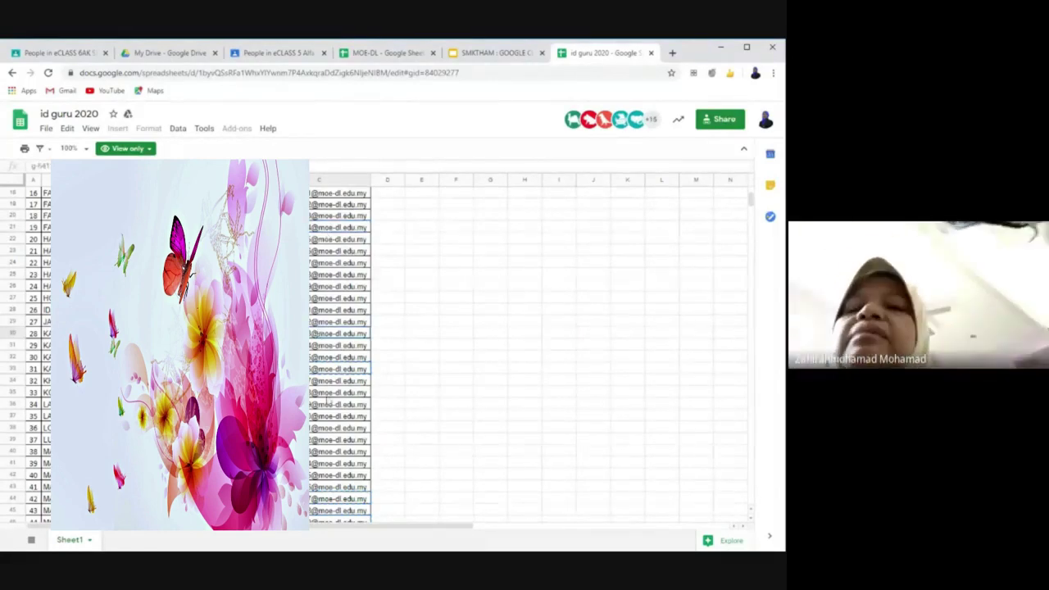
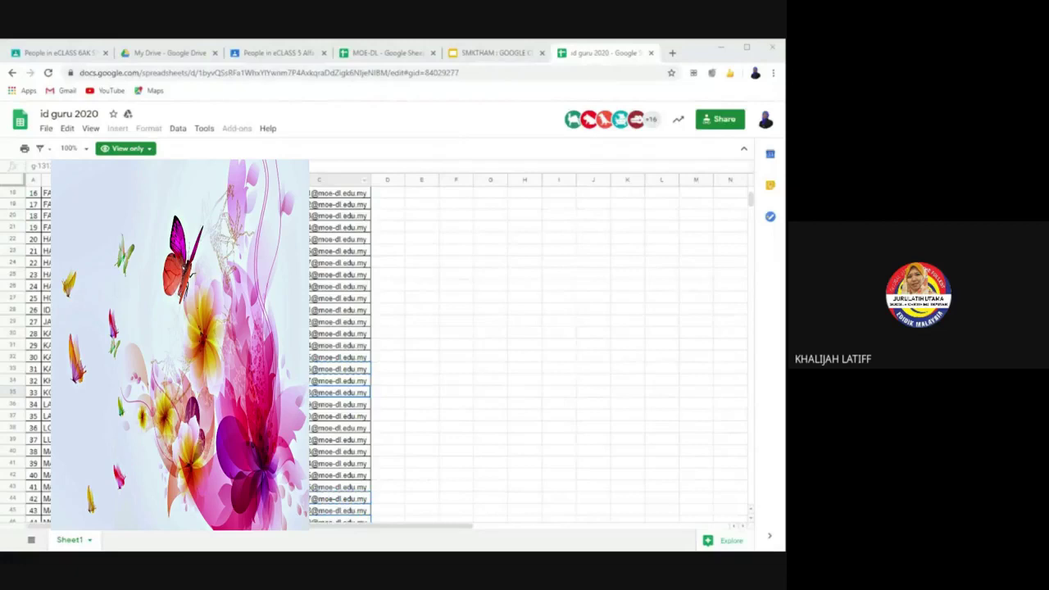
Step: Select the first teacher emails in column C, adding C25 and C31
scroll(385, 352, up, 6)
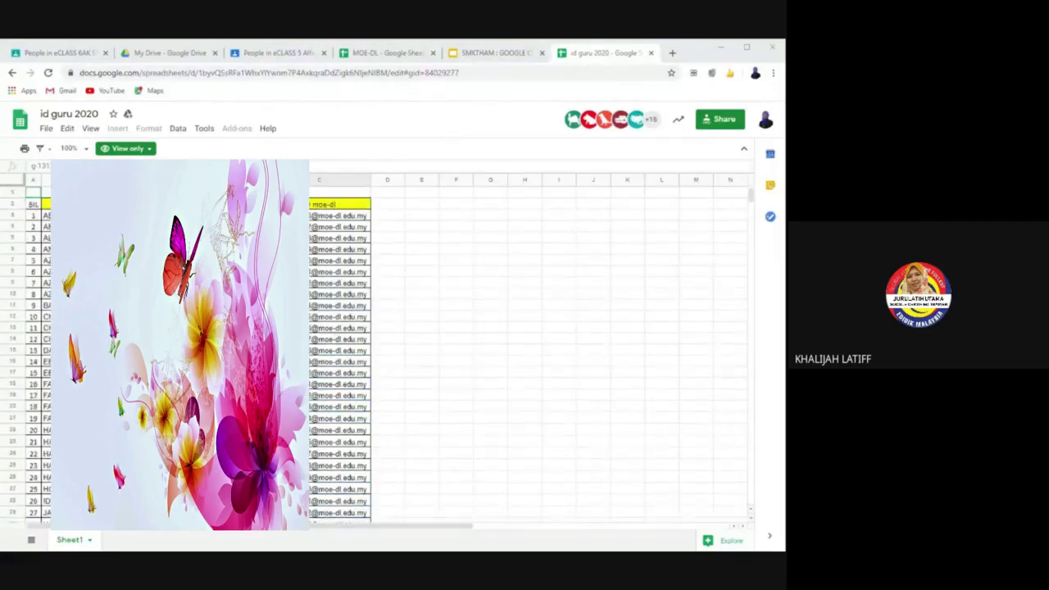
click(385, 294)
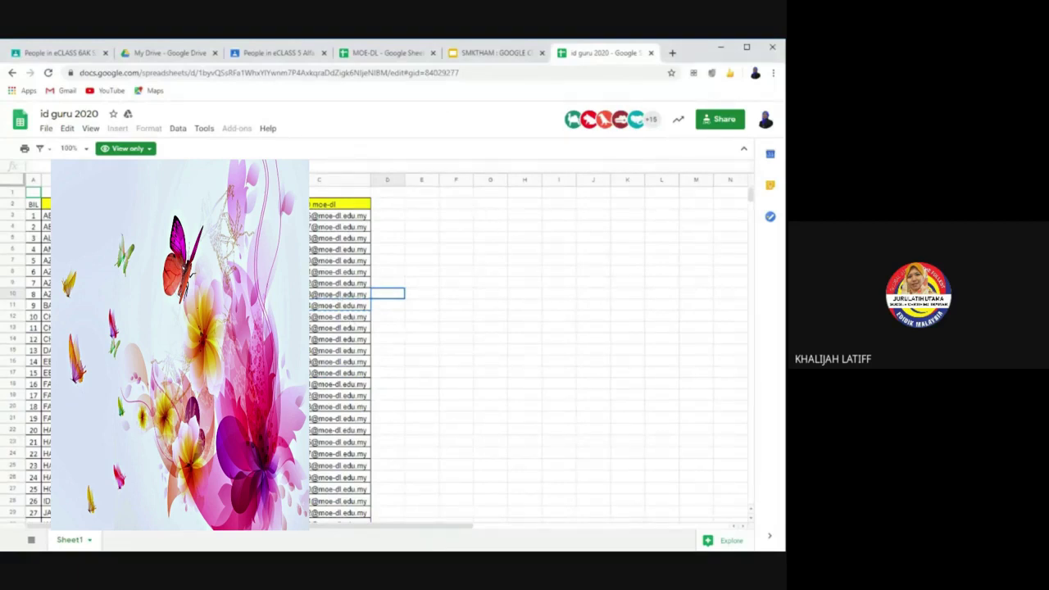
drag(339, 249, 339, 304)
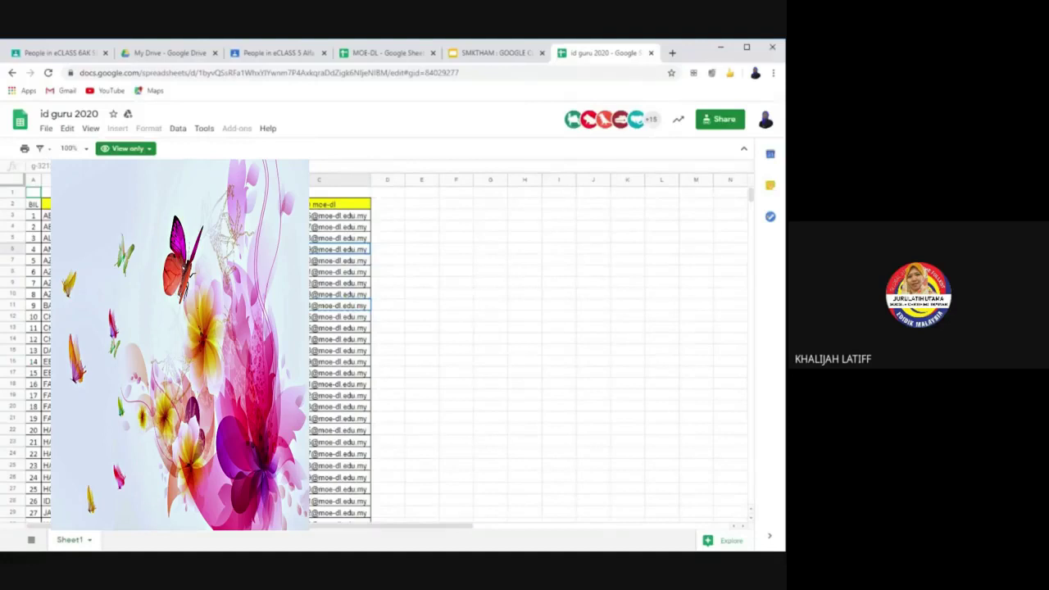
scroll(339, 353, down, 4)
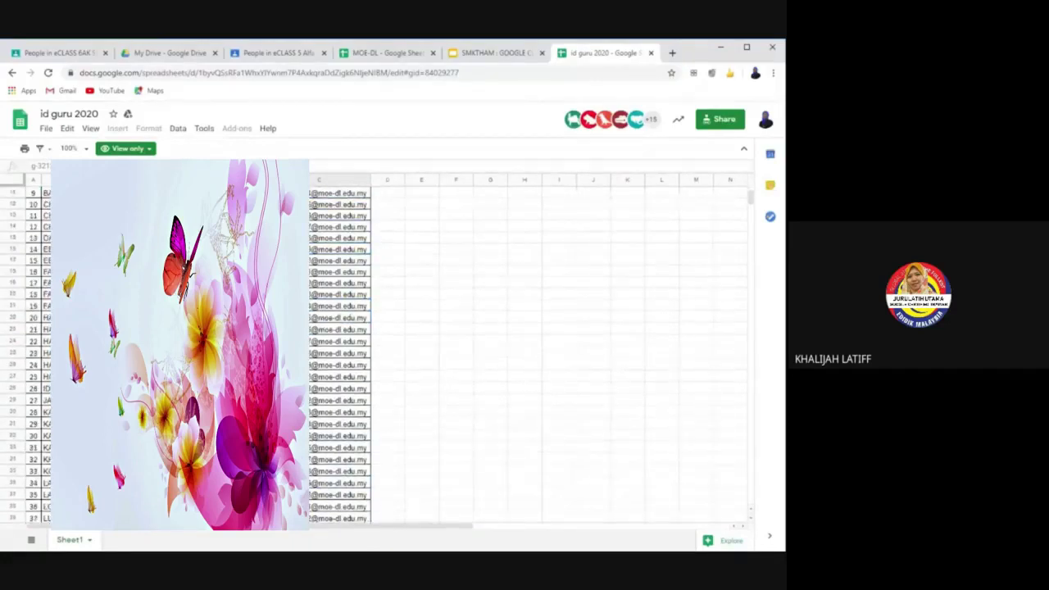
drag(339, 329, 339, 341)
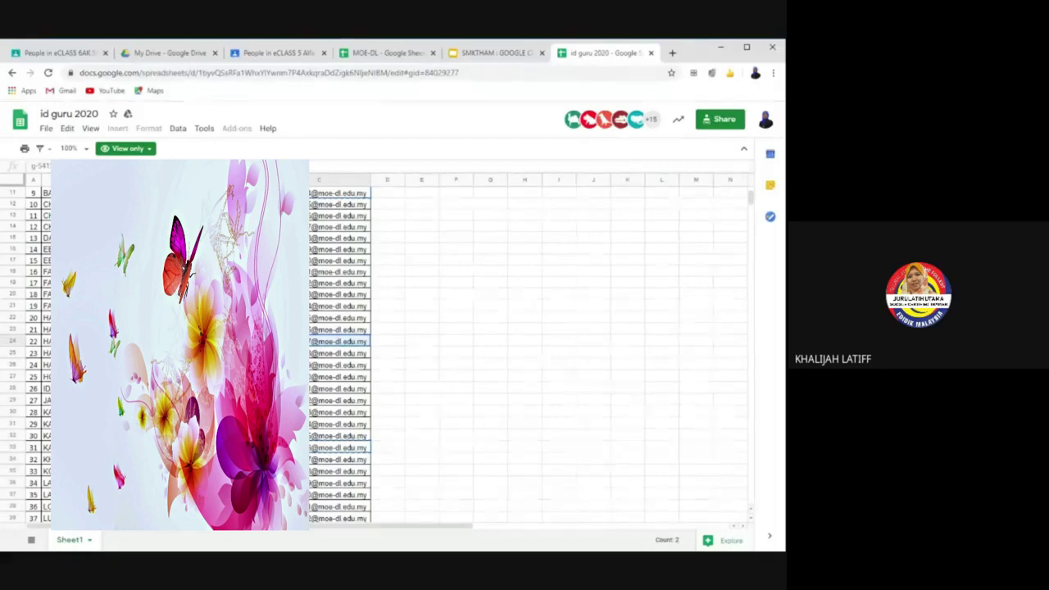
scroll(394, 352, down, 2)
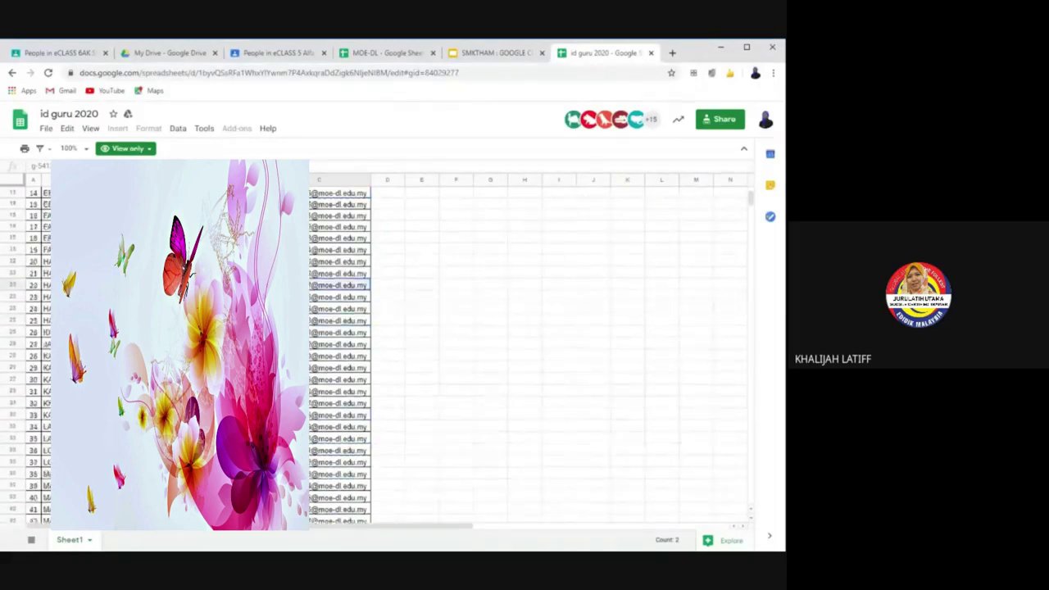
click(339, 320)
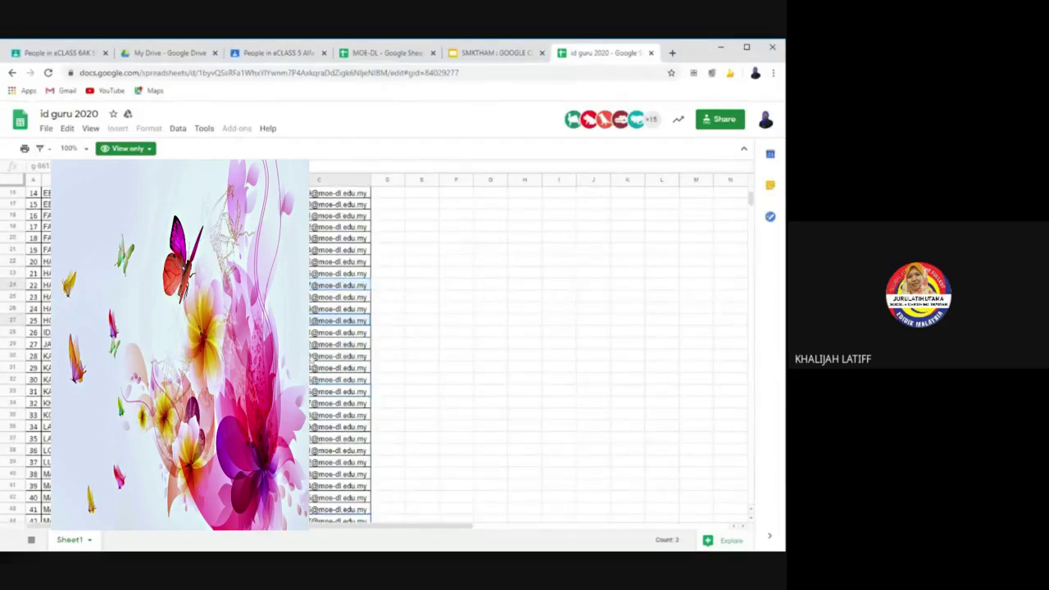
ctrl+click(339, 391)
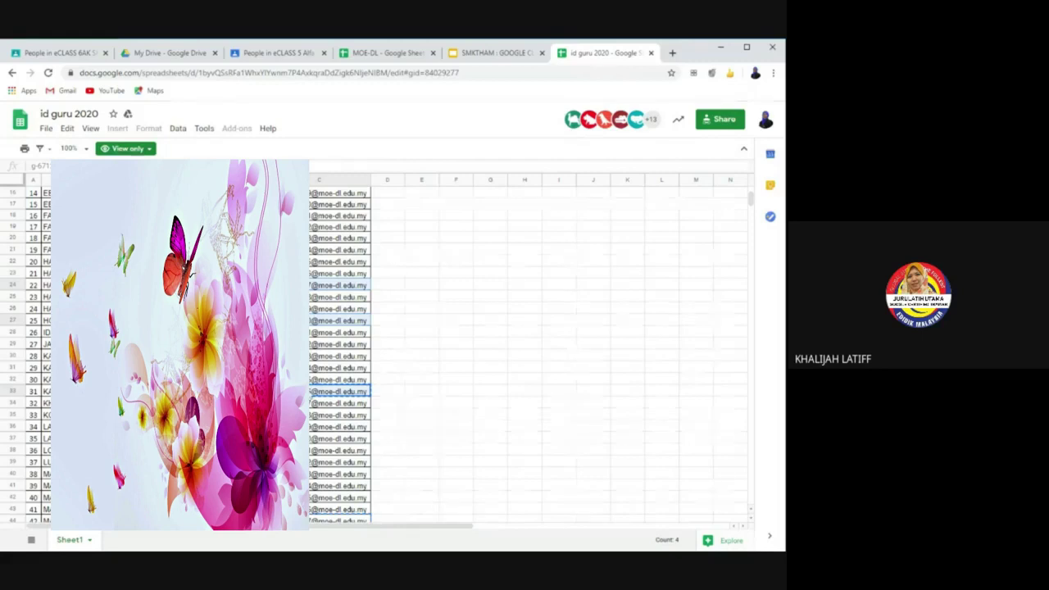
Step: Add the emails in C42, C43 and C44 to the selection
scroll(339, 358, down, 3)
scroll(339, 357, down, 3)
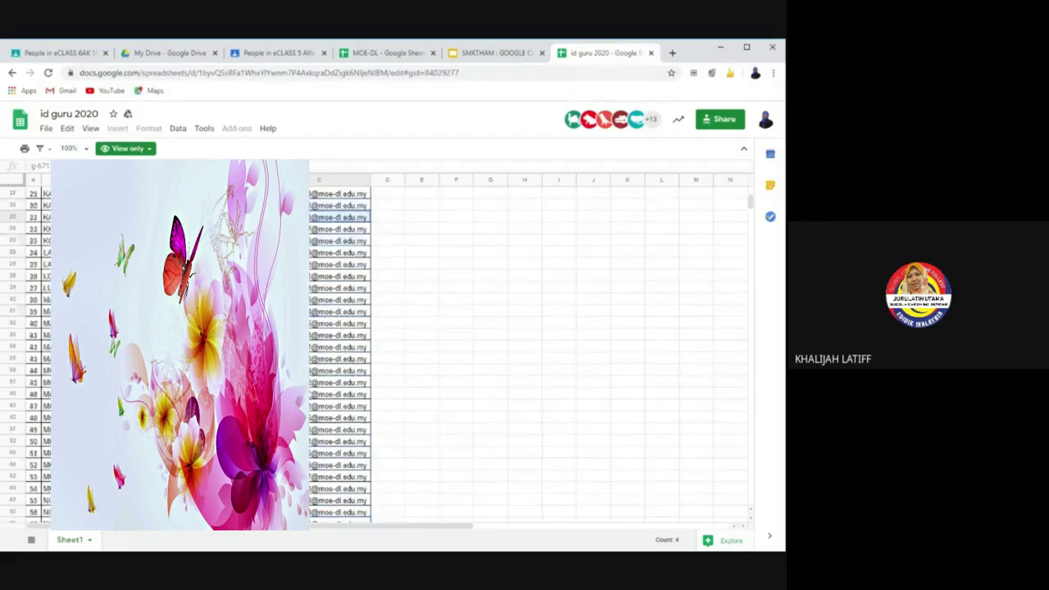
ctrl+click(339, 346)
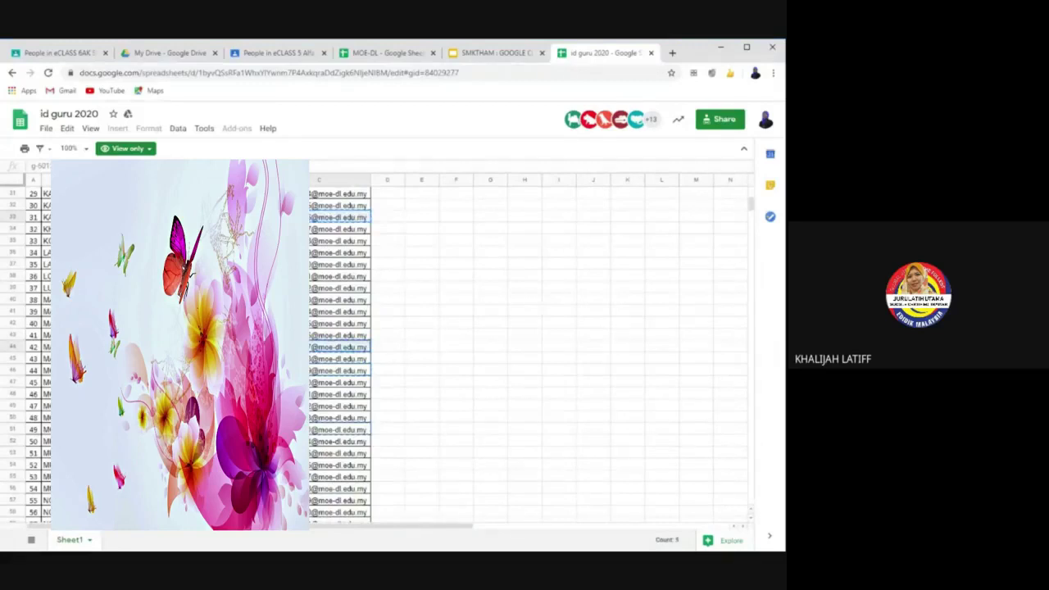
ctrl+click(319, 359)
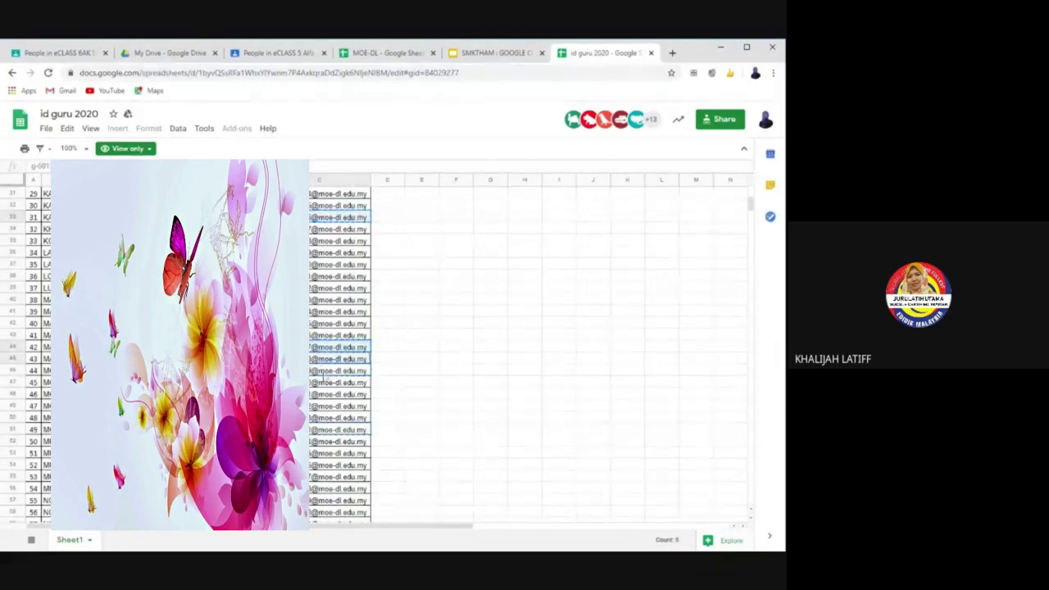
ctrl+click(325, 371)
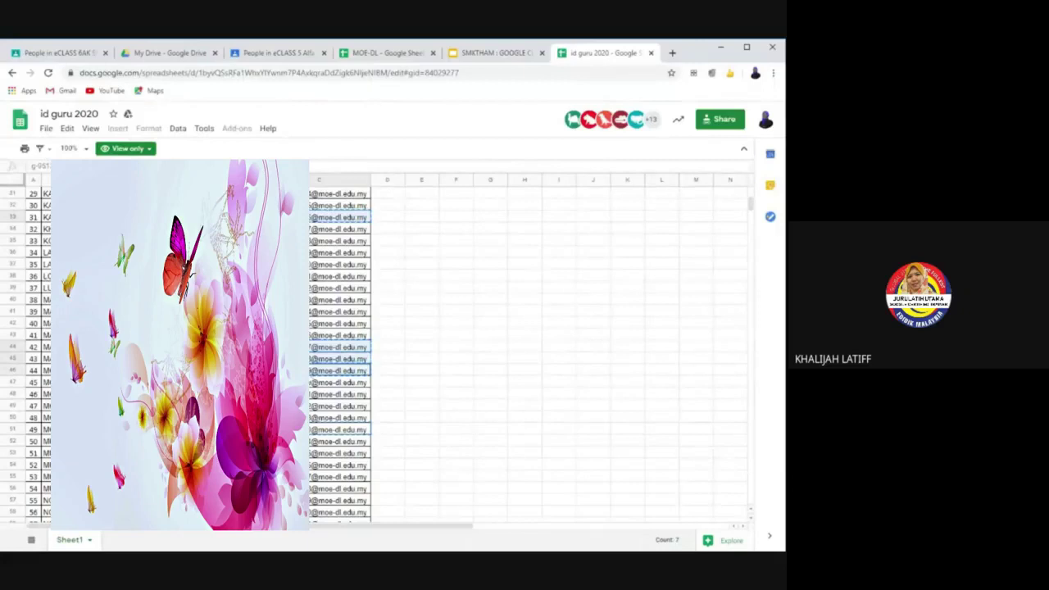
scroll(393, 352, up, 10)
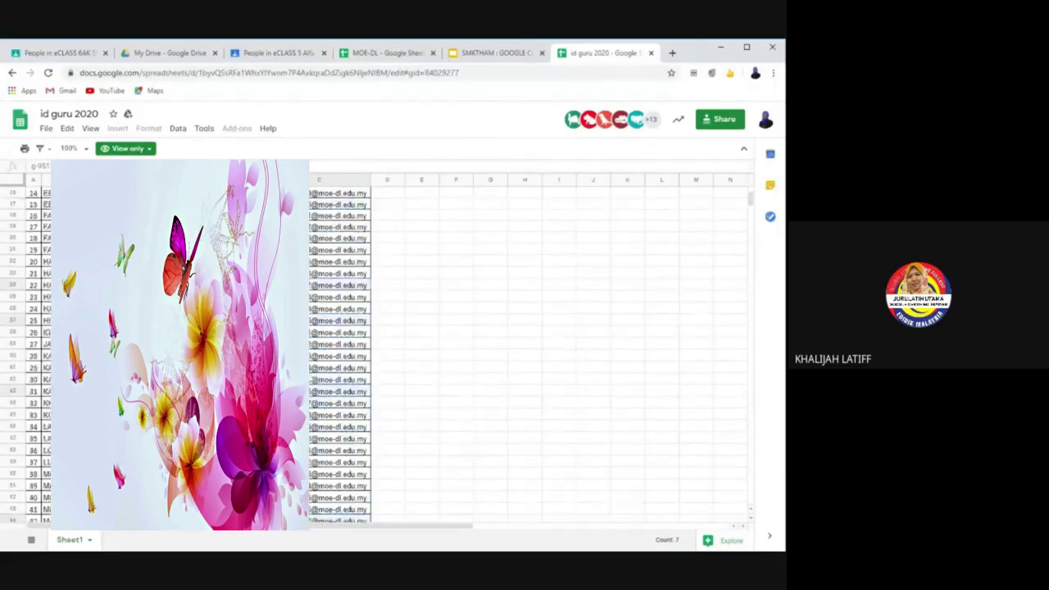
scroll(320, 369, down, 12)
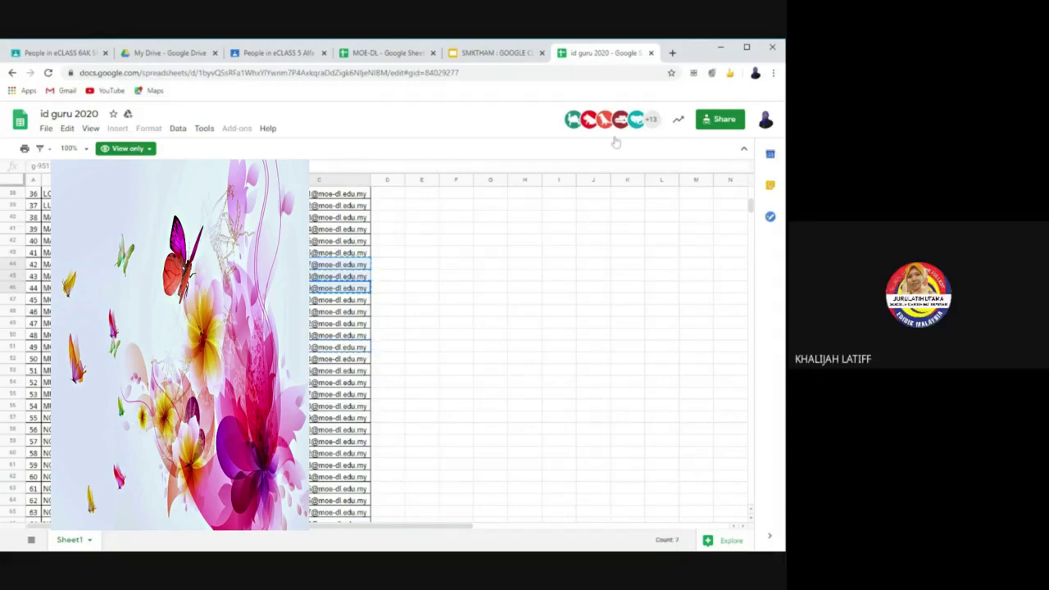
Step: Copy the selected teacher emails from column C
right_click(324, 271)
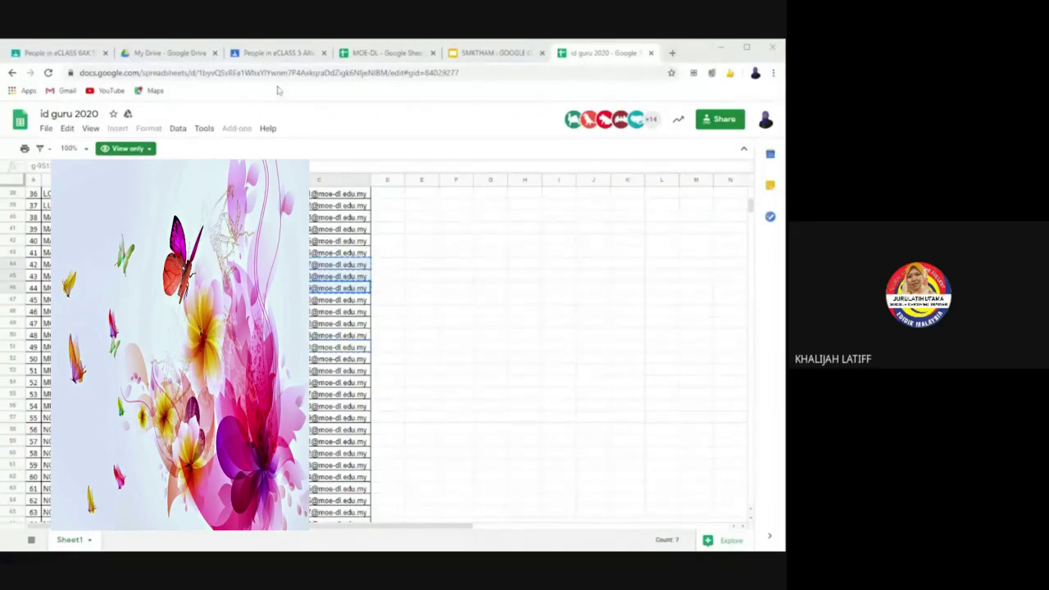
Step: Paste the copied email into the eCLASS 6AK invite-teacher field and send the invitation
click(61, 53)
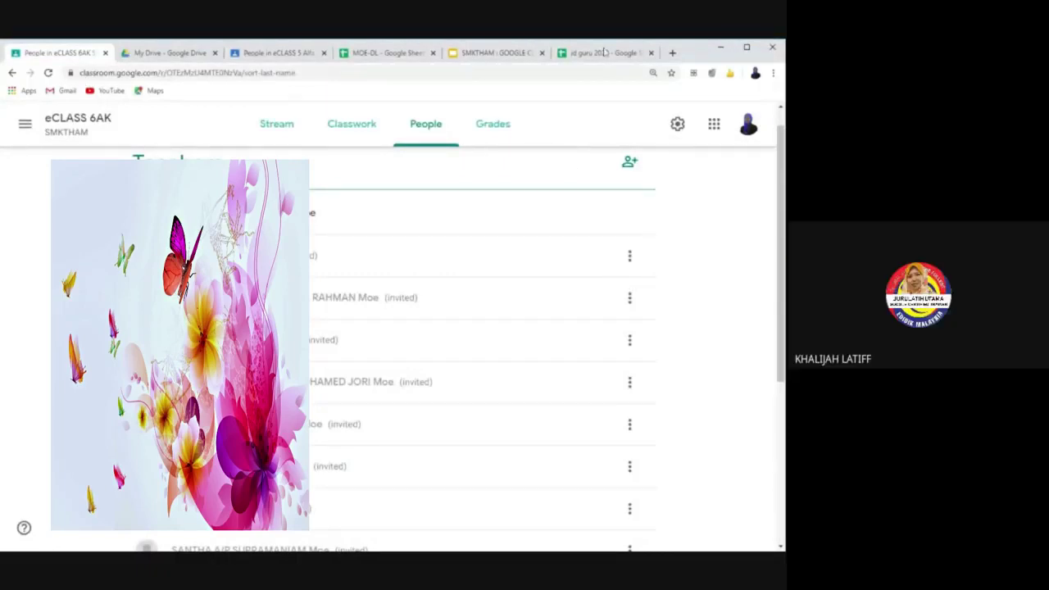
click(593, 56)
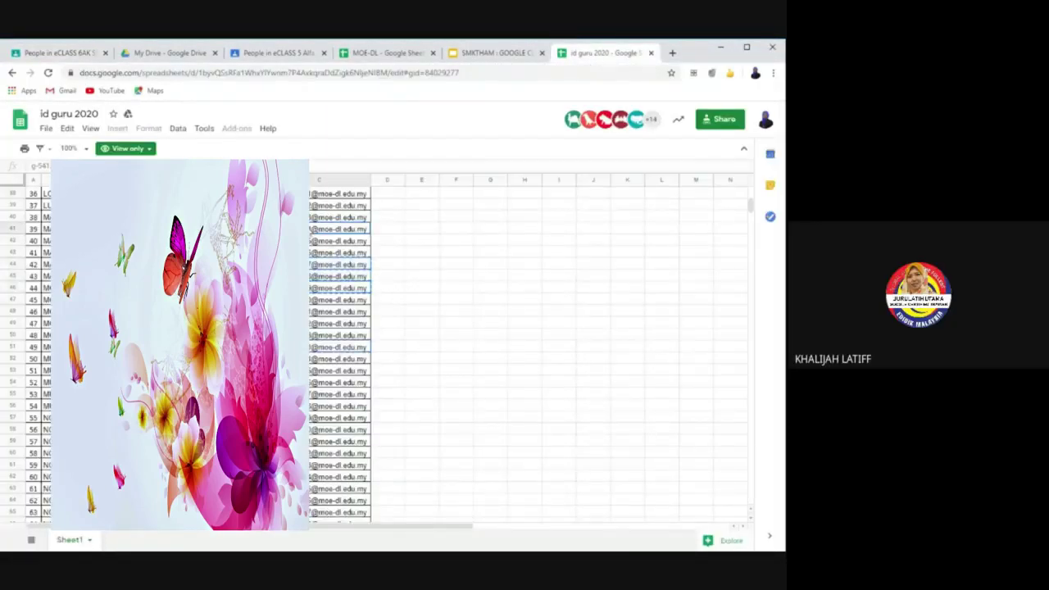
click(48, 53)
click(629, 162)
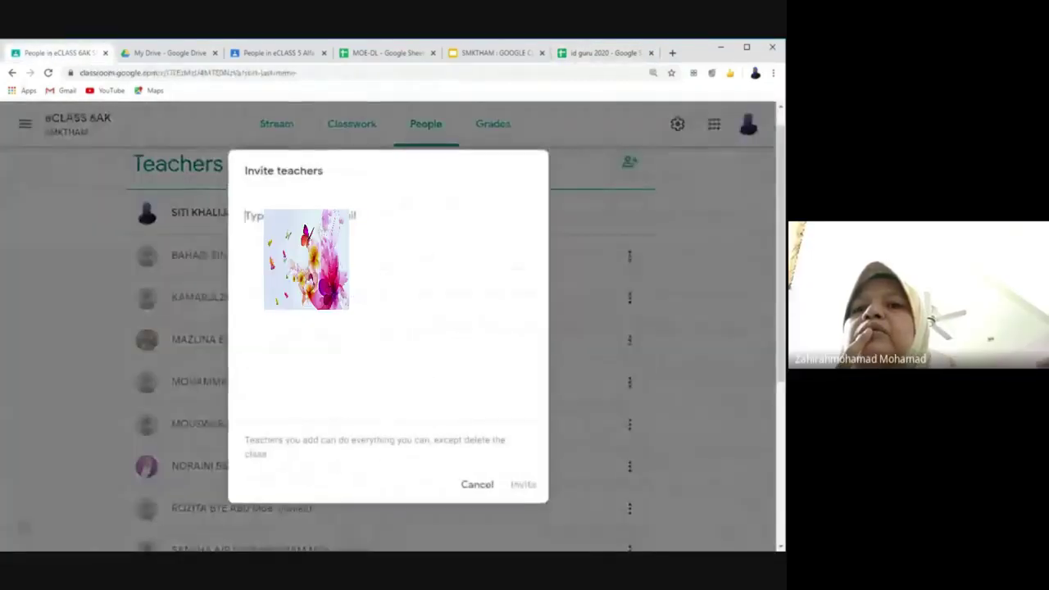
key(ctrl+v)
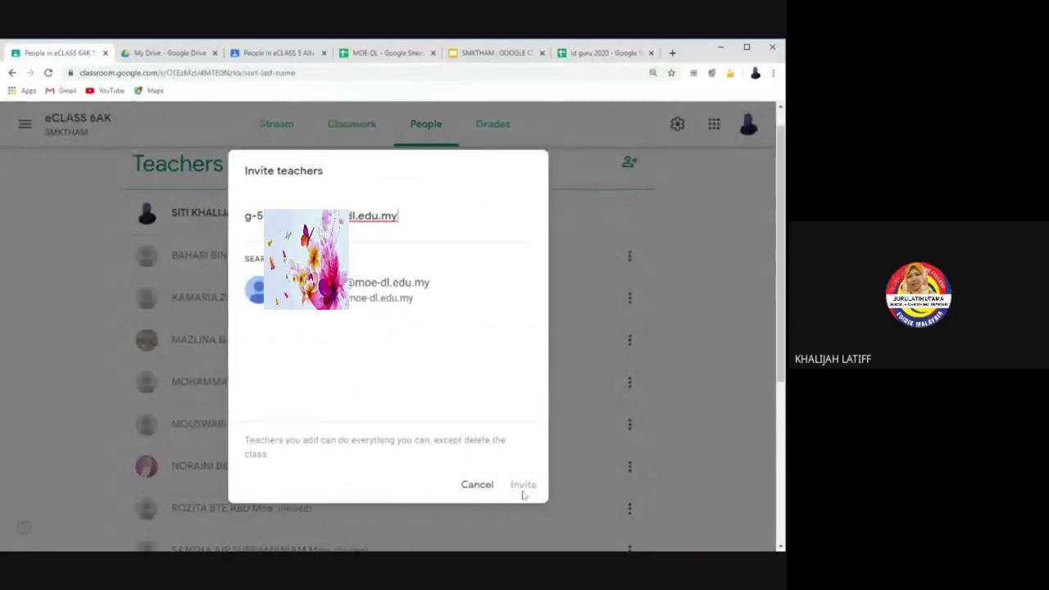
click(403, 299)
click(522, 485)
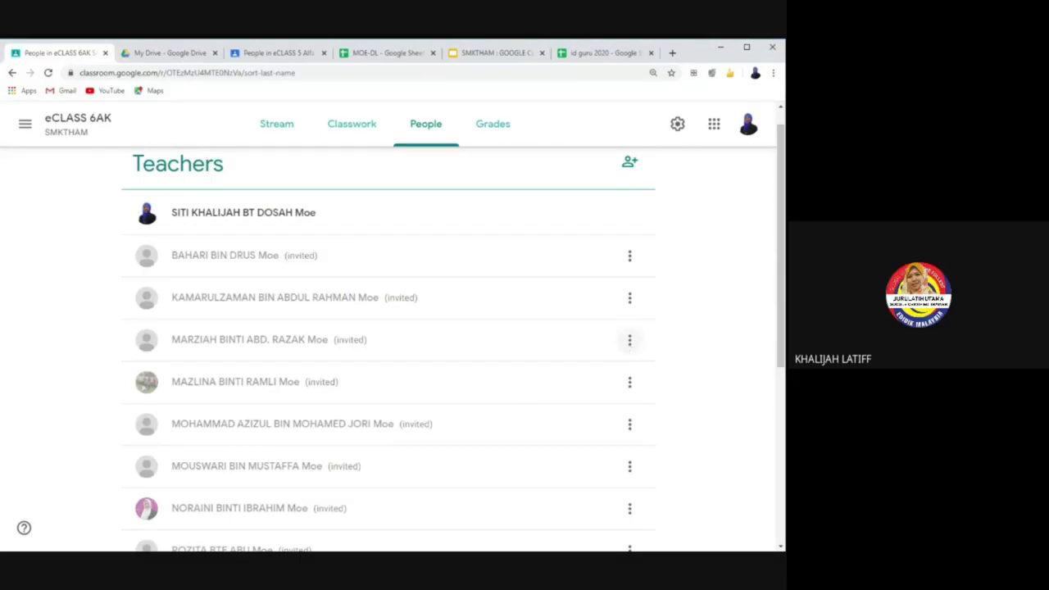
Step: Remove one invited co-teacher from the eCLASS 6AK Teachers list
click(629, 341)
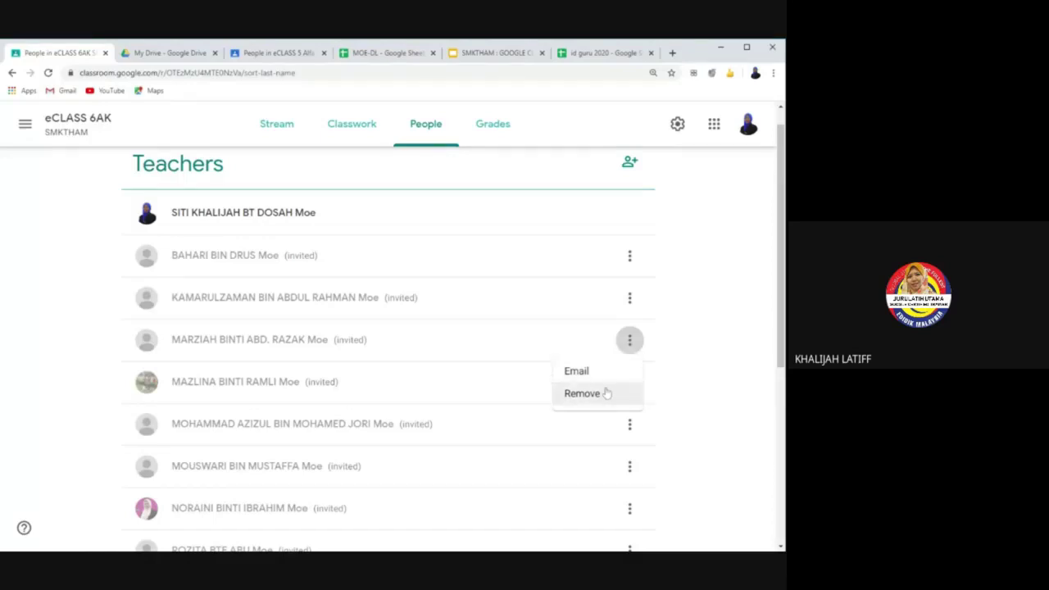
click(605, 393)
click(481, 372)
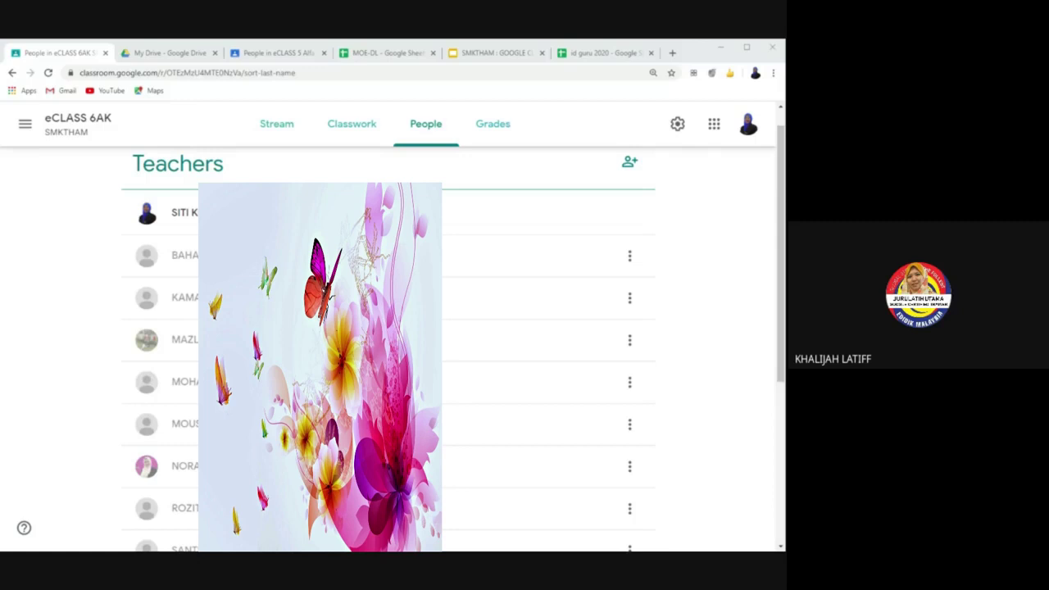
Step: Start the Invite students dialog and open a new browser tab beside it
scroll(680, 235, down, 3)
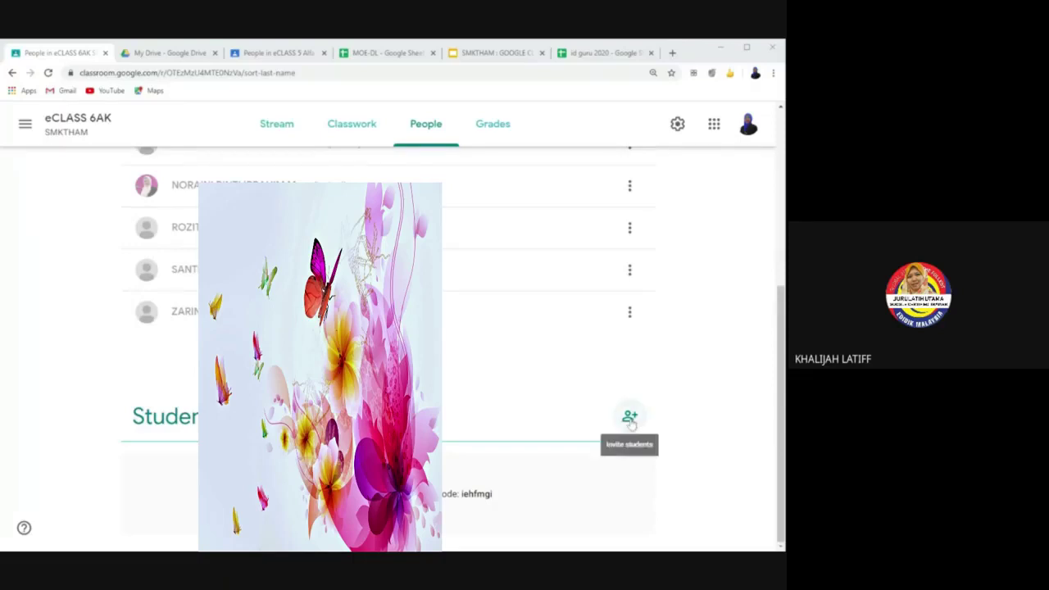
click(629, 420)
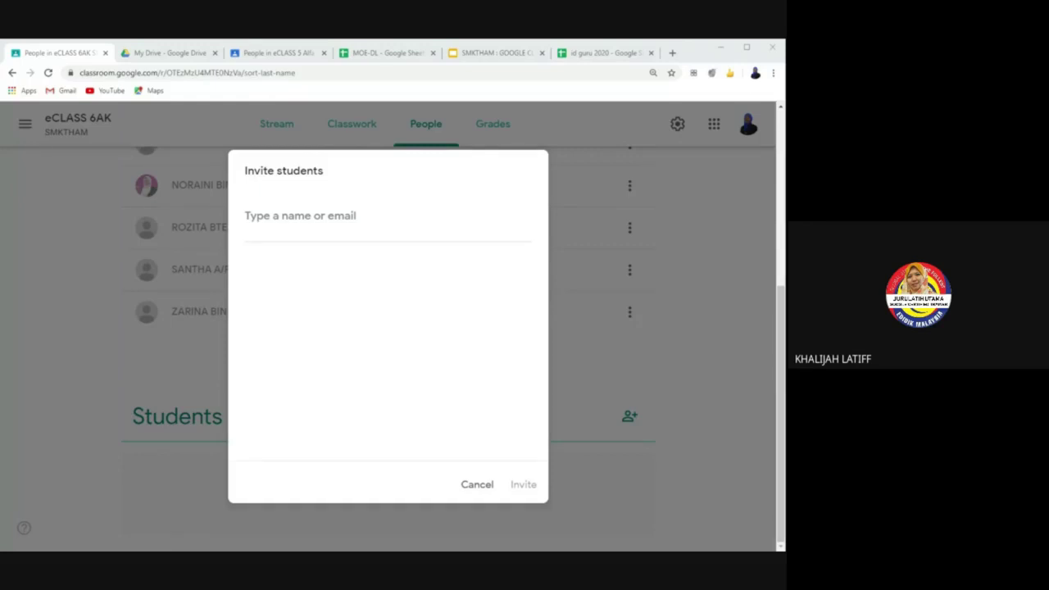
click(671, 54)
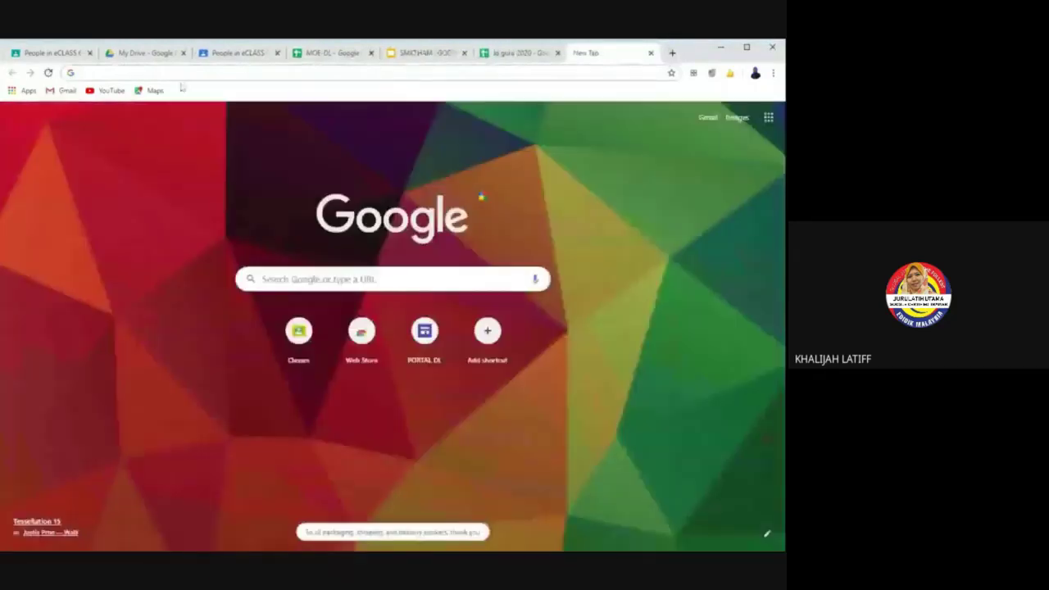
Step: Load the copied data pelajar spreadsheet link in the new tab
key(ctrl+v)
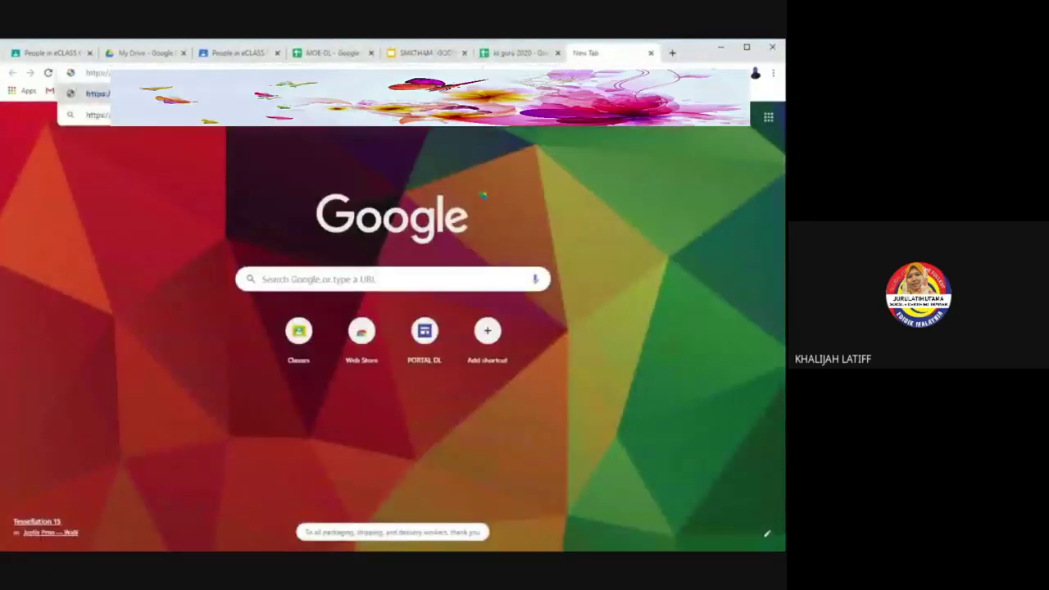
key(Return)
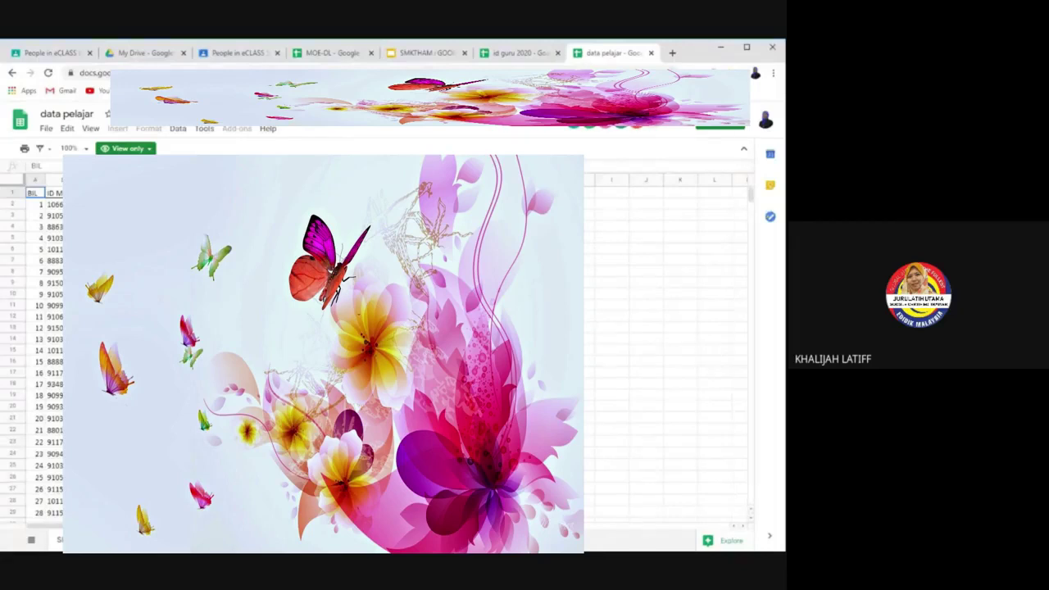
Step: Select the 54 student IDs in data pelajar starting around row 1483
click(37, 204)
key(Down)
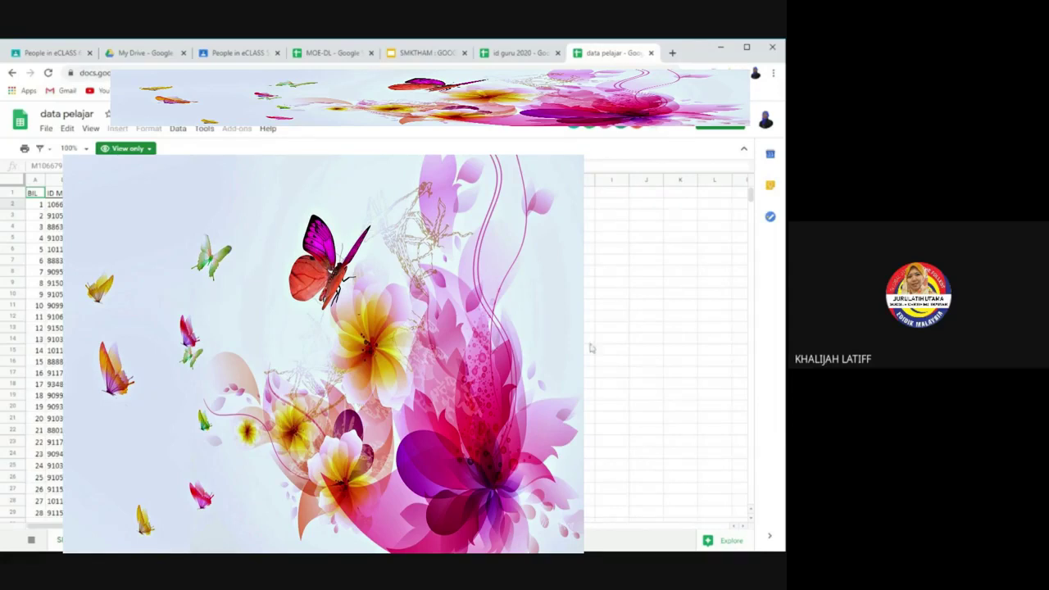
scroll(377, 353, down, 5)
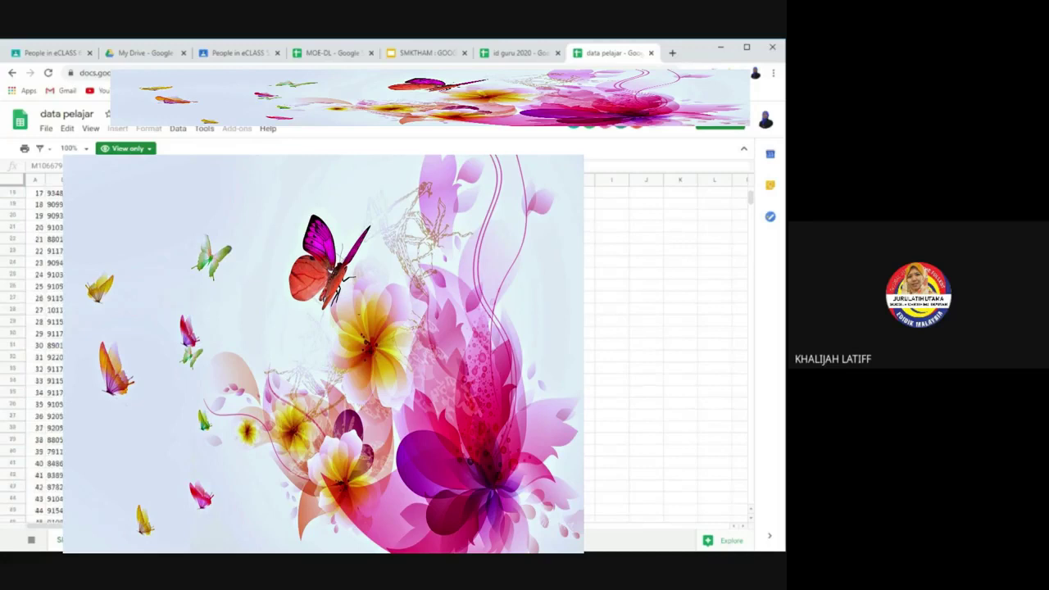
scroll(377, 353, down, 20)
scroll(377, 352, down, 20)
scroll(377, 352, down, 15)
drag(750, 255, 750, 479)
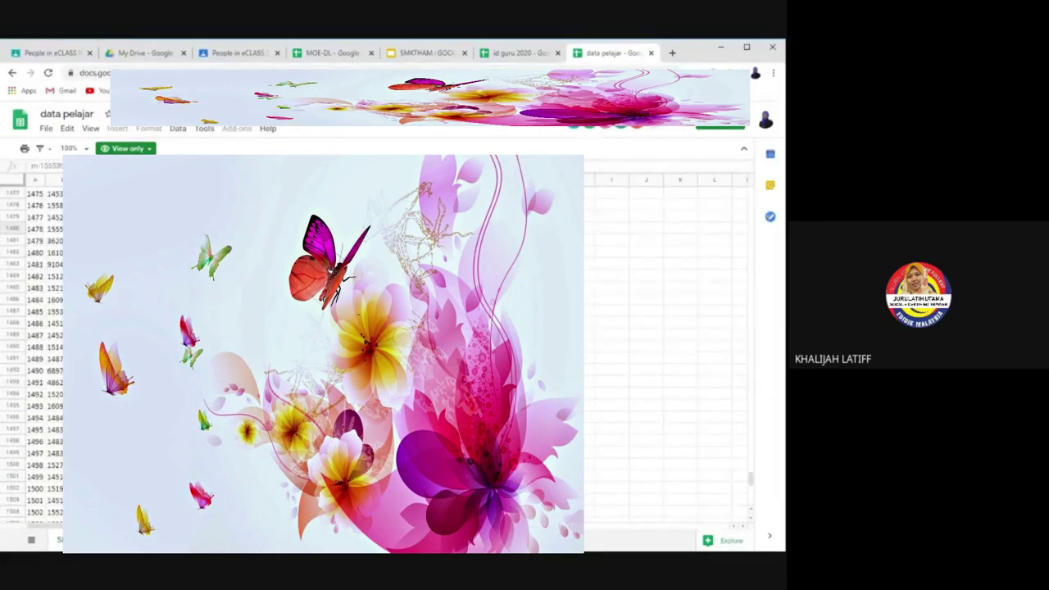
click(636, 289)
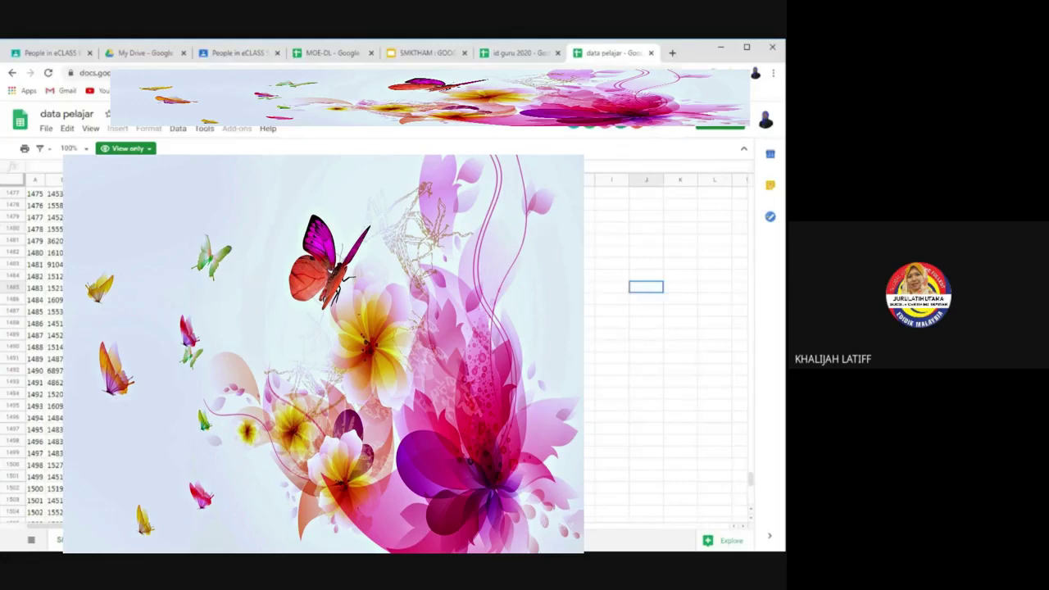
drag(164, 228, 164, 492)
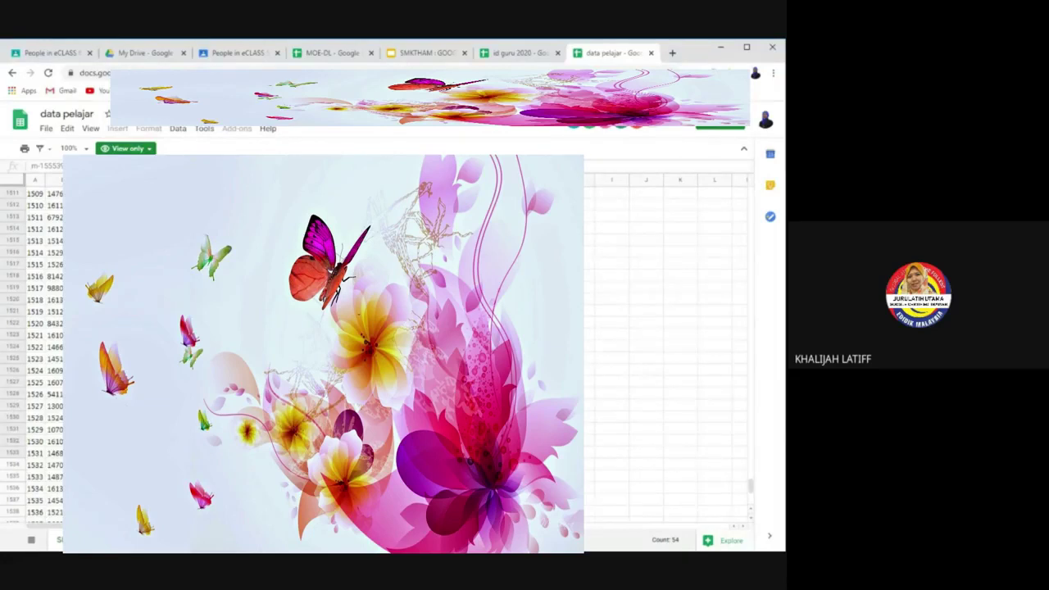
Step: Paste the copied student addresses into Invite students and send the invitations
click(49, 53)
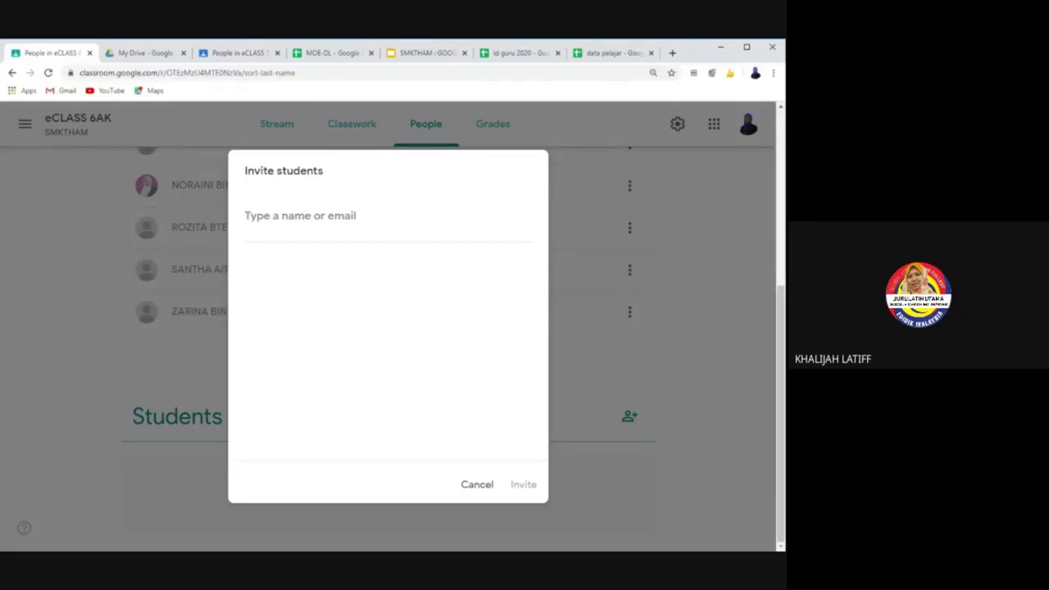
key(ctrl+v)
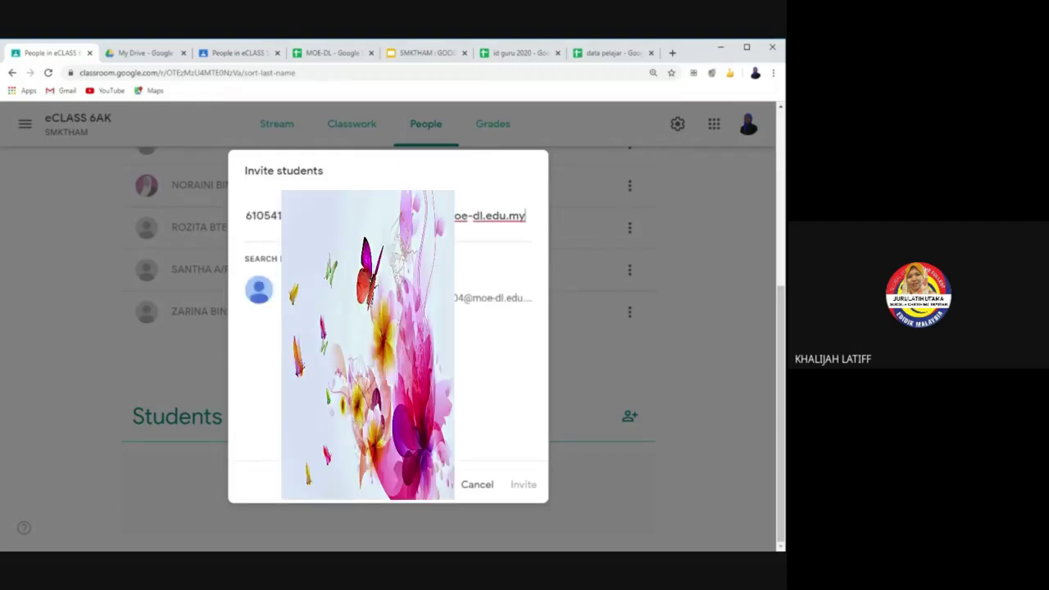
key(Return)
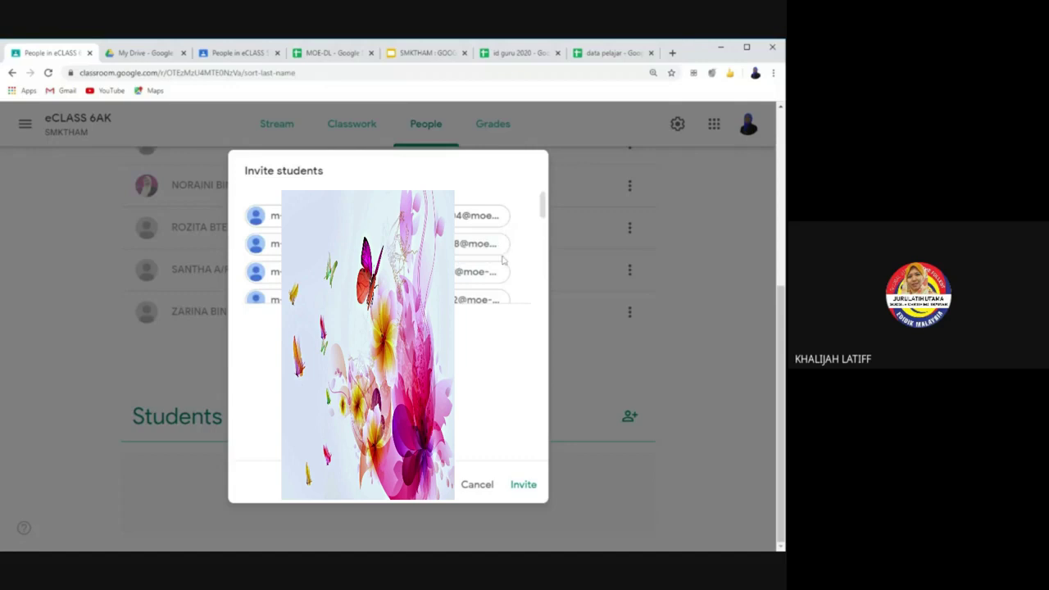
scroll(540, 237, down, 3)
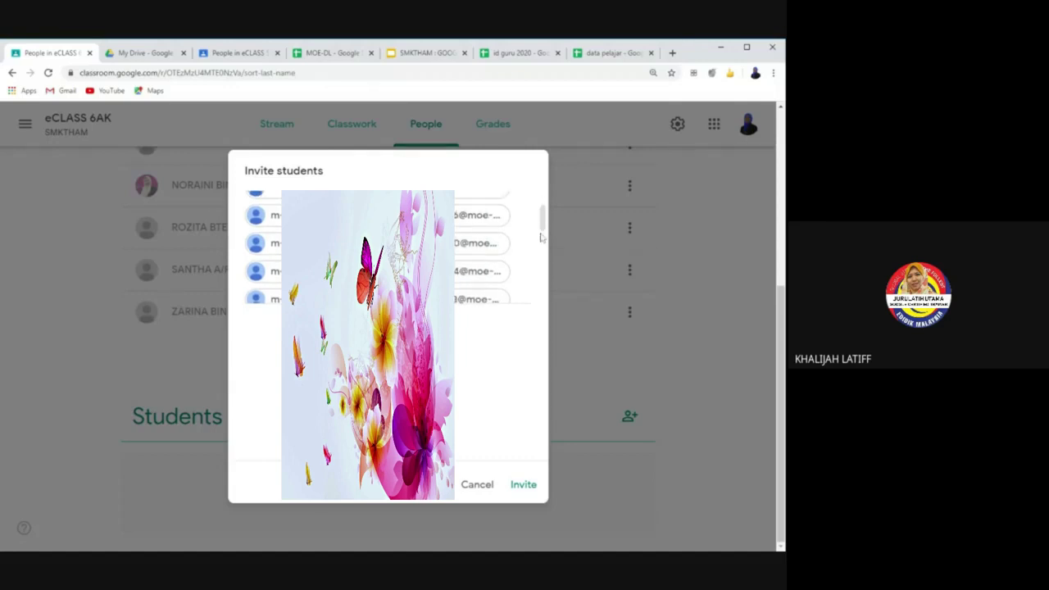
scroll(541, 246, down, 2)
click(534, 488)
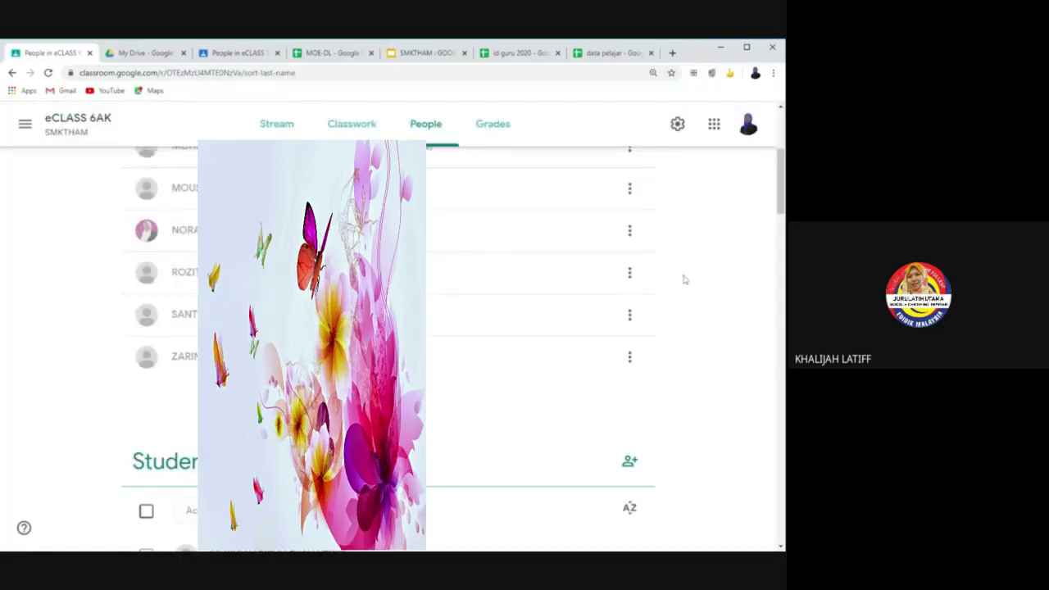
scroll(690, 339, down, 2)
scroll(389, 344, down, 2)
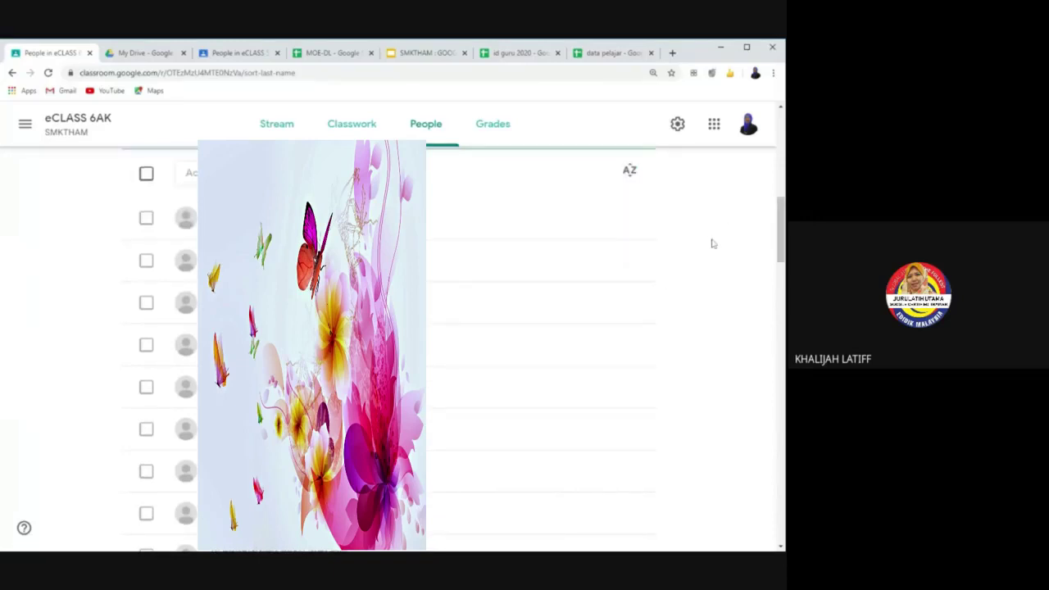
scroll(574, 308, down, 1)
scroll(688, 283, up, 2)
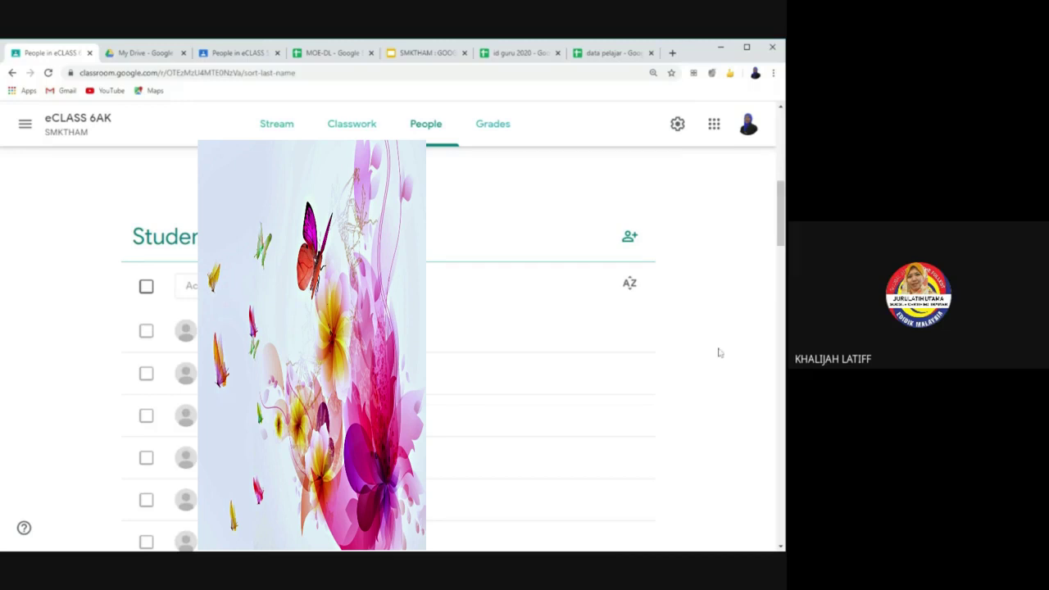
scroll(718, 352, down, 2)
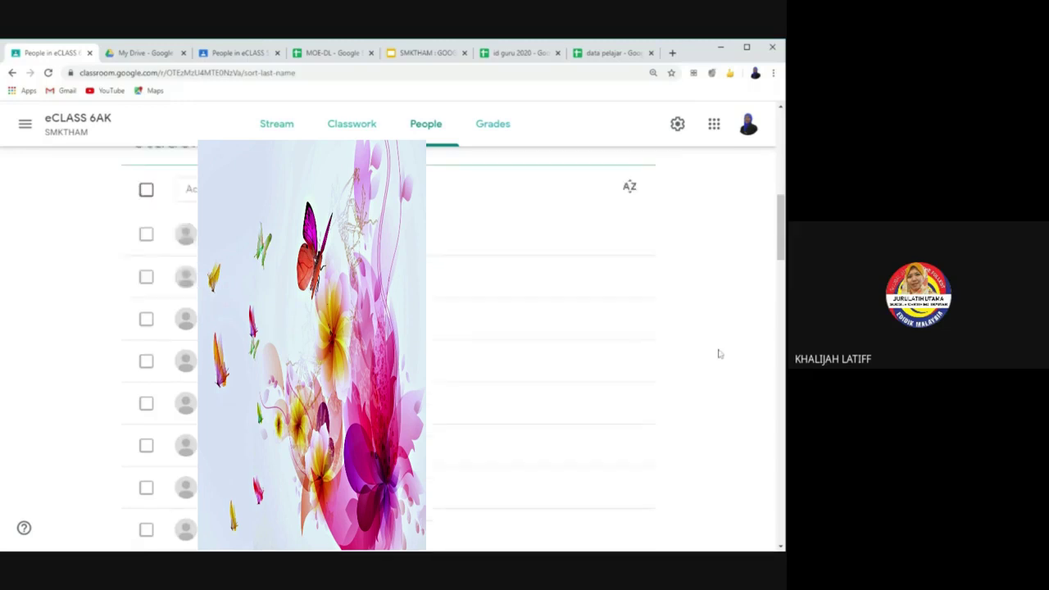
scroll(719, 353, down, 2)
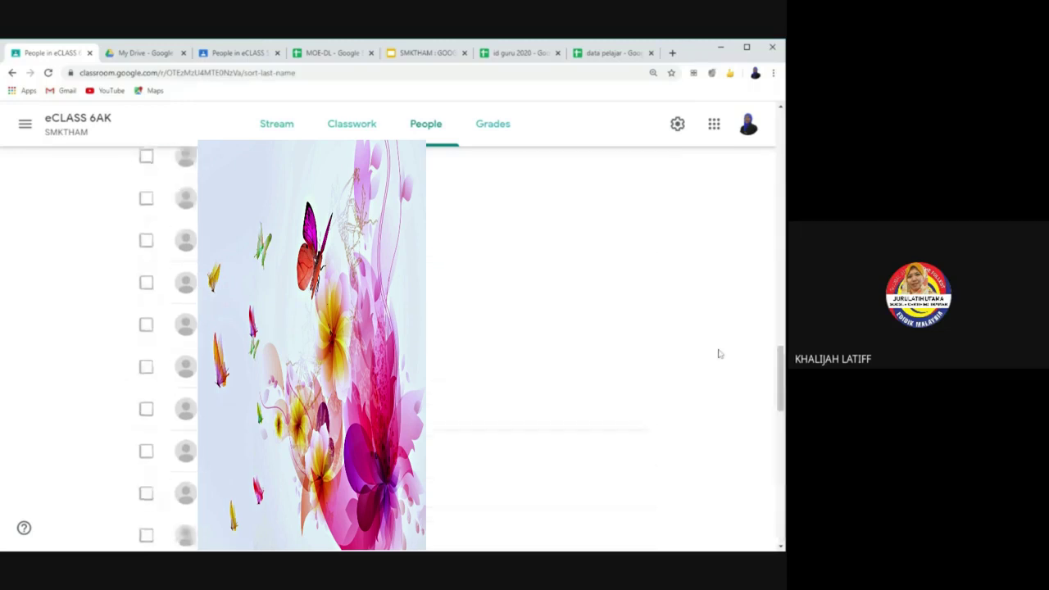
scroll(719, 353, up, 5)
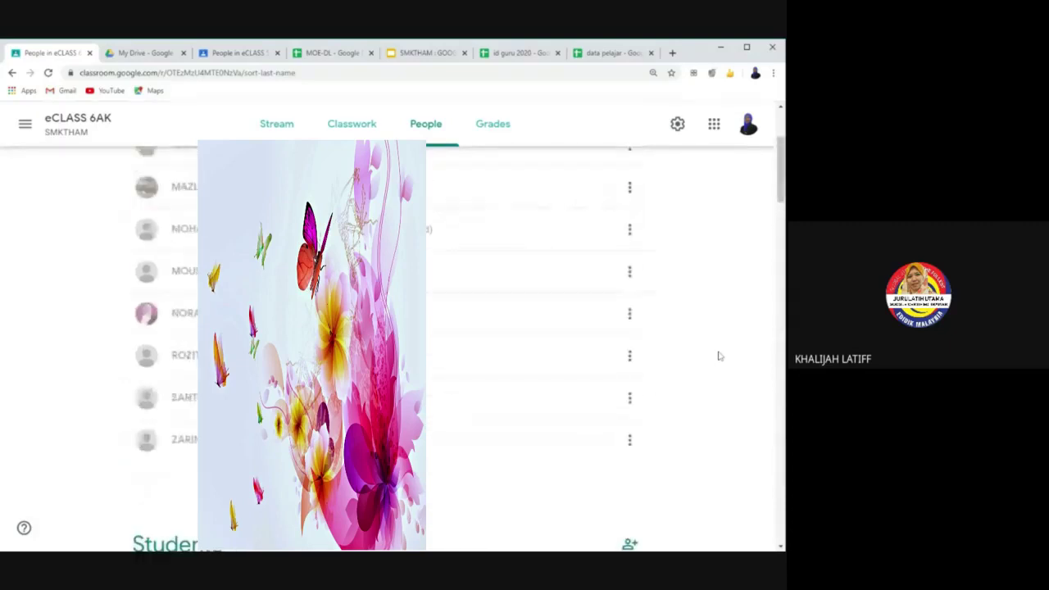
scroll(668, 374, down, 2)
click(145, 429)
click(146, 428)
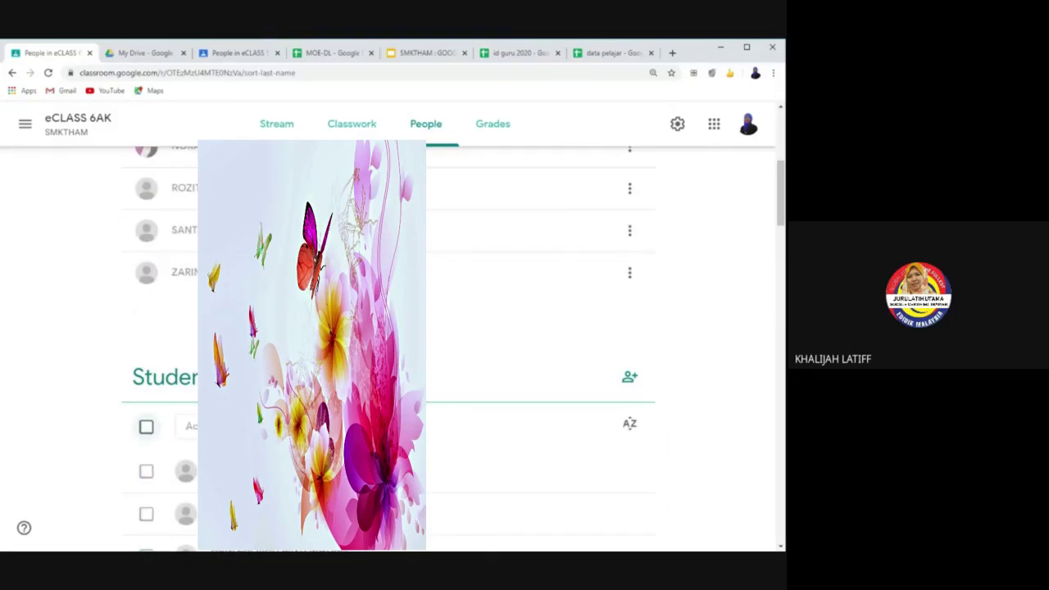
scroll(598, 373, up, 1)
scroll(598, 375, up, 3)
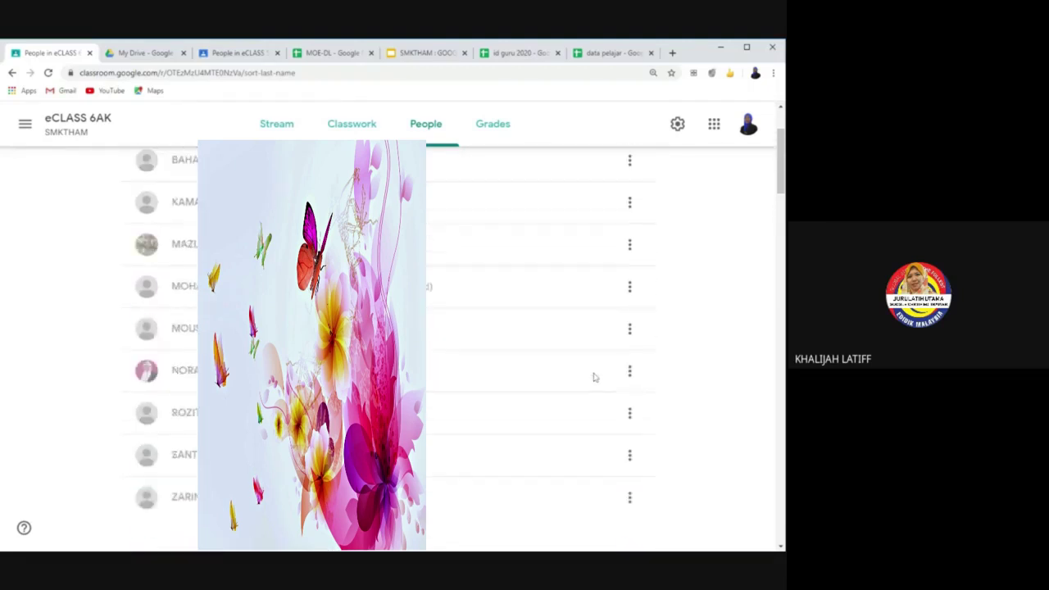
scroll(595, 377, up, 1)
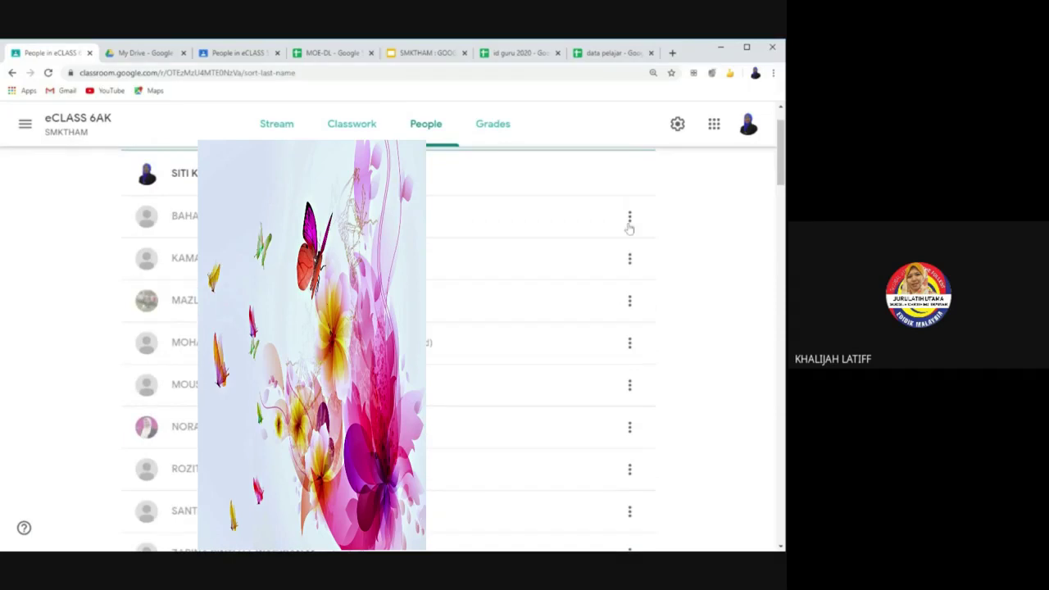
Step: Dismiss a teacher's options menu and switch to the eCLASS 6AK Stream page
click(629, 218)
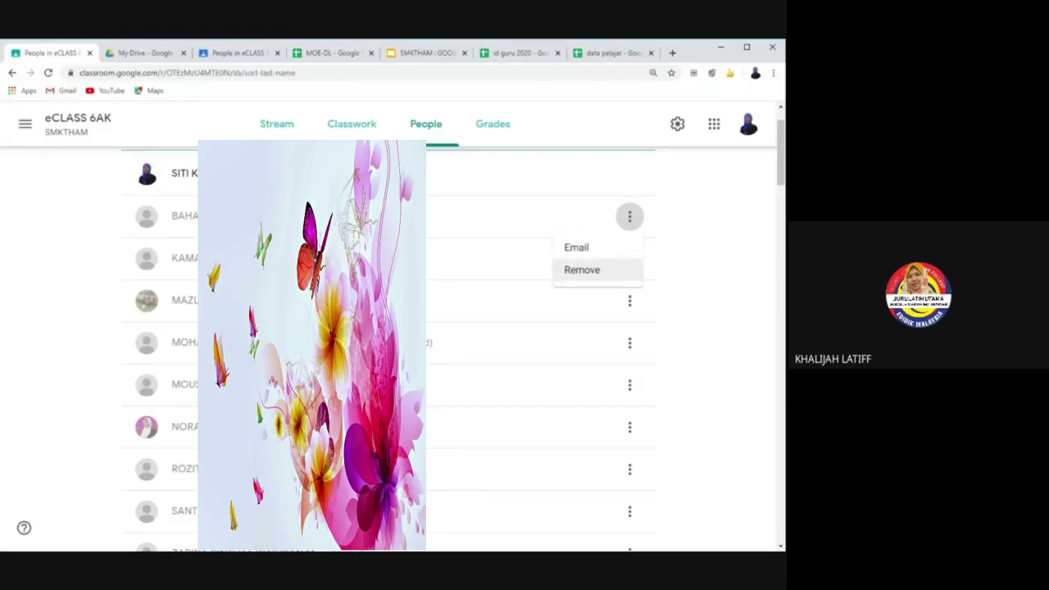
click(700, 247)
click(262, 129)
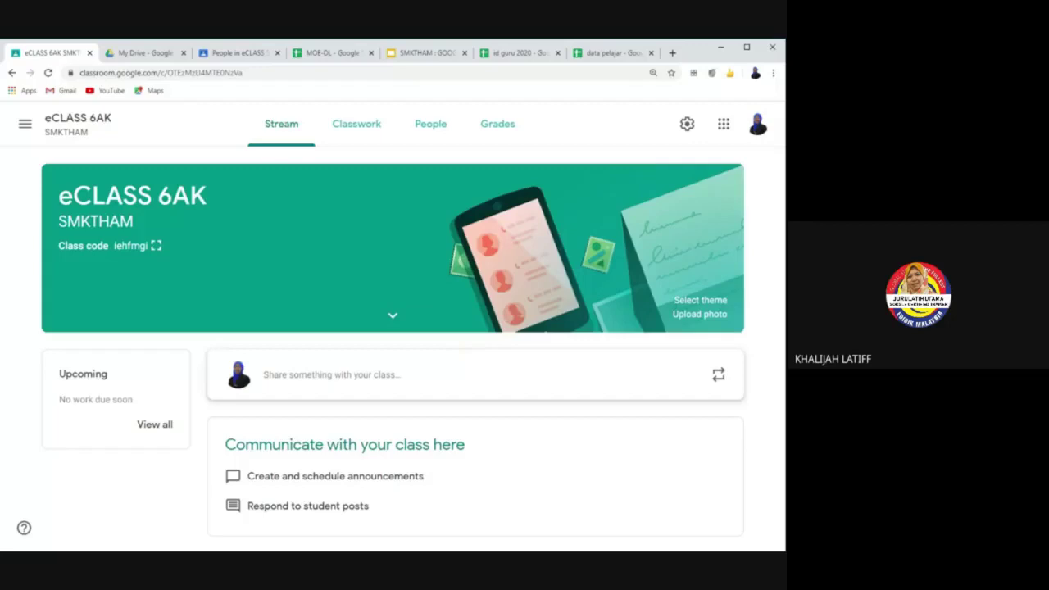
Step: Highlight the class title and code, then view the Grades and People pages
drag(59, 195, 204, 195)
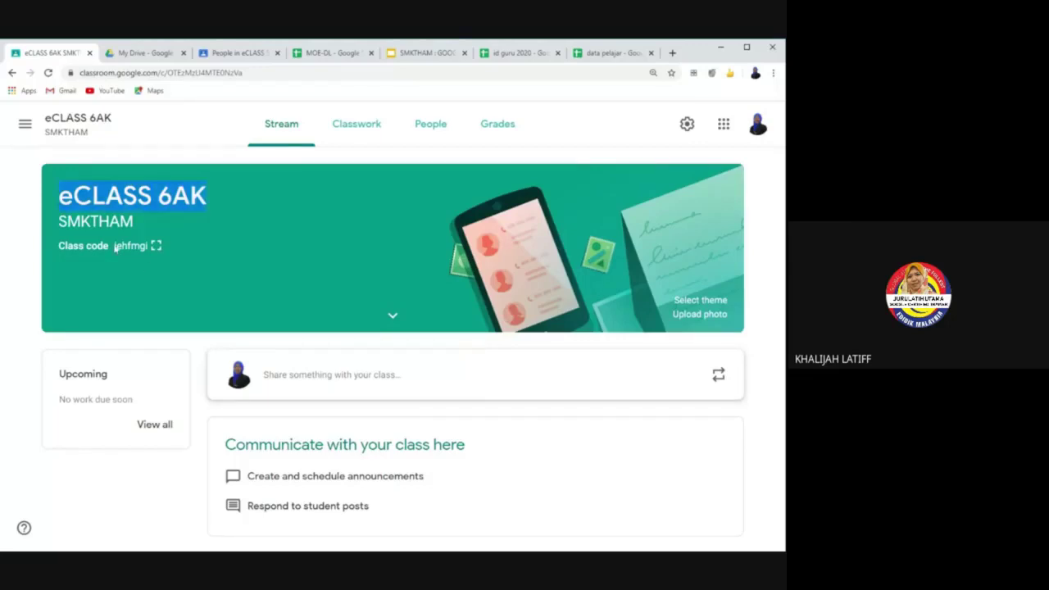
drag(115, 246, 149, 247)
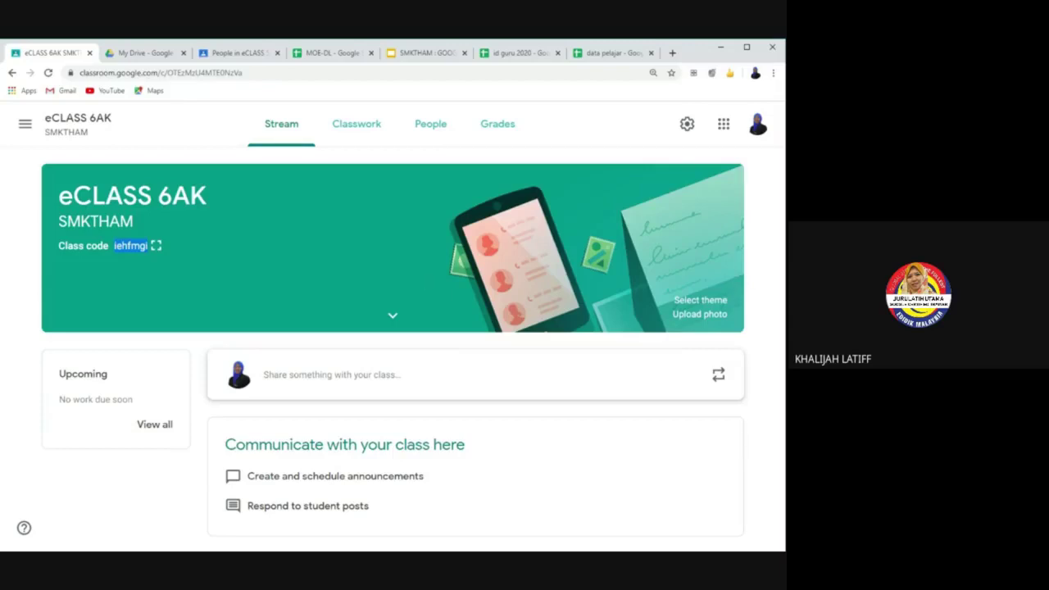
click(501, 123)
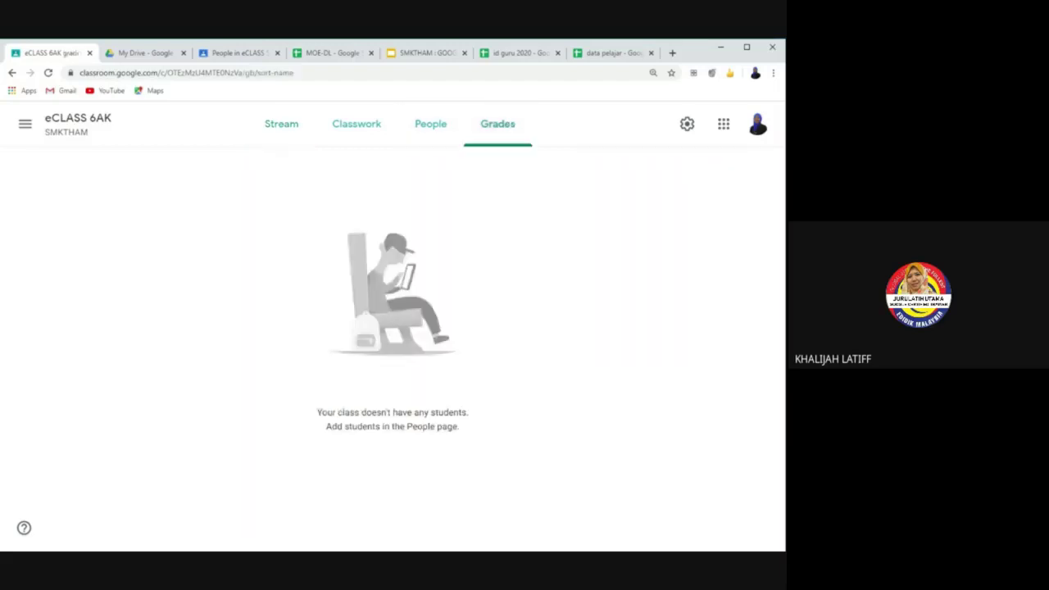
click(456, 116)
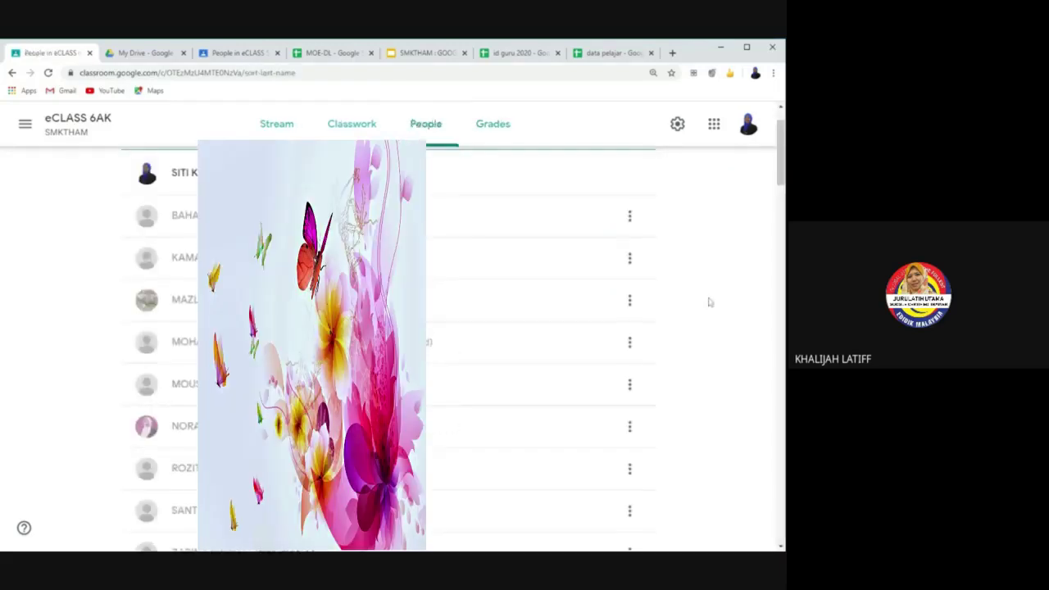
scroll(709, 302, down, 3)
scroll(710, 302, down, 5)
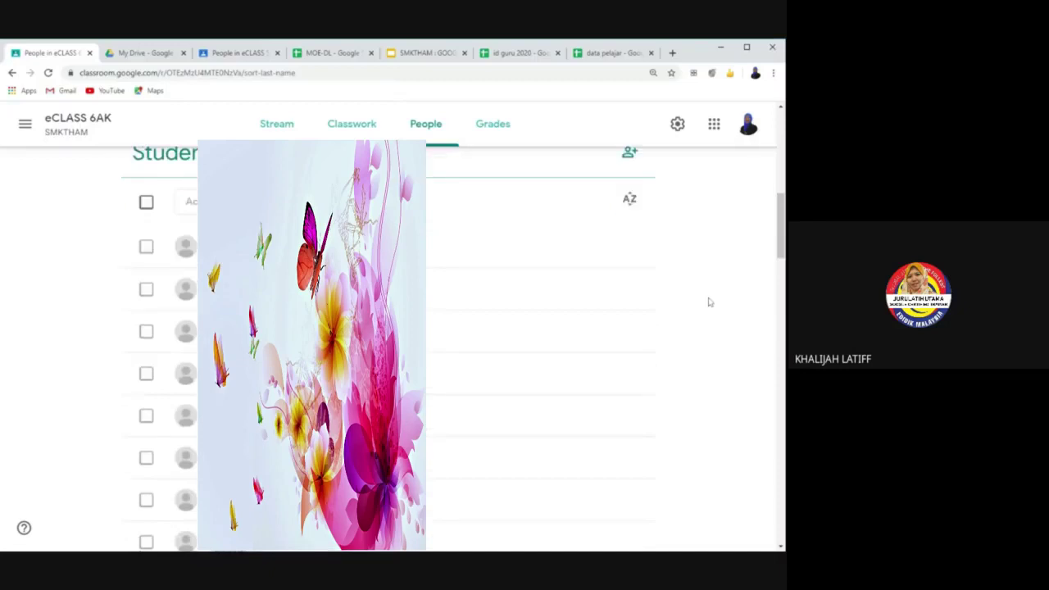
scroll(709, 302, down, 3)
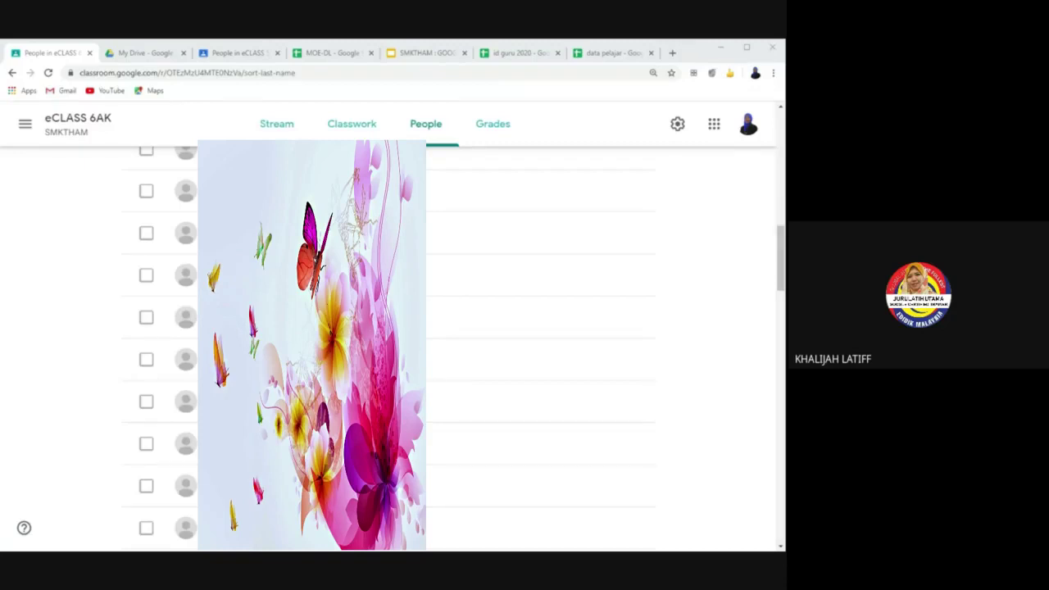
click(279, 125)
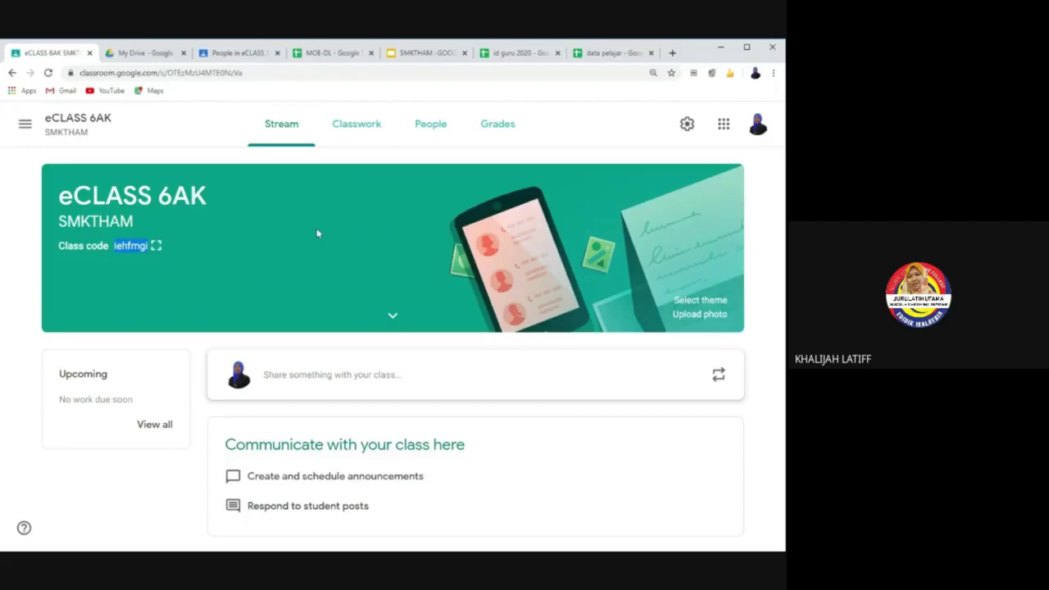
click(417, 132)
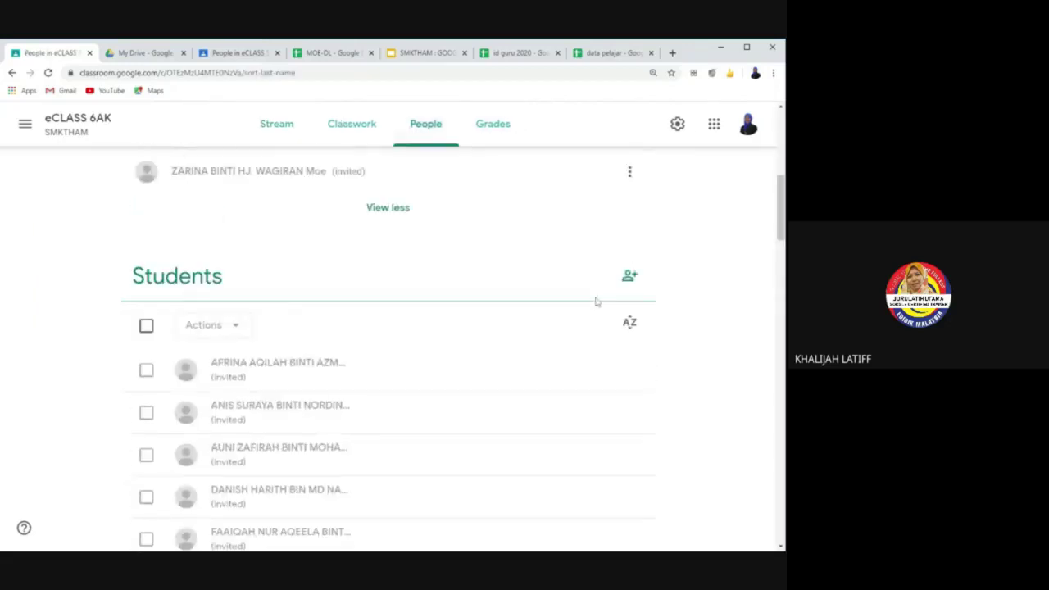
Step: Paste the copied student e-mail list as recipients and send the eCLASS 6AK invitations
click(628, 377)
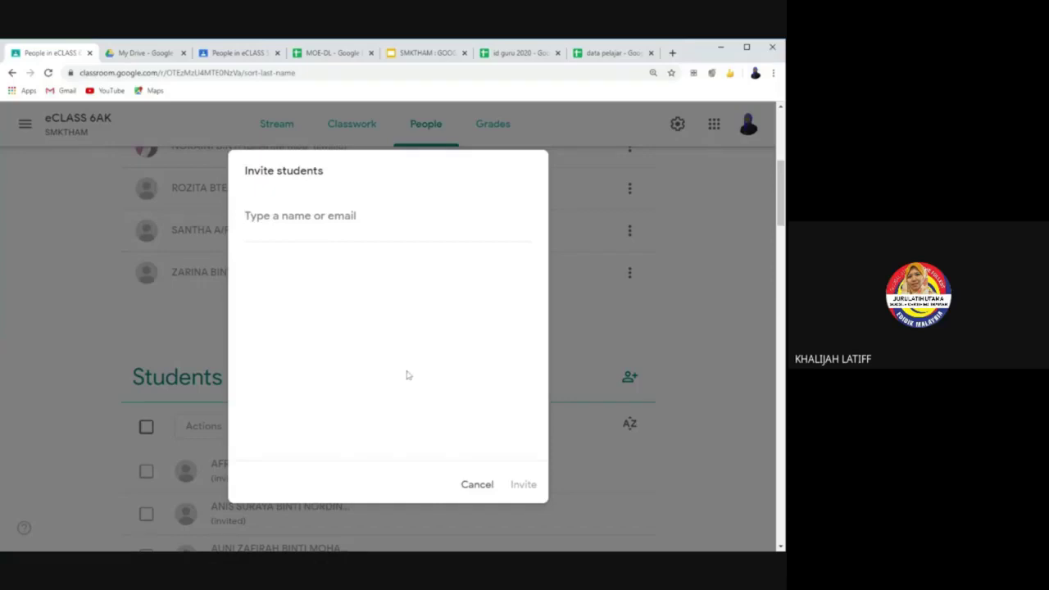
key(ctrl+v)
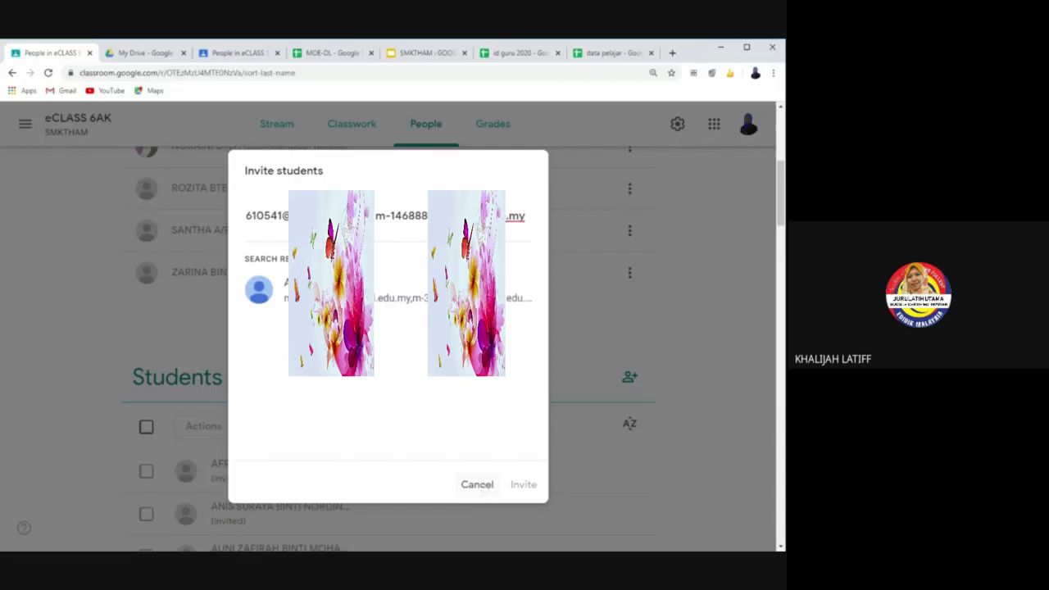
key(Return)
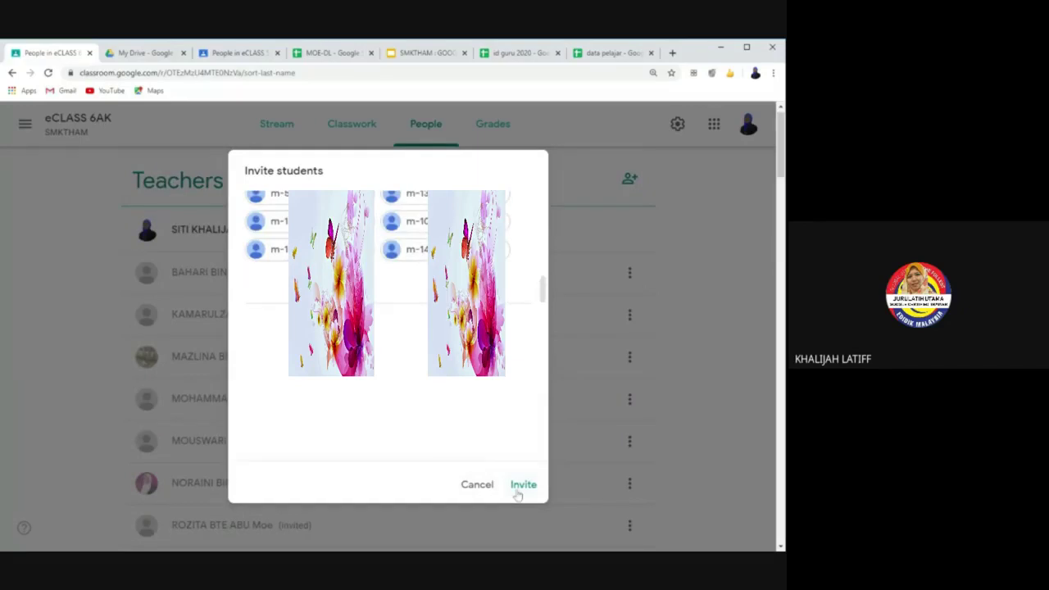
click(518, 493)
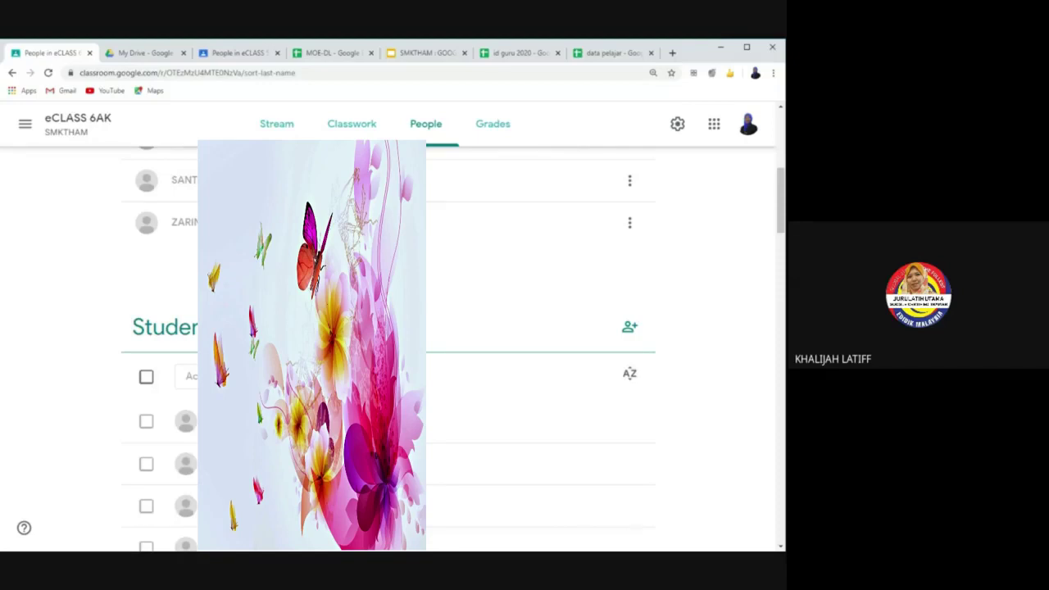
Step: Select the next run of student e-mail addresses in column F of data pelajar, then return to Classroom
click(608, 52)
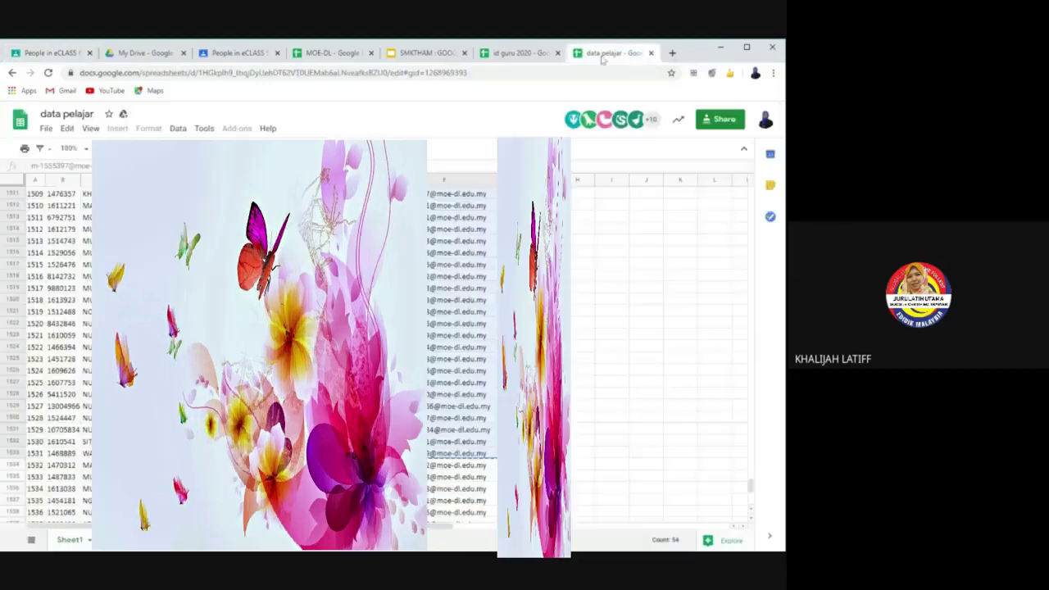
click(461, 254)
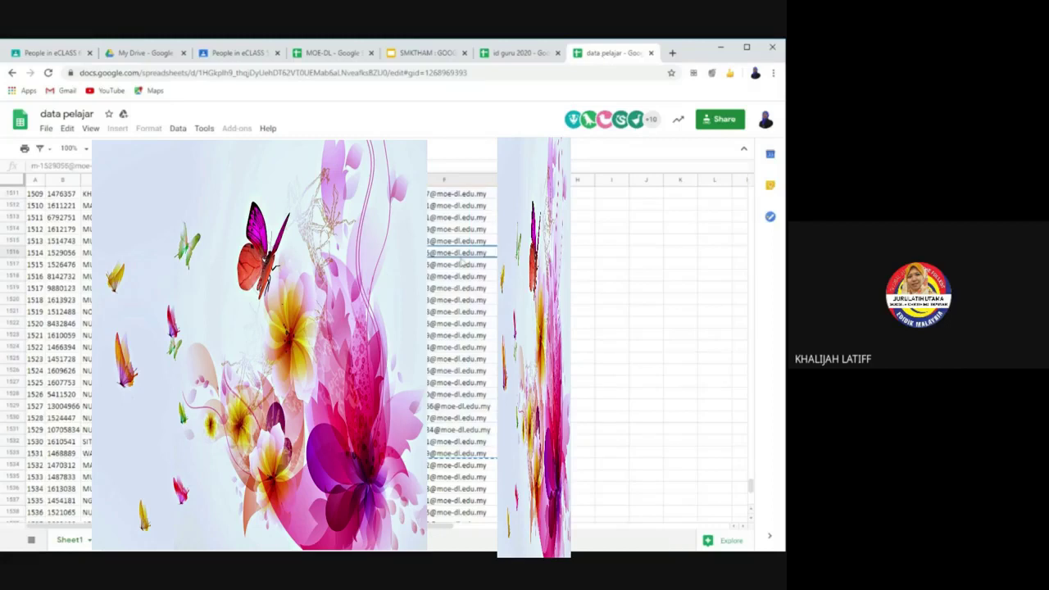
scroll(459, 352, up, 20)
scroll(459, 352, up, 18)
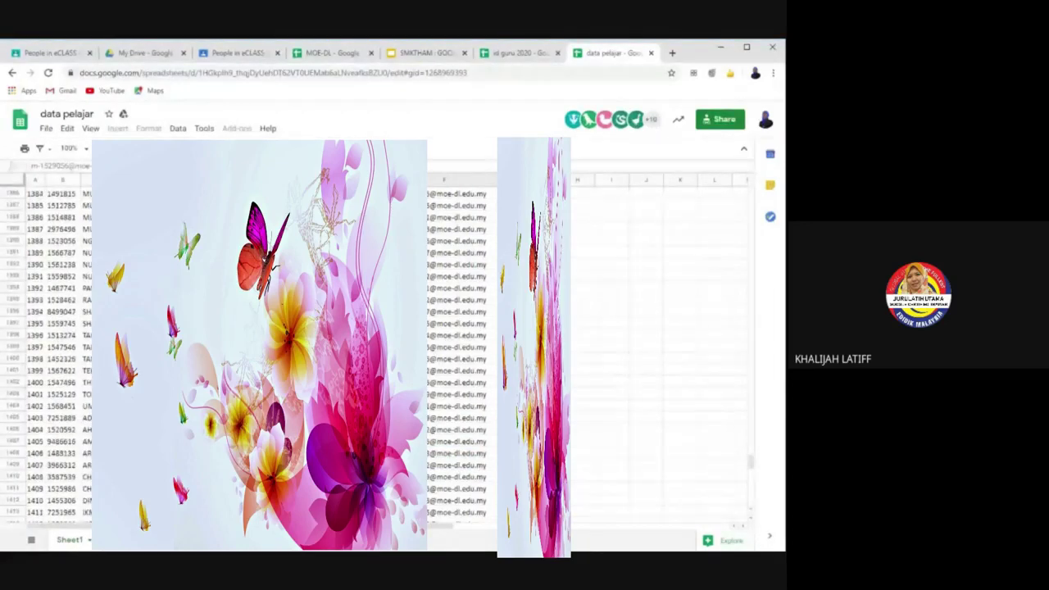
drag(436, 410, 439, 246)
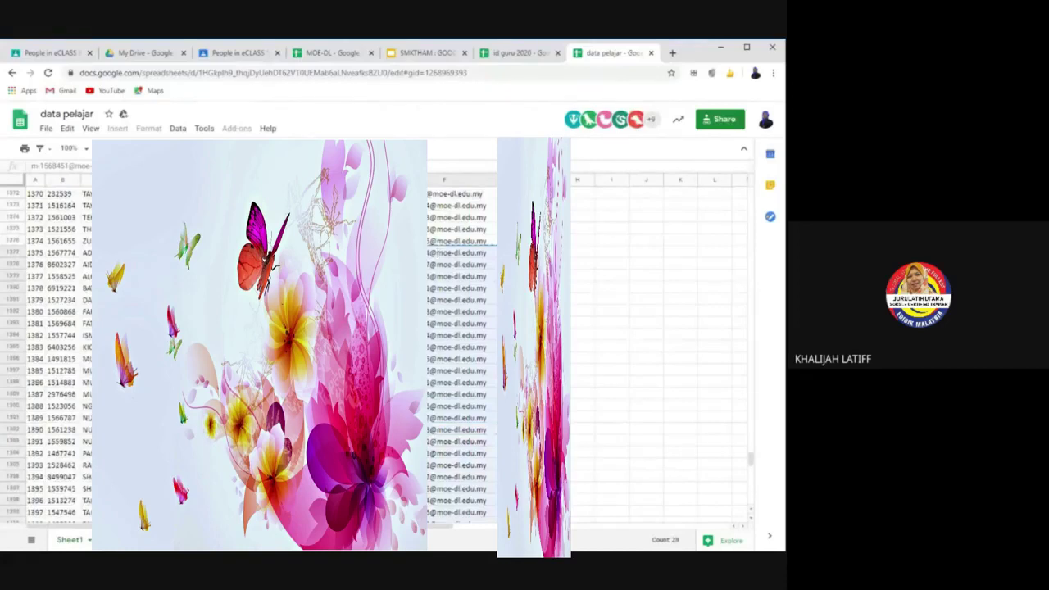
click(64, 54)
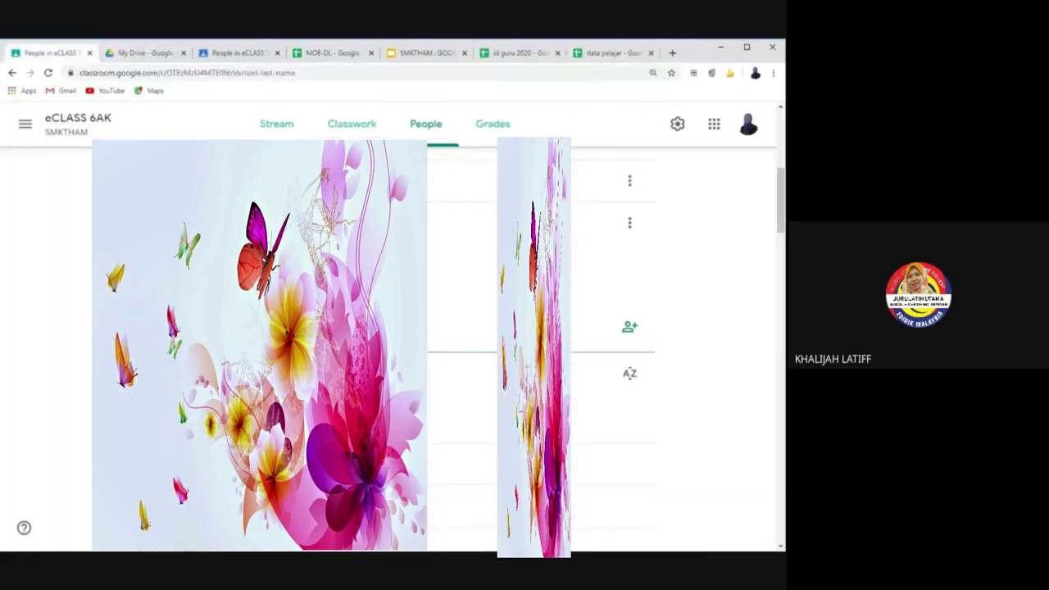
Step: Paste the student e-mails into an eCLASS 5 Alfa invitation, then cancel it without sending
click(237, 55)
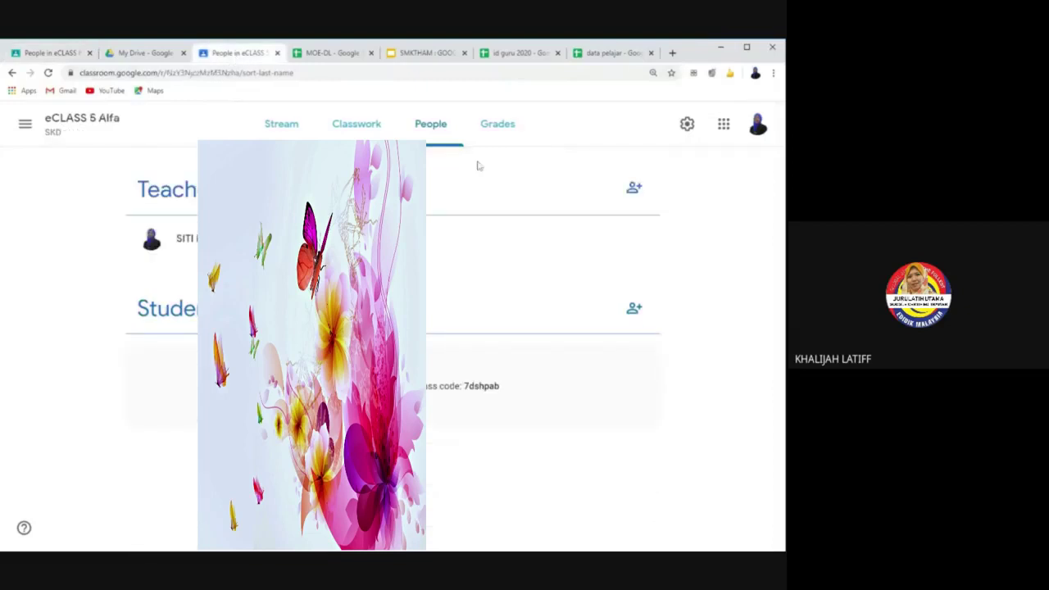
click(638, 318)
key(ctrl+v)
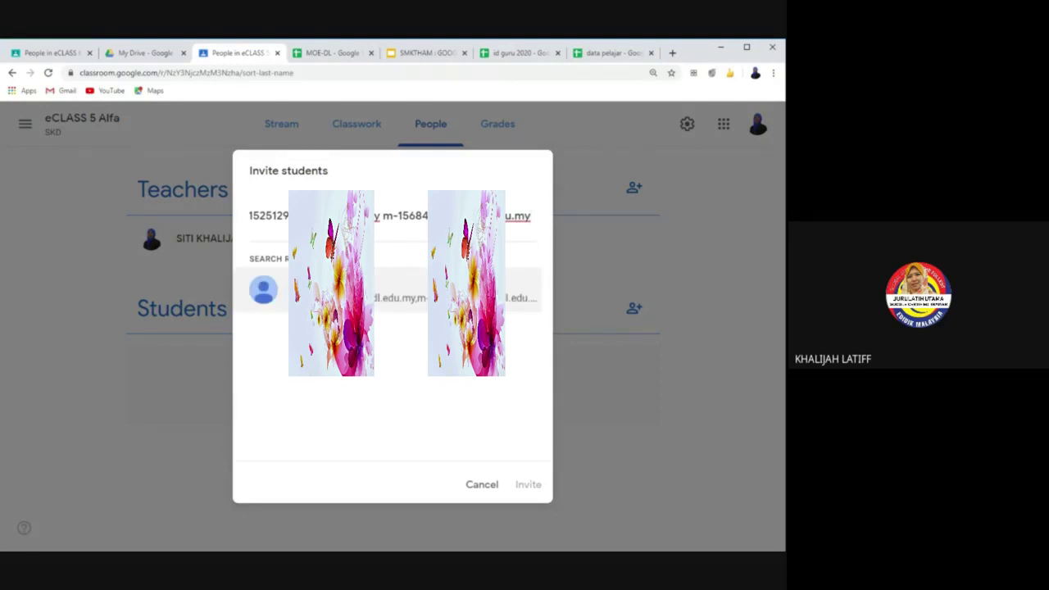
key(Return)
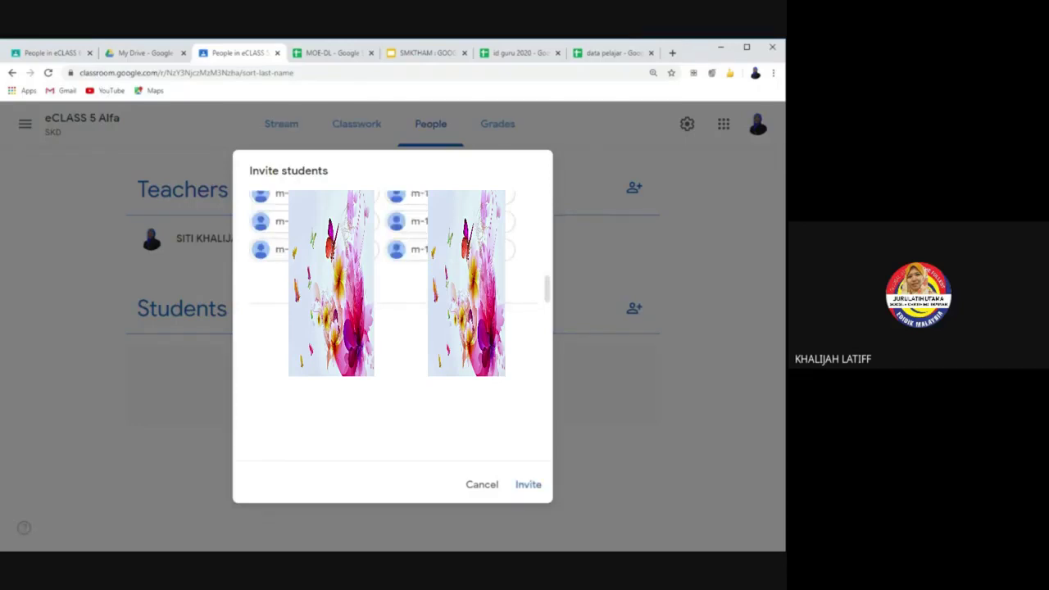
scroll(385, 246, up, 5)
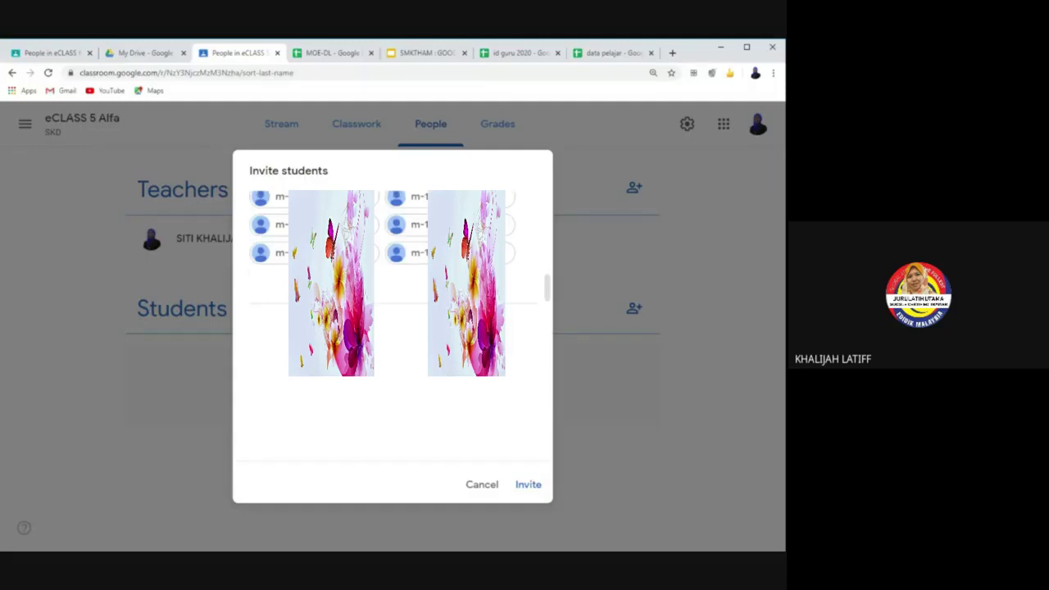
click(484, 485)
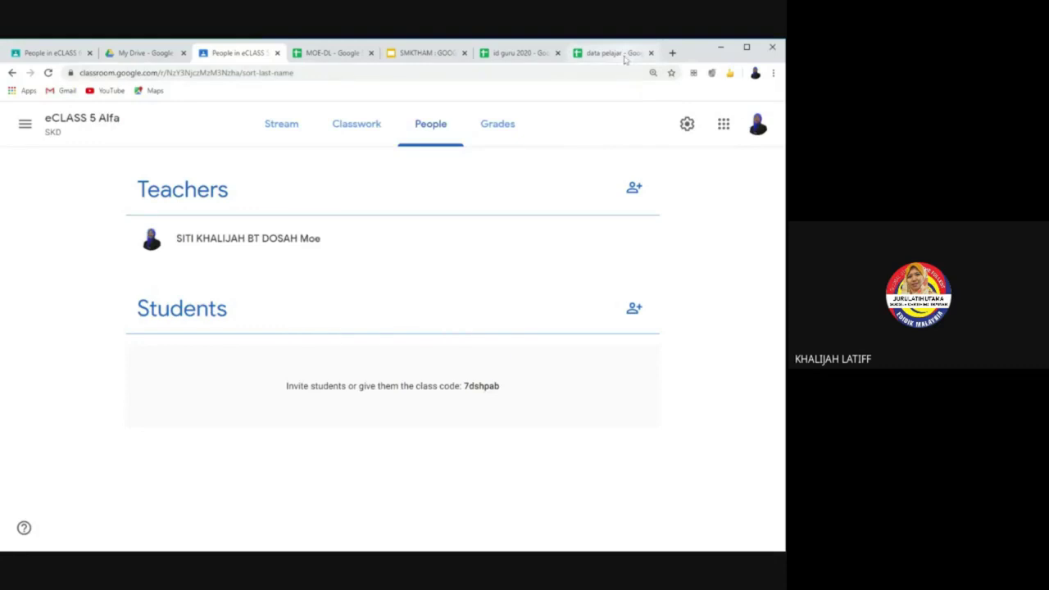
click(612, 52)
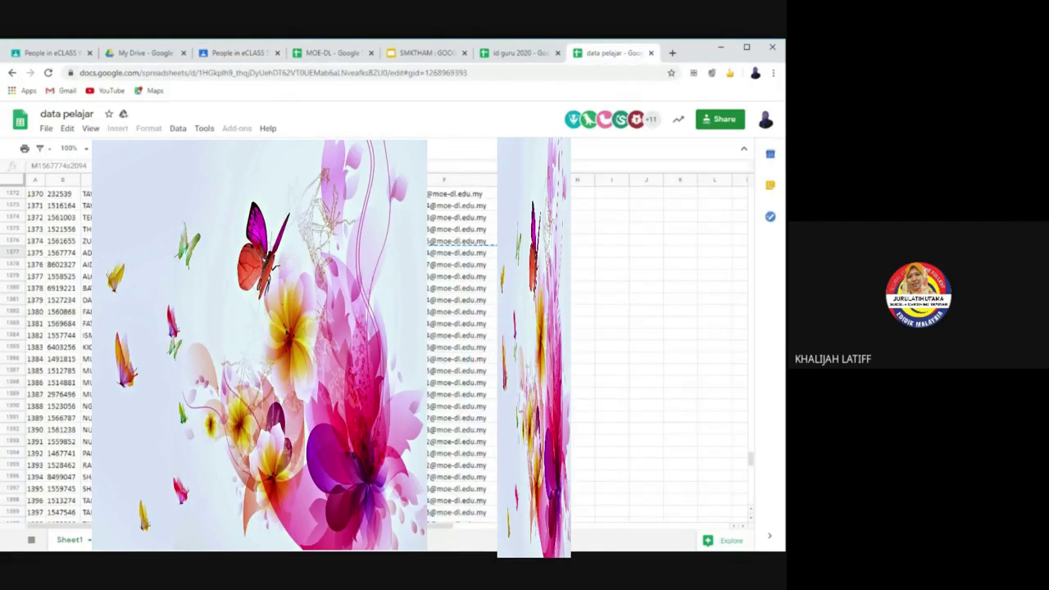
Step: Clear the column F selection in data pelajar and return to the eCLASS 6AK People page
key(shift+Down)
key(shift+Down)
key(shift+Down)
key(shift+Down)
key(shift+Down)
key(shift+Down)
key(shift+Down)
key(shift+Down)
key(shift+Down)
key(shift+Down)
key(shift+Down)
key(shift+Down)
key(shift+Down)
key(shift+Down)
key(shift+Down)
key(shift+Down)
key(shift+Down)
key(shift+Down)
key(shift+Down)
key(shift+Down)
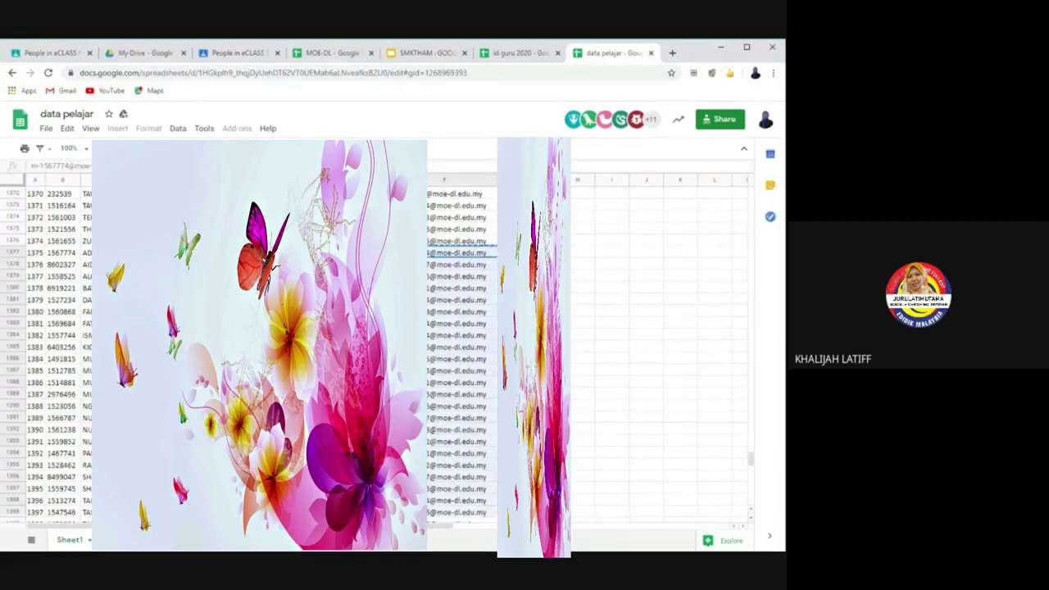
scroll(459, 352, down, 2)
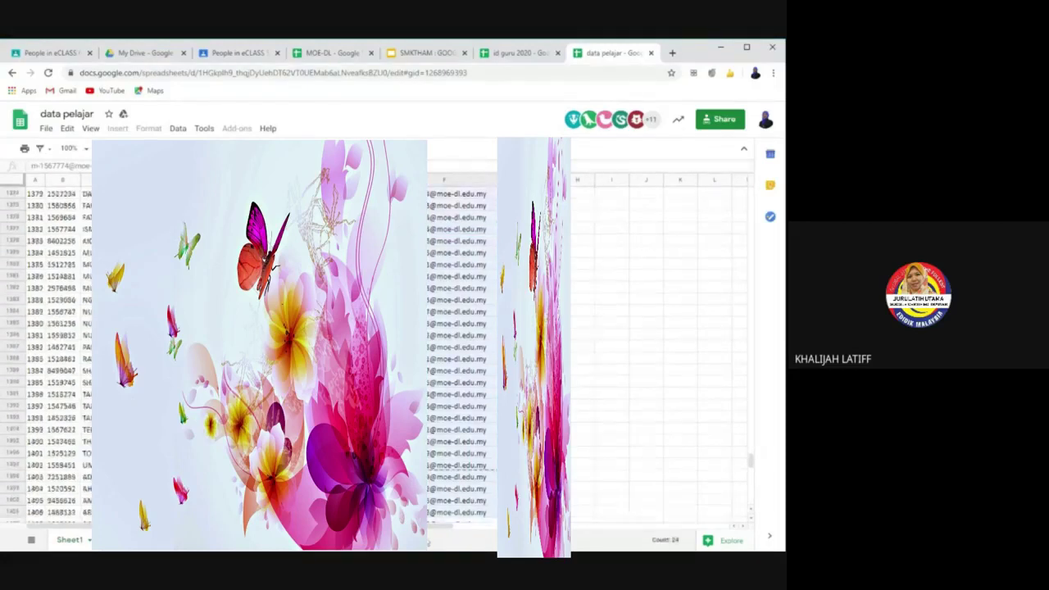
click(713, 310)
scroll(714, 310, down, 1)
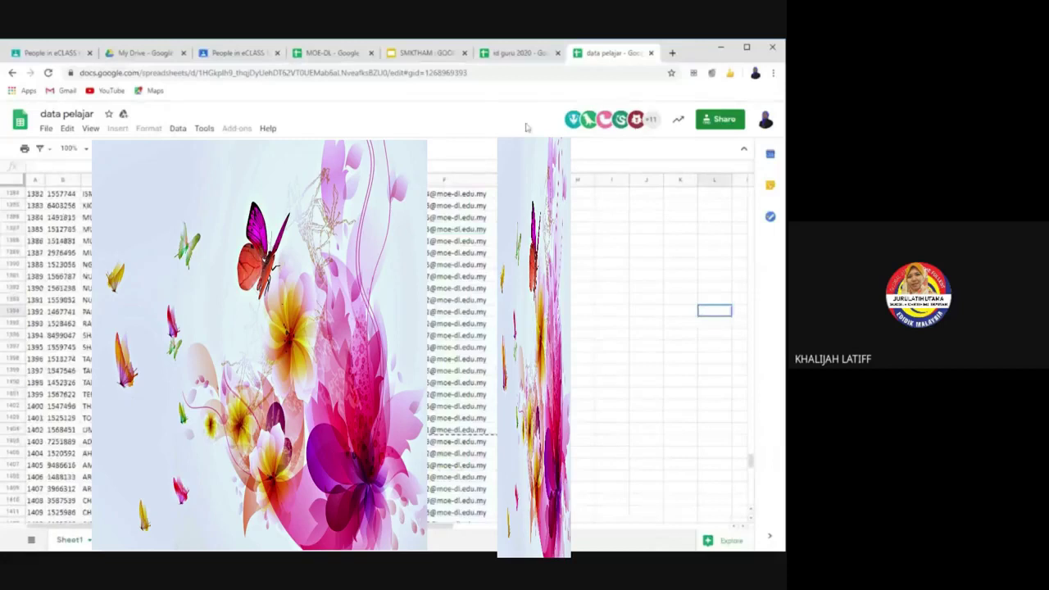
click(49, 52)
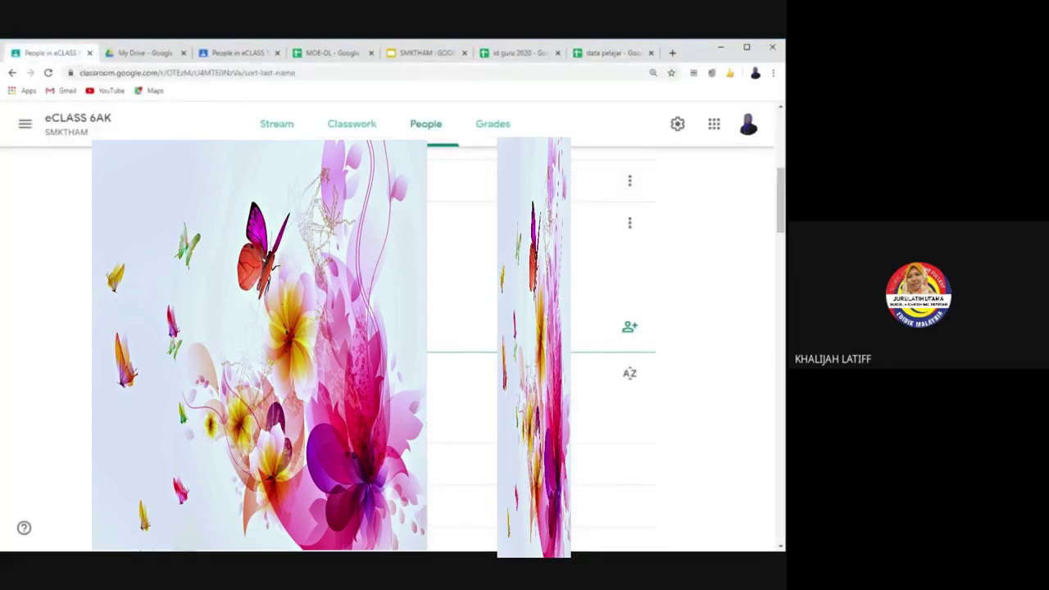
Step: Show the eCLASS 6AK Stream, then bring up the SMKTHAM : GOOGLE CLASSROOM slide deck
click(287, 136)
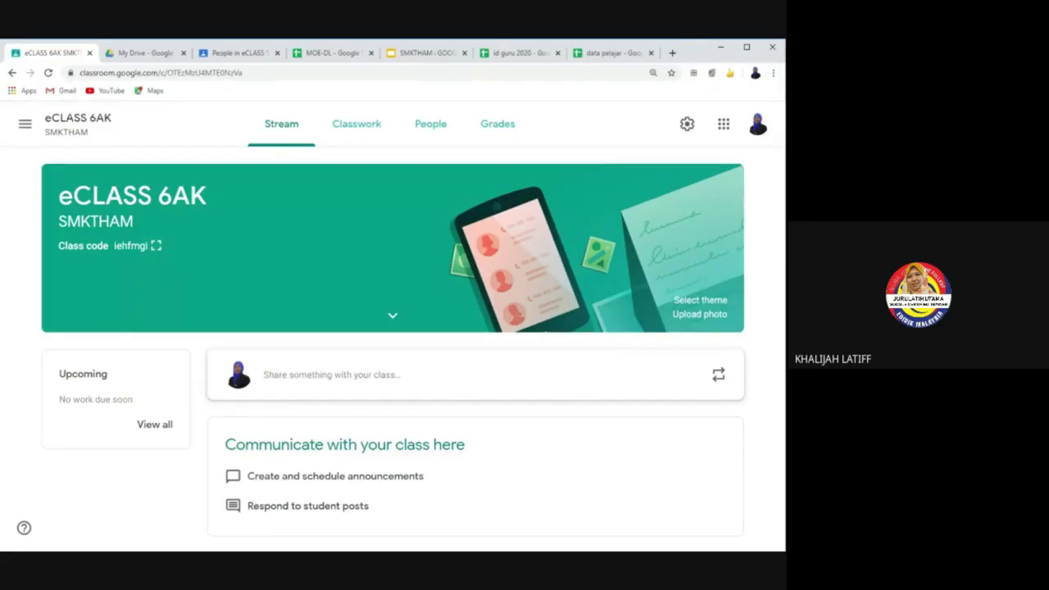
click(416, 54)
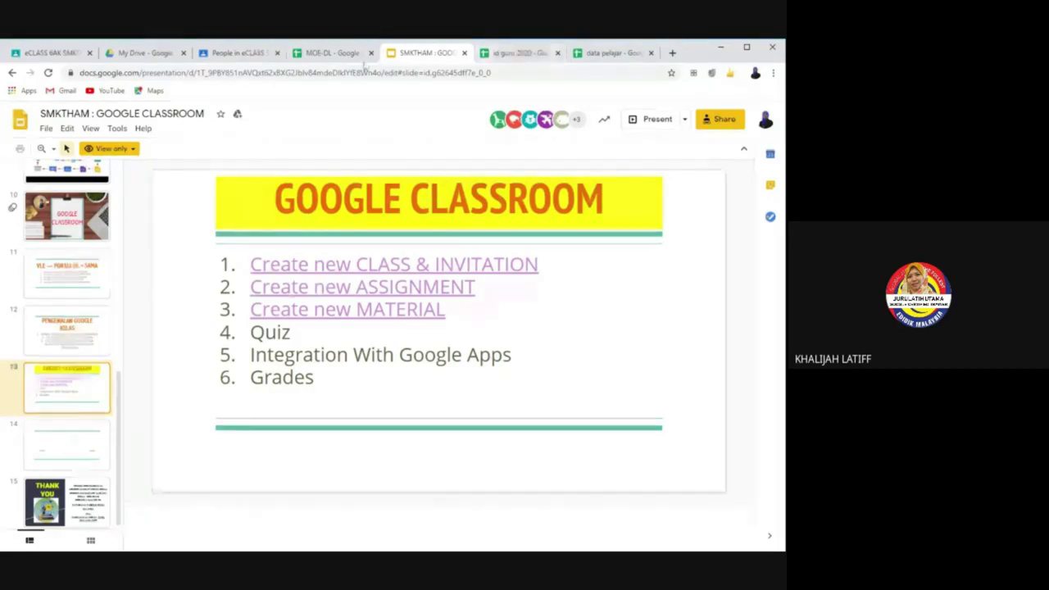
Step: Return from the agenda slide to the eCLASS 6AK class stream
click(71, 54)
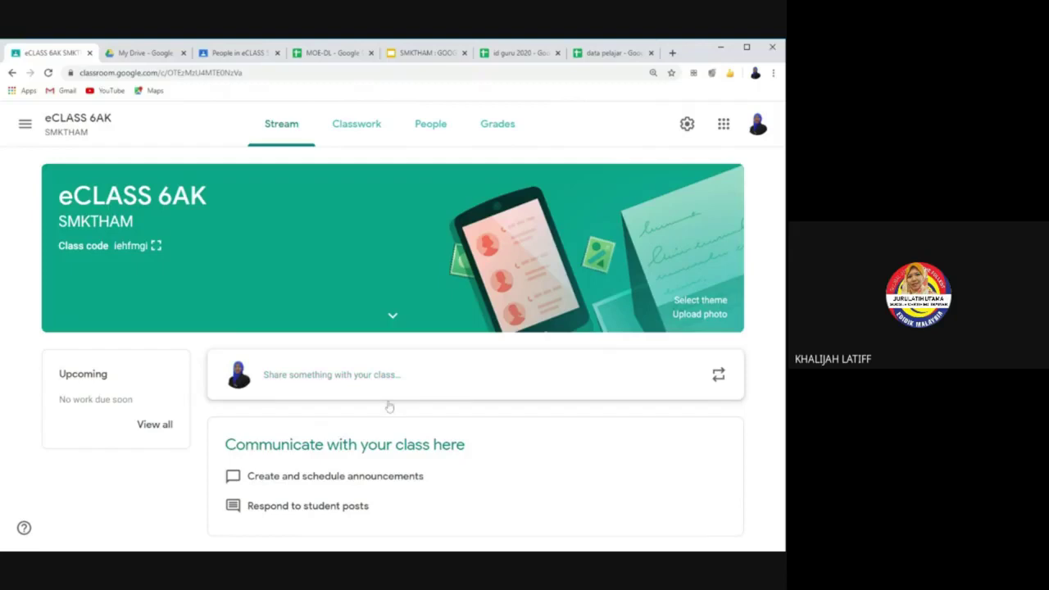
Step: Write a class post reading 'Sila kenalkan diri anda?' and bring up its Add attachment choices
click(294, 381)
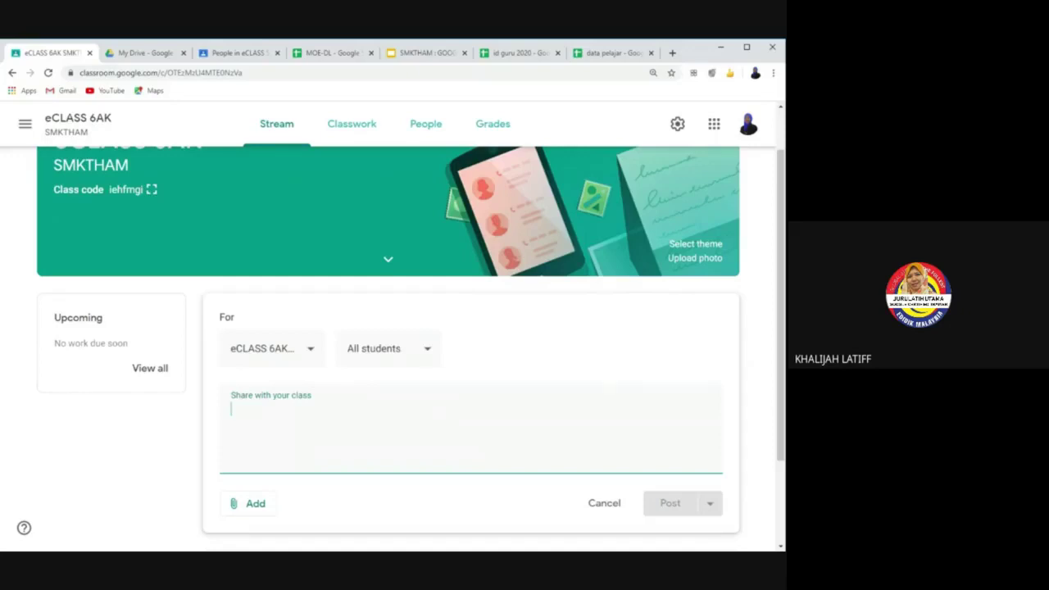
text(Sila)
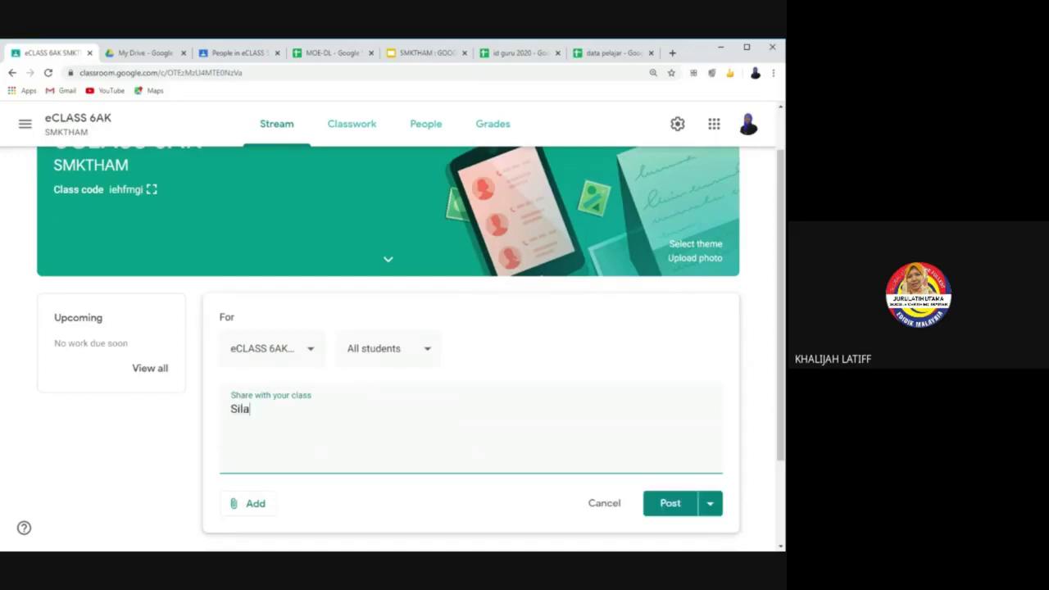
text( kenalkan diri anda)
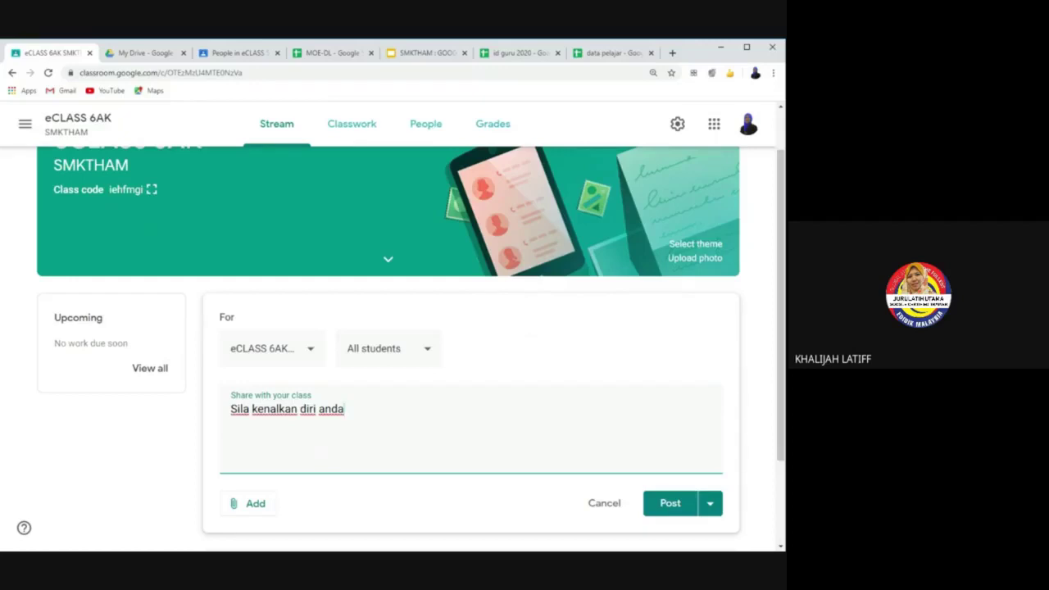
text(?)
click(256, 505)
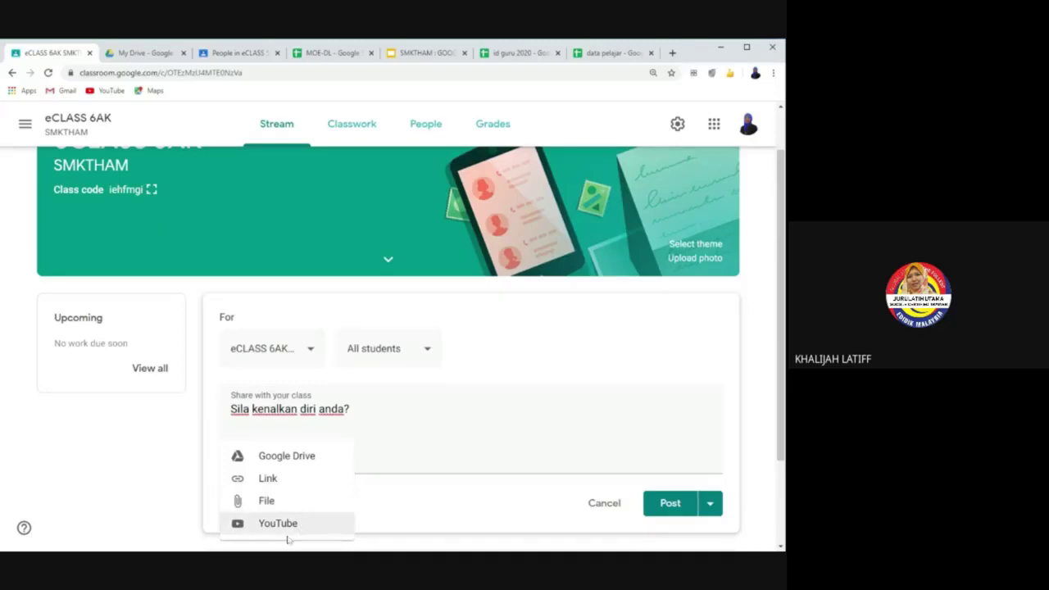
Step: Search YouTube for 'standing in the eyes' and attach 'Ella-Standing In The Eyes of The World Lyrics'
click(287, 528)
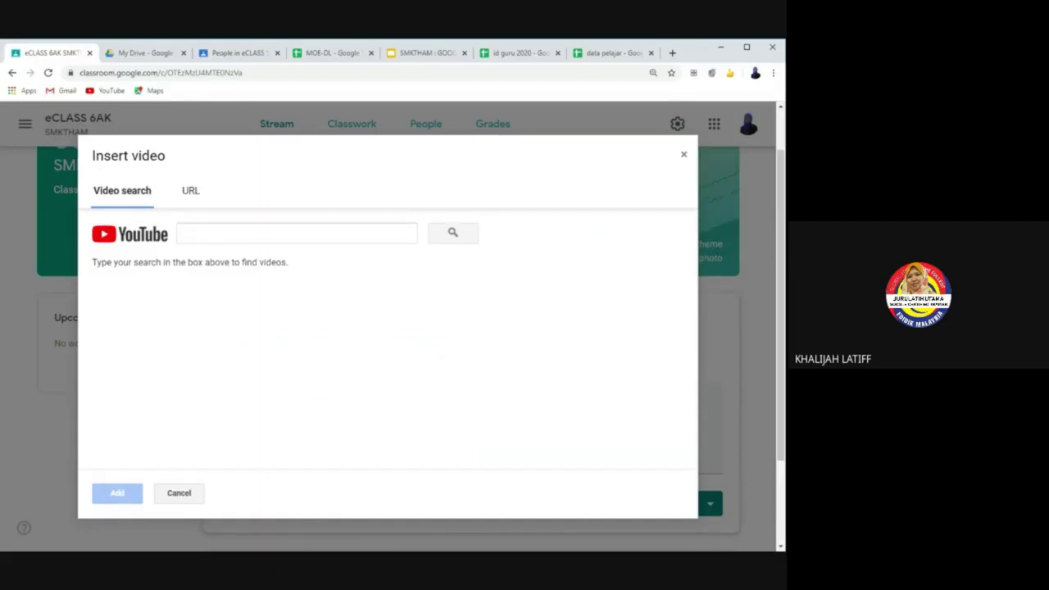
click(295, 233)
text(st)
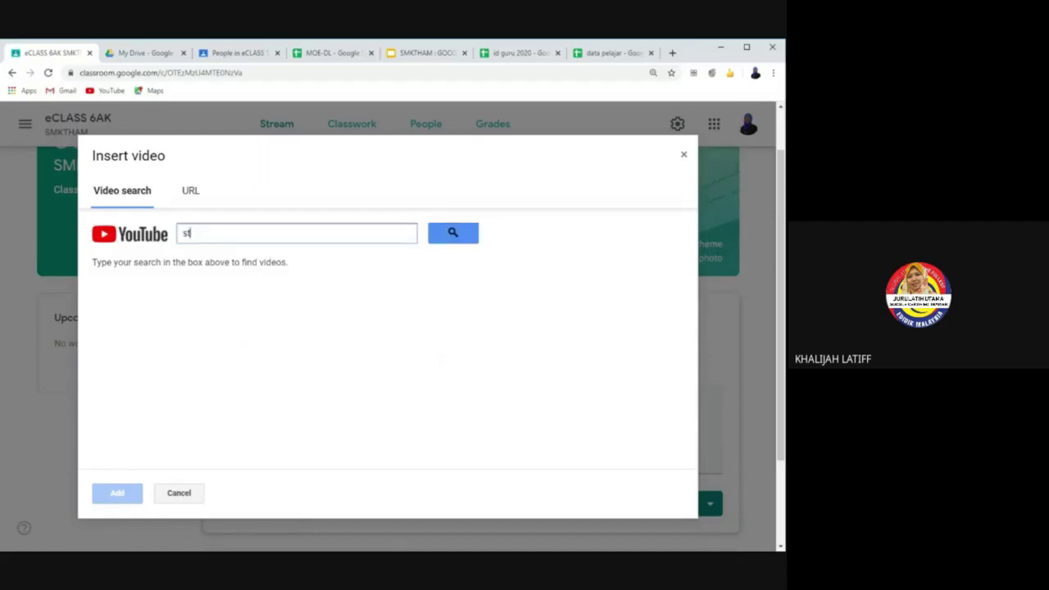
text(anding in the eyes)
key(Return)
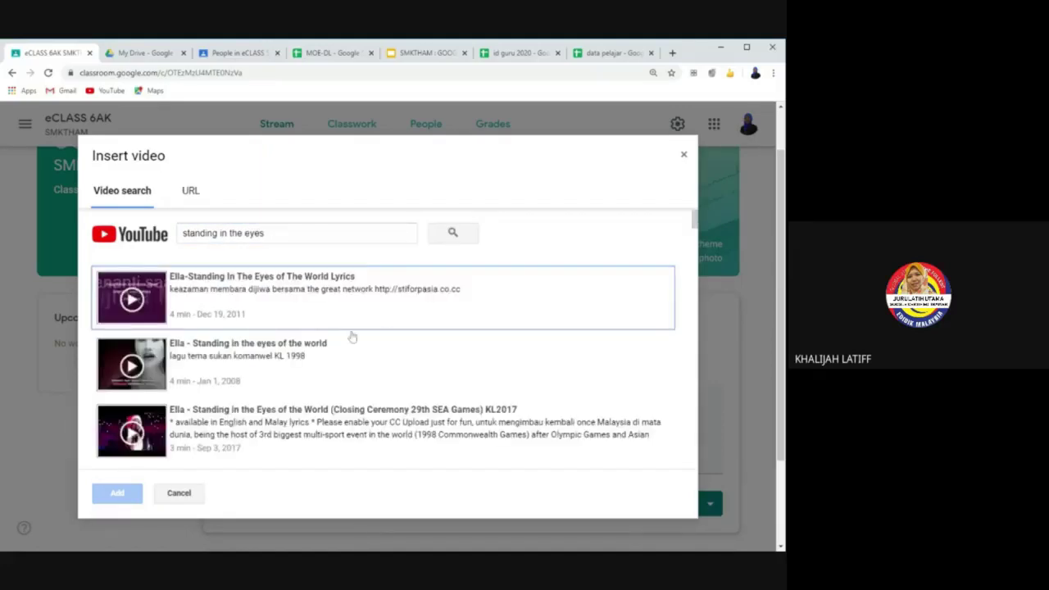
click(156, 287)
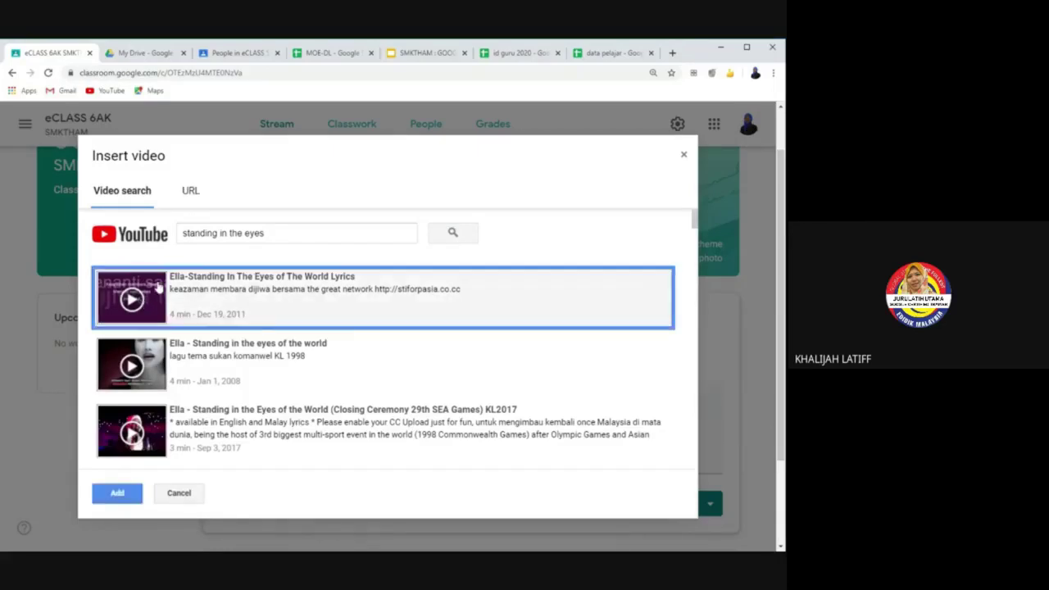
click(118, 494)
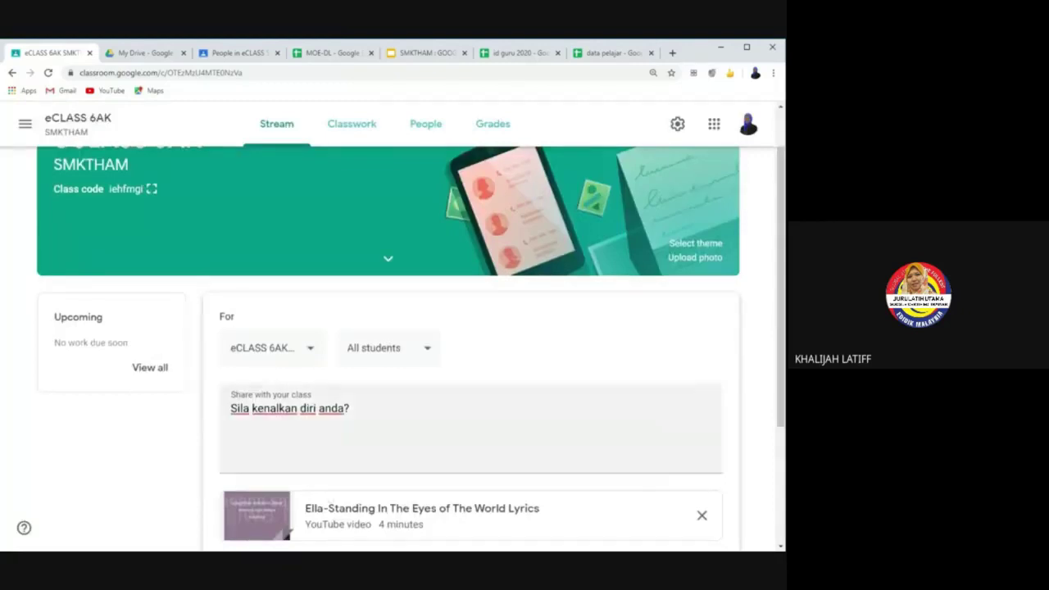
Step: Schedule the announcement for Apr 16, 2020, changing the posting time from 8:00 AM to 10:00 AM
scroll(369, 431, down, 2)
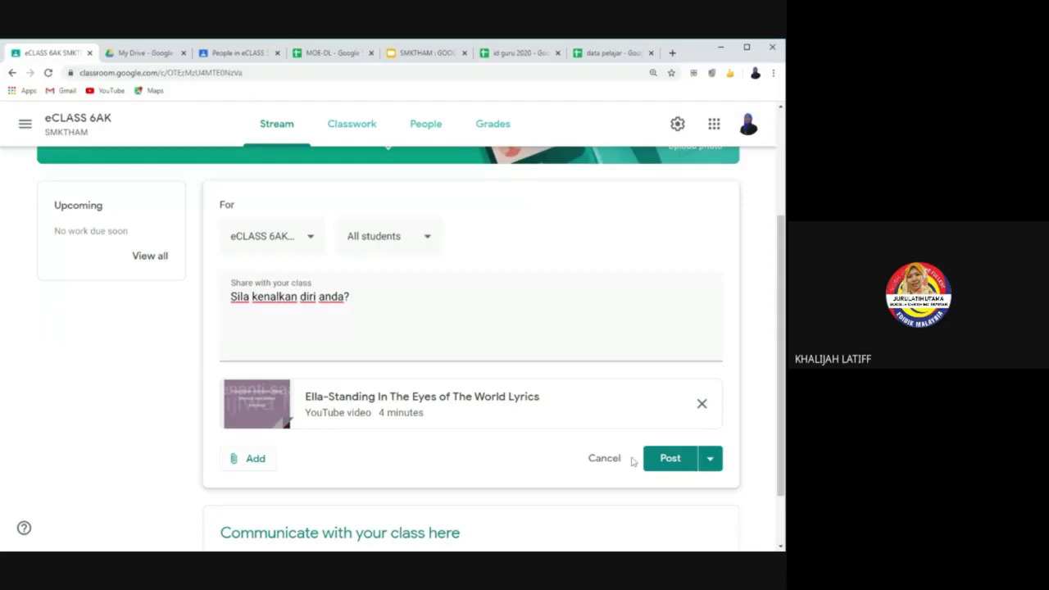
click(711, 461)
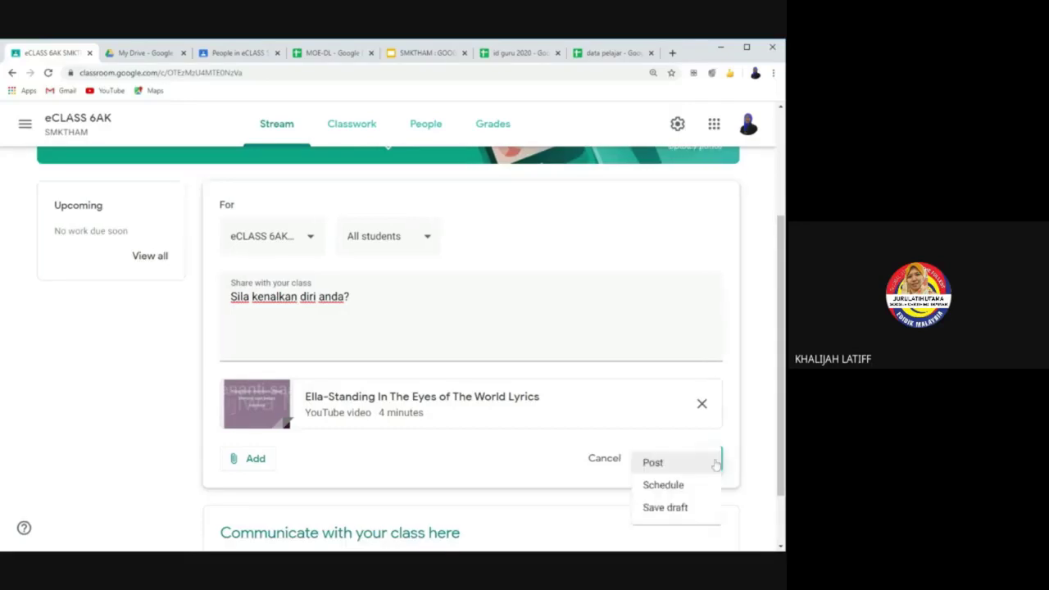
click(695, 490)
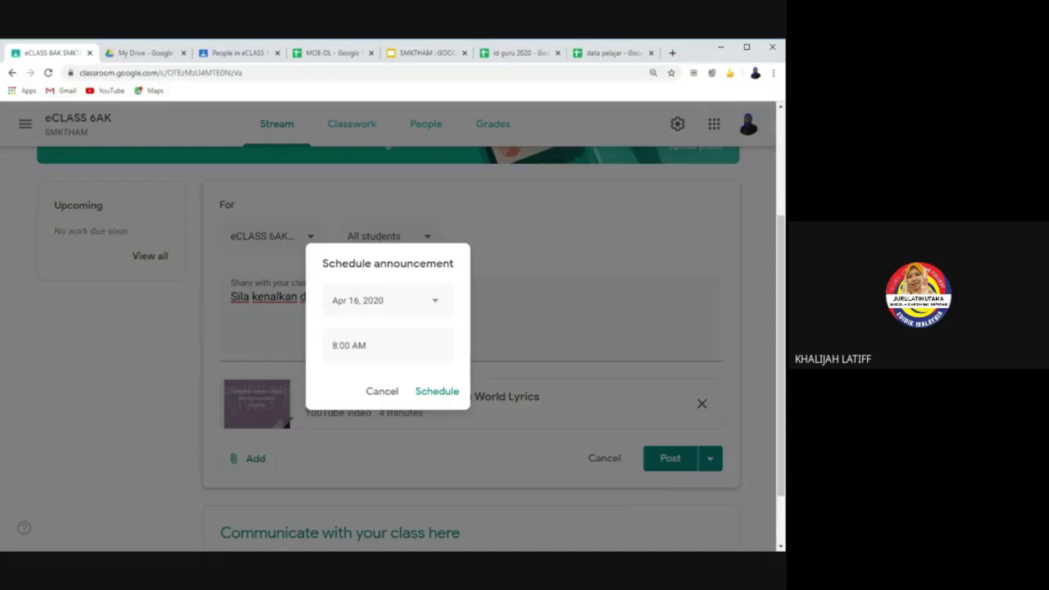
key(Tab)
click(334, 345)
key(BackSpace)
text(10)
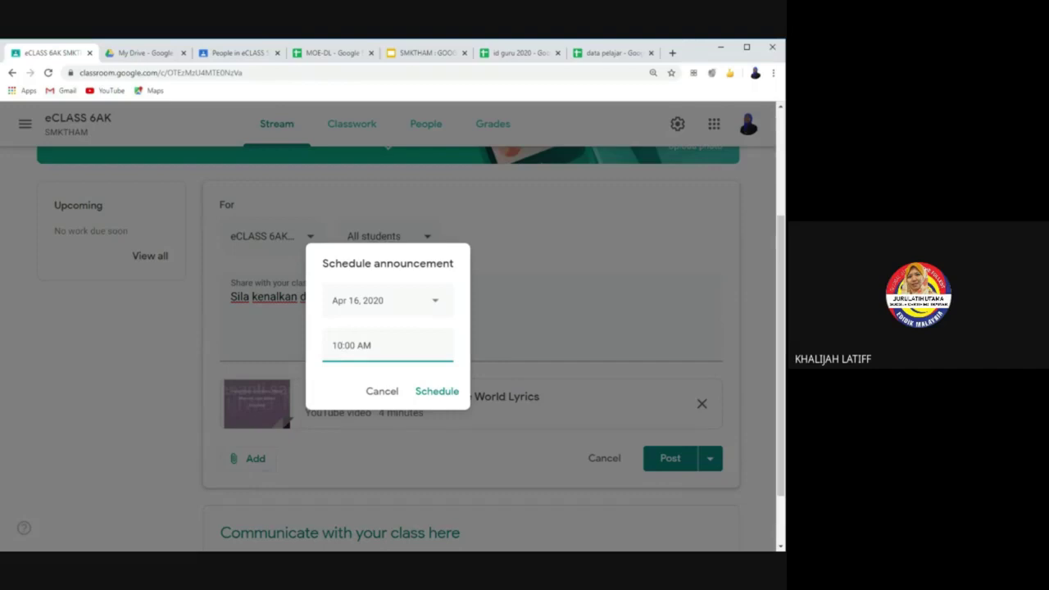
click(436, 393)
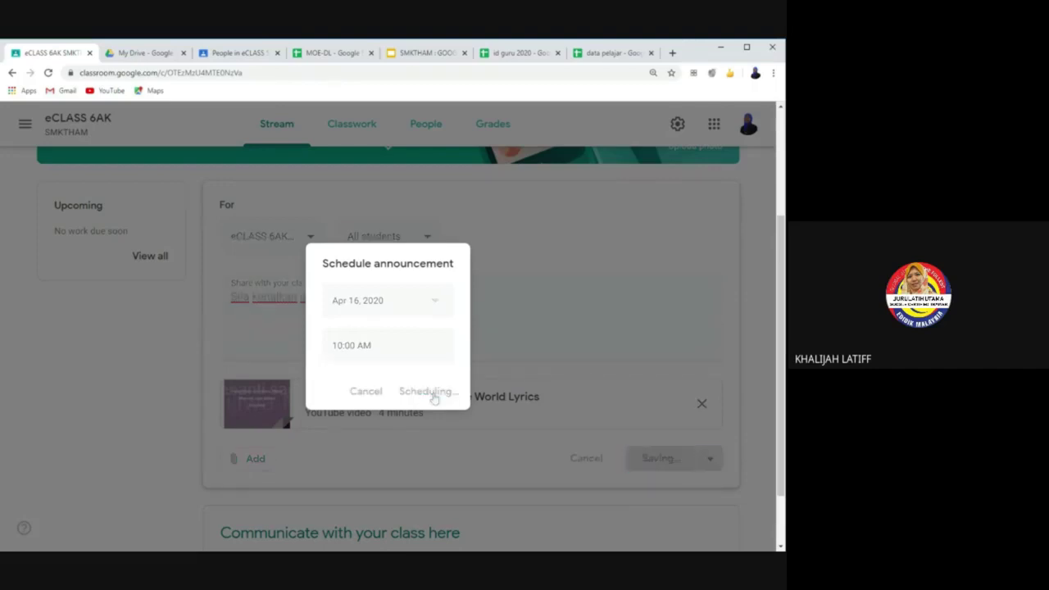
scroll(431, 402, down, 1)
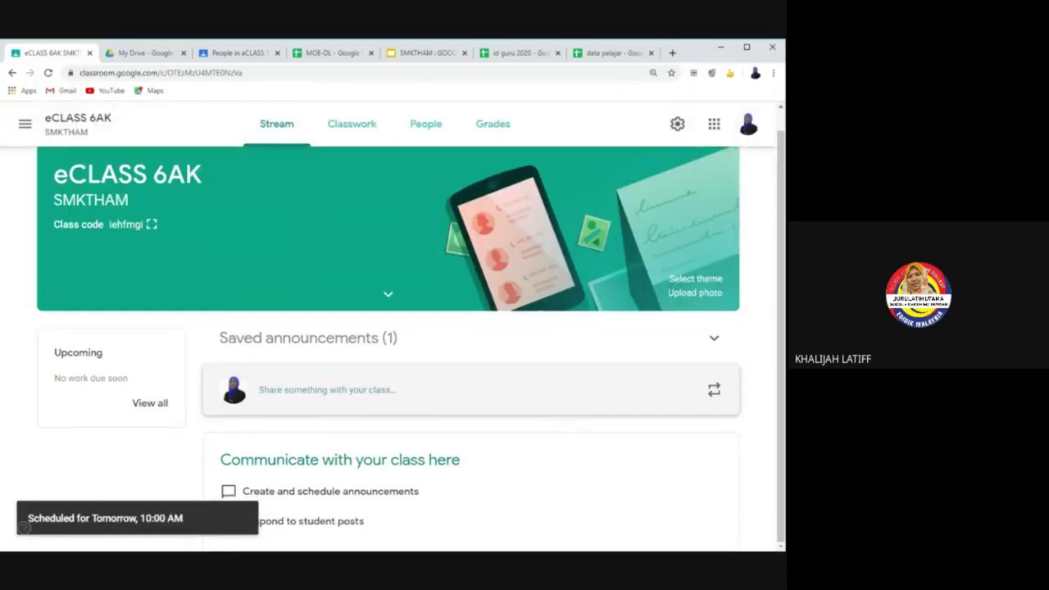
scroll(399, 391, up, 1)
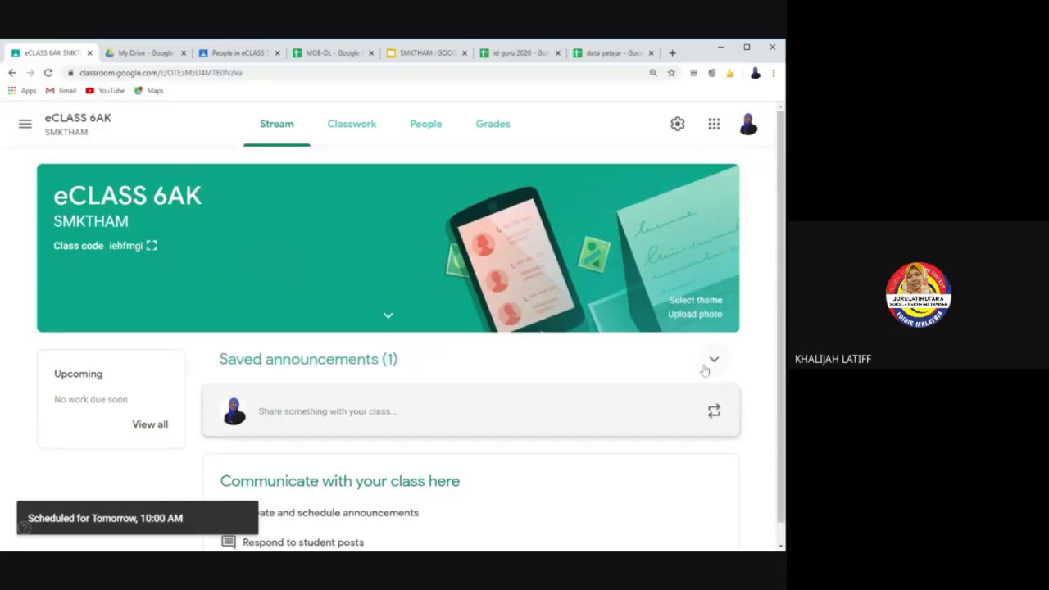
Step: Expand Saved announcements (1) to show 'Sila kenalkan diri anda?' scheduled for Tomorrow, 10:00 AM
click(711, 360)
scroll(693, 376, down, 2)
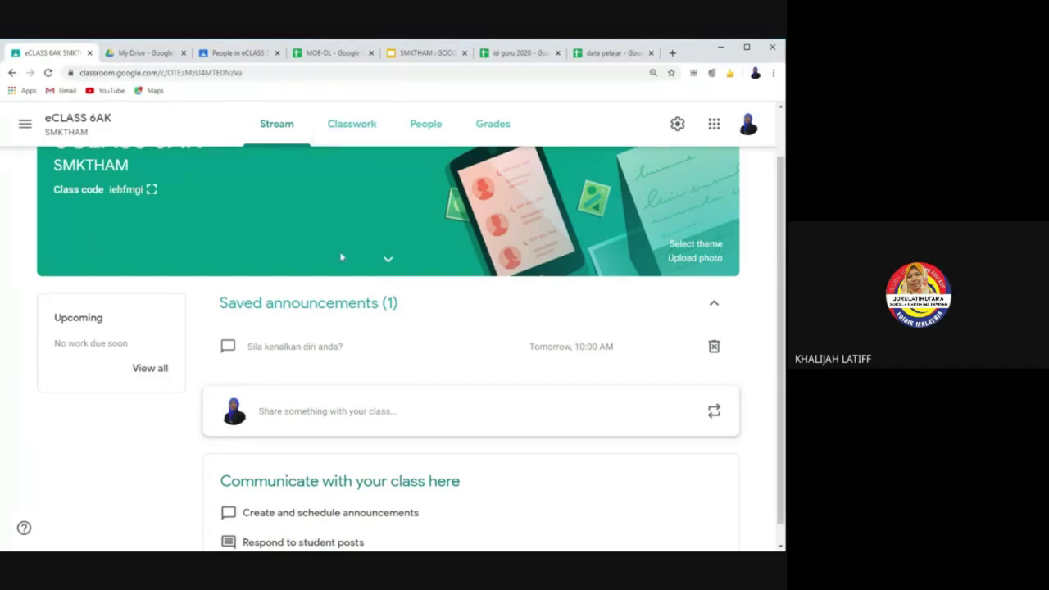
scroll(342, 257, up, 1)
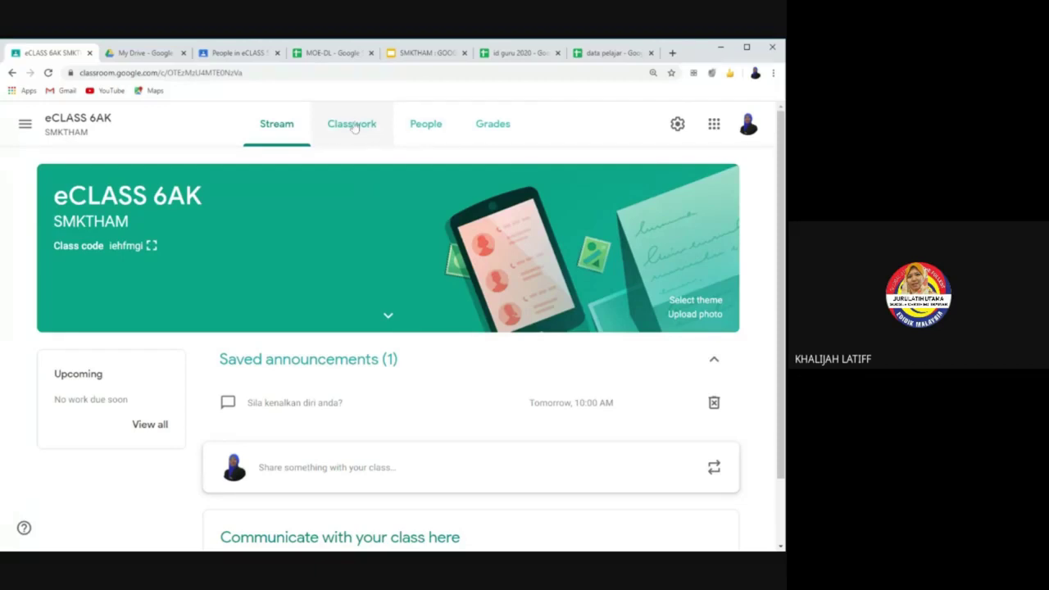
Step: On the eCLASS 6AK Classwork page, jump to the UMUM : 6AK1 topic and open the Create menu
click(353, 126)
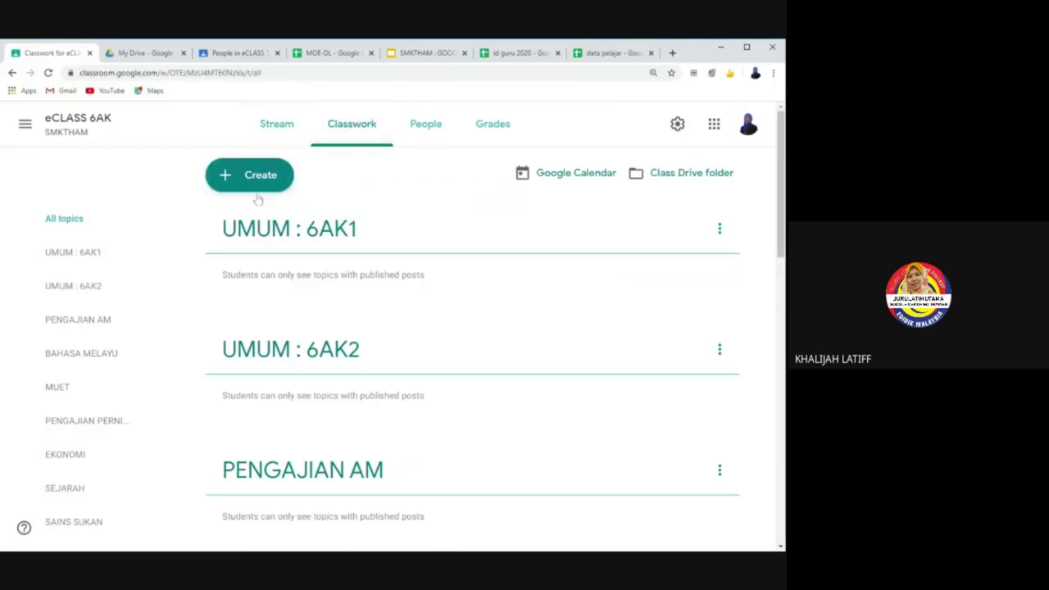
click(102, 250)
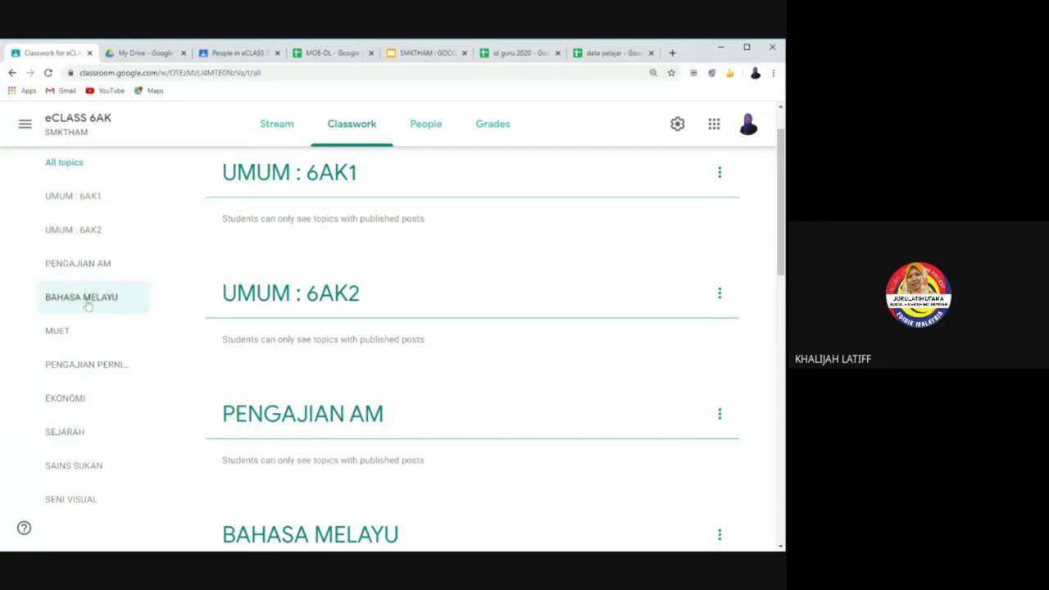
scroll(81, 374, down, 1)
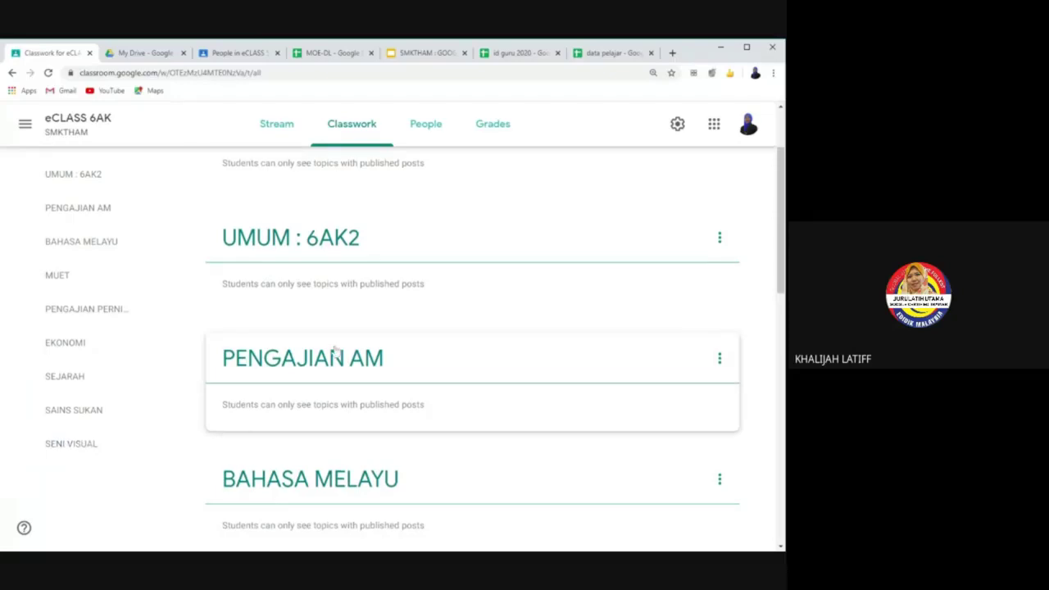
scroll(335, 350, up, 2)
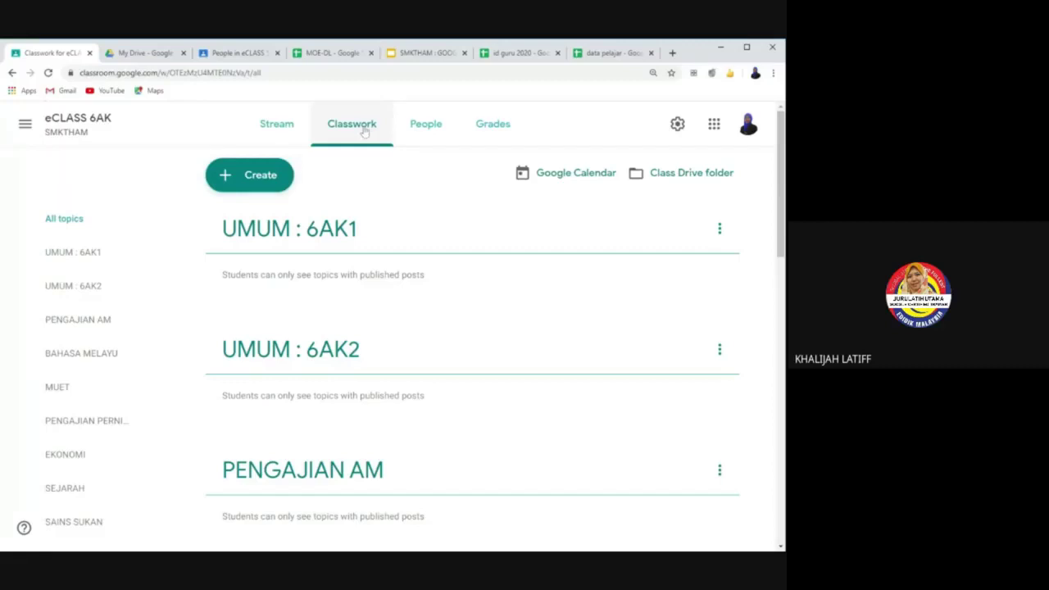
click(262, 177)
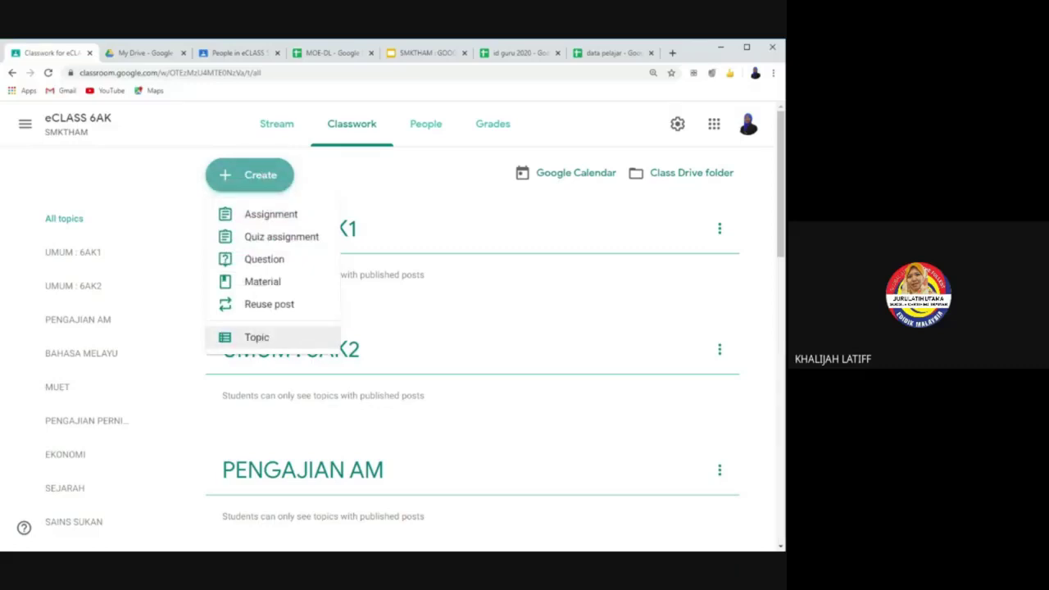
Step: Create a Classwork topic called 'KELAS : 5 ALFA'
click(256, 339)
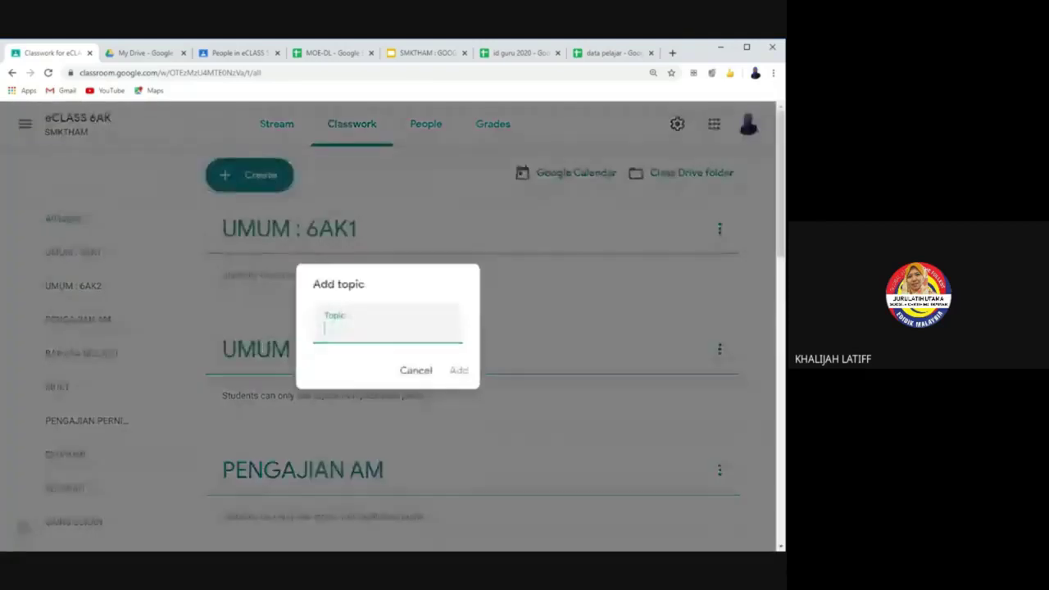
text(KELAS : 5 A)
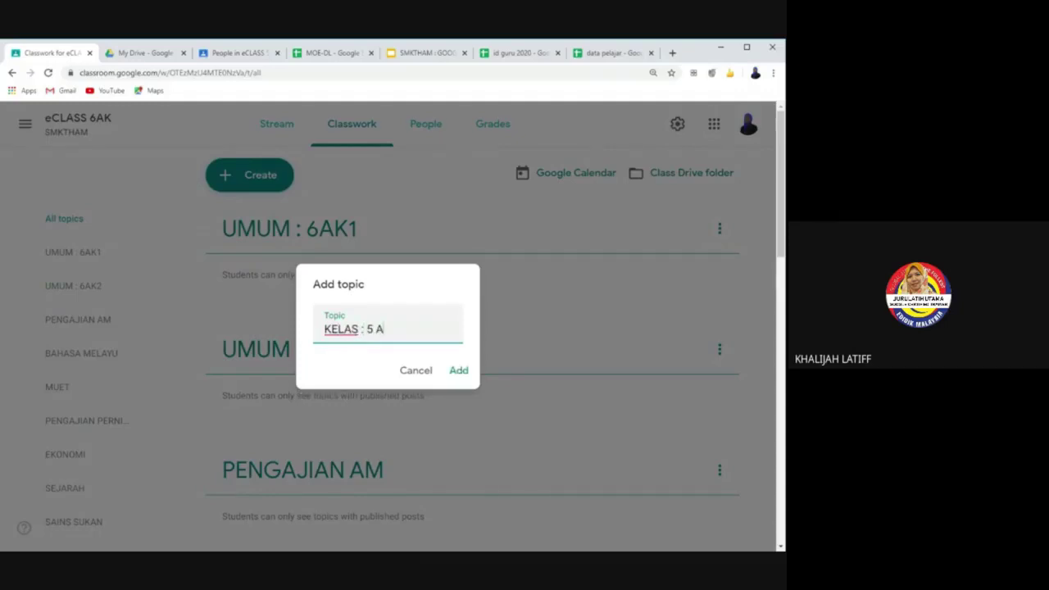
text(LFA)
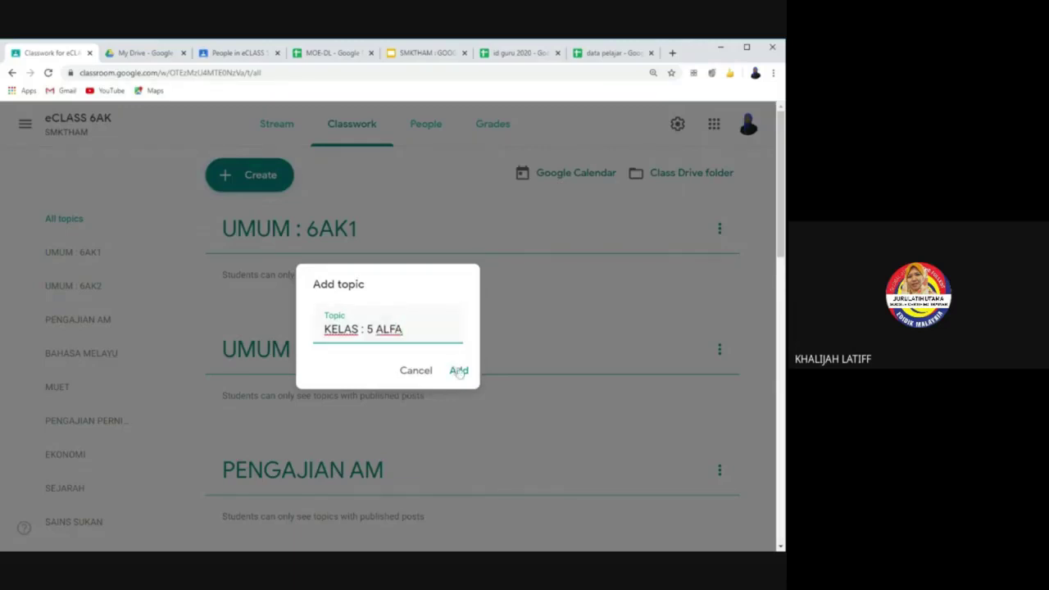
click(458, 371)
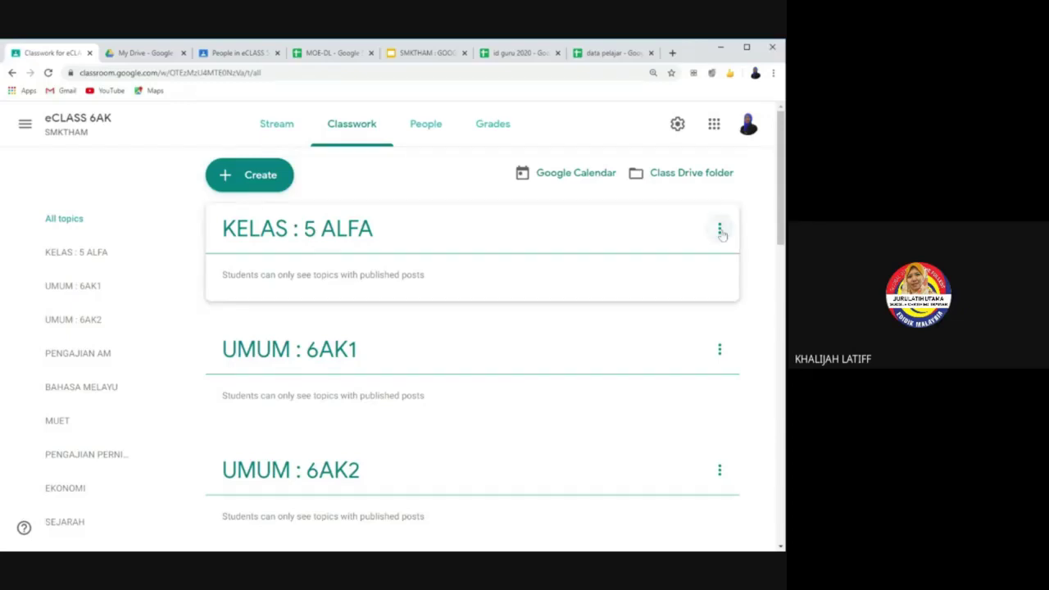
Step: Delete the 'KELAS : 5 ALFA' topic and confirm the deletion
click(719, 229)
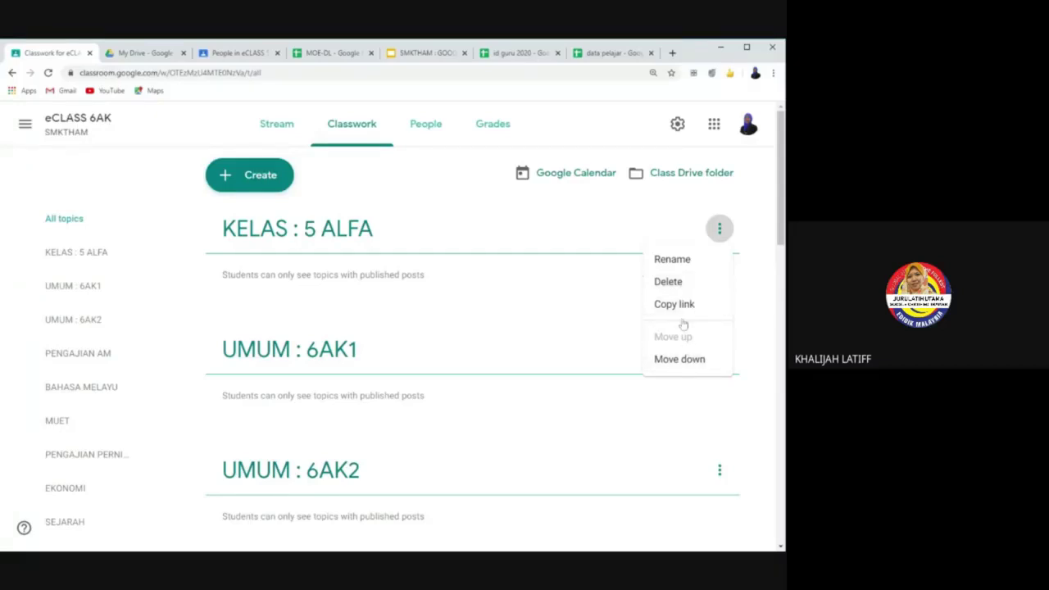
click(667, 282)
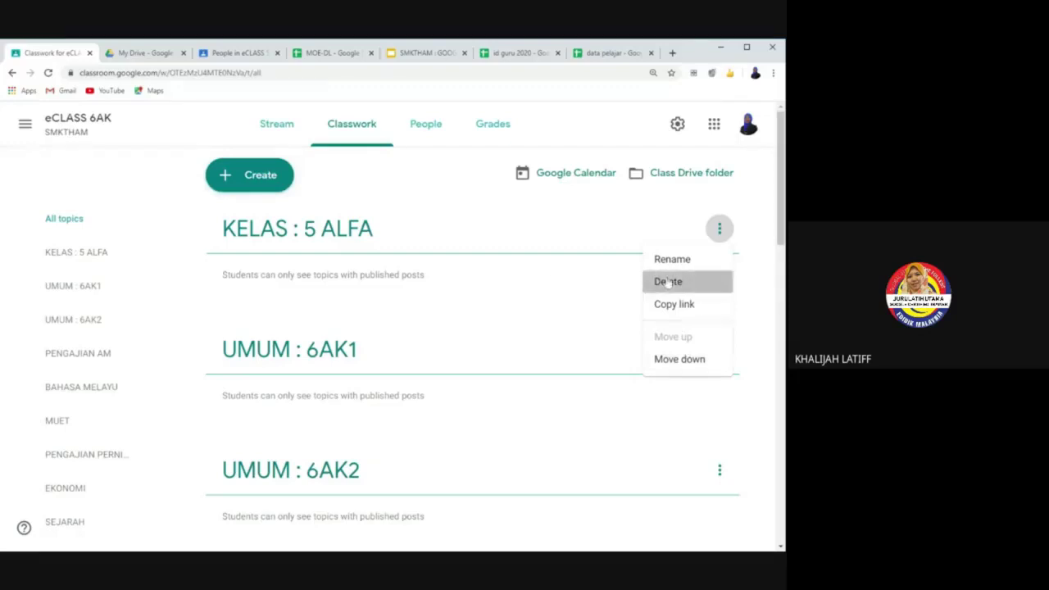
click(478, 358)
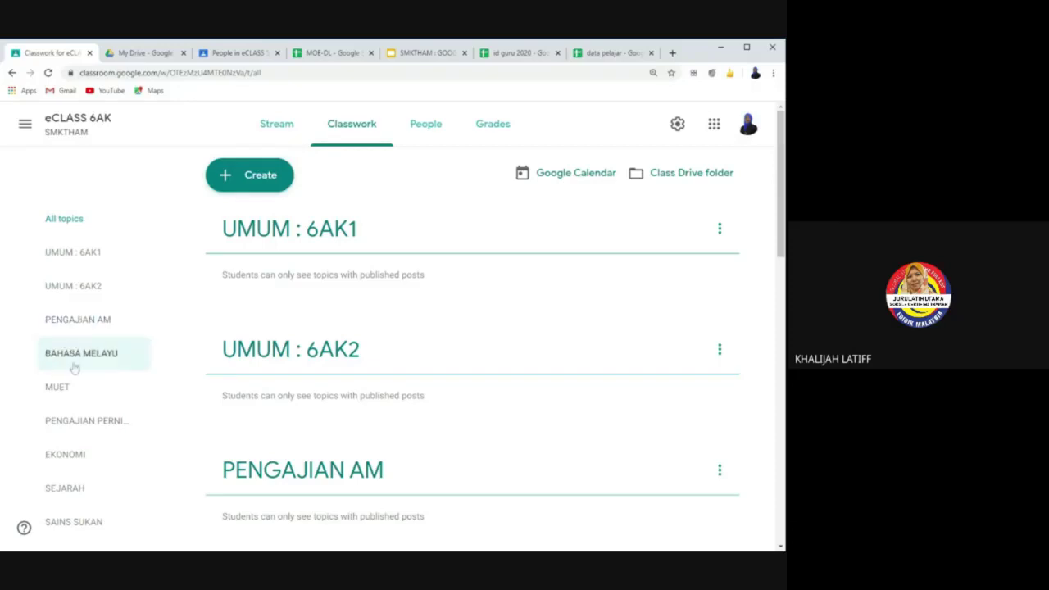
Step: Check the People list, then filter Classwork by BAHASA MELAYU, MUET and PENGAJIAN AM in turn
click(425, 124)
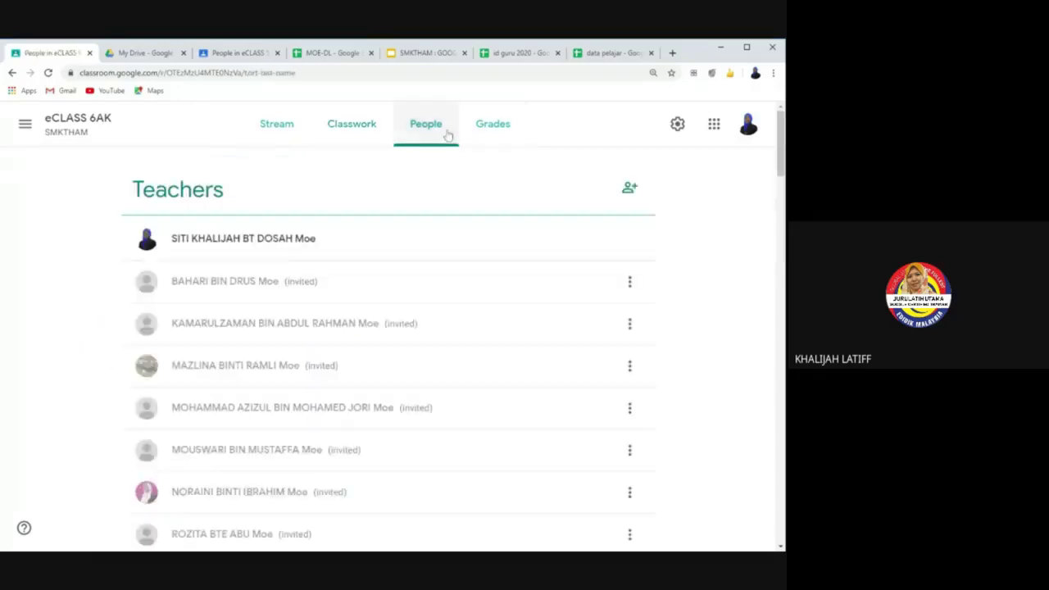
click(352, 124)
click(84, 356)
click(57, 387)
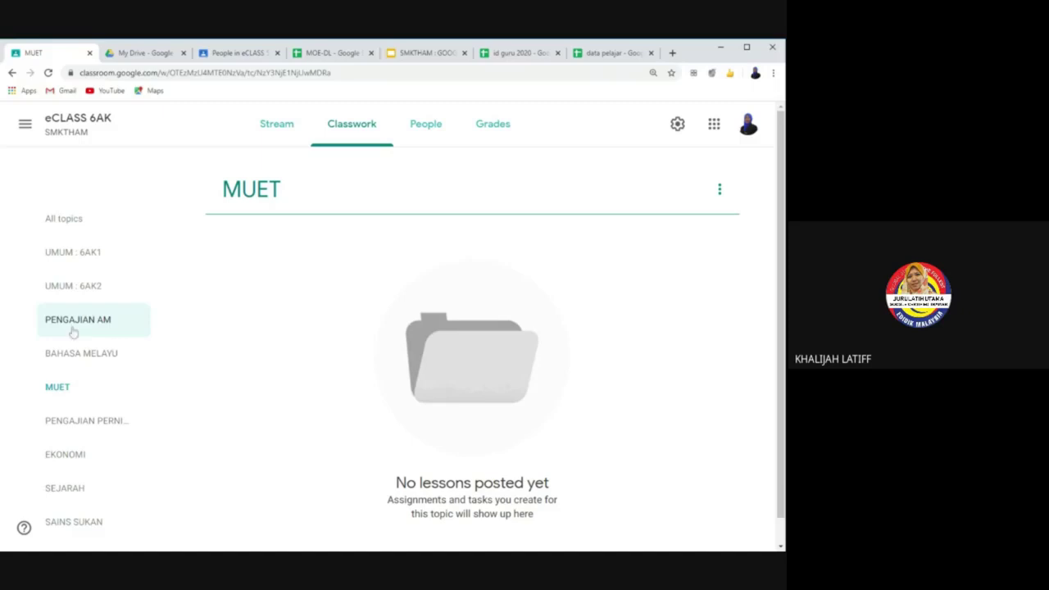
click(72, 325)
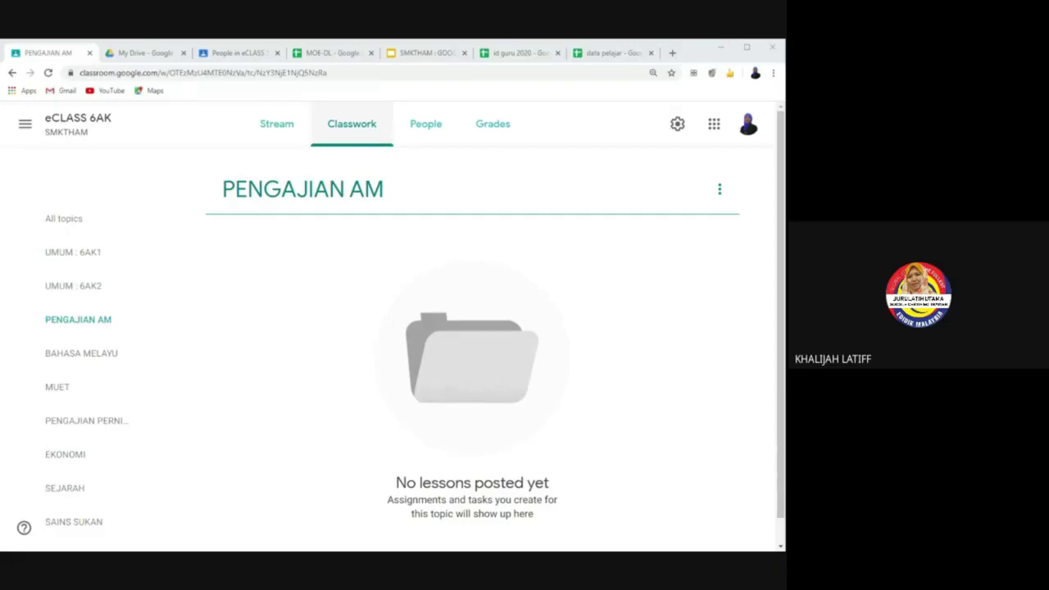
Step: Show all Classwork topics again and open the Create menu
click(70, 228)
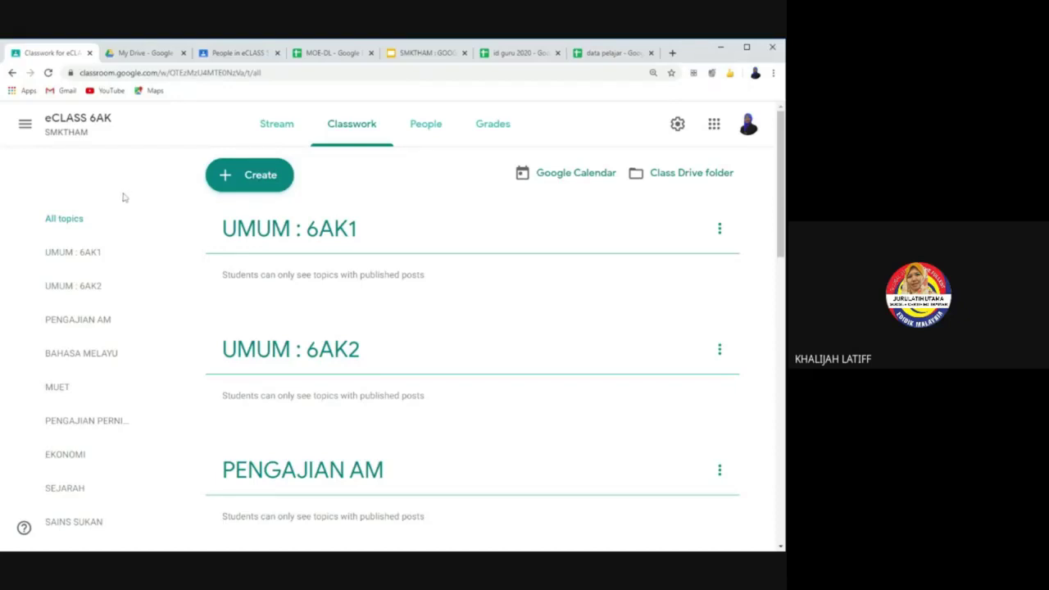
click(229, 179)
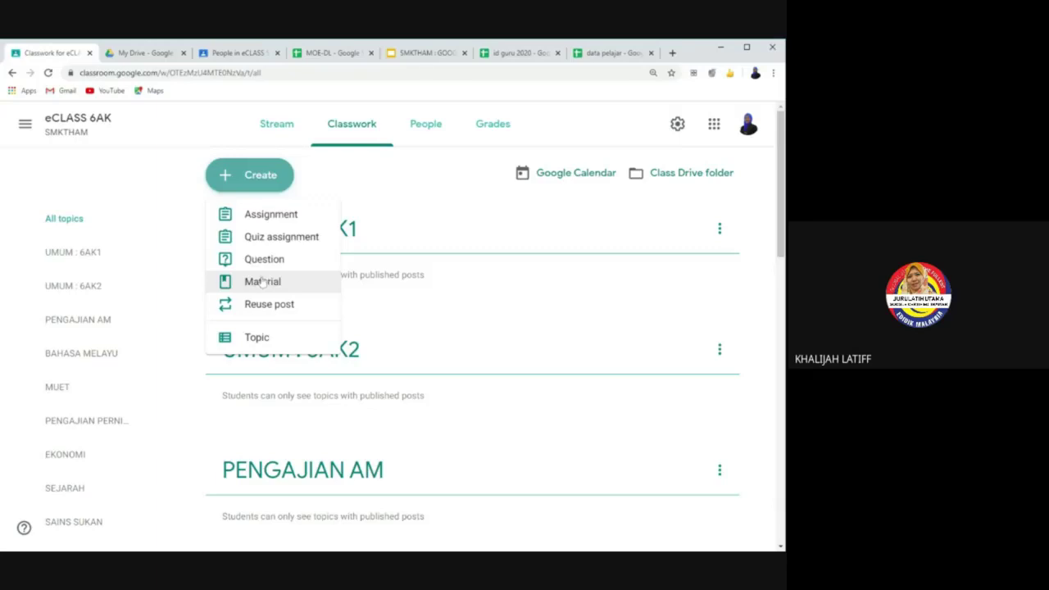
Step: Create a new Material post titled 'JADUAL TINGKATAN 6AK'
click(262, 282)
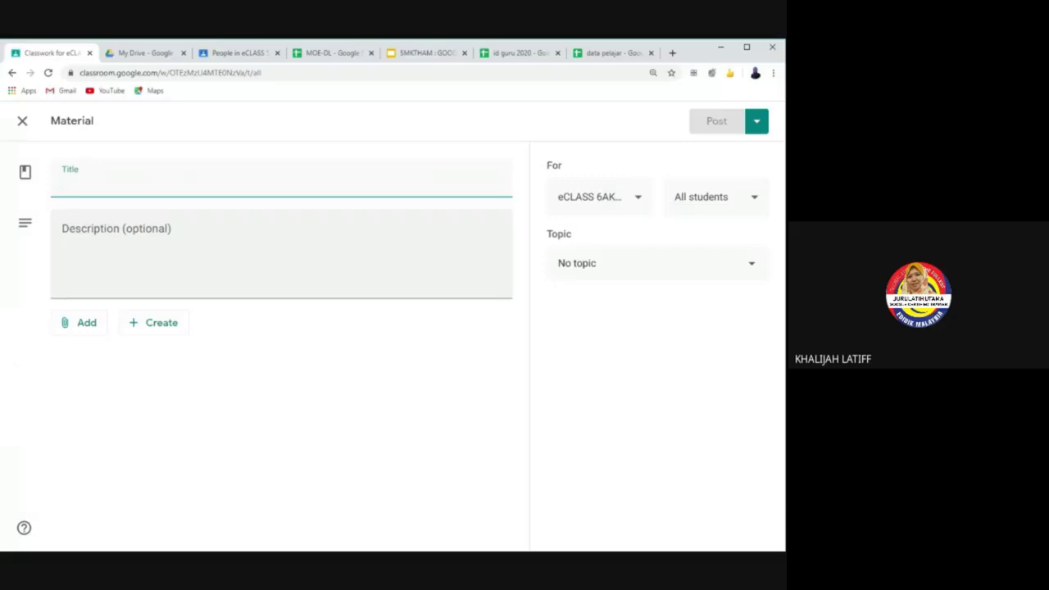
text(JA)
key(BackSpace)
key(BackSpace)
text(JA)
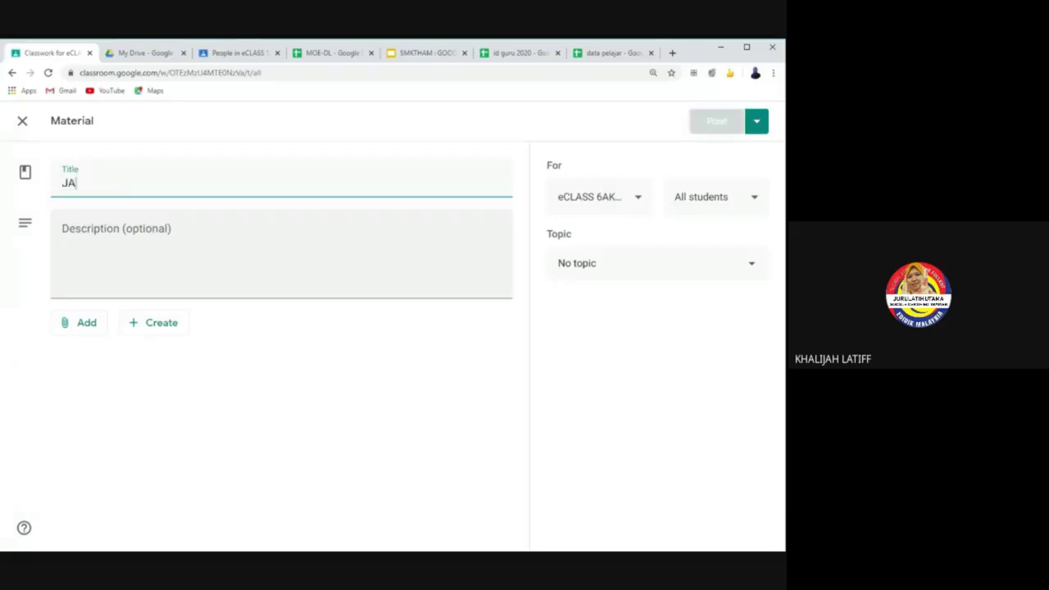
text(DUAL)
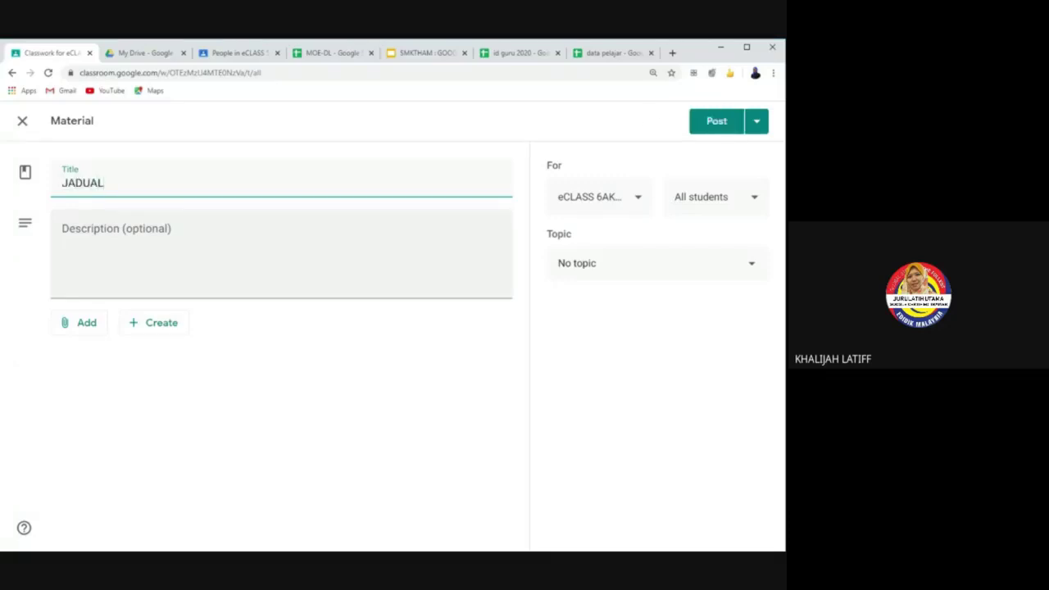
text( TINGKATAN 6AK)
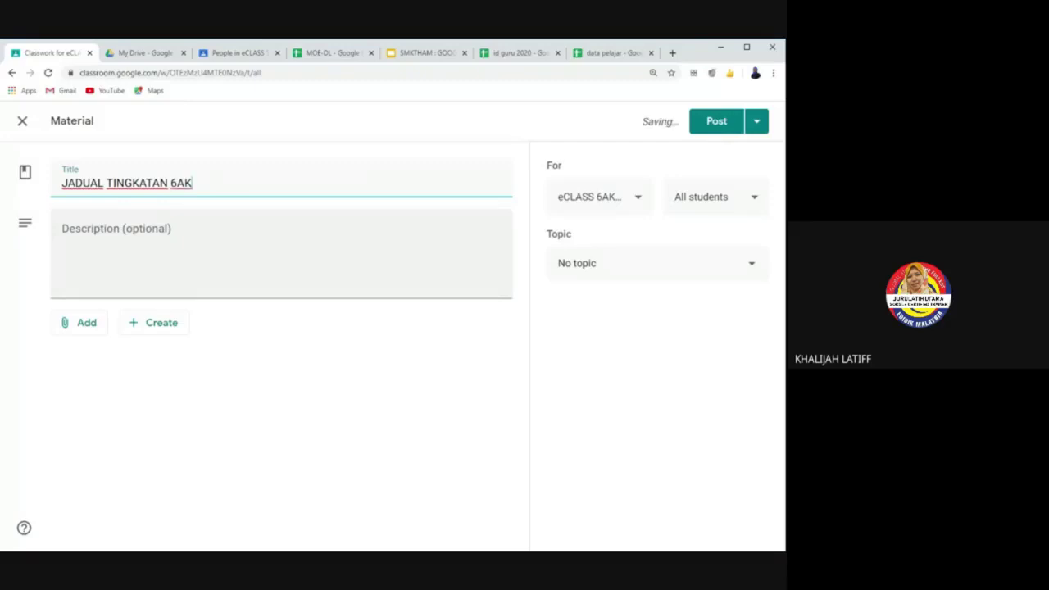
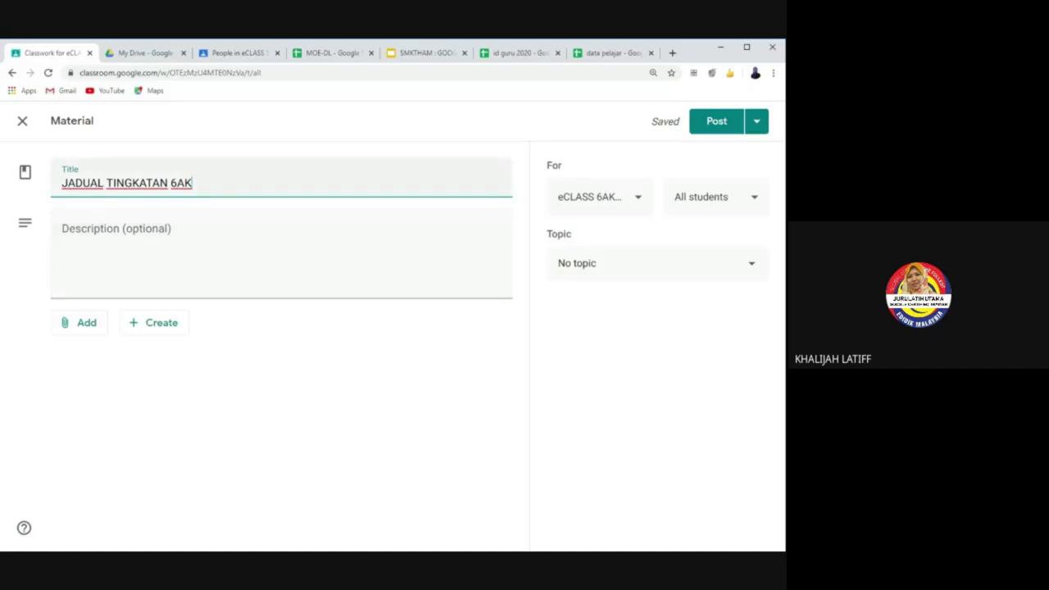
Step: Choose File from the Add menu to reach the Insert files upload page
click(90, 325)
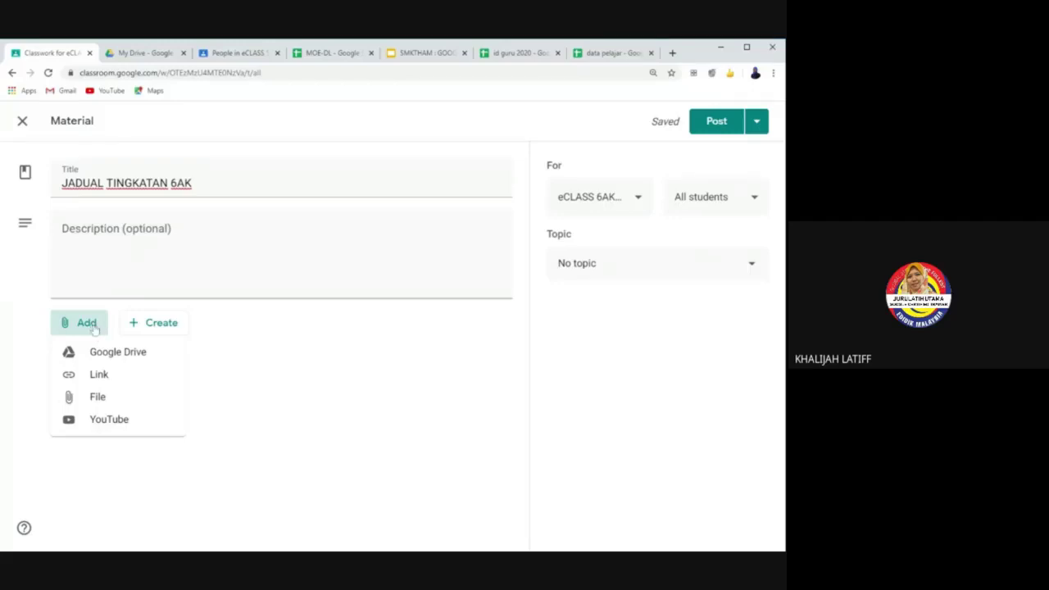
click(133, 399)
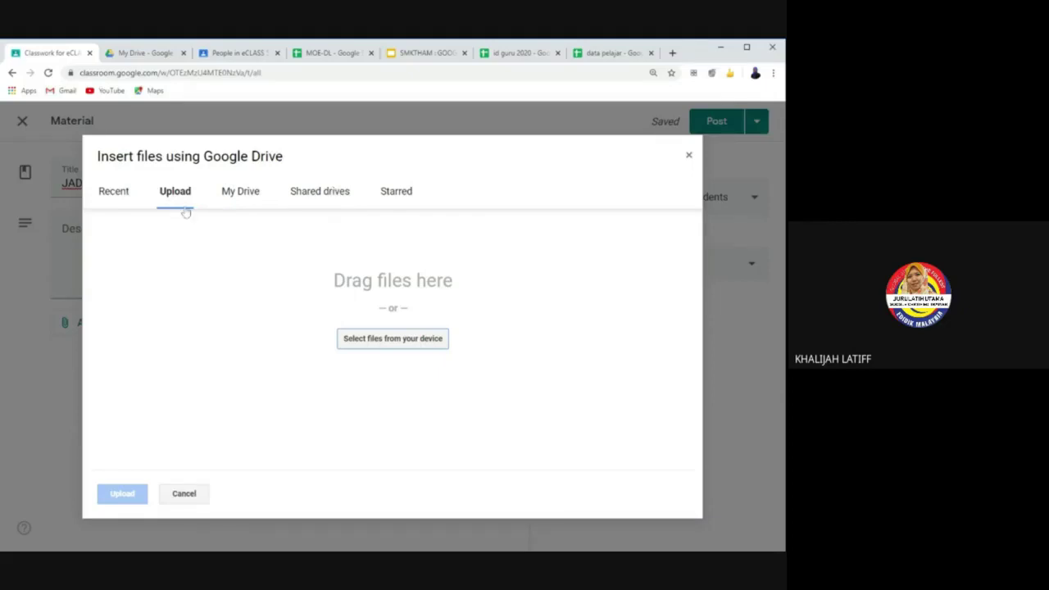
Step: Select JADUAL 2019.jpg from the computer and upload it
click(381, 346)
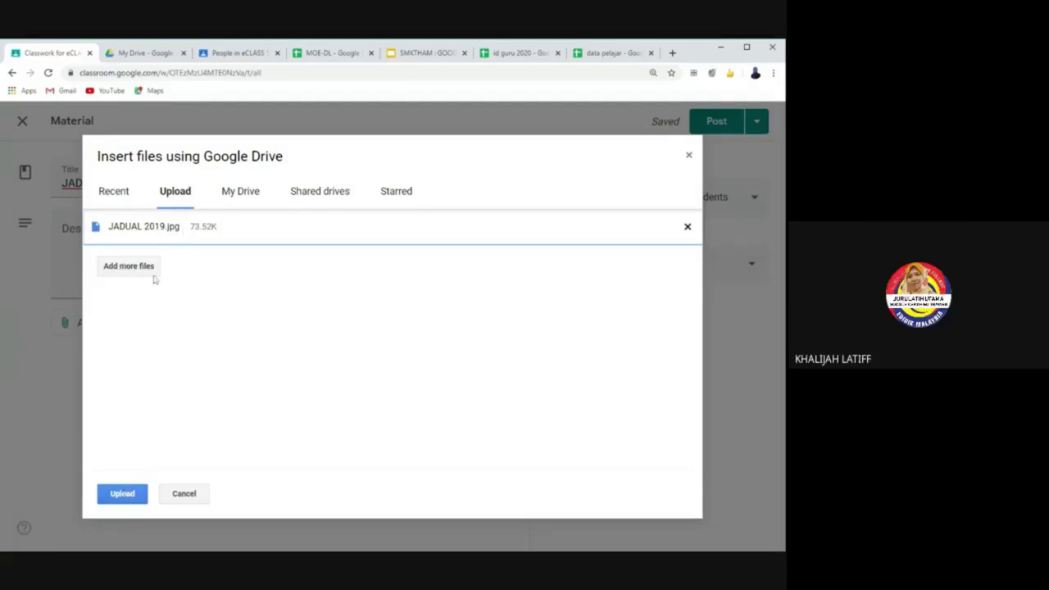
click(114, 500)
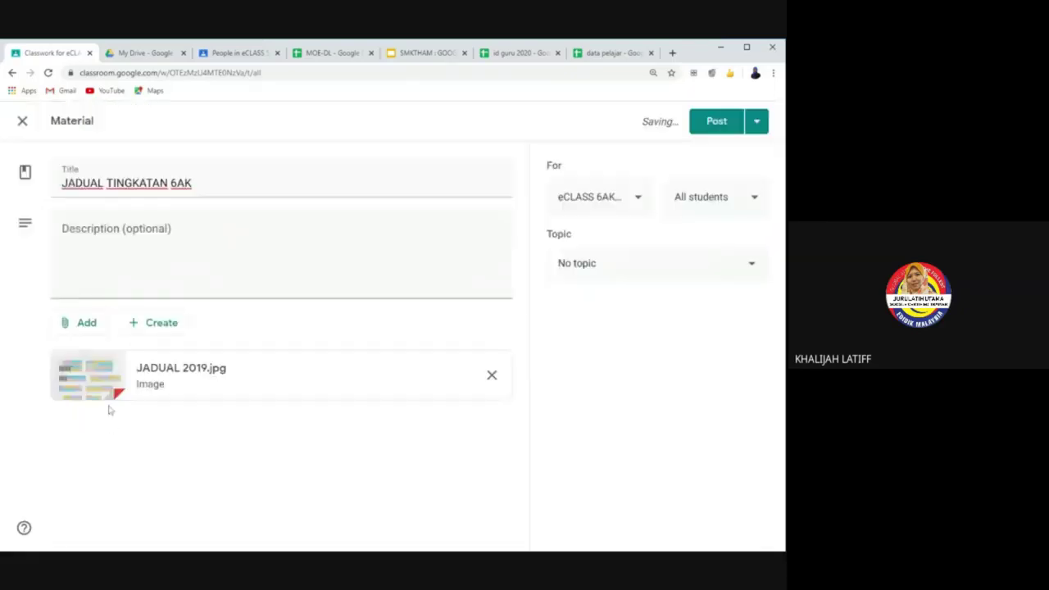
Step: Set the material's topic to UMUM : 6AK1 and post it
click(606, 265)
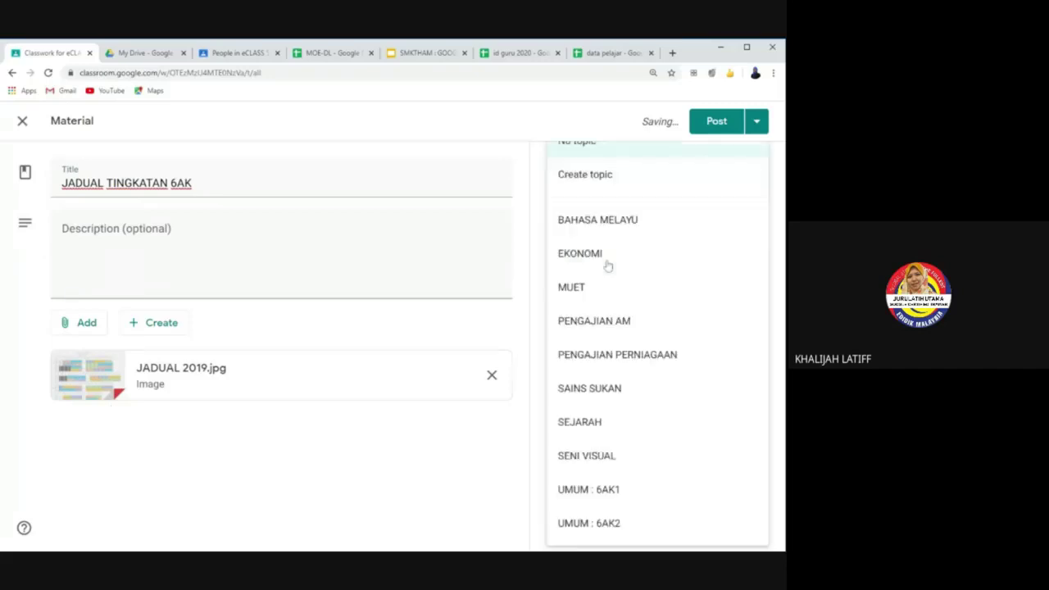
click(651, 492)
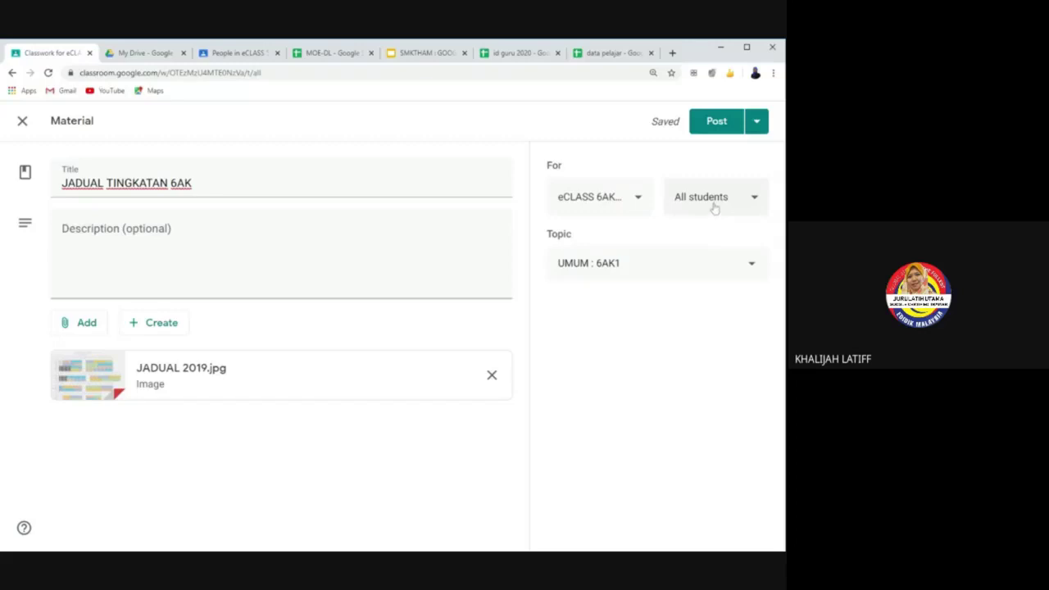
click(716, 121)
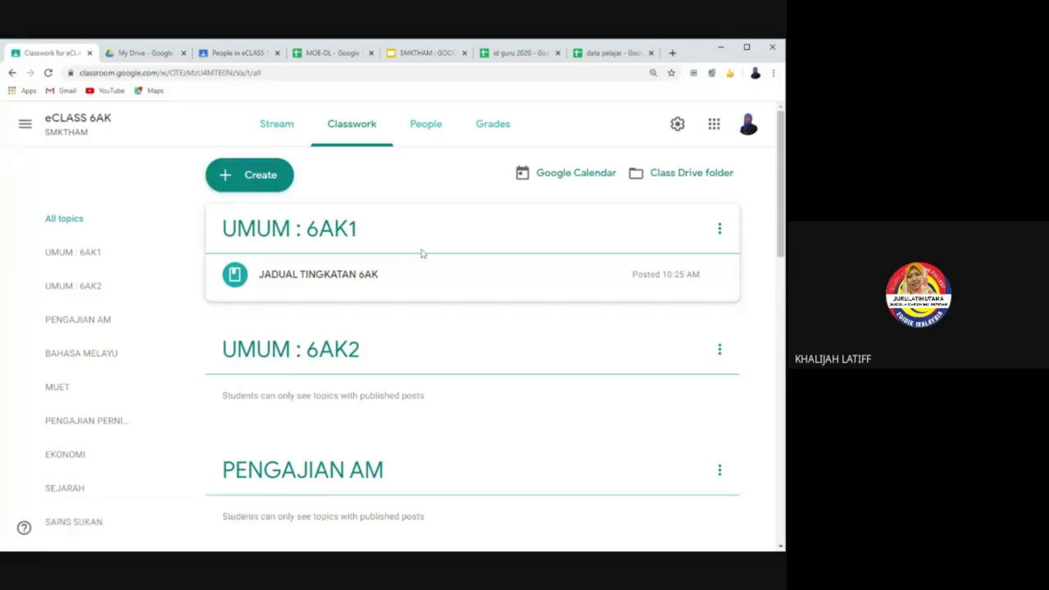
click(270, 180)
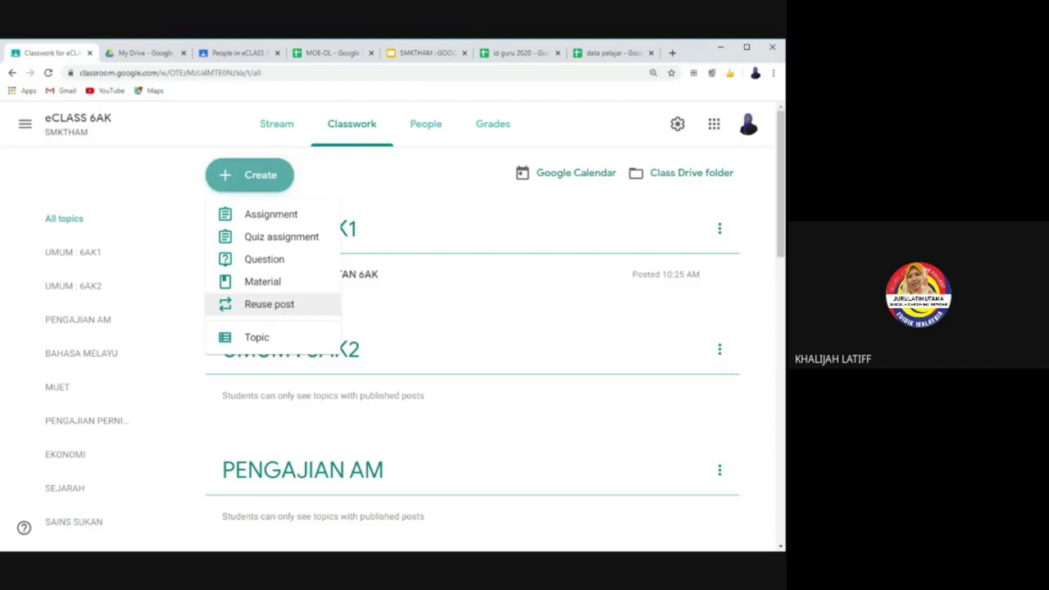
click(281, 311)
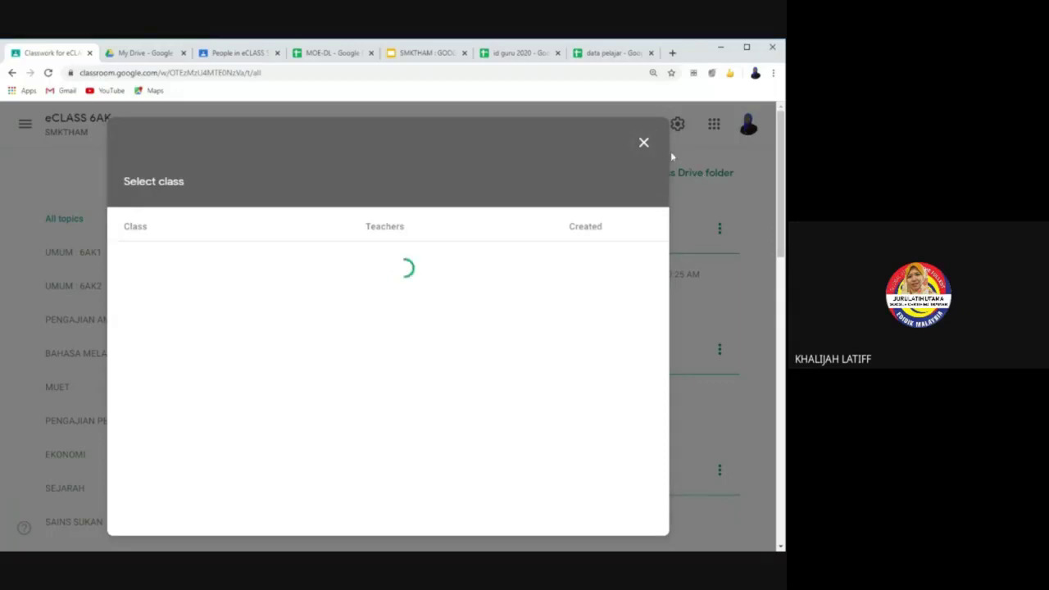
click(645, 144)
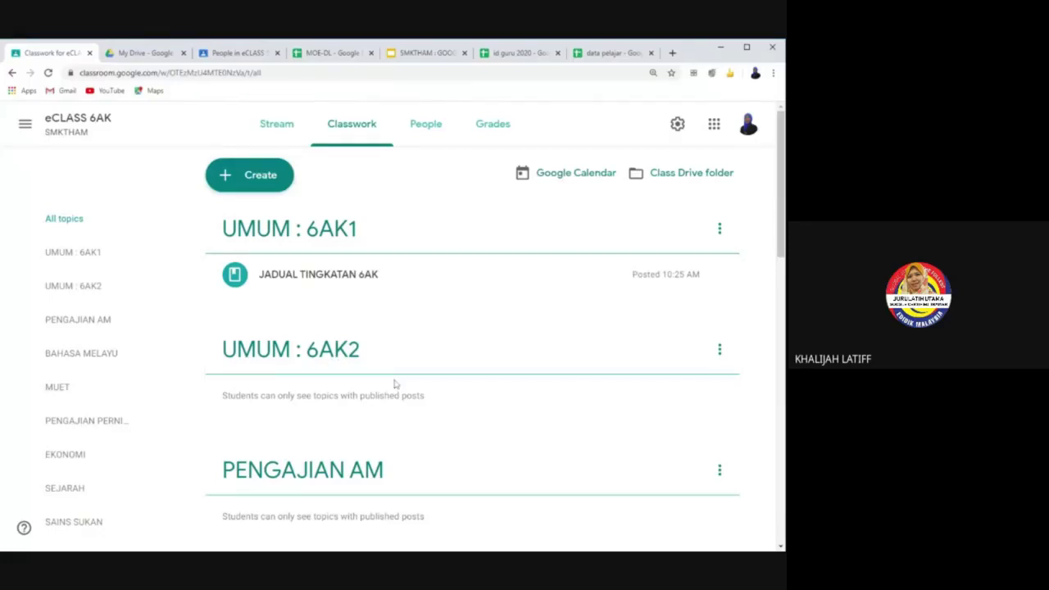
scroll(394, 383, down, 2)
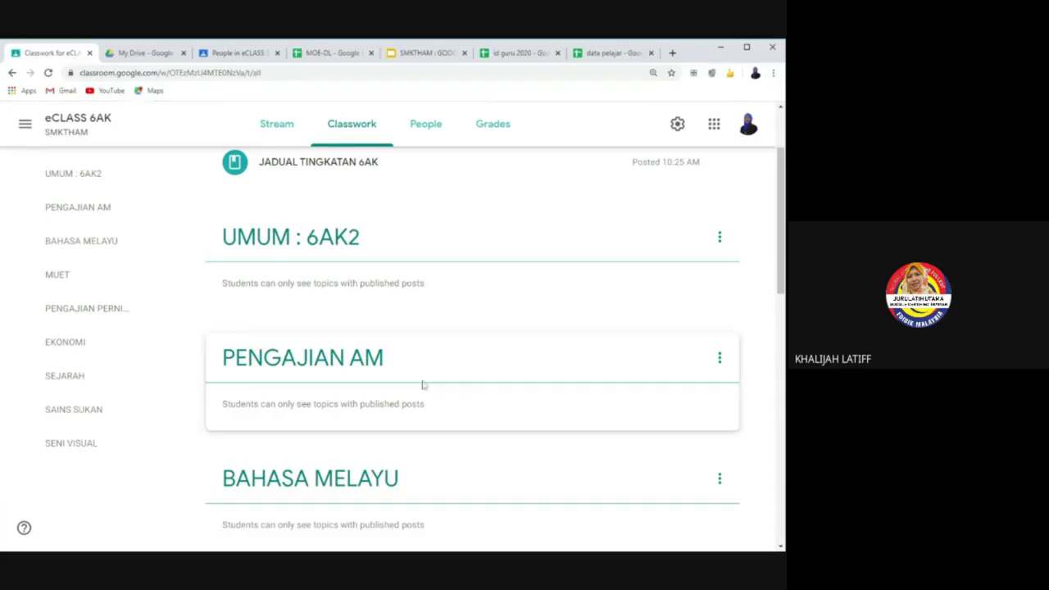
scroll(398, 320, up, 2)
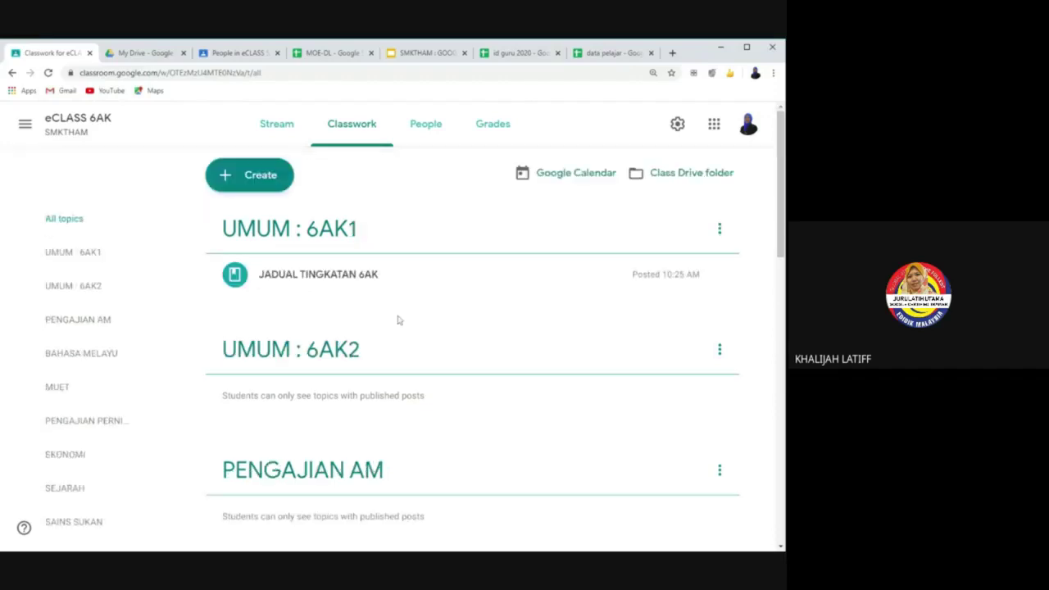
Step: Create a new question titled 'RUANG Q&A PAM'
click(266, 182)
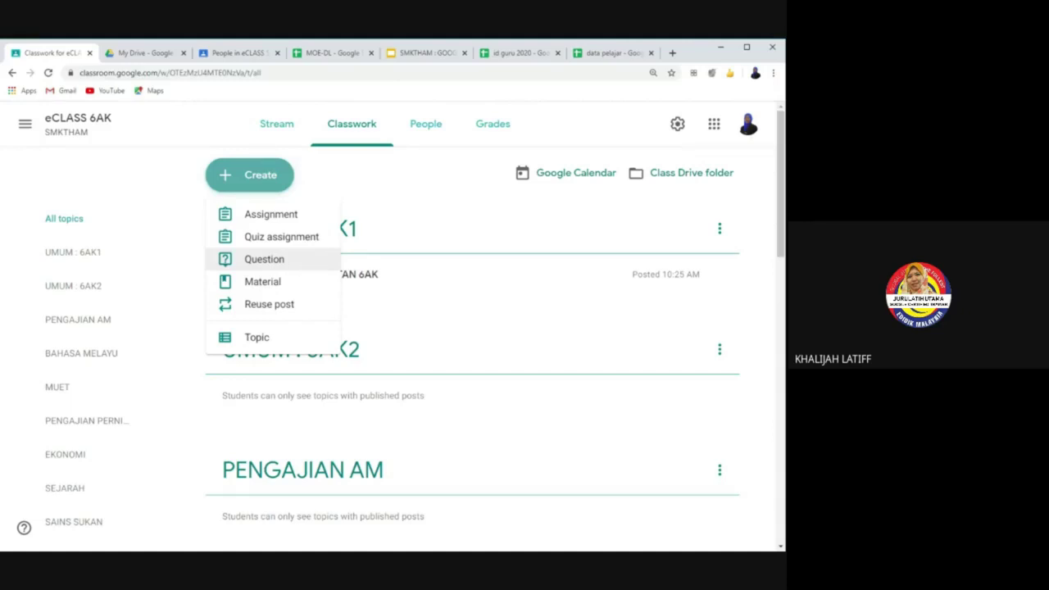
click(302, 267)
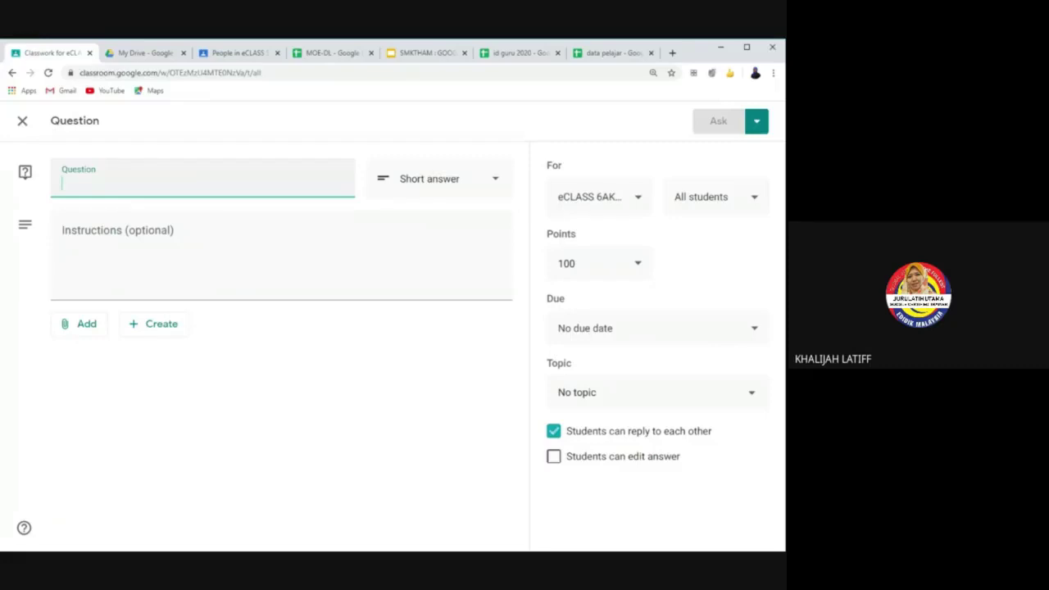
text(RUAG)
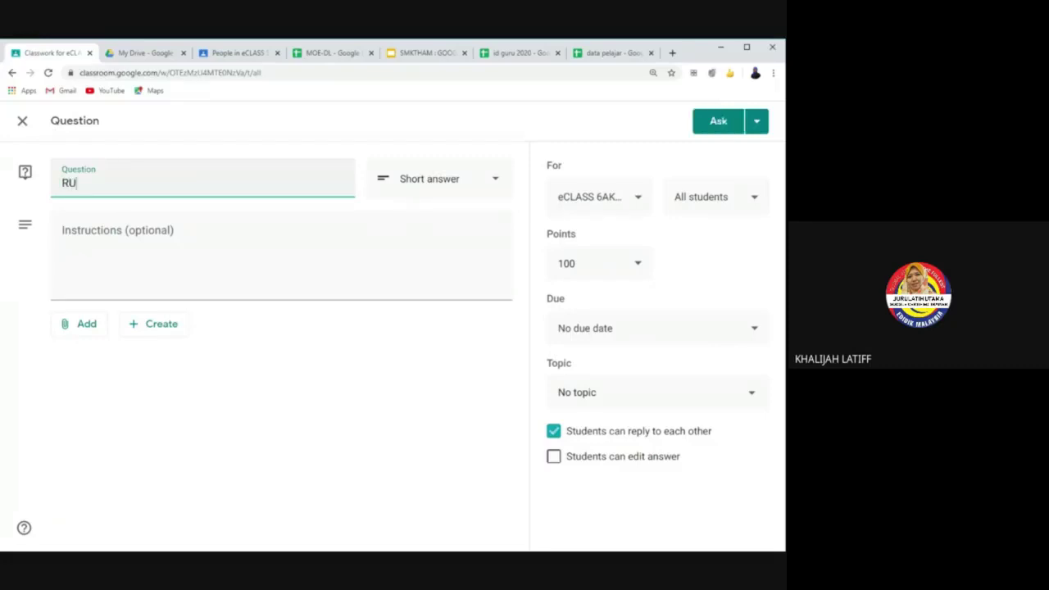
key(BackSpace)
key(BackSpace)
text(N)
key(BackSpace)
text(NG Q&A PAM)
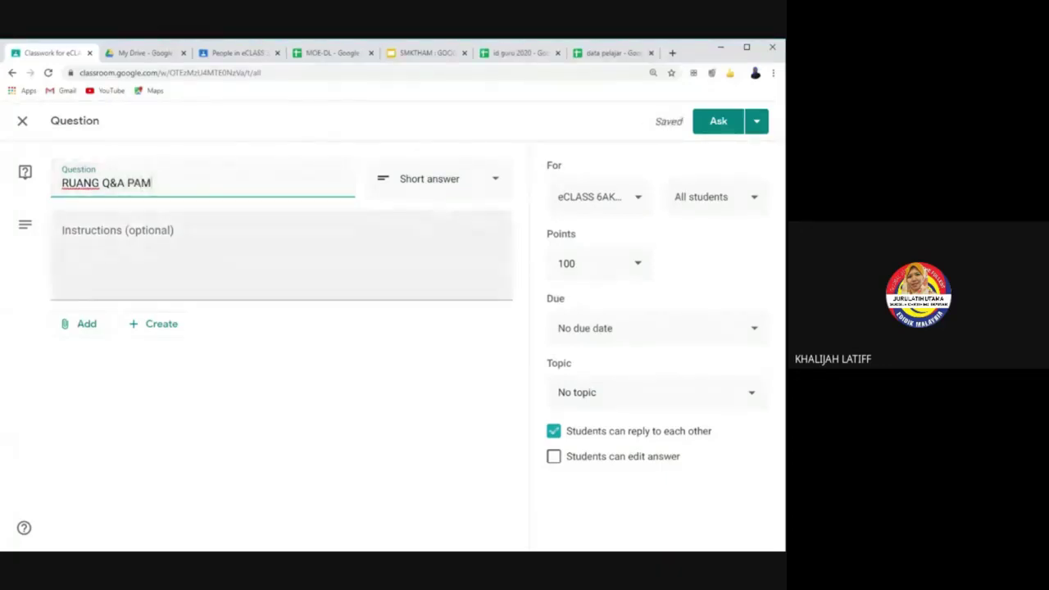
Step: Add the instructions 'Sila nyatakan soalan berkaitan subjek di sini'
click(61, 237)
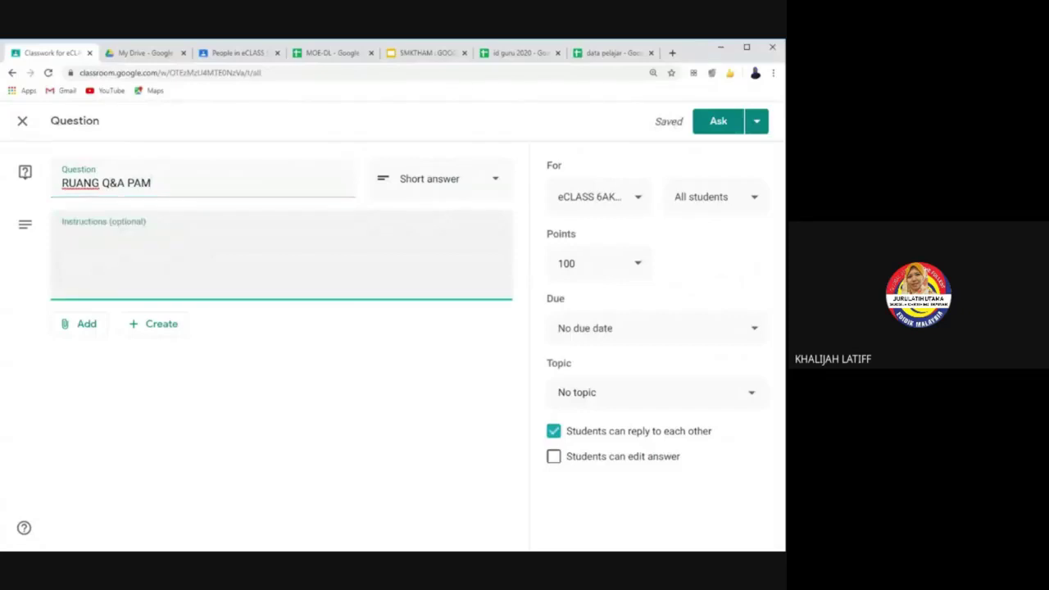
text(Sila )
text(berk)
key(BackSpace)
key(BackSpace)
key(BackSpace)
key(BackSpace)
text(nyatakan soalan berkaitan)
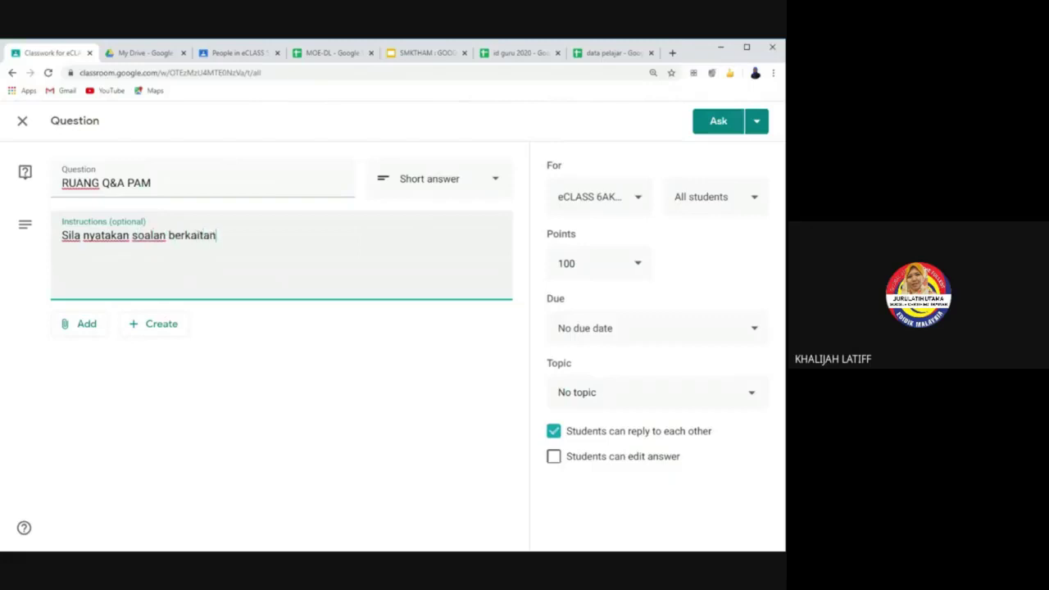
text( subjek di sini)
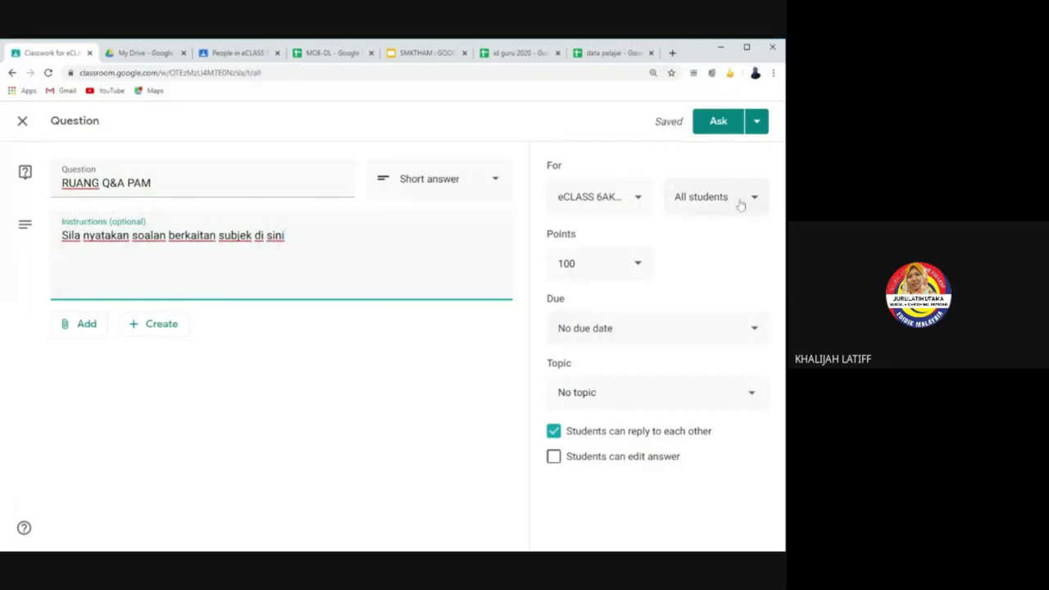
Step: Make the question ungraded with no due date under topic PENGAJIAN AM
click(639, 264)
click(593, 300)
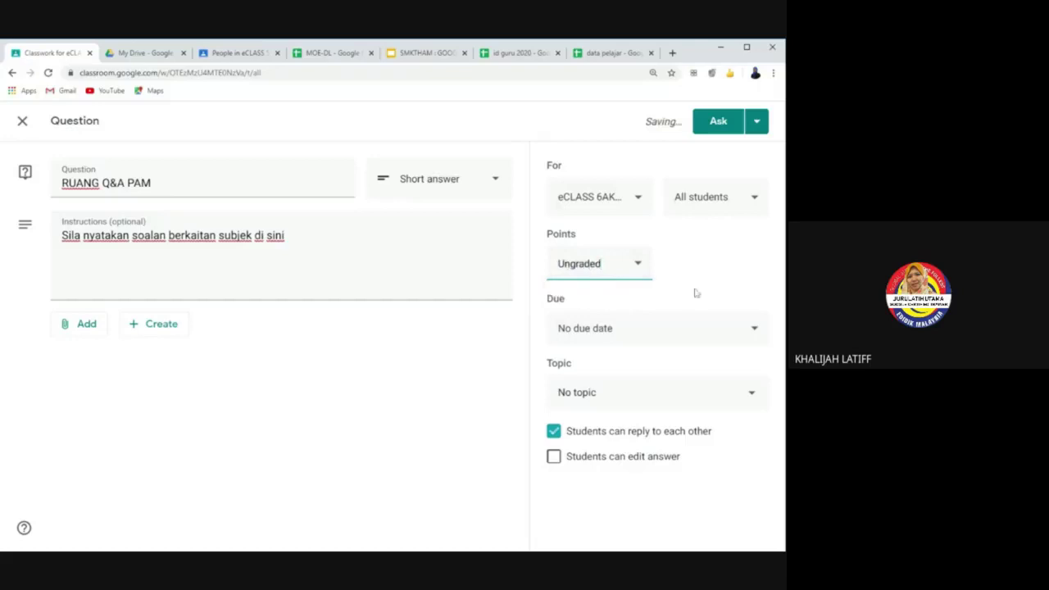
click(737, 334)
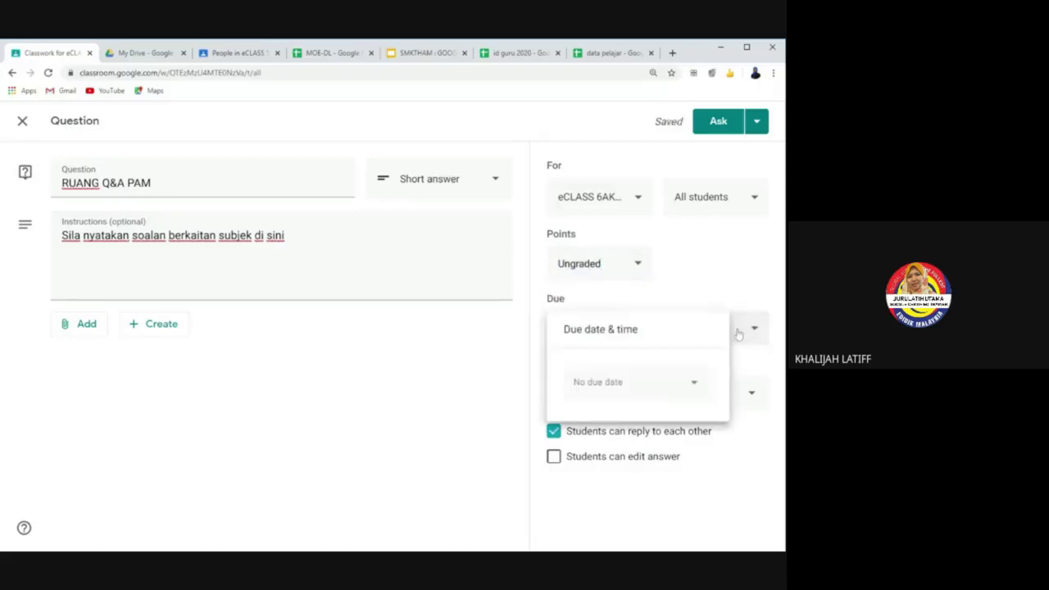
click(737, 334)
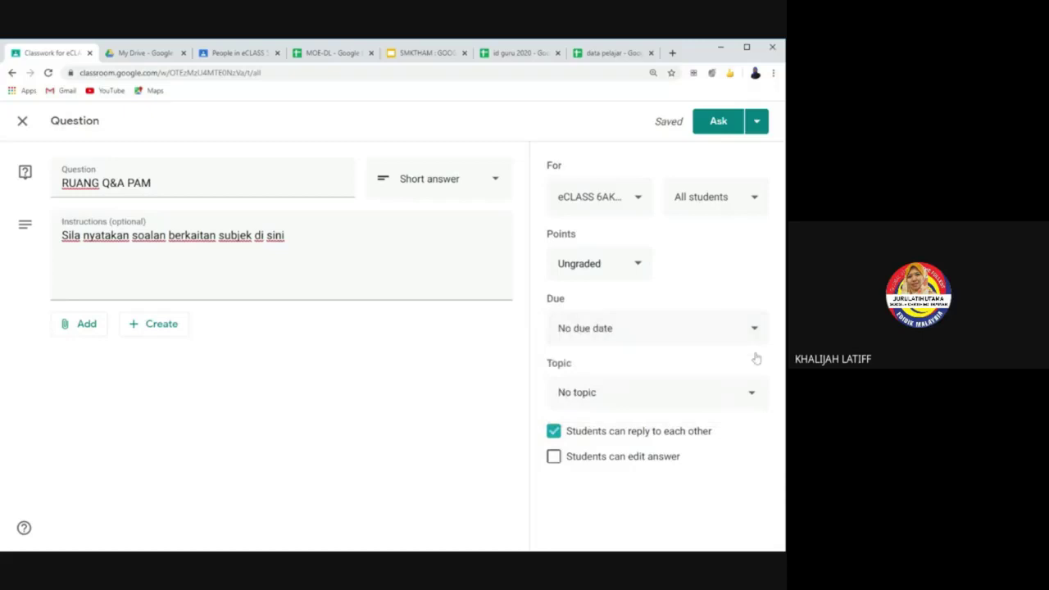
click(743, 399)
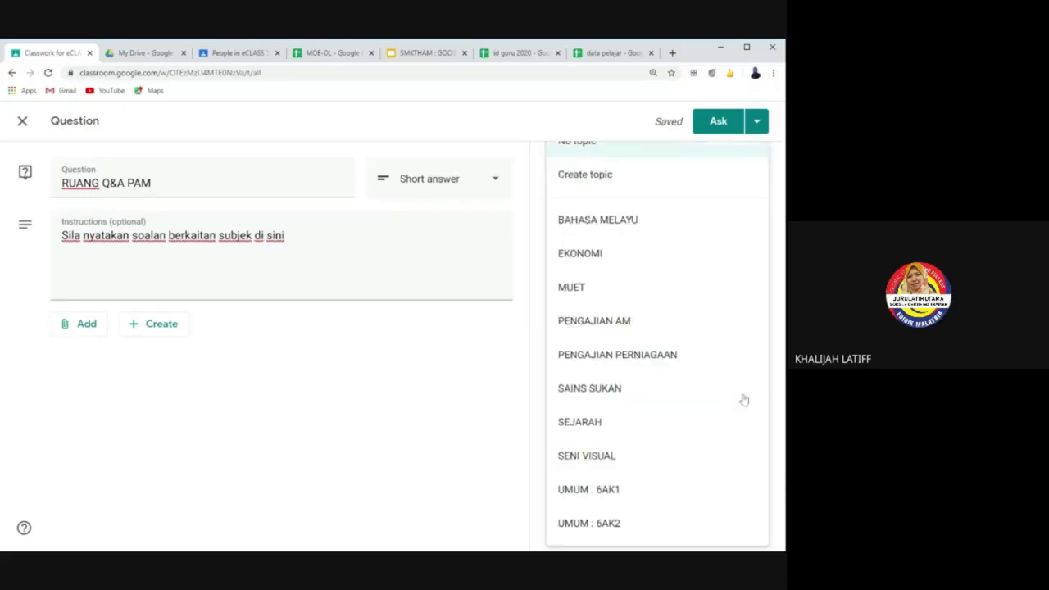
click(660, 333)
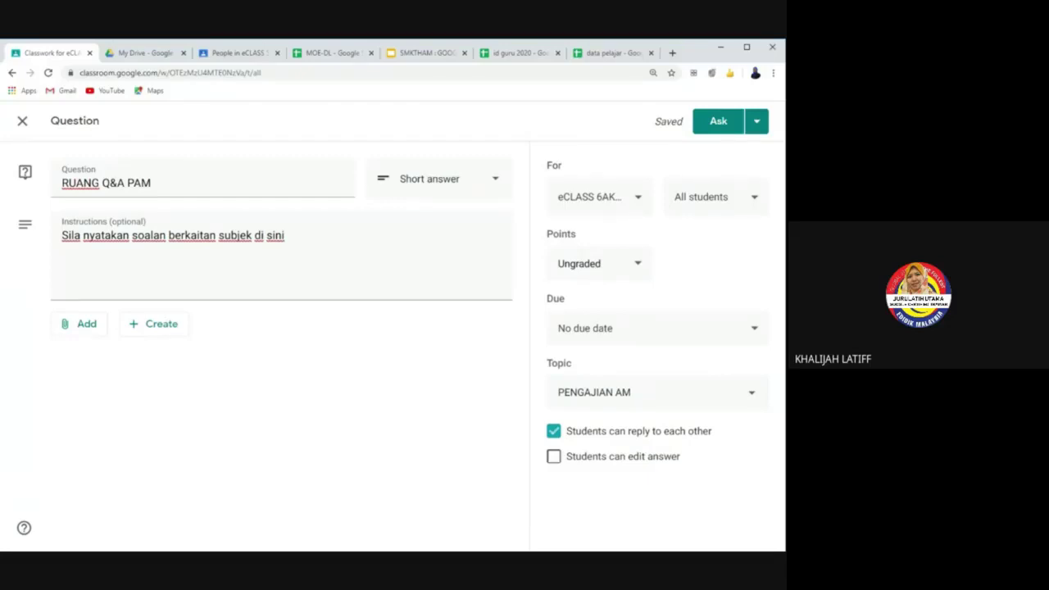
Step: Post the RUANG Q&A PAM question to the class right away
click(721, 123)
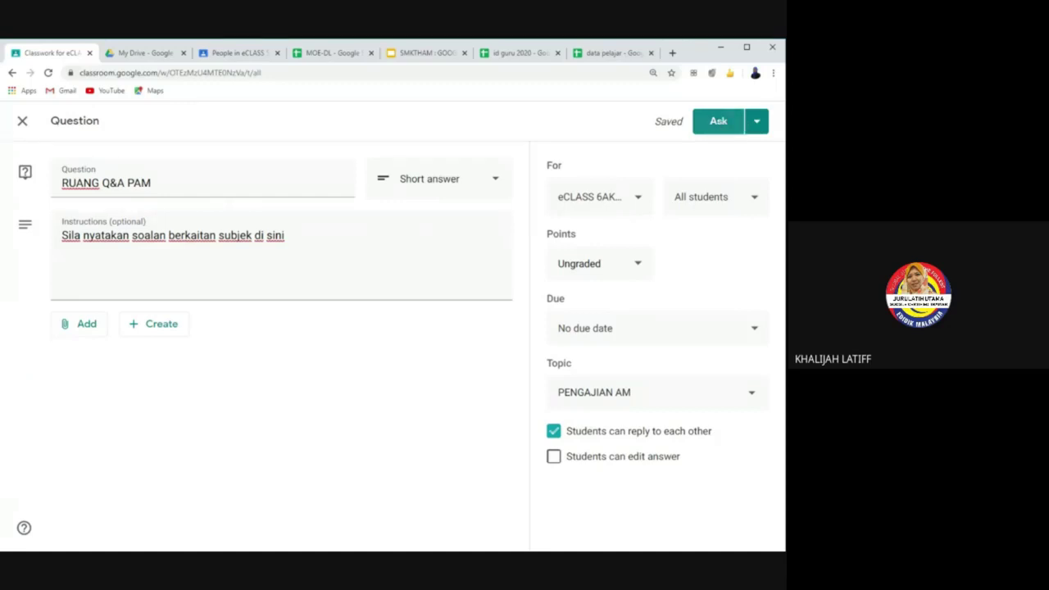
click(757, 123)
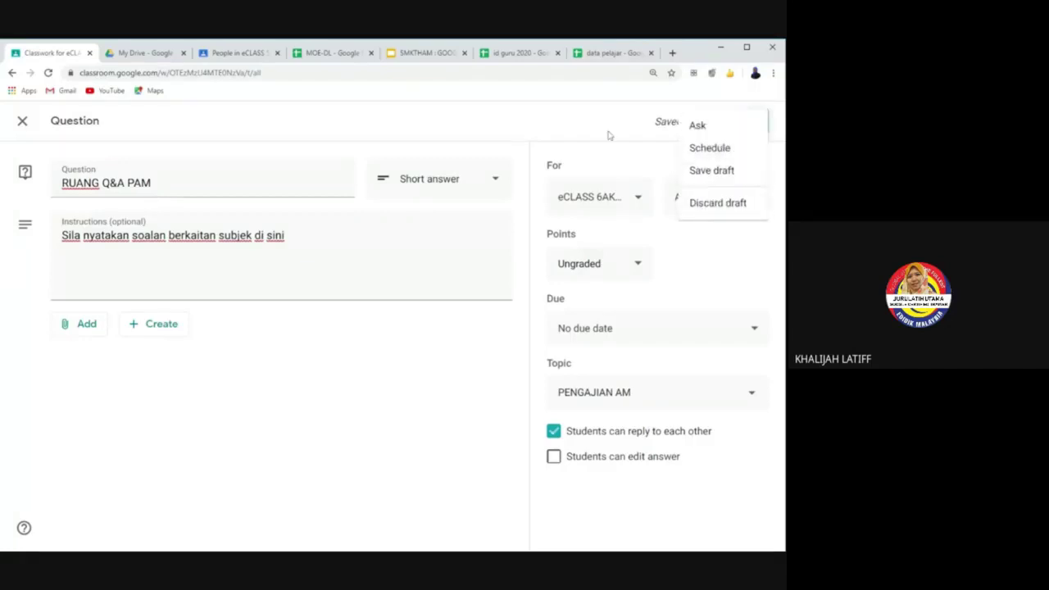
click(615, 139)
click(717, 130)
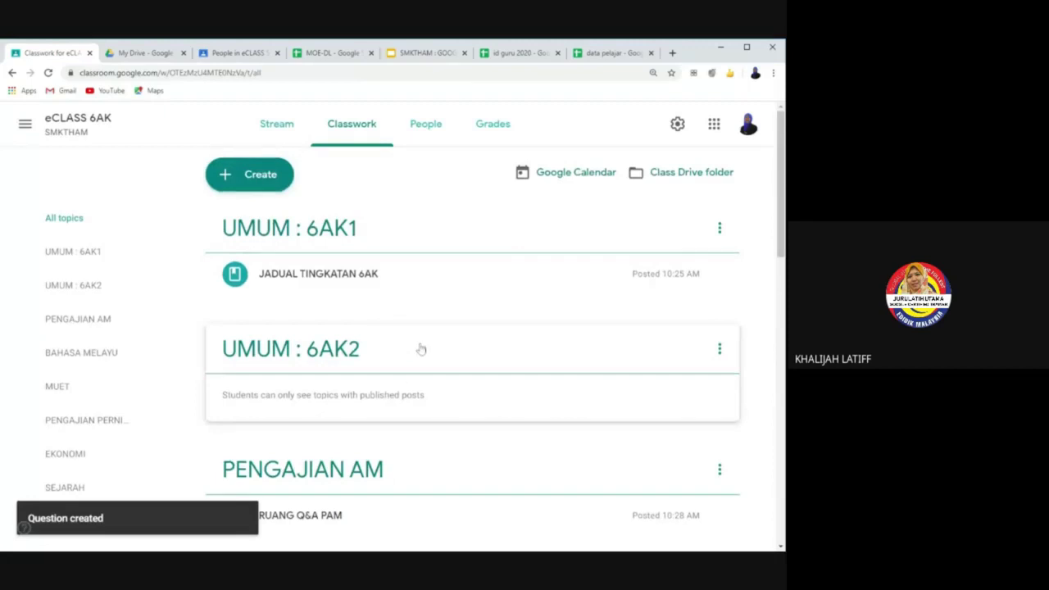
scroll(420, 349, down, 2)
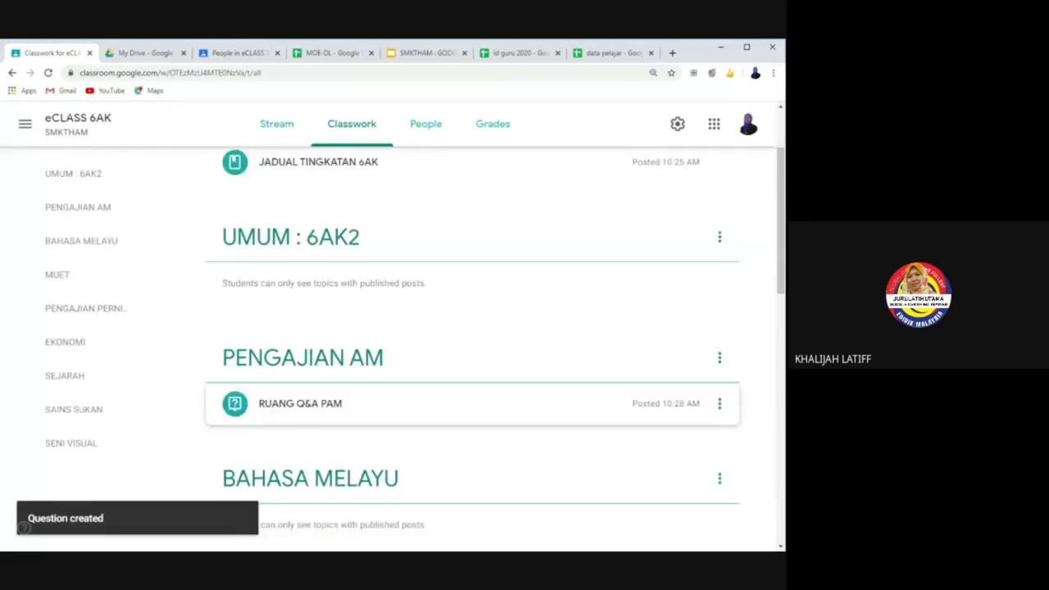
click(426, 125)
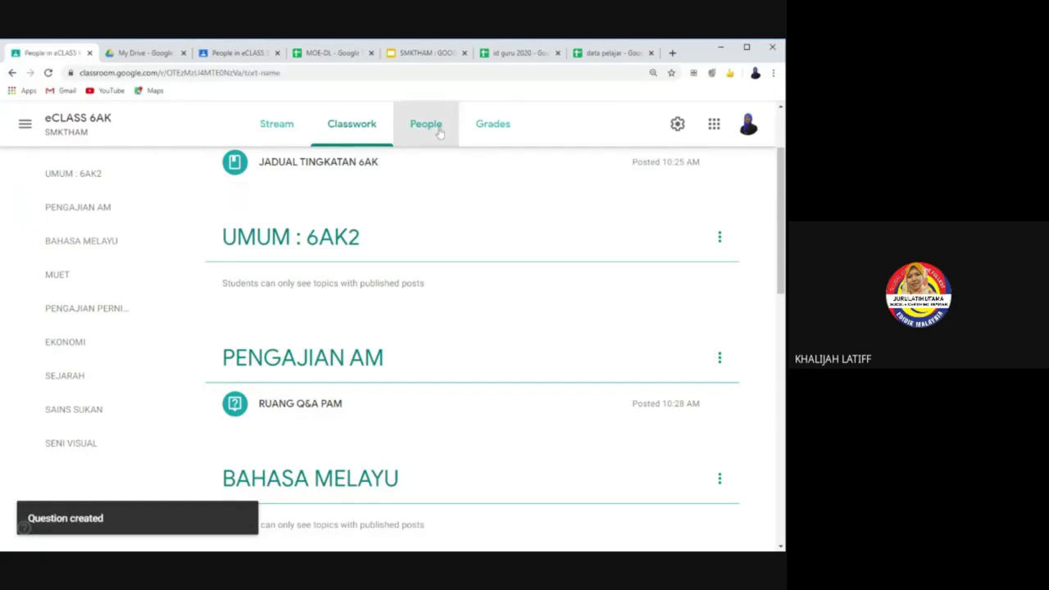
scroll(459, 497, down, 3)
scroll(276, 339, up, 3)
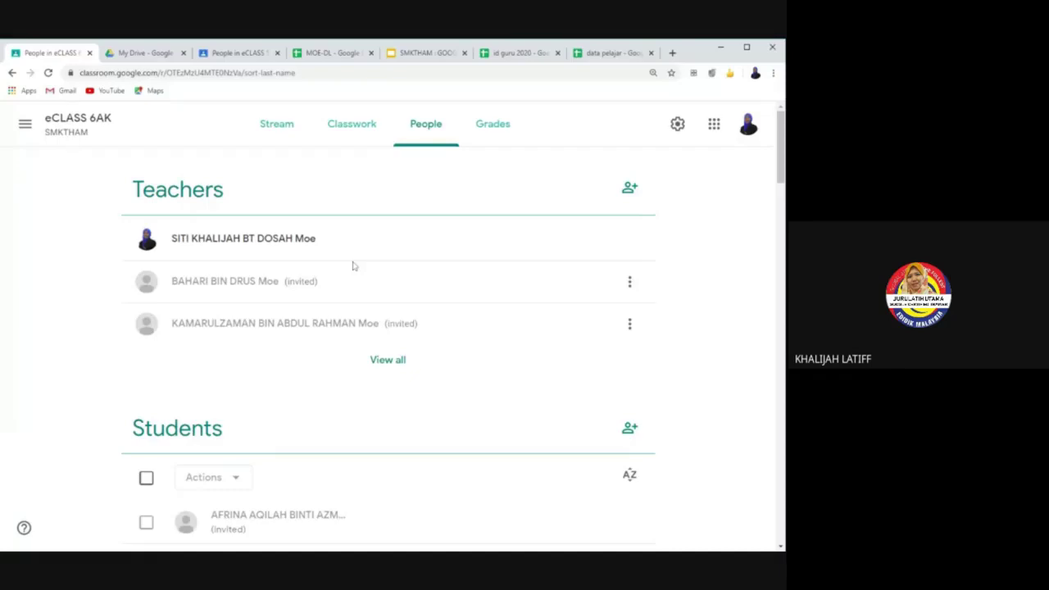
click(358, 136)
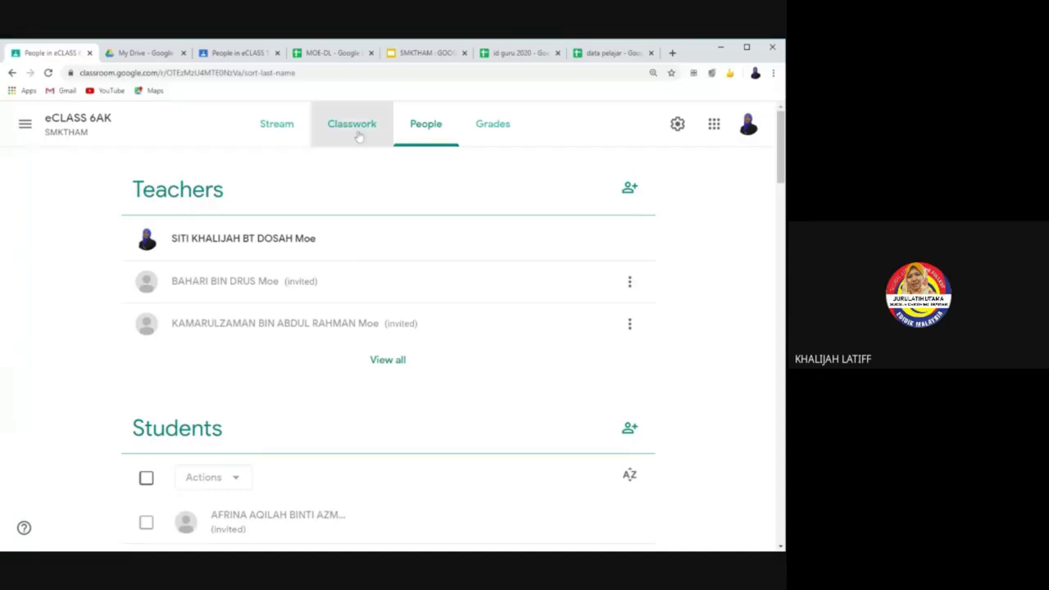
scroll(348, 344, up, 2)
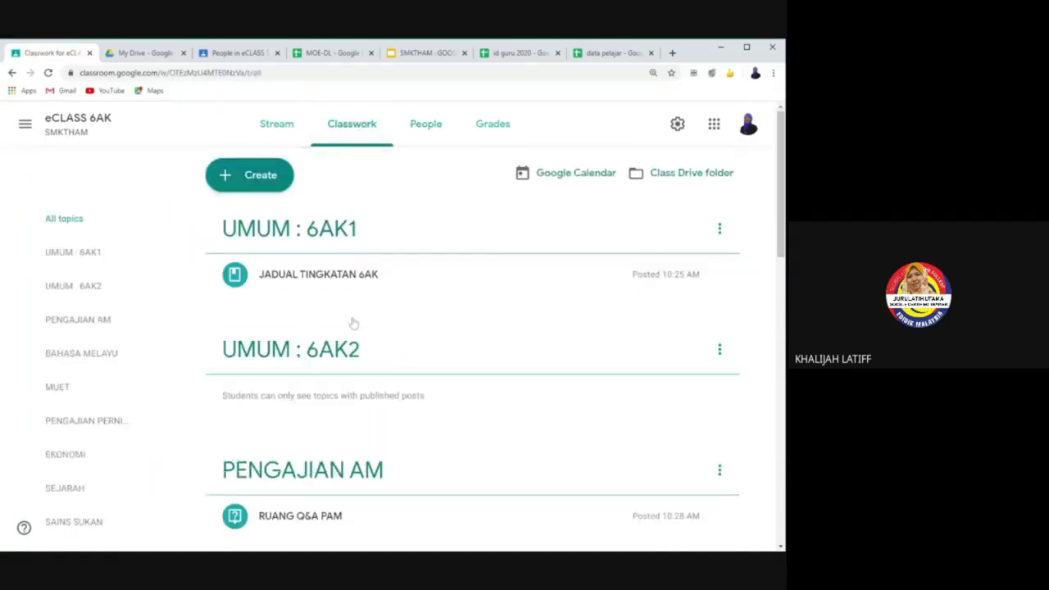
scroll(339, 278, down, 1)
scroll(339, 277, up, 1)
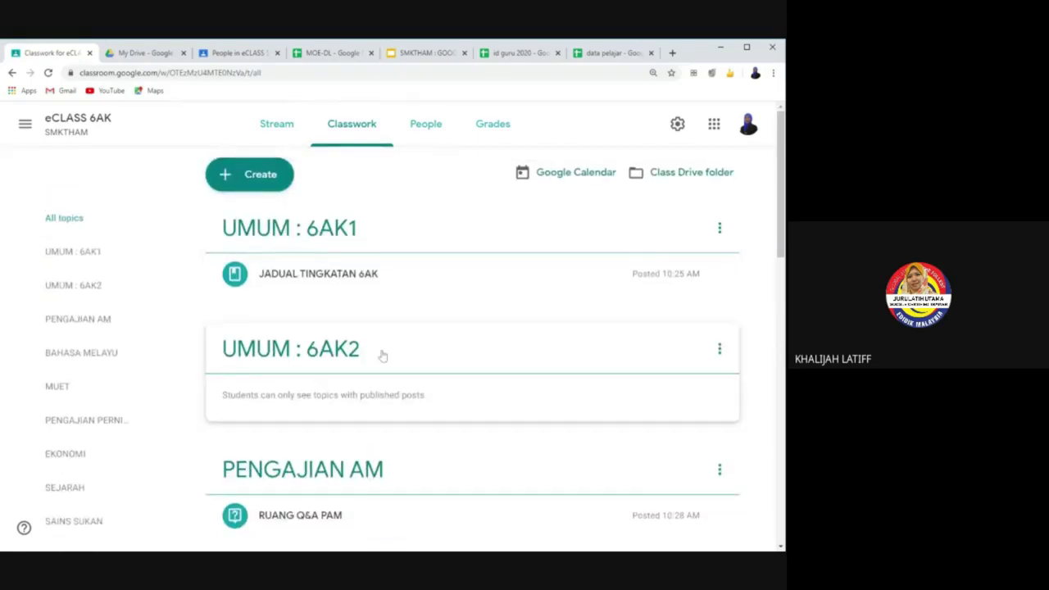
scroll(332, 347, down, 2)
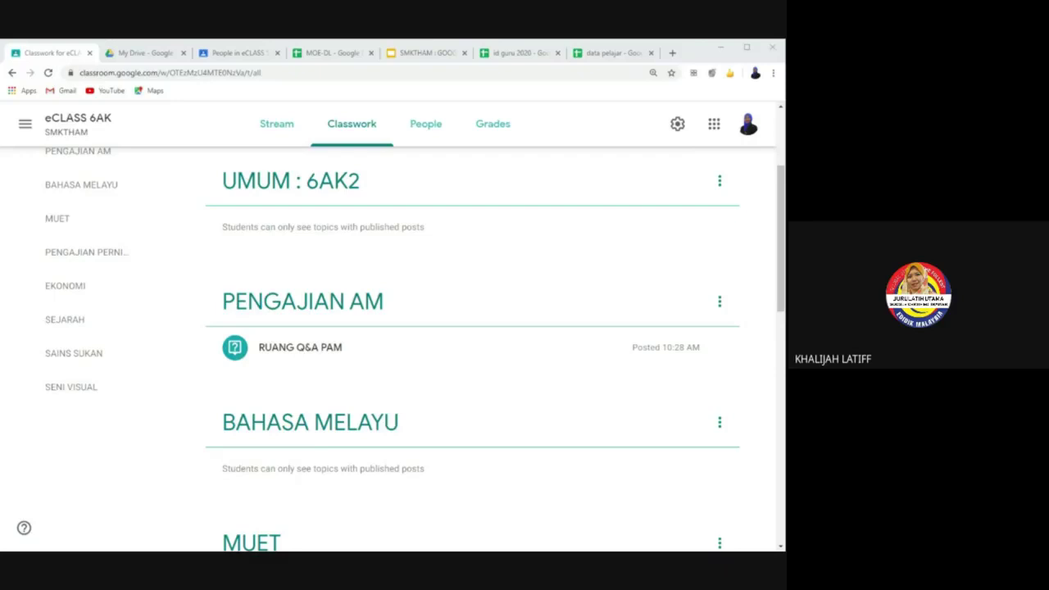
scroll(276, 265, up, 3)
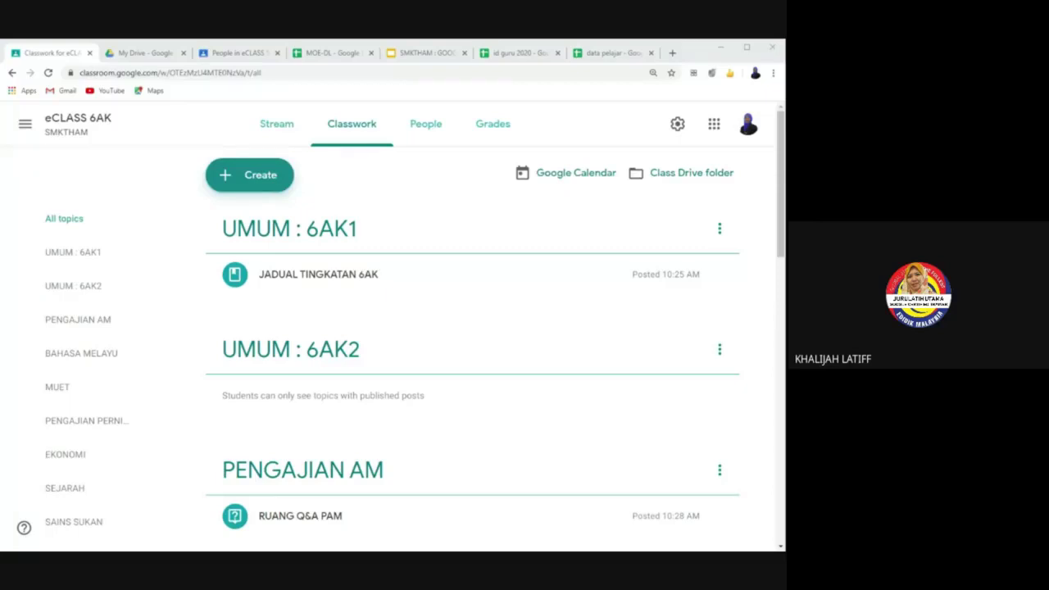
click(276, 176)
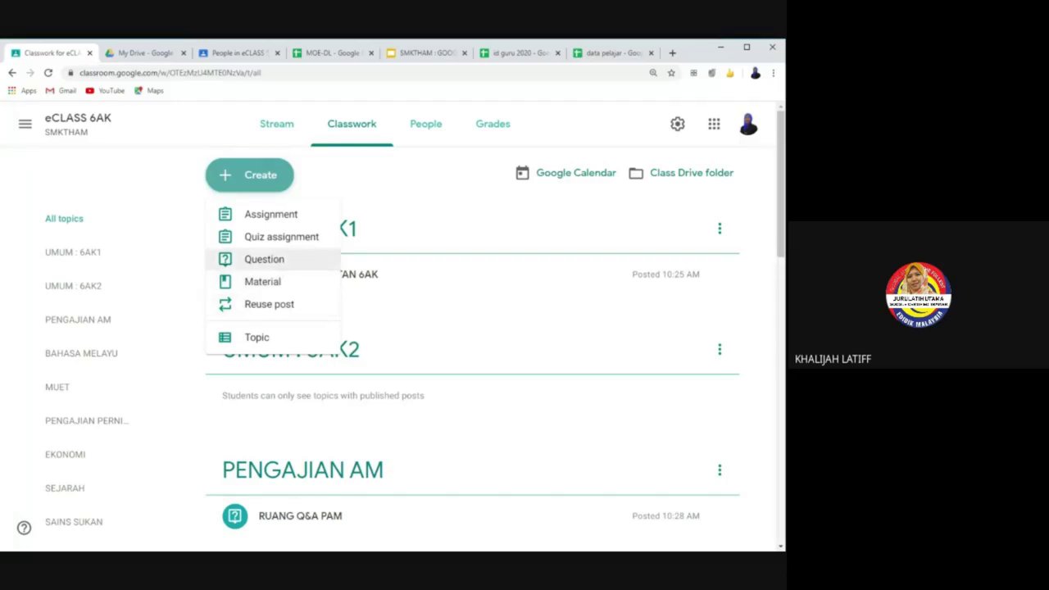
click(758, 307)
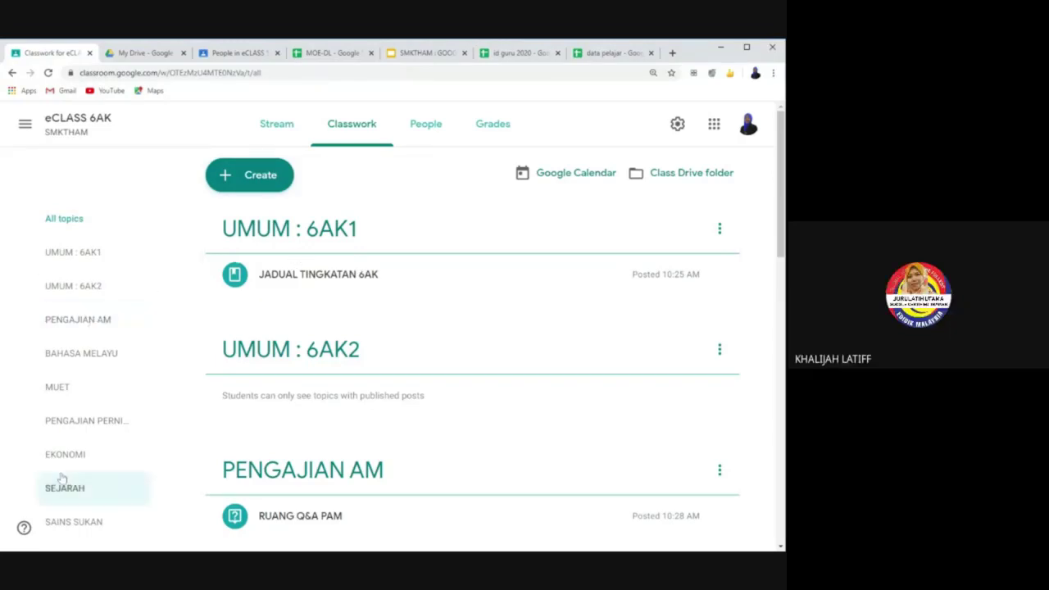
Step: Switch between People and Classwork twice and scroll through the Classwork topics
scroll(66, 484, down, 2)
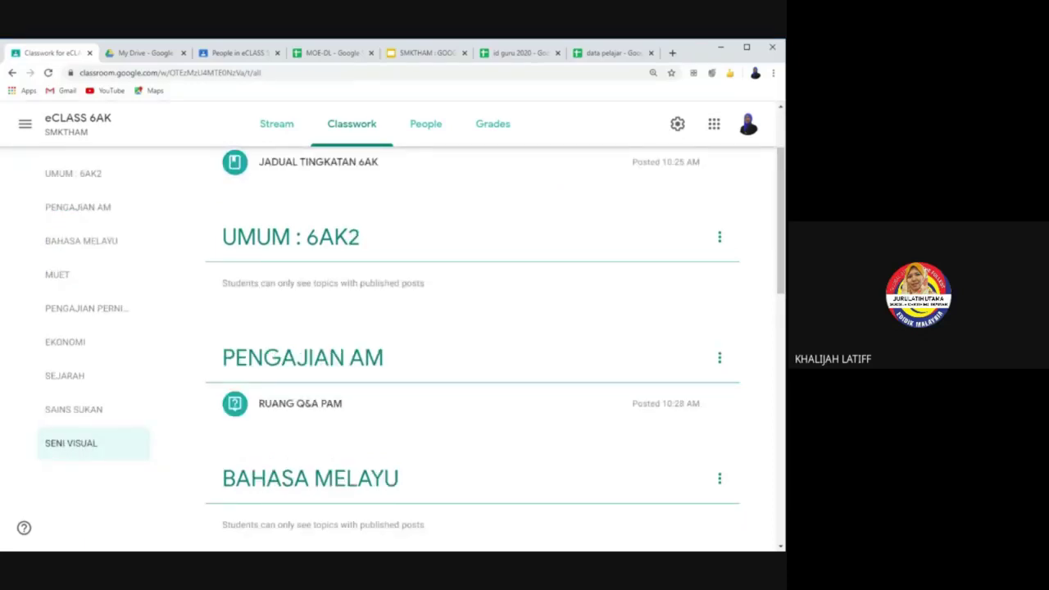
click(438, 139)
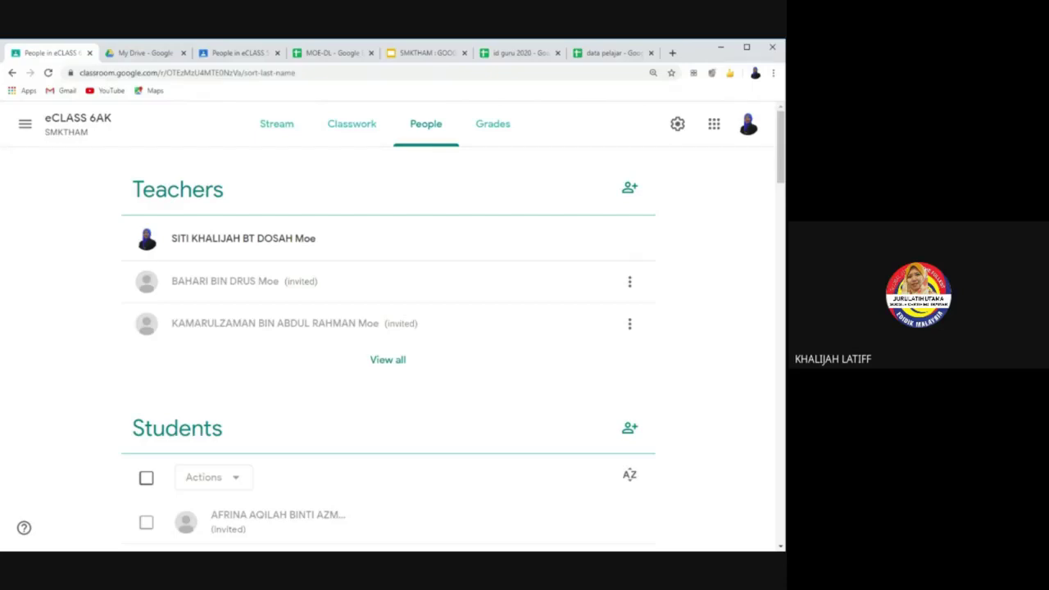
click(350, 135)
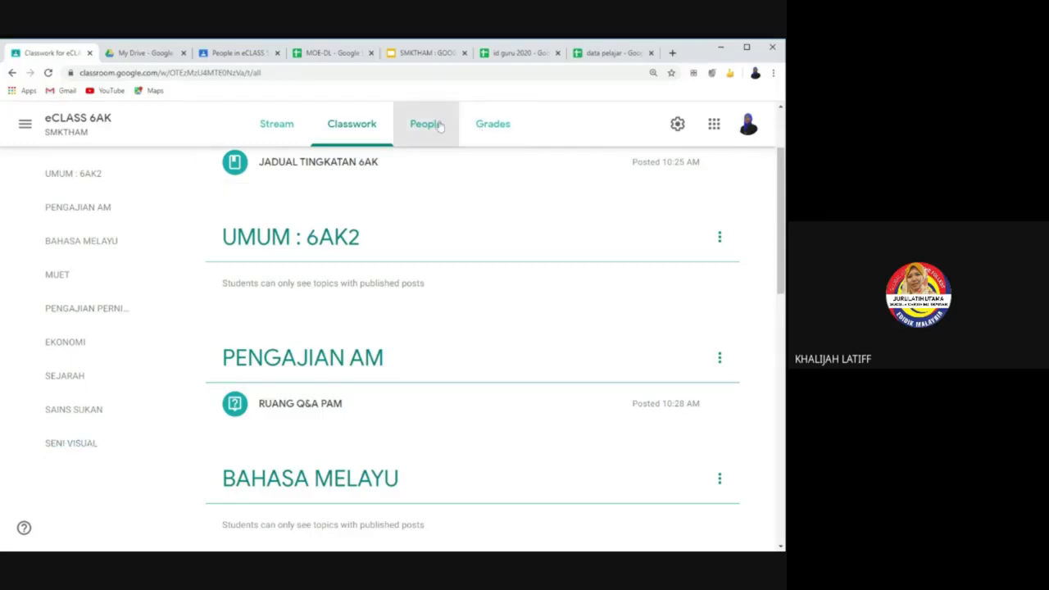
click(456, 141)
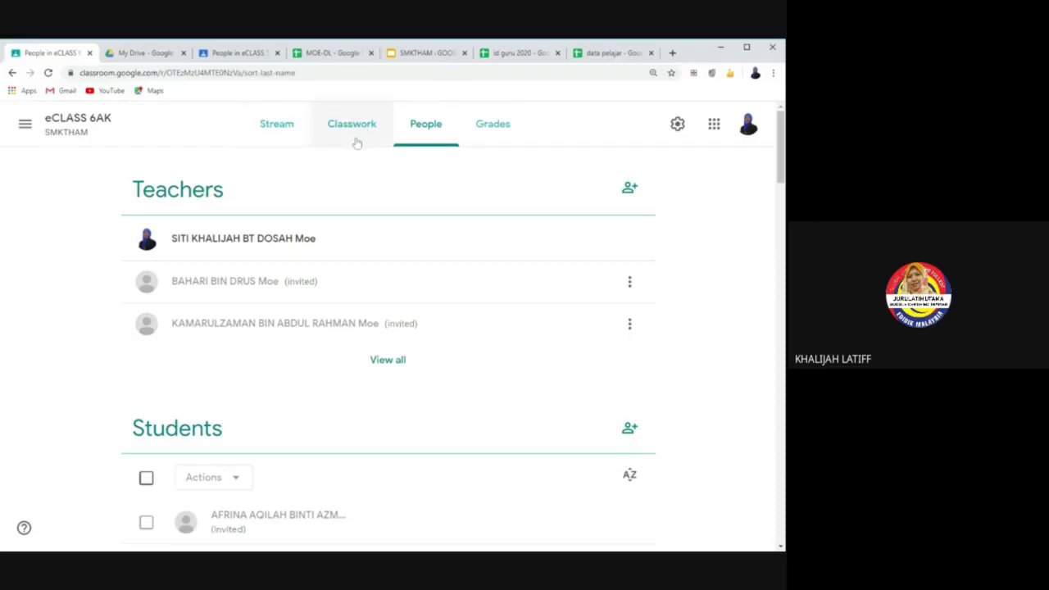
click(356, 144)
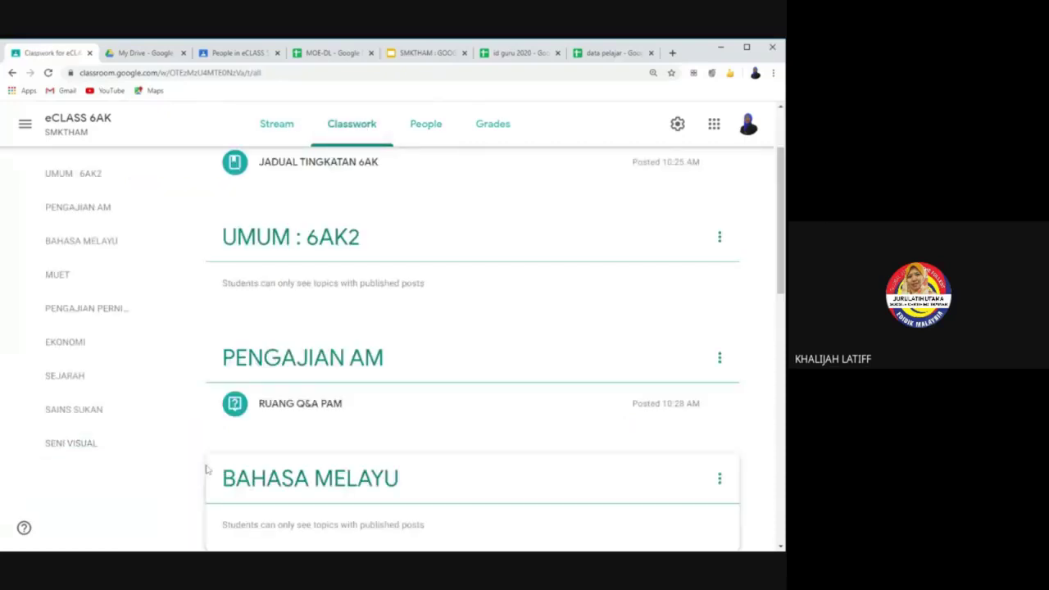
scroll(333, 484, down, 1)
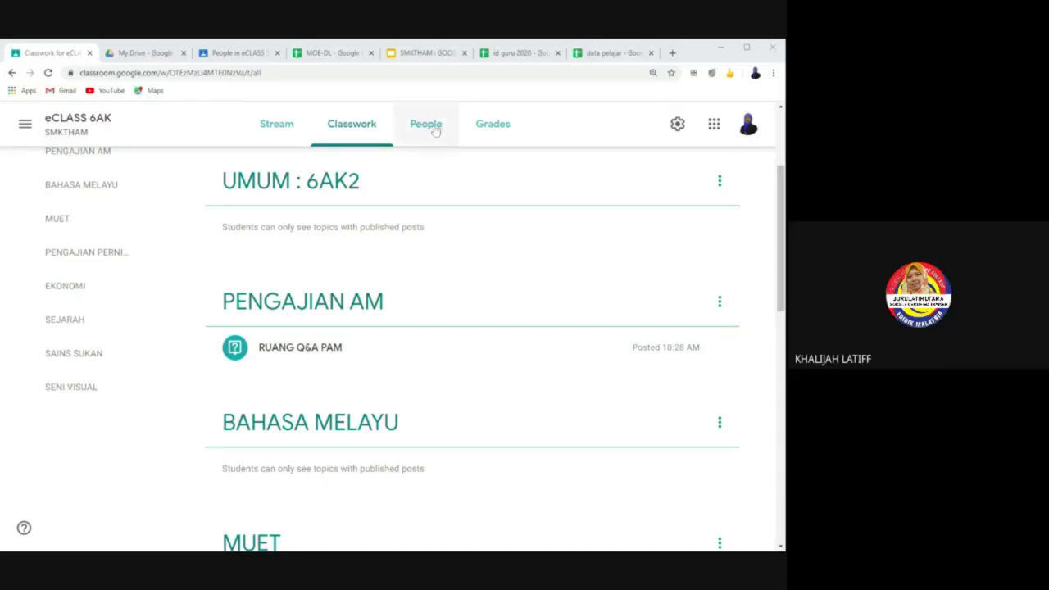
scroll(102, 176, up, 2)
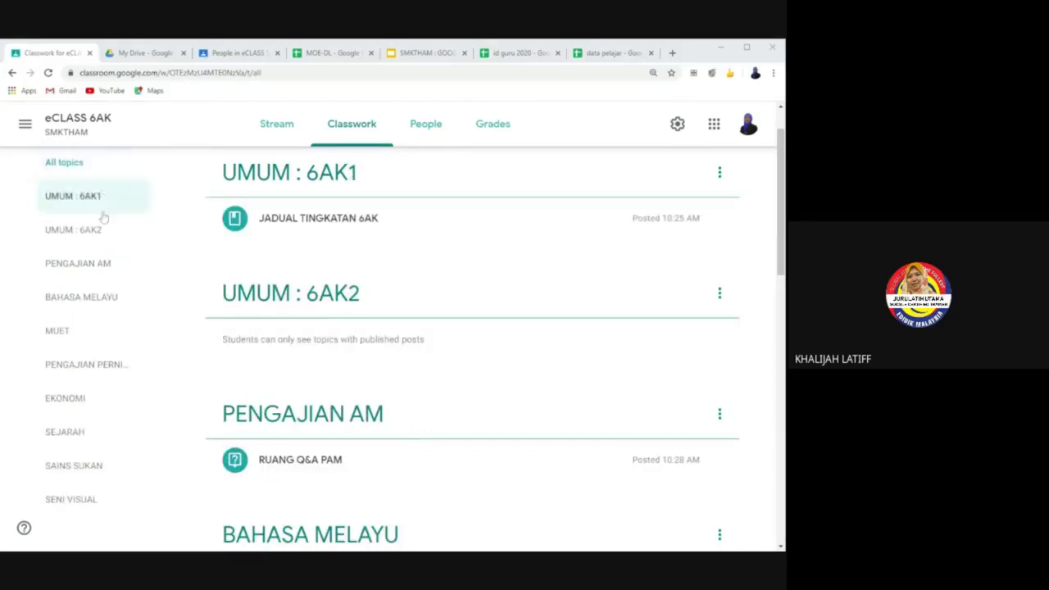
scroll(73, 369, down, 3)
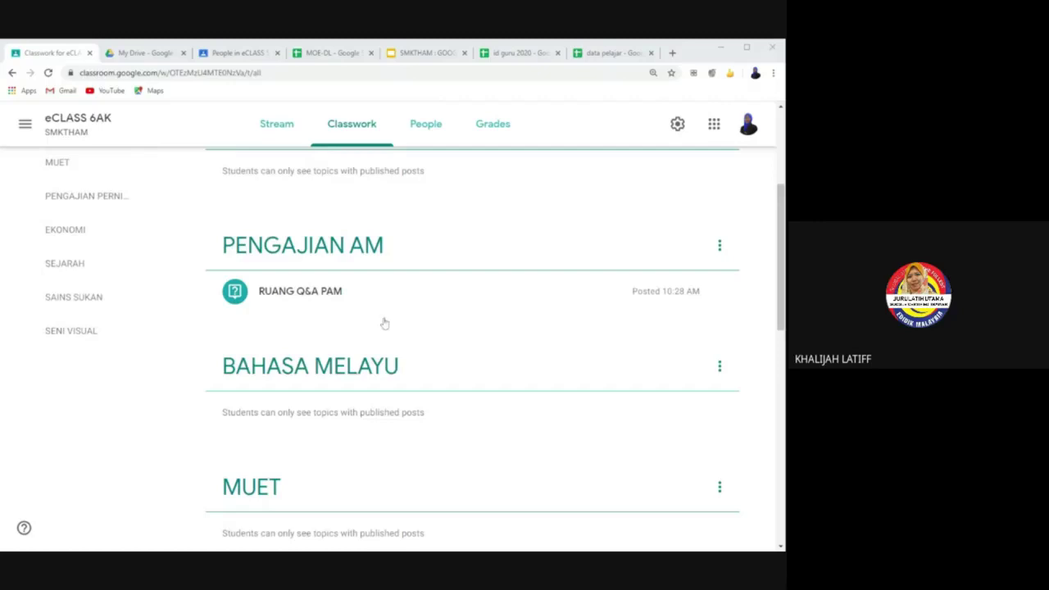
scroll(368, 340, up, 3)
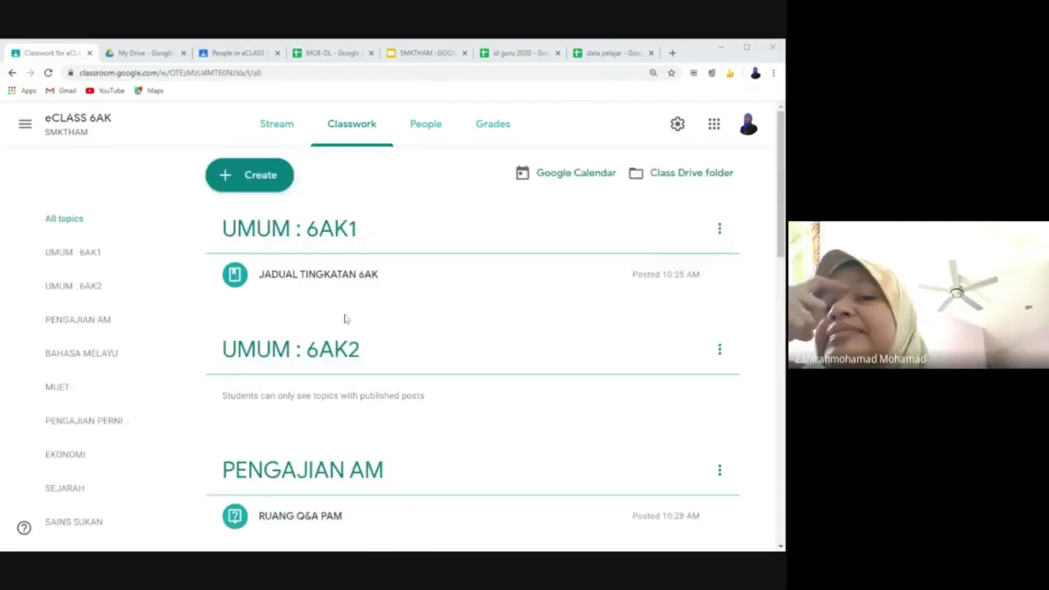
Step: Start a new Question post, then close its editor without posting
click(266, 176)
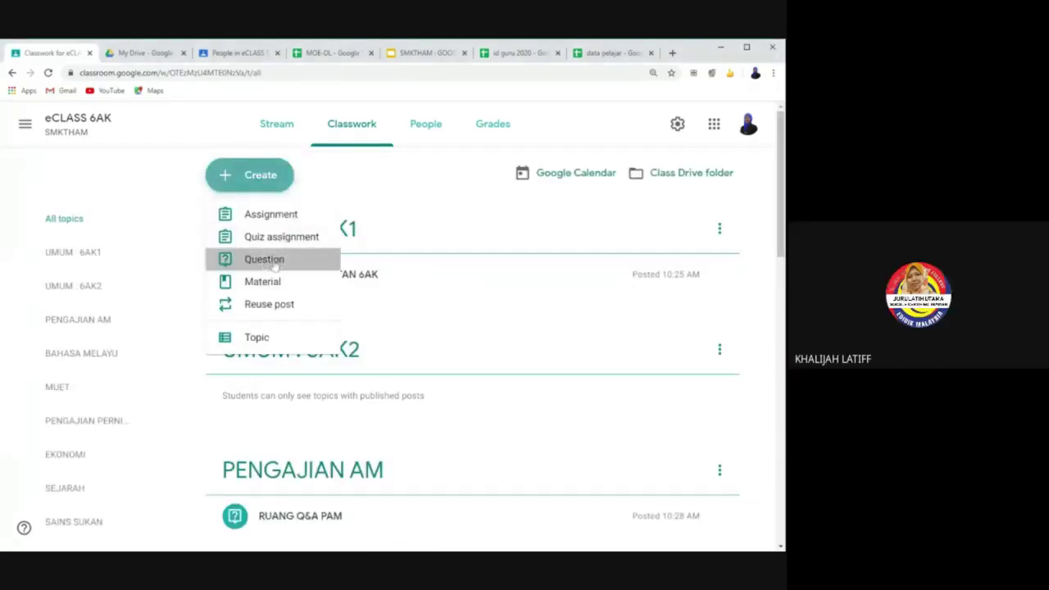
click(272, 261)
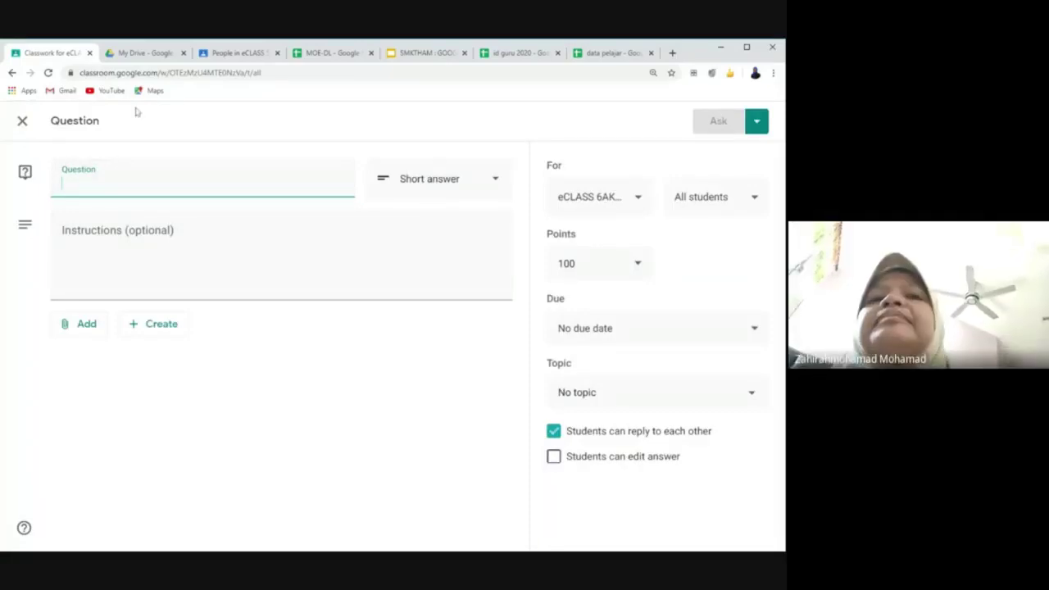
click(22, 120)
Step: Choose Reuse post from Create, then cancel the Select class dialog
click(260, 176)
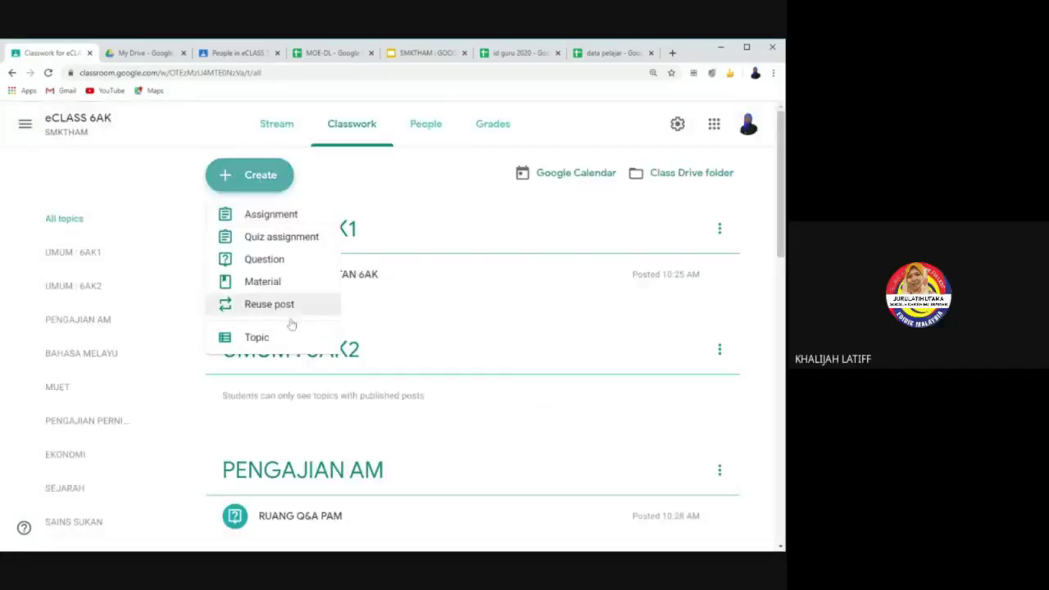
click(260, 304)
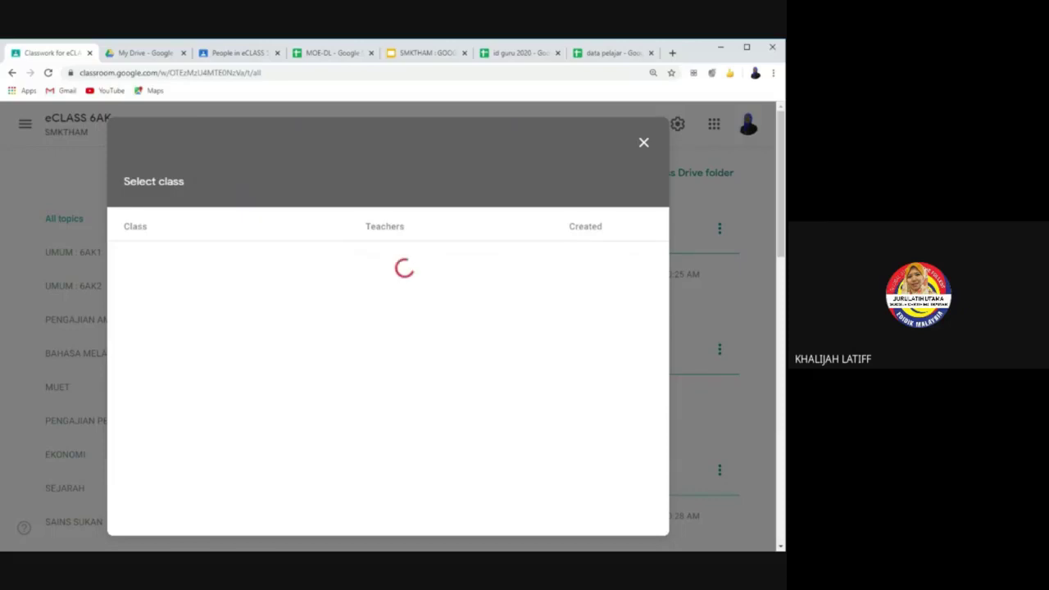
click(644, 145)
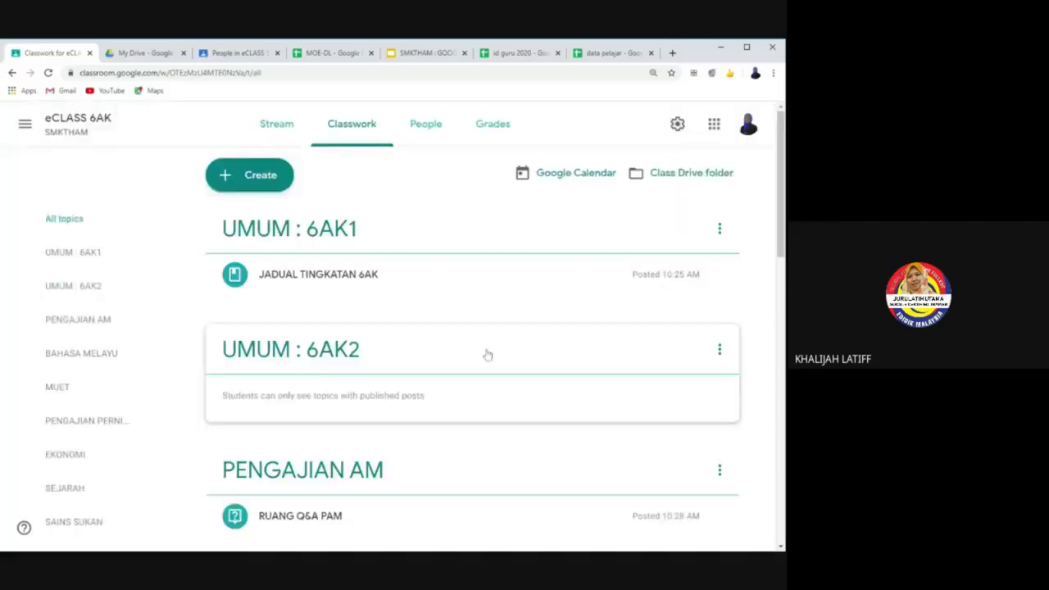
Step: Scroll down the Classwork page to review the topics
scroll(115, 485, down, 2)
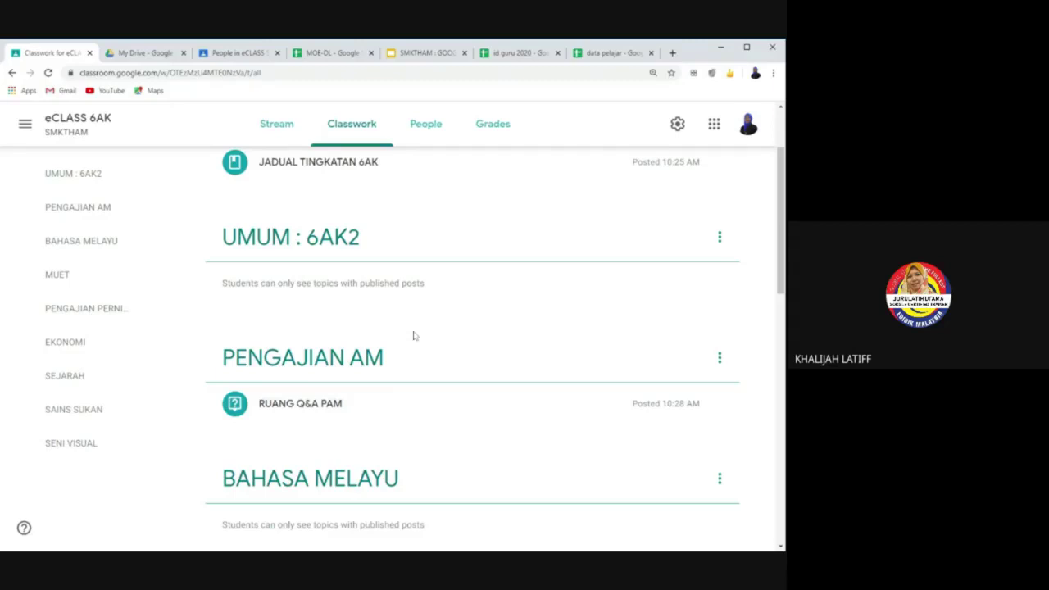
scroll(414, 335, up, 1)
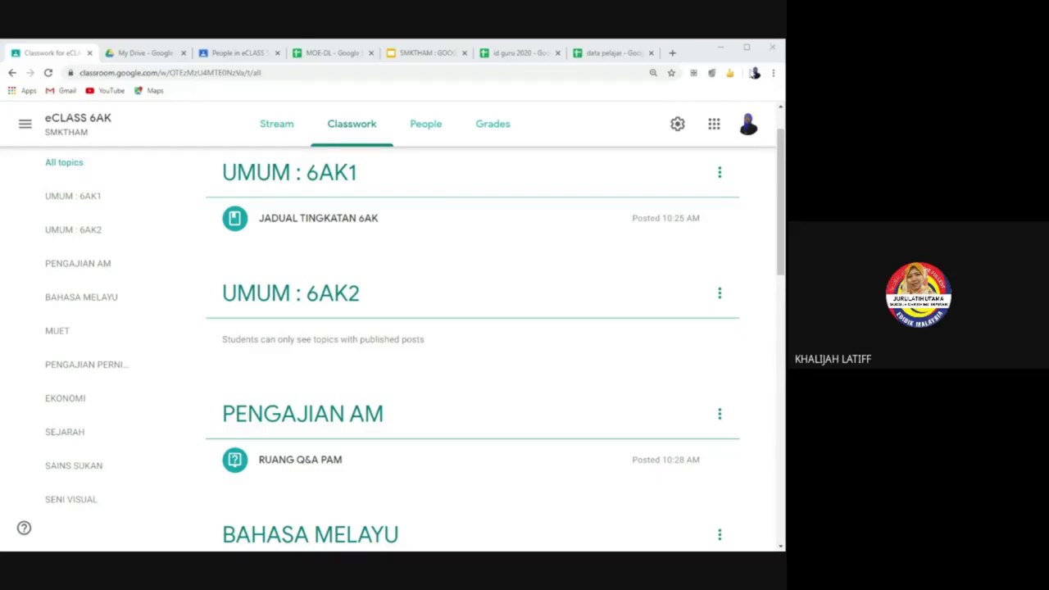
scroll(585, 307, up, 2)
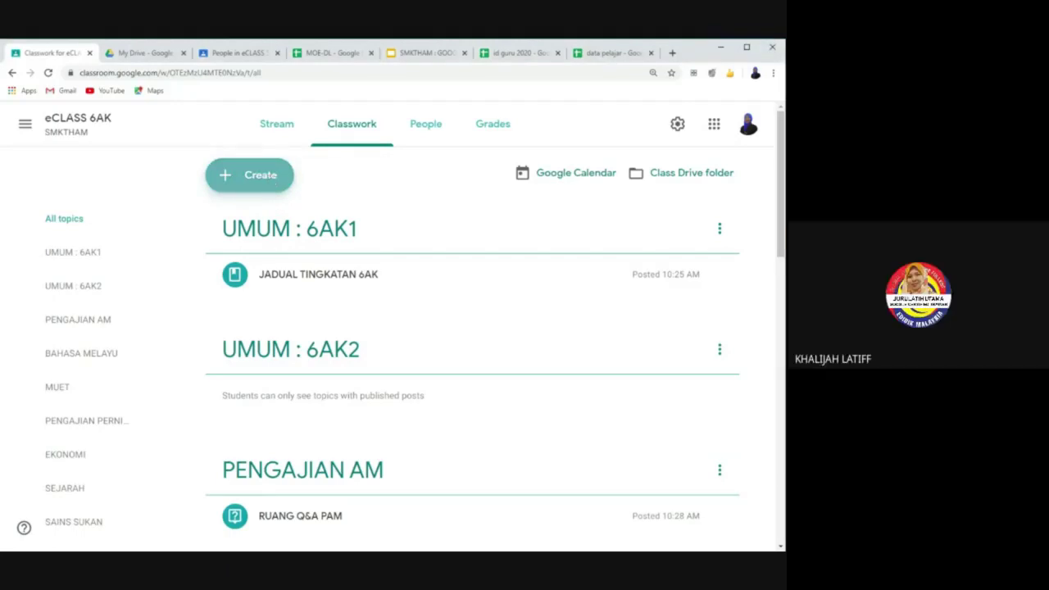
Step: Create a new Material titled 'NOTA PENGAJIAN AM' and show its Add options
click(273, 178)
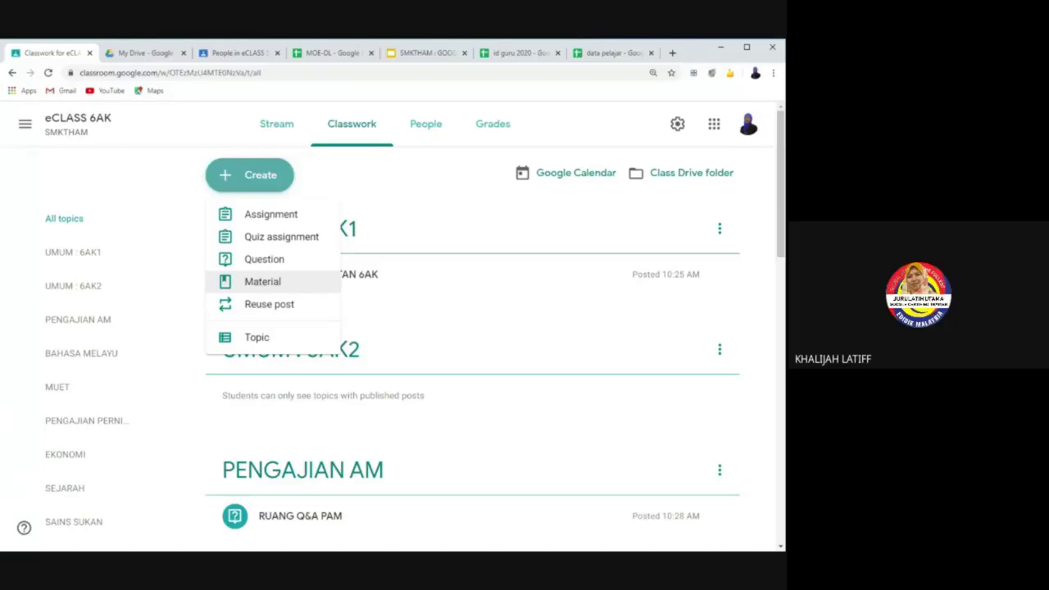
click(295, 286)
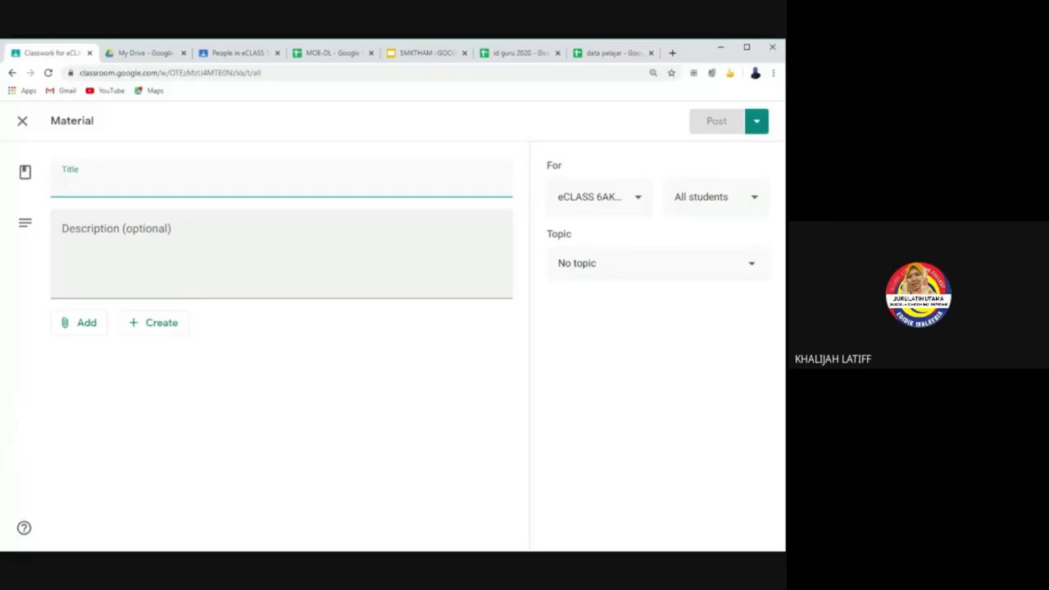
text(n)
key(BackSpace)
text(NOTA P)
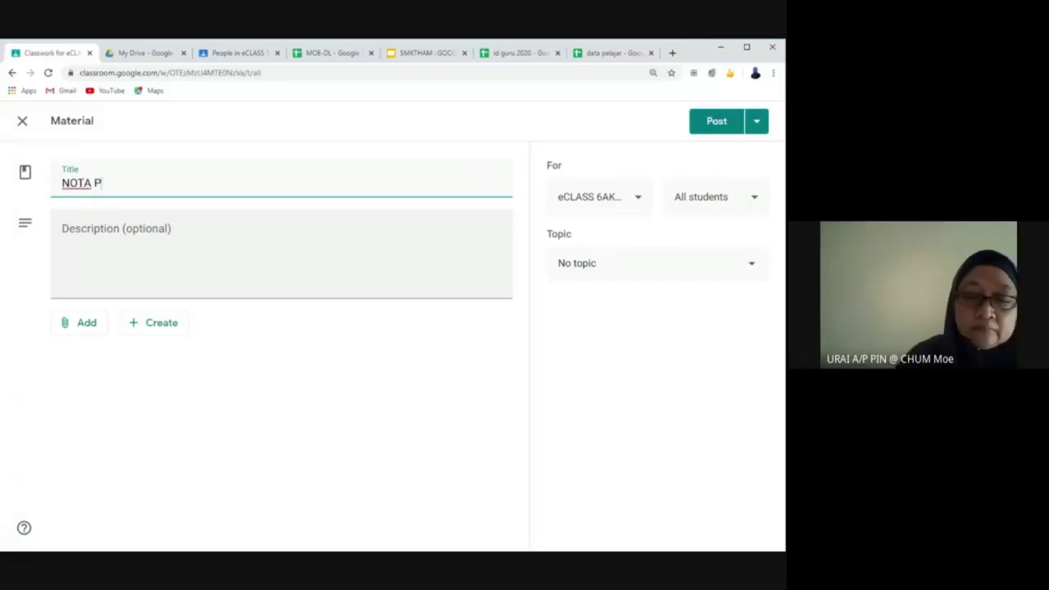
text(ENGAJIAN AM)
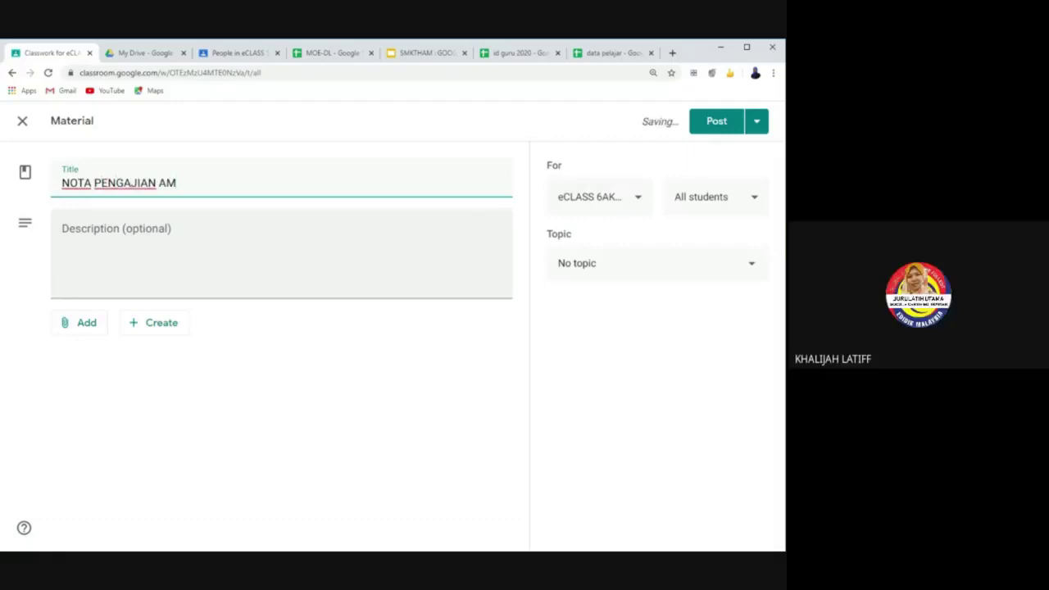
click(87, 325)
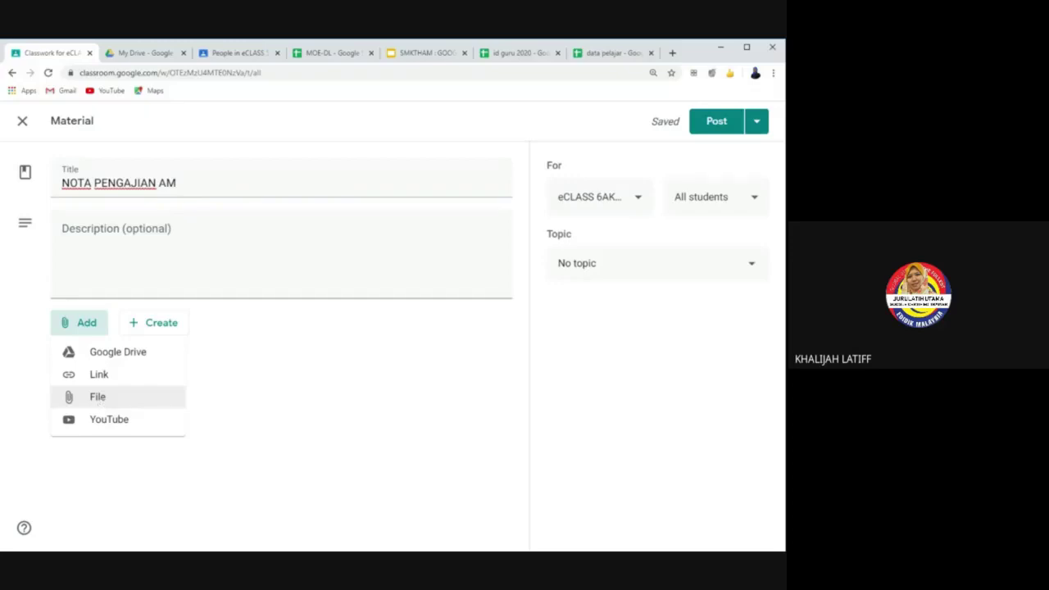
Step: Pick Doa mohon keturunan yang baik.png from the computer and upload it
click(99, 398)
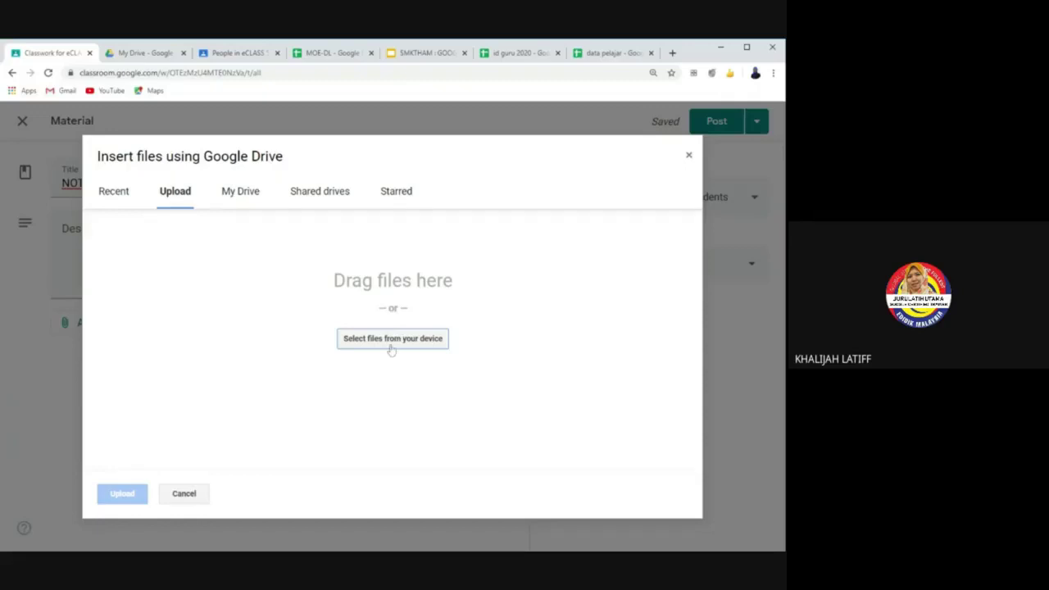
click(391, 349)
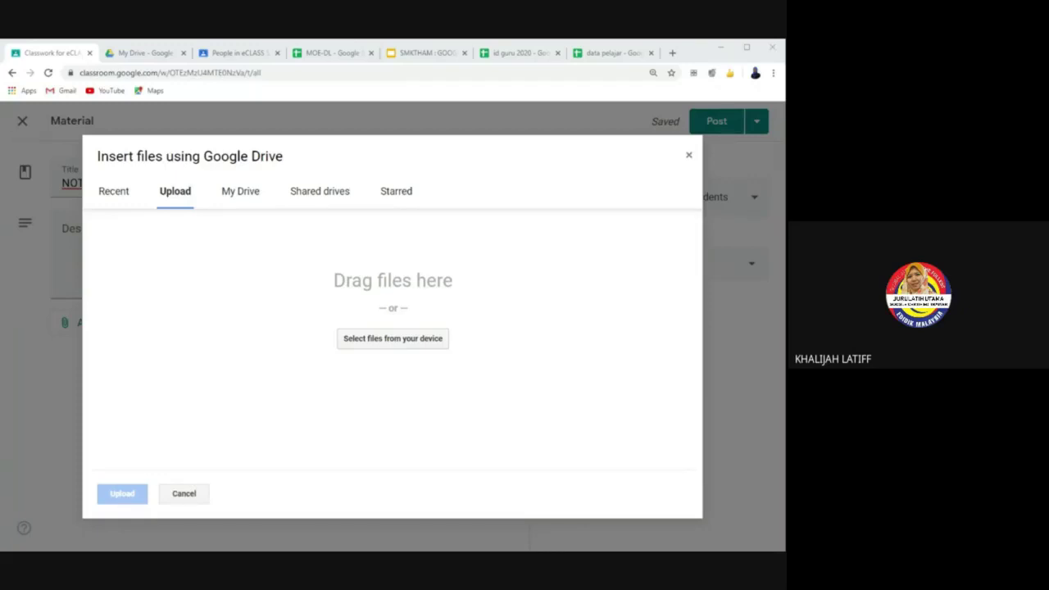
click(445, 458)
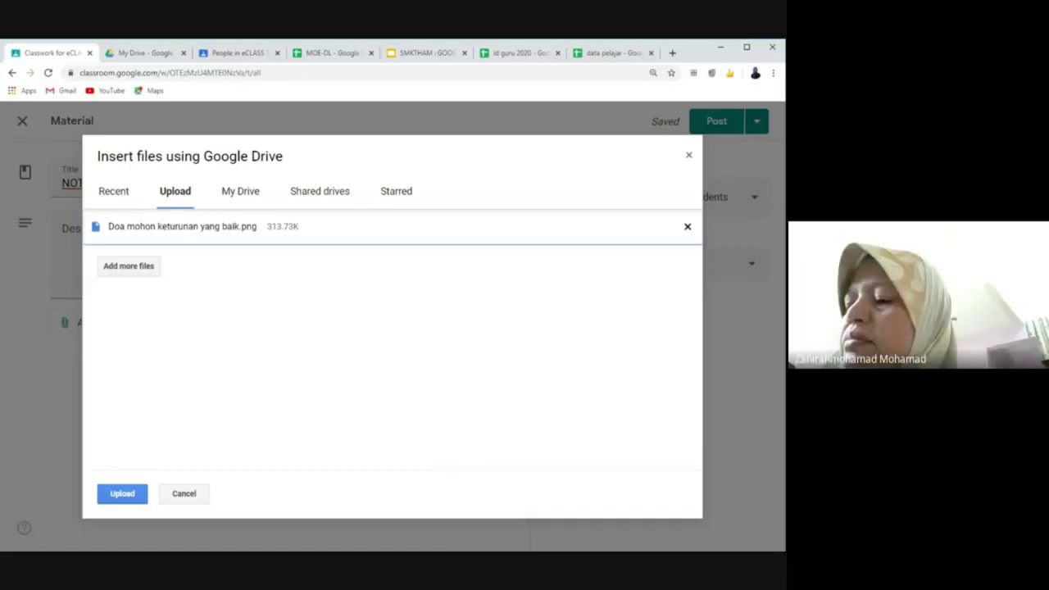
click(131, 498)
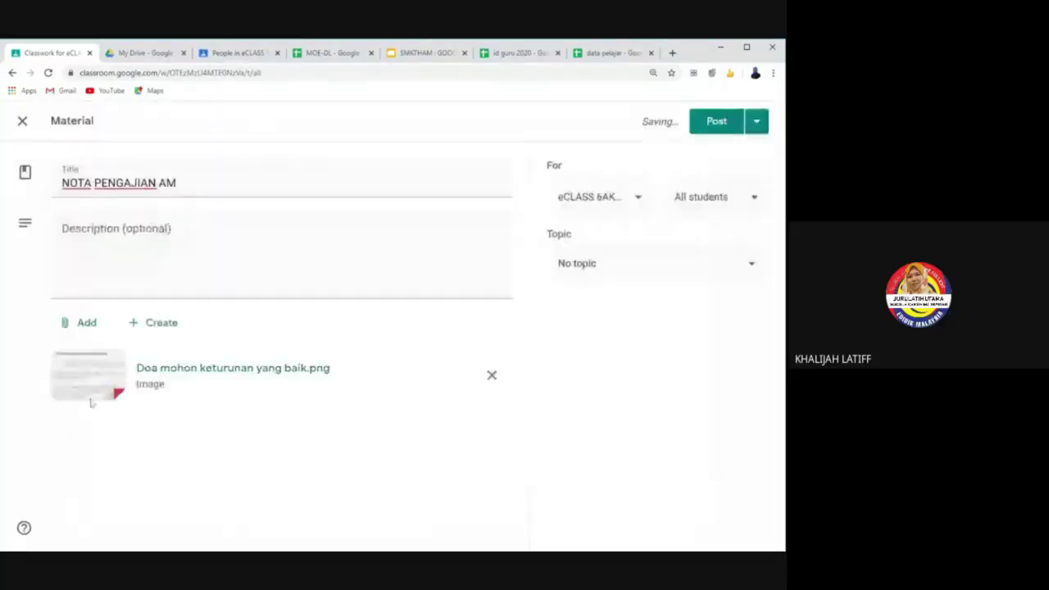
Step: Set the NOTA PENGAJIAN AM topic to PENGAJIAN AM and leave the audience as All students
click(755, 276)
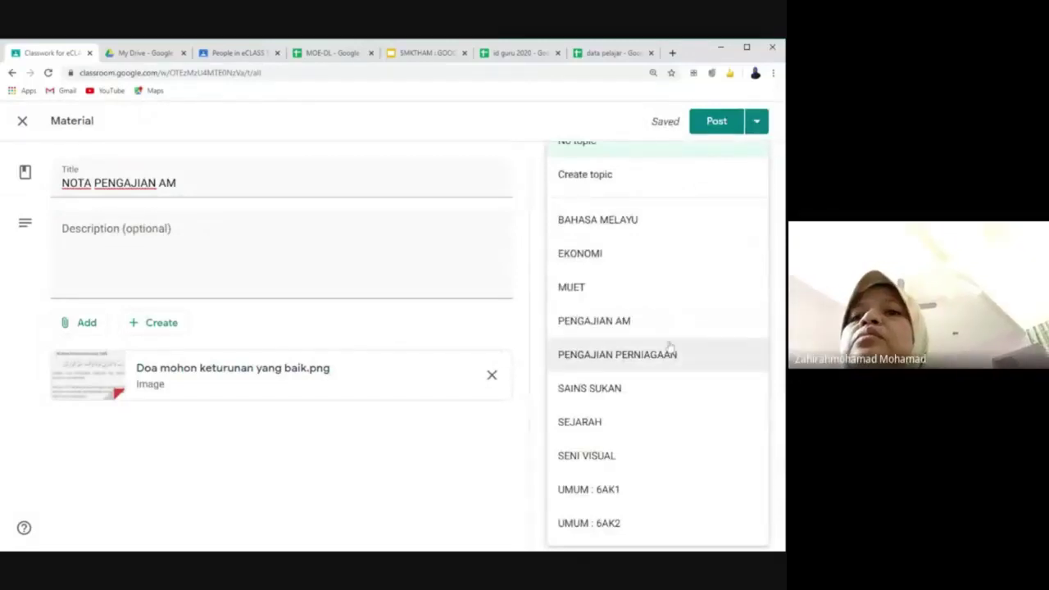
click(646, 328)
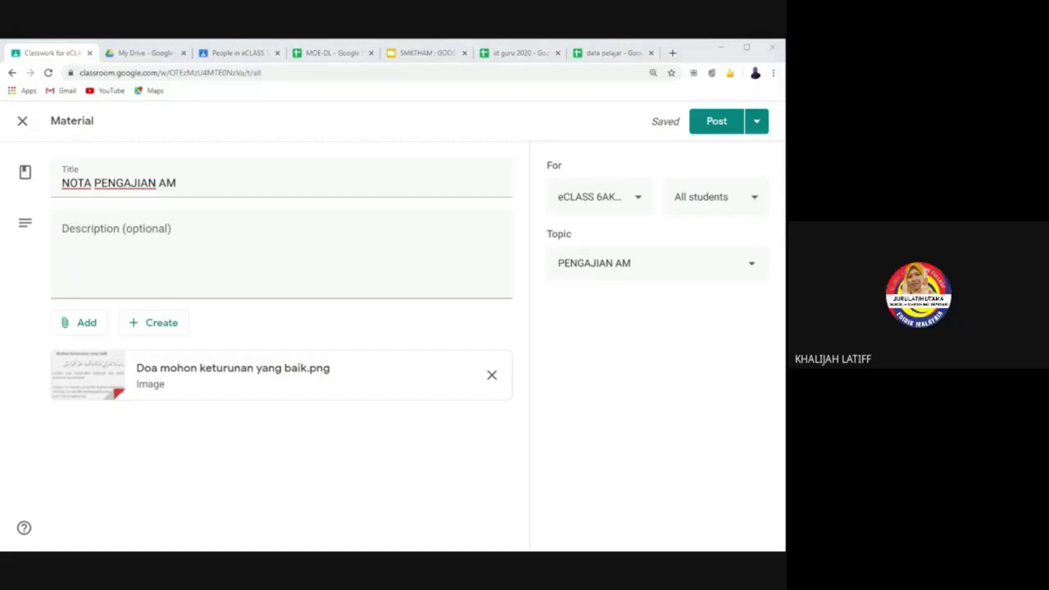
click(756, 200)
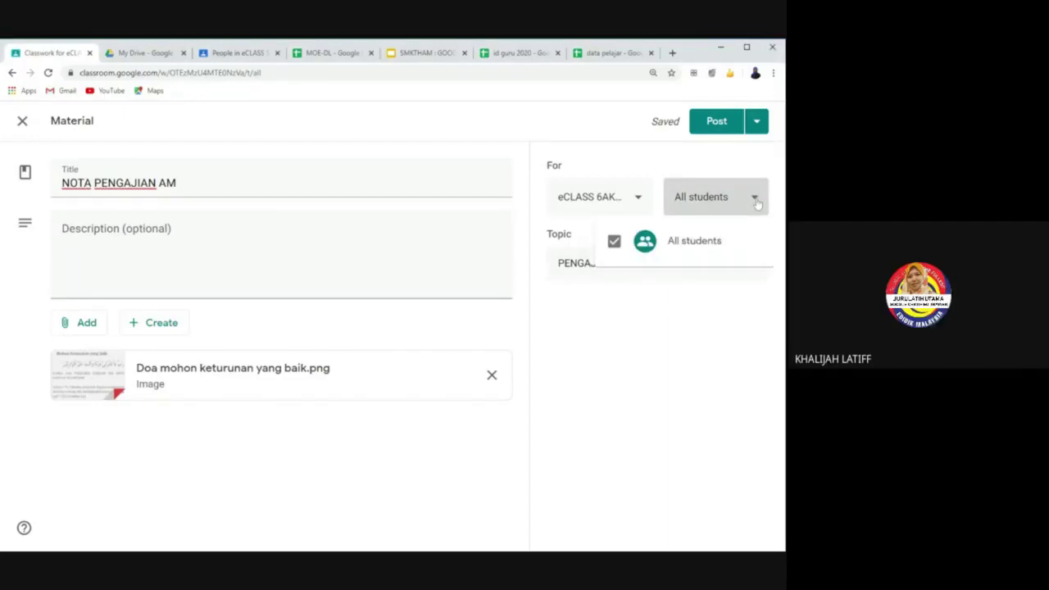
click(615, 241)
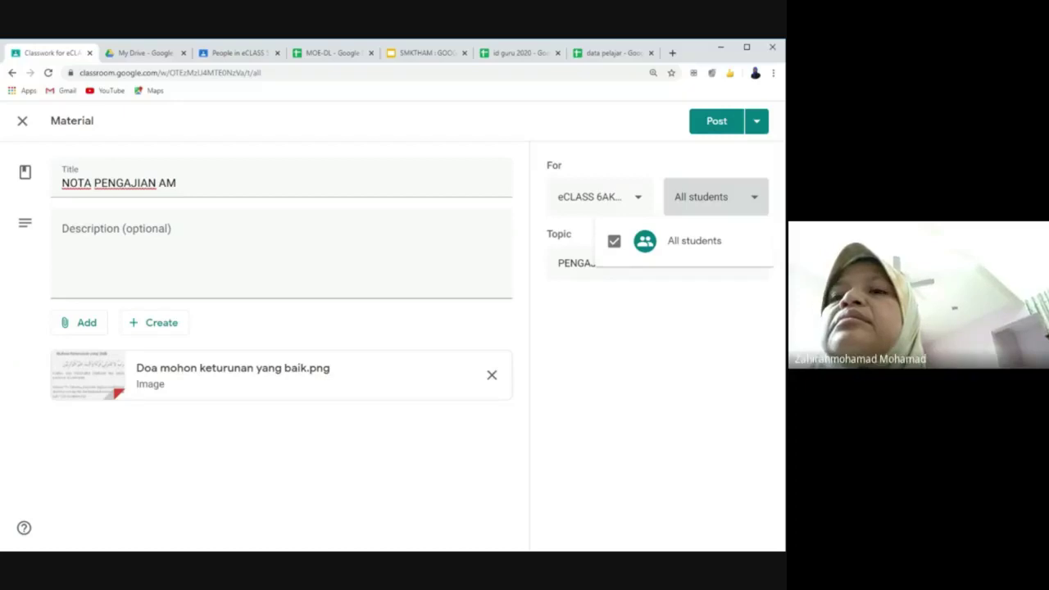
click(635, 374)
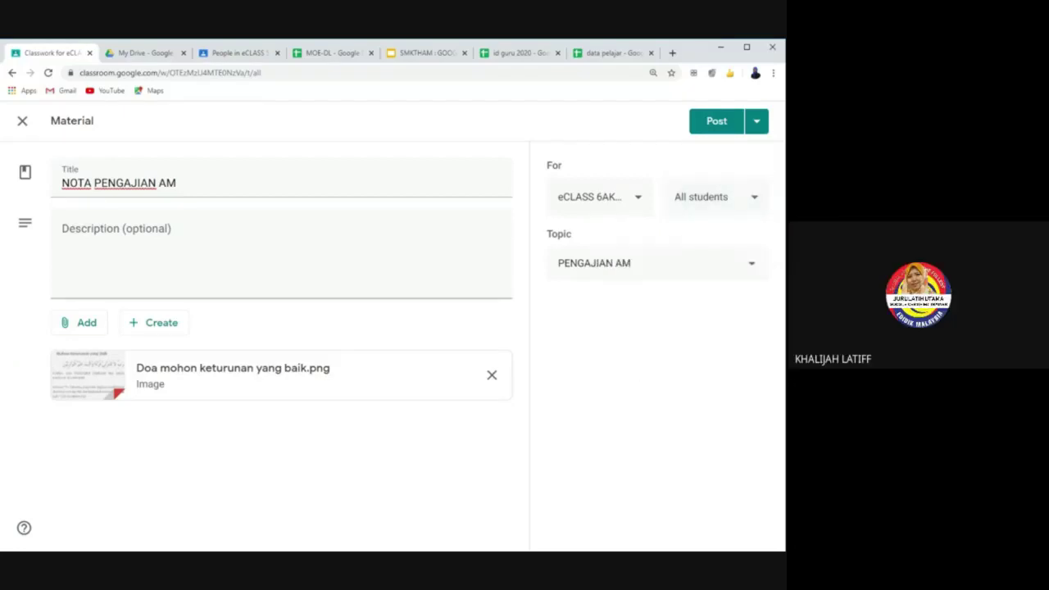
click(748, 203)
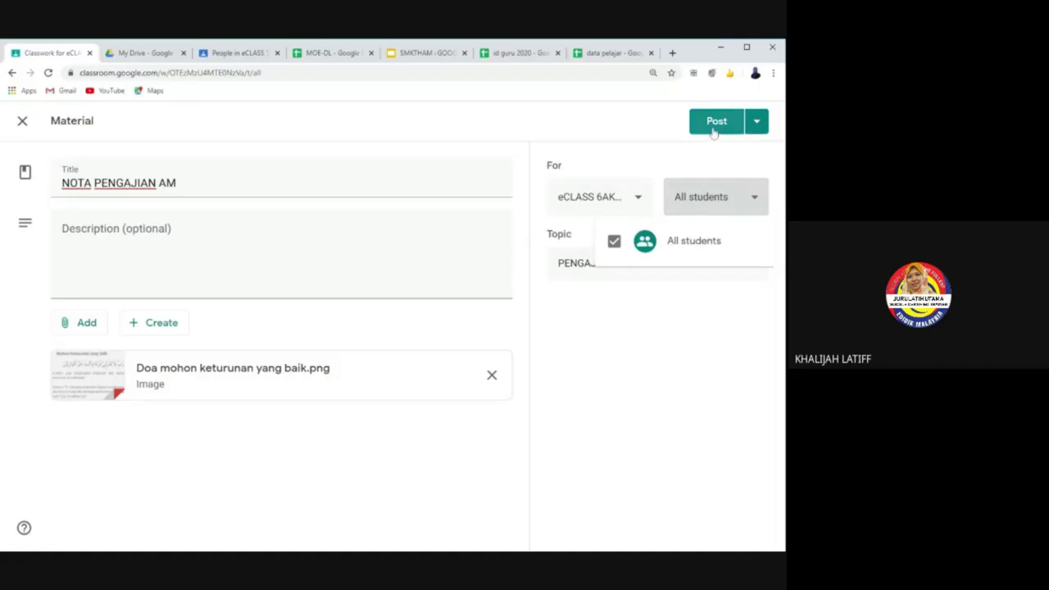
click(728, 225)
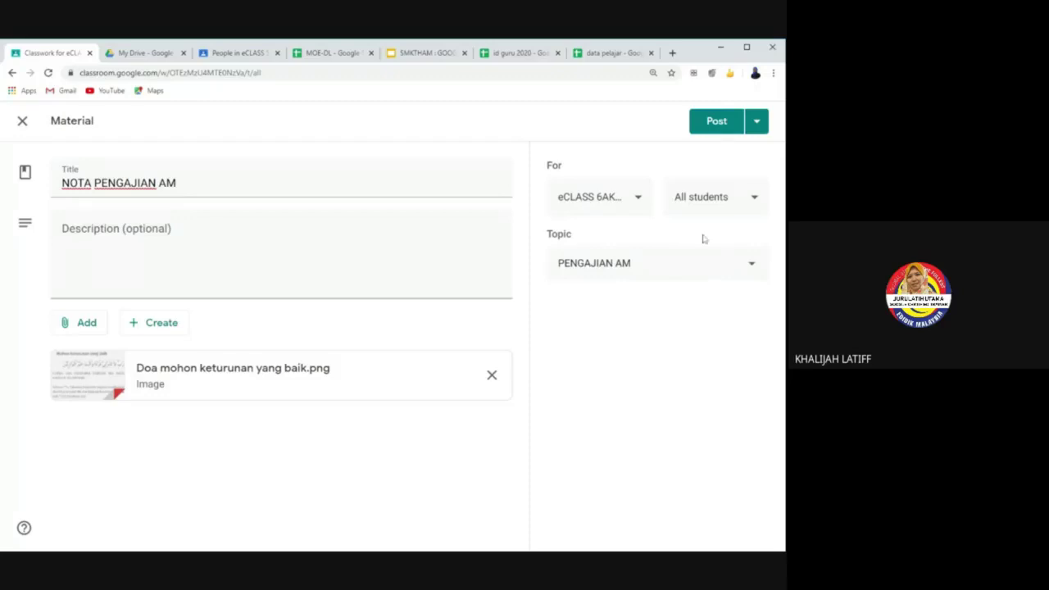
Step: Post the NOTA PENGAJIAN AM material, then choose Create > Reuse post to open the class picker
click(721, 123)
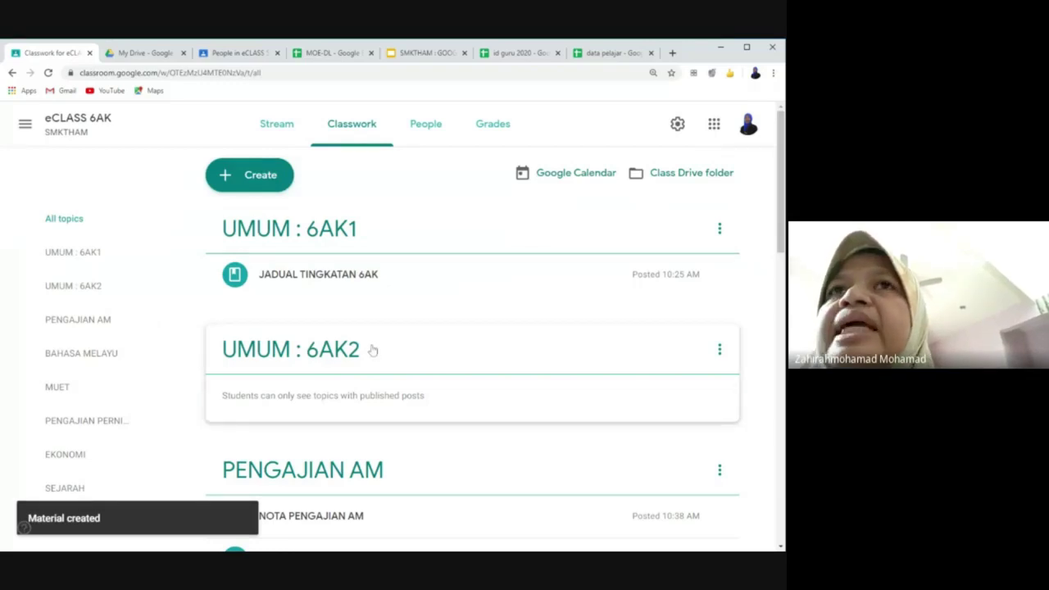
scroll(372, 350, down, 1)
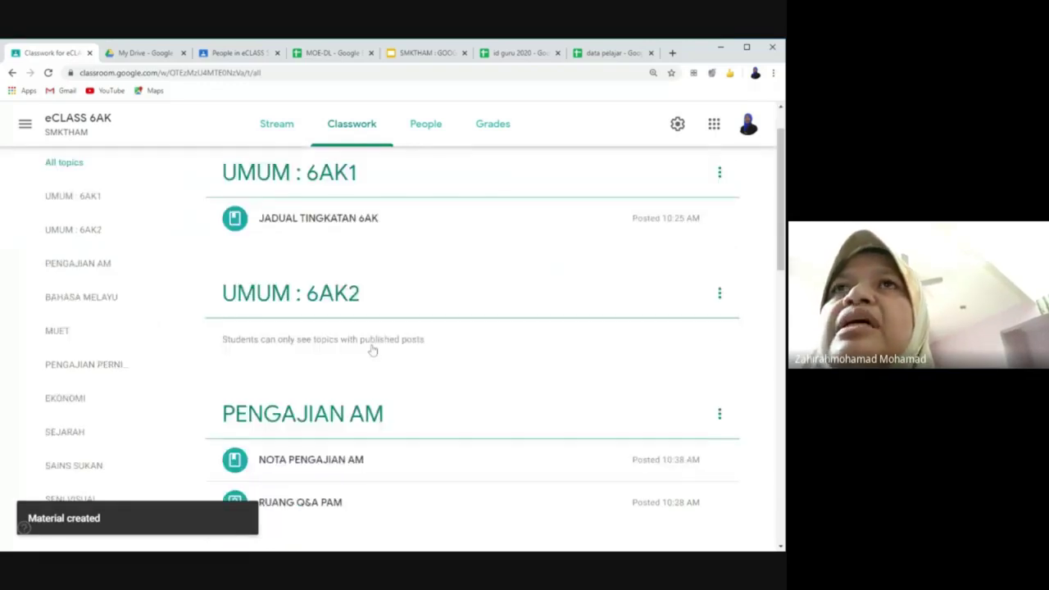
scroll(372, 350, up, 1)
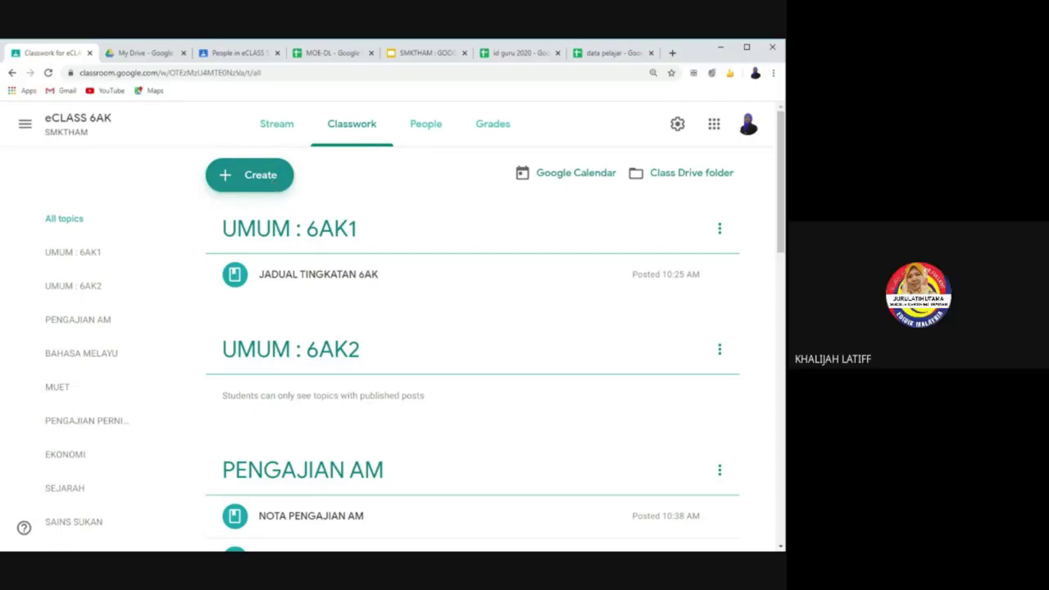
click(270, 185)
click(257, 303)
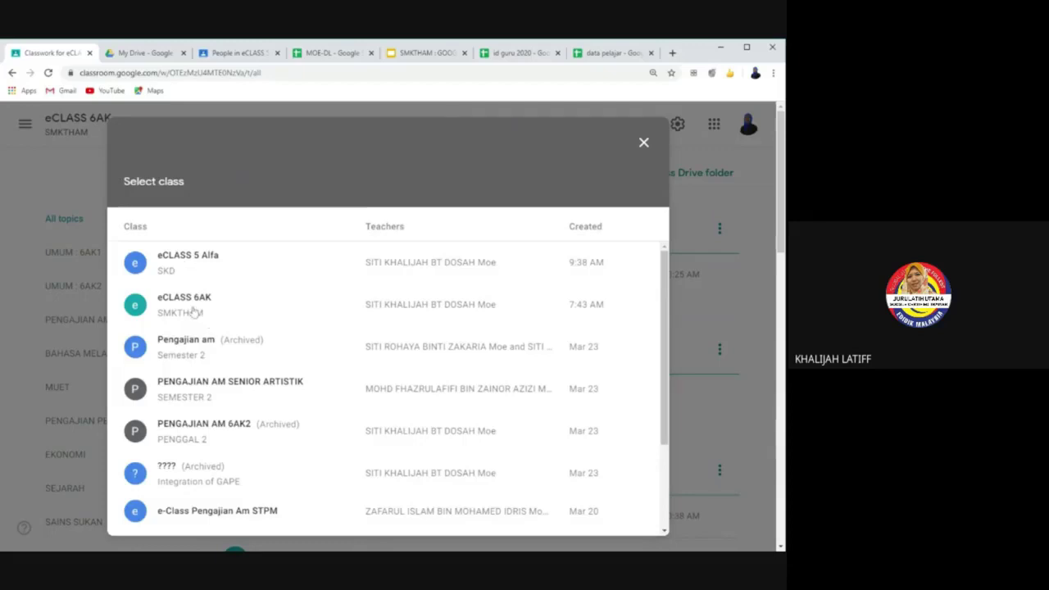
Step: Browse eCLASS 6AK's reusable posts, previewing NOTA PENGAJIAN AM and RUANG Q&A PAM, without reusing either
click(194, 312)
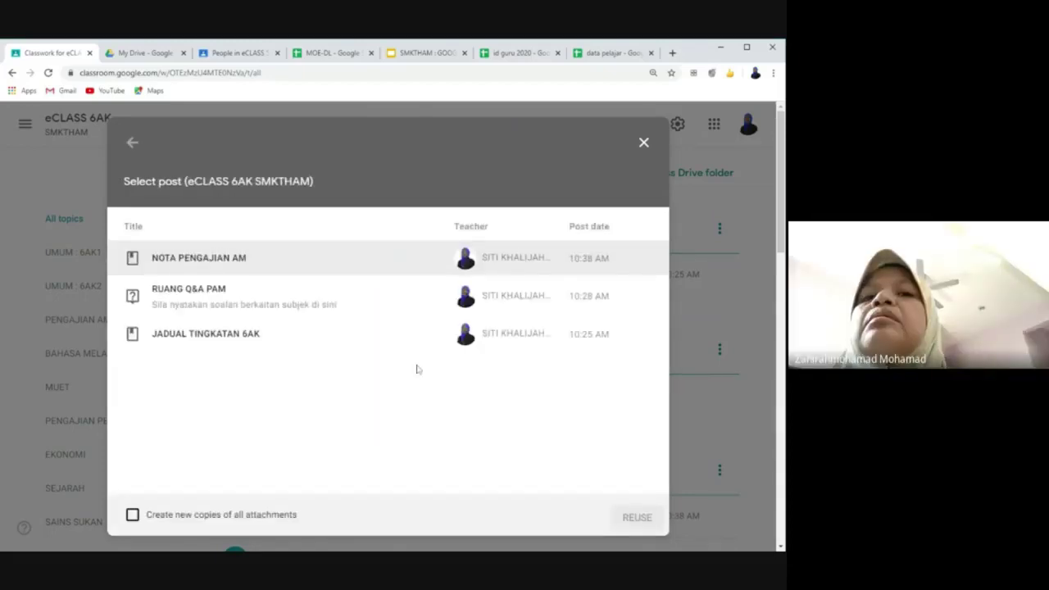
click(644, 143)
click(269, 177)
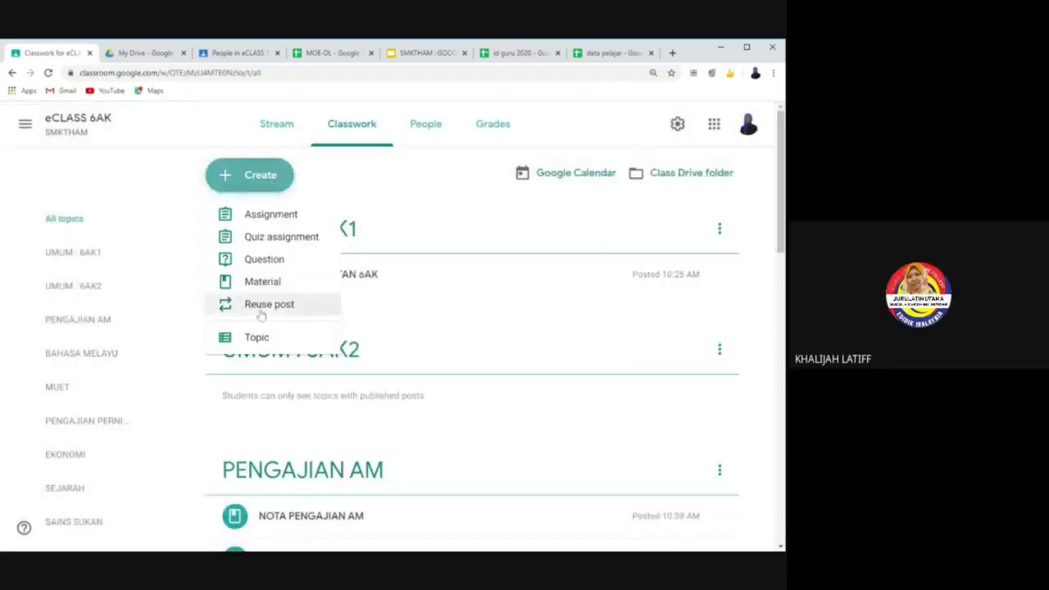
click(260, 314)
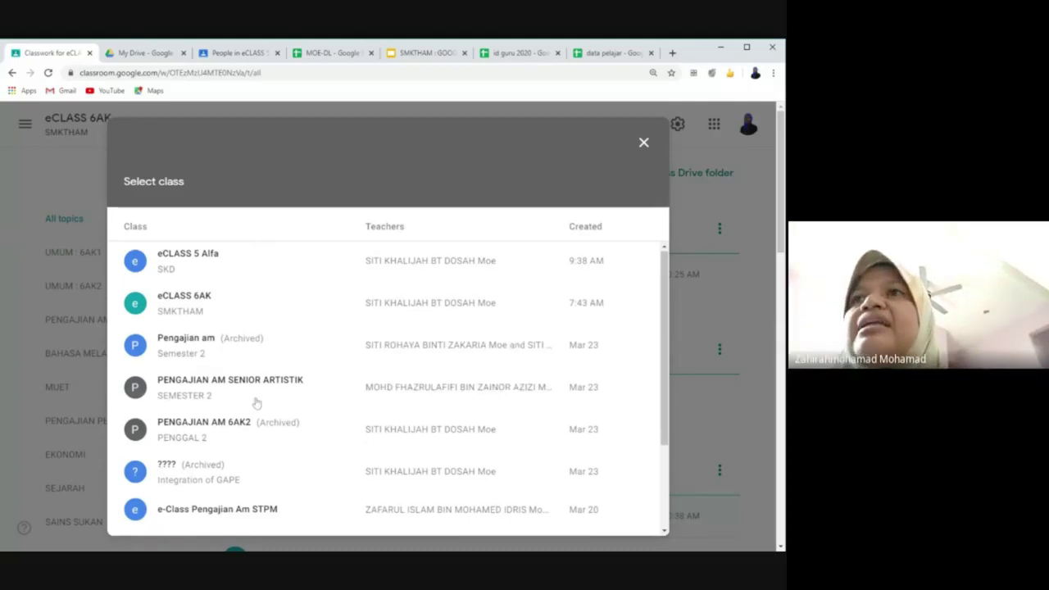
scroll(258, 466, down, 3)
scroll(246, 410, up, 3)
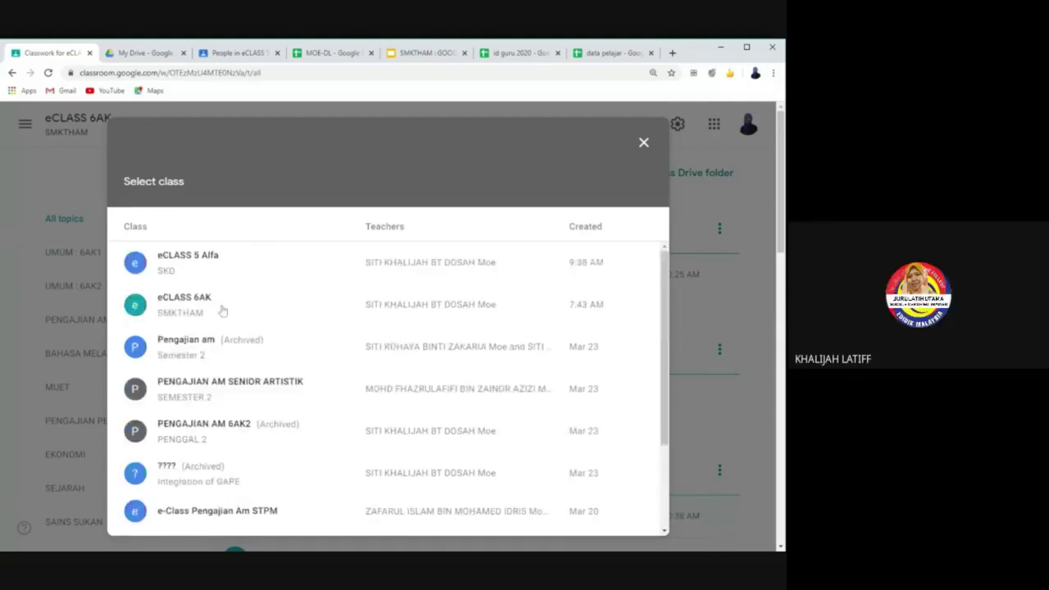
click(208, 304)
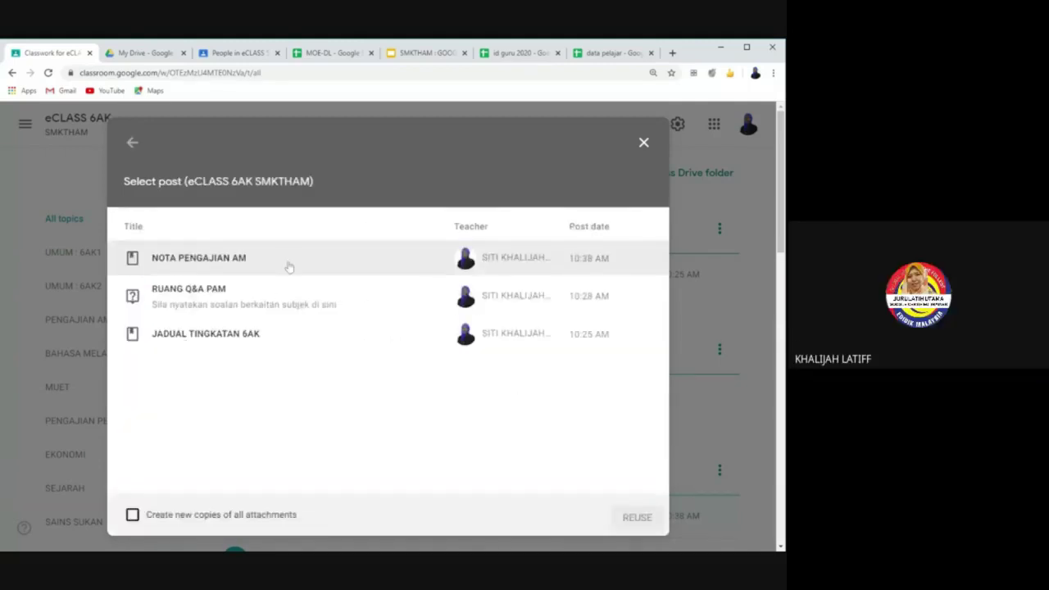
click(236, 259)
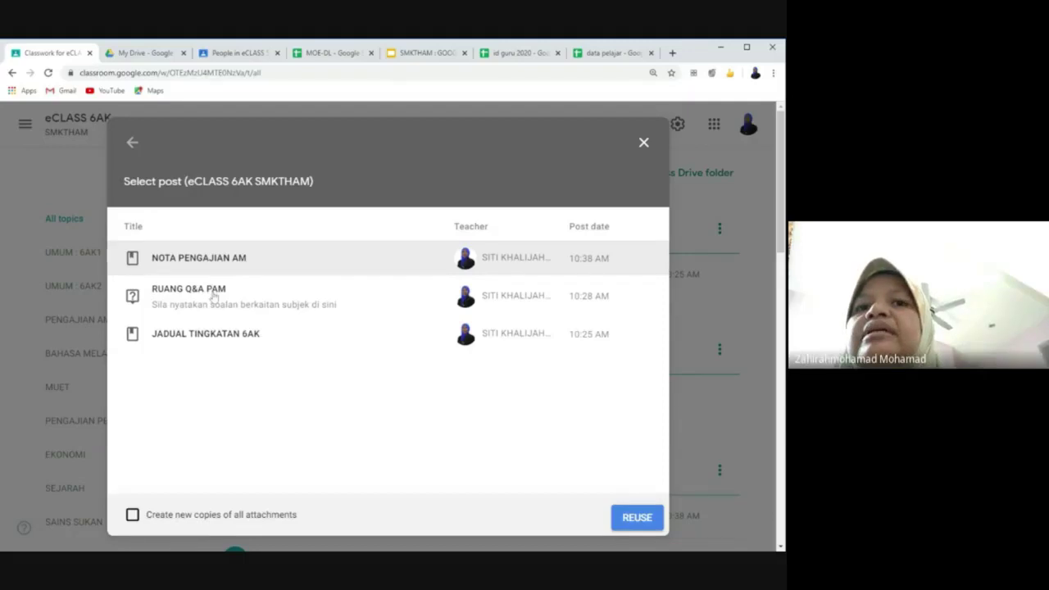
click(213, 297)
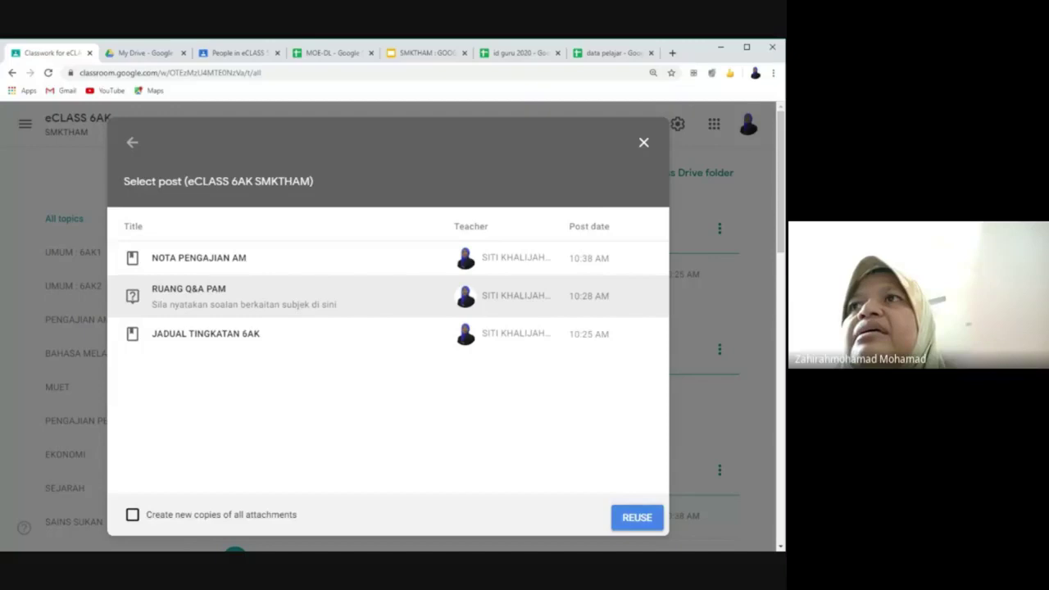
click(644, 142)
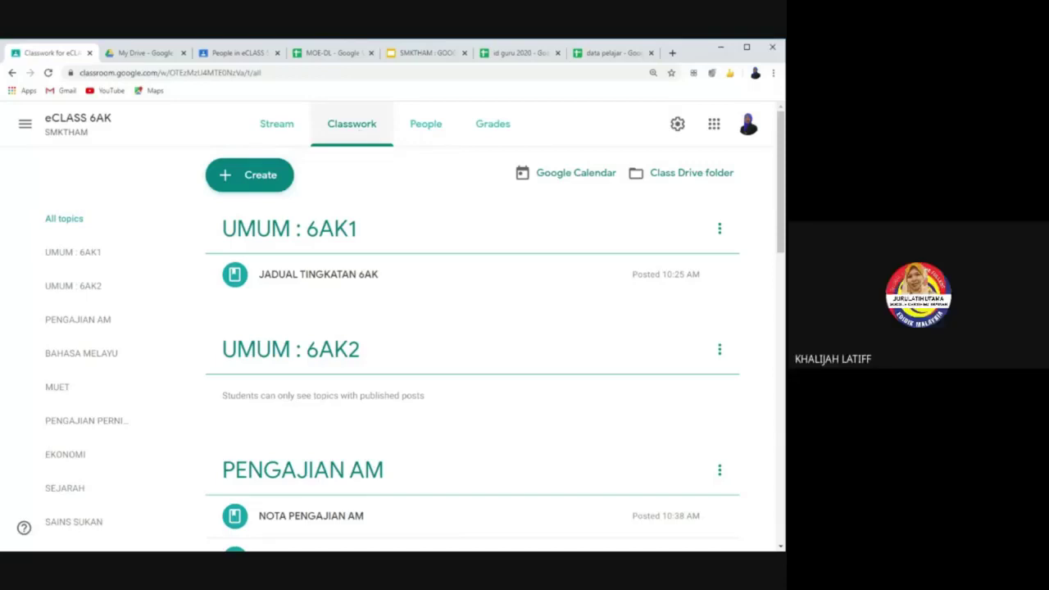
Step: Reuse the RUANG Q&A PAM question from eCLASS 6AK as a new question draft
click(256, 176)
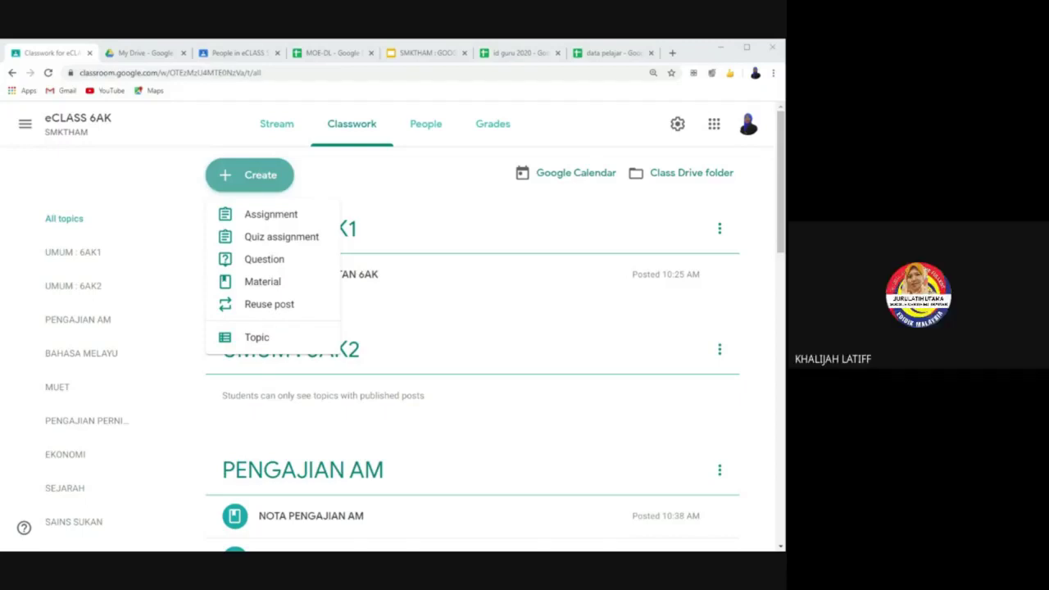
click(297, 304)
click(295, 305)
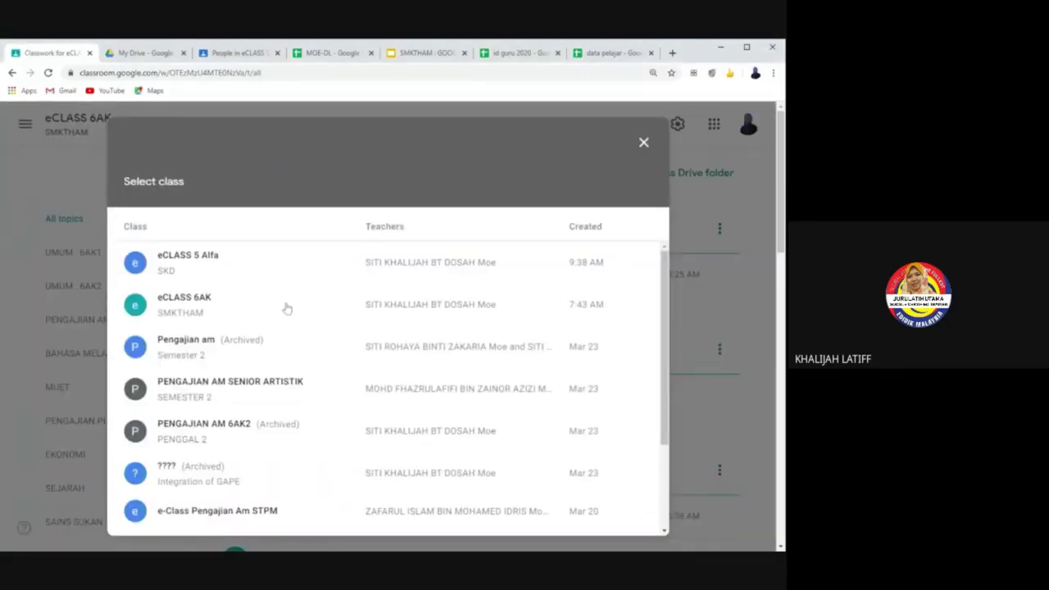
click(287, 308)
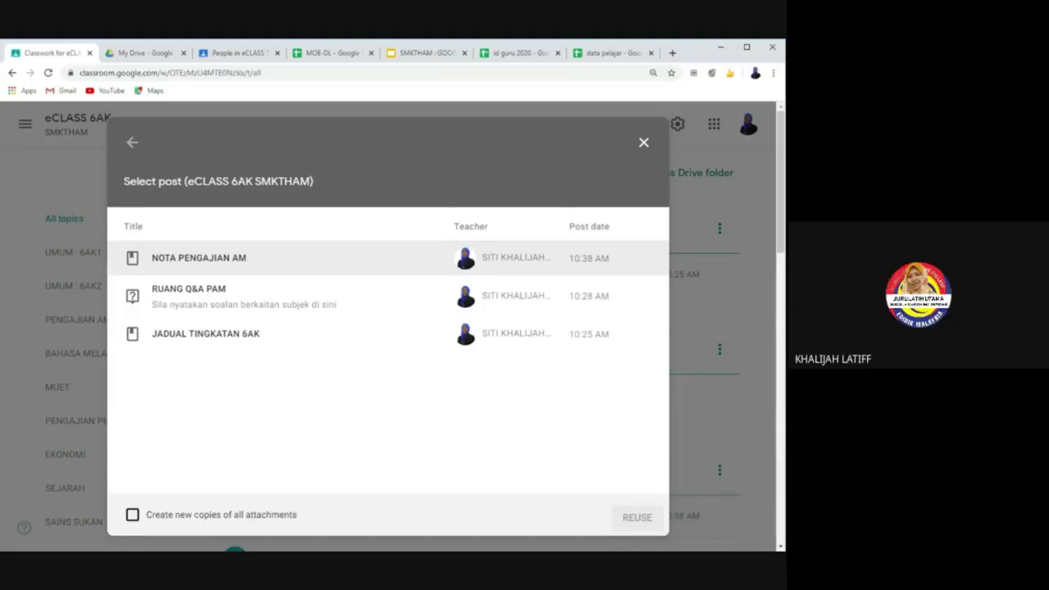
click(284, 295)
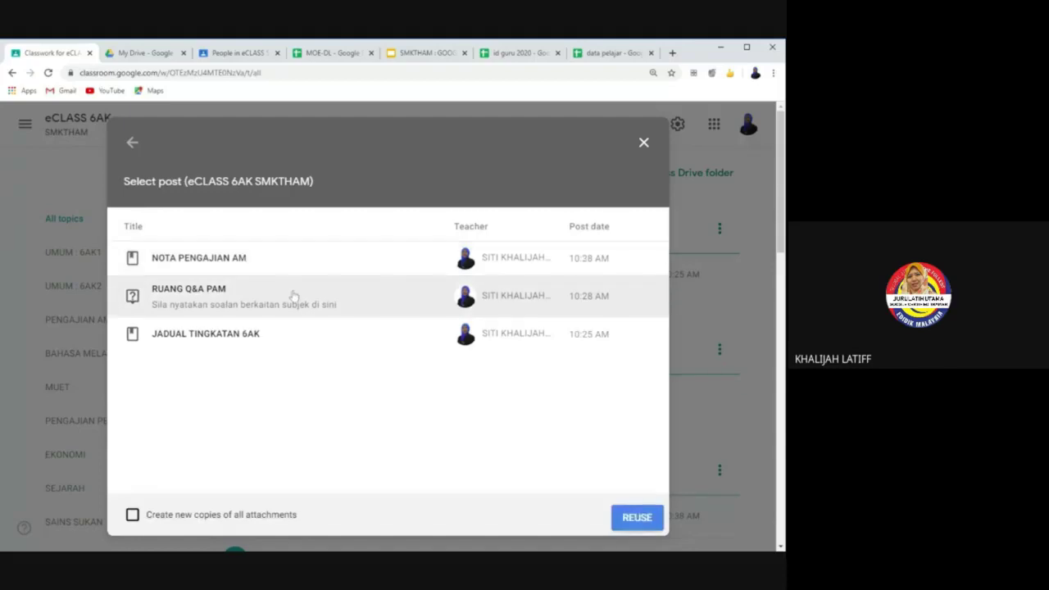
click(624, 524)
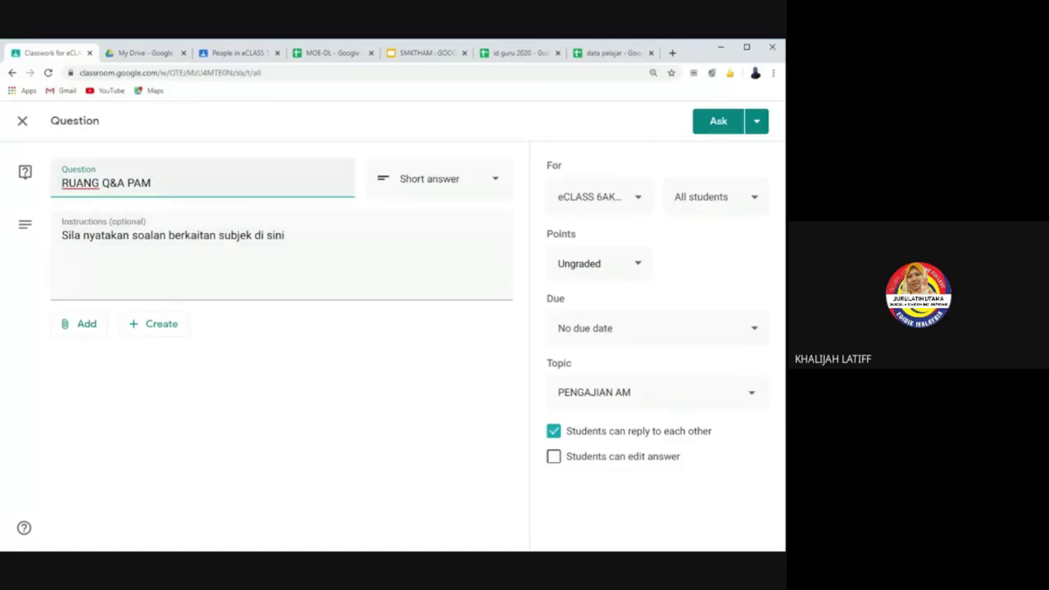
Step: Retitle the question 'RUANG Q&A SENI VISUAL', file it under SENI VISUAL, and post it
key(BackSpace)
key(BackSpace)
key(BackSpace)
text(SENI VISUAL)
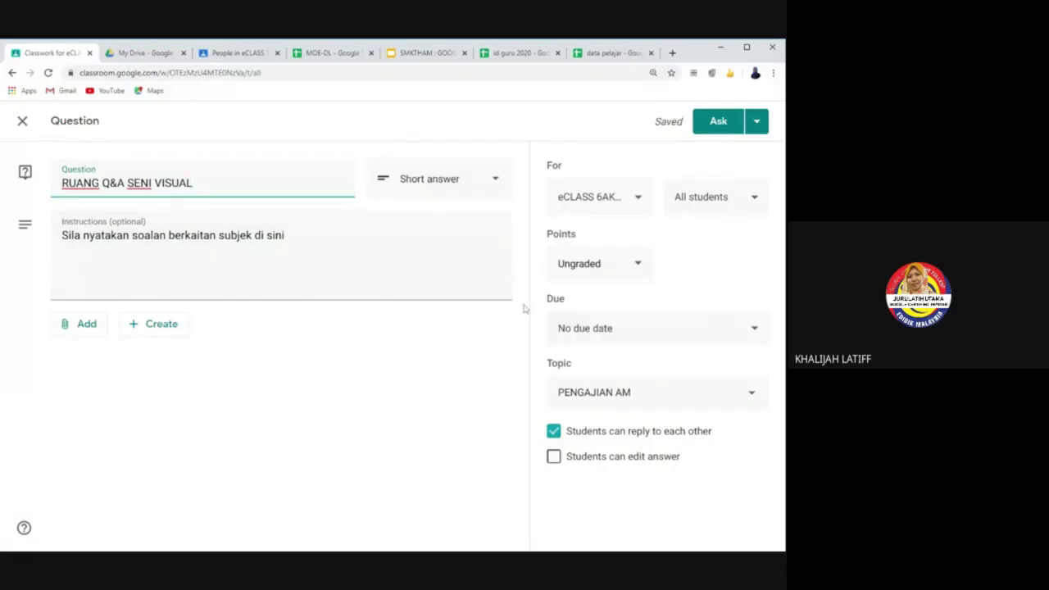
click(219, 215)
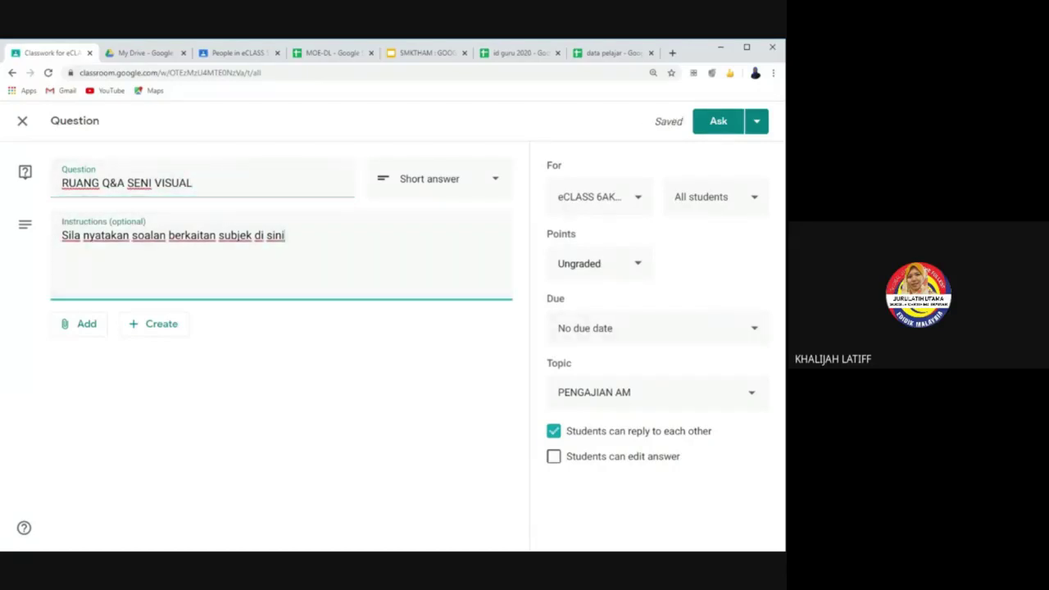
click(749, 400)
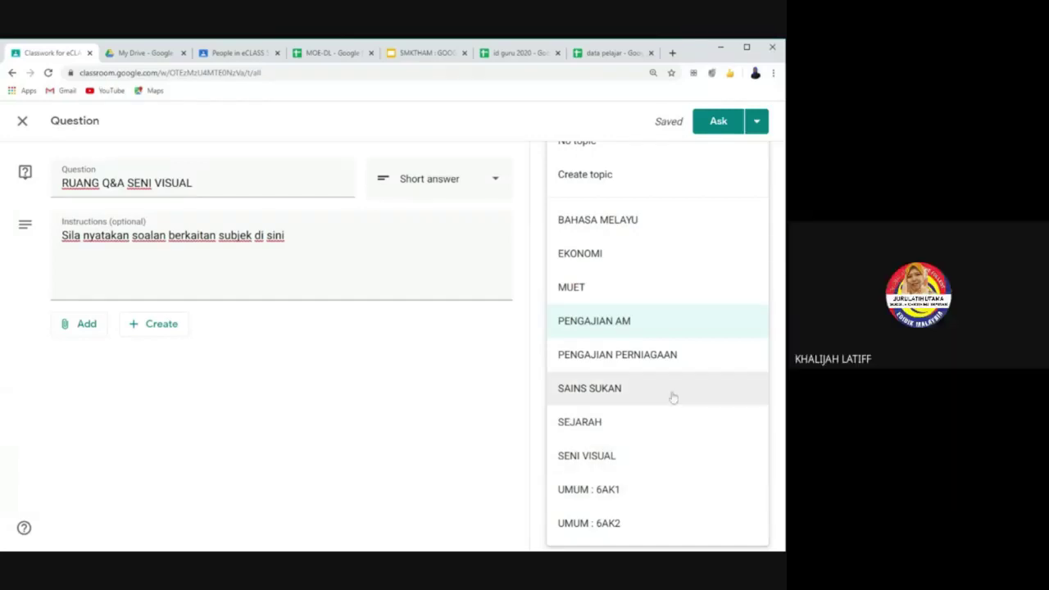
click(664, 471)
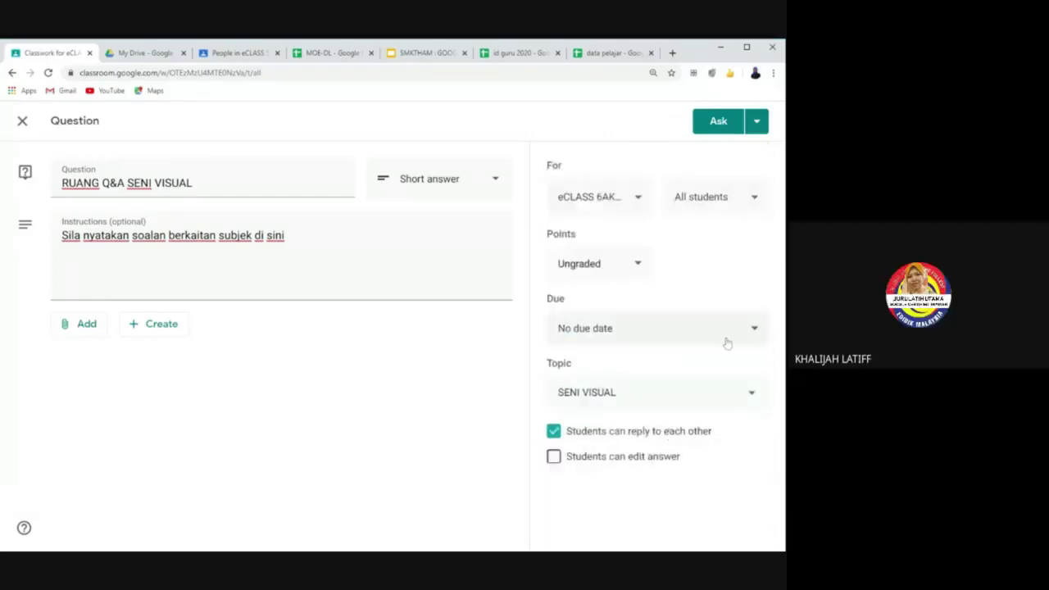
click(724, 130)
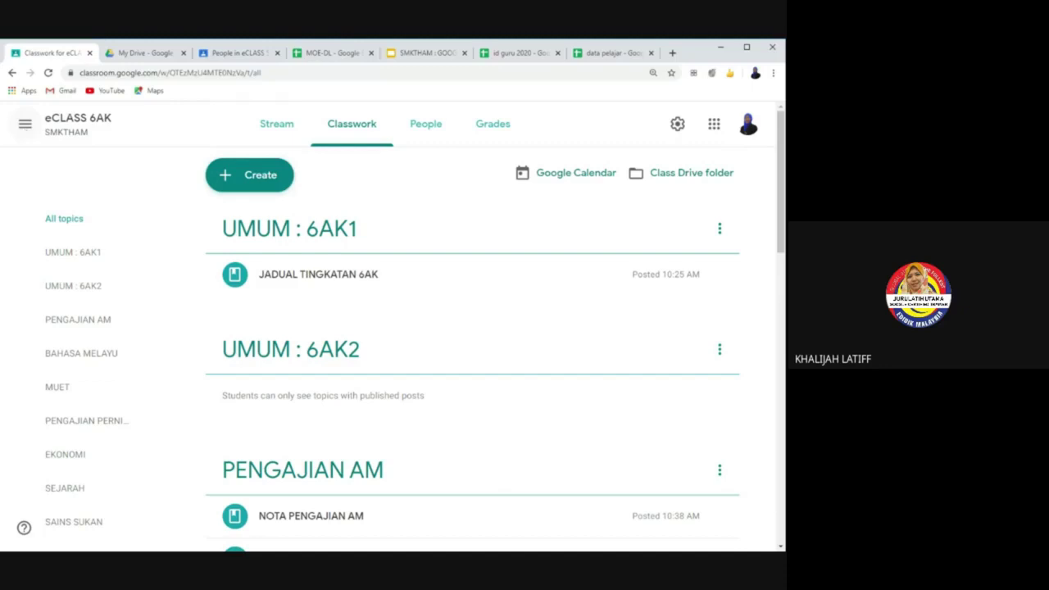
Step: Go to the Classes page, close the eCLASS 5 Alfa People tab, and open eCLASS 5 Alfa's card menu
click(25, 124)
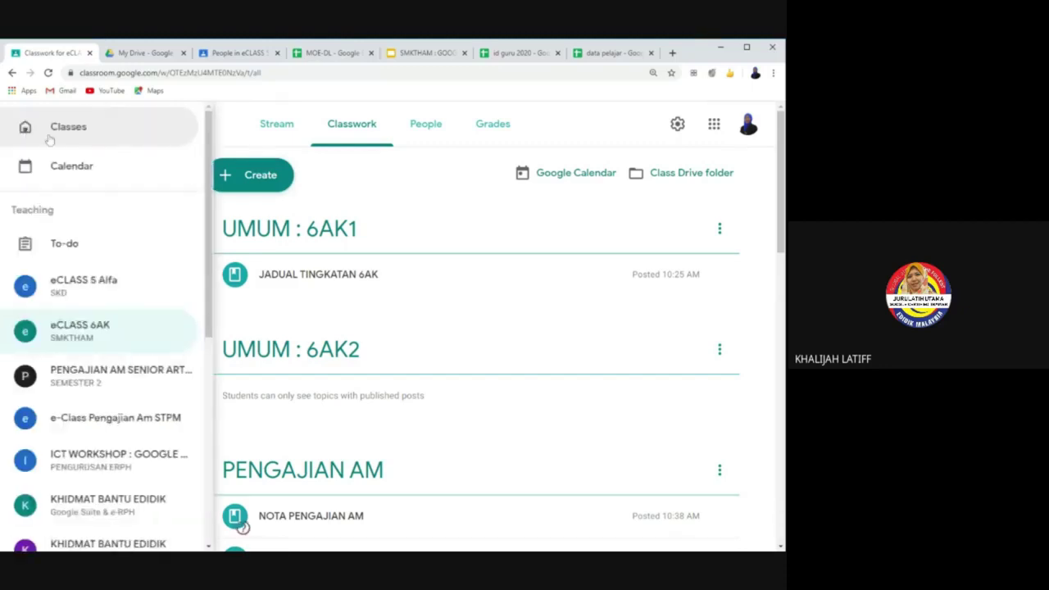
click(69, 136)
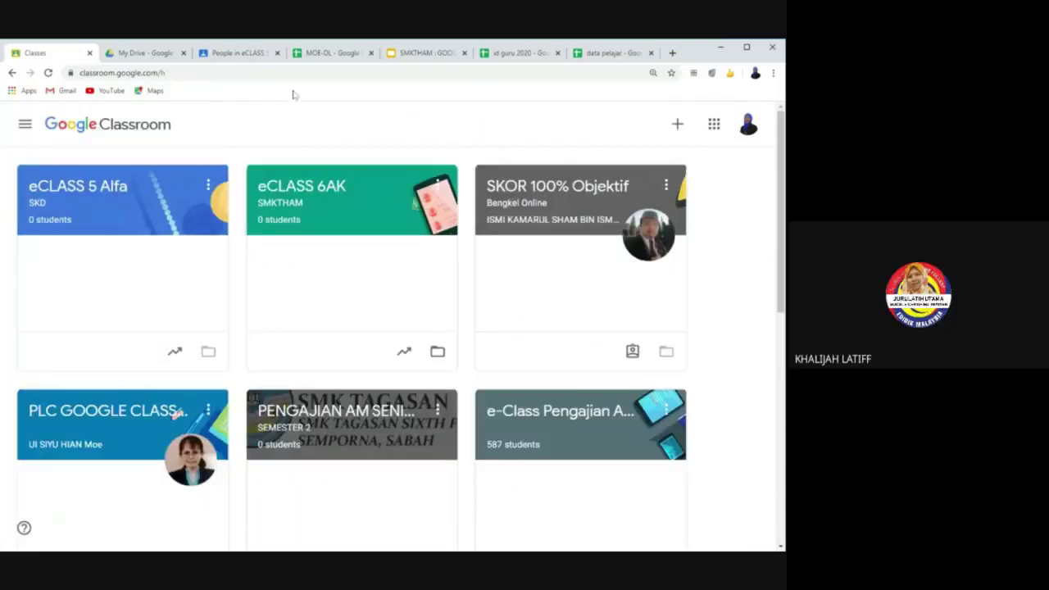
click(238, 53)
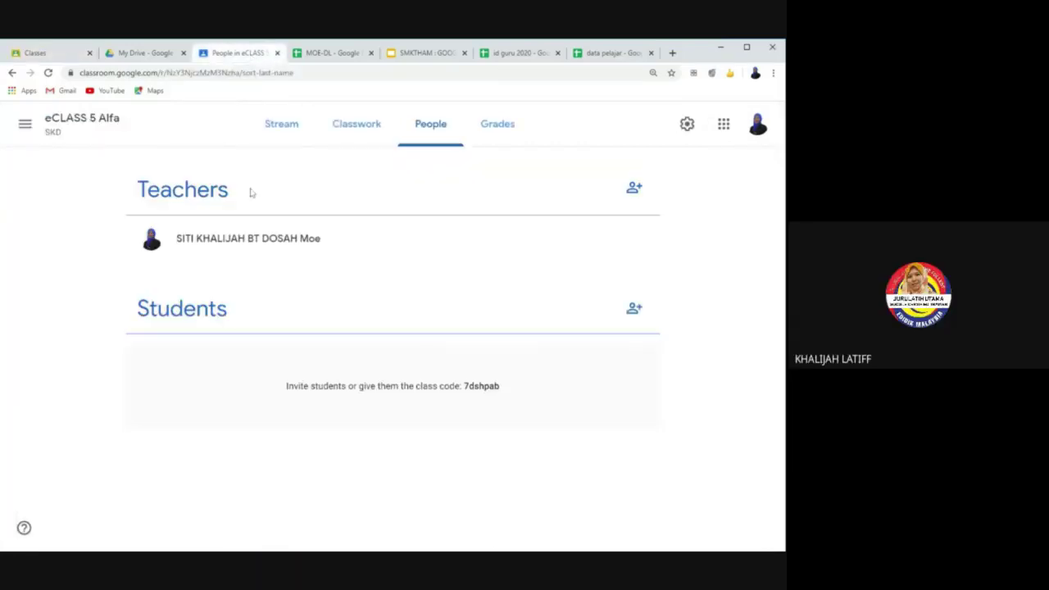
click(277, 52)
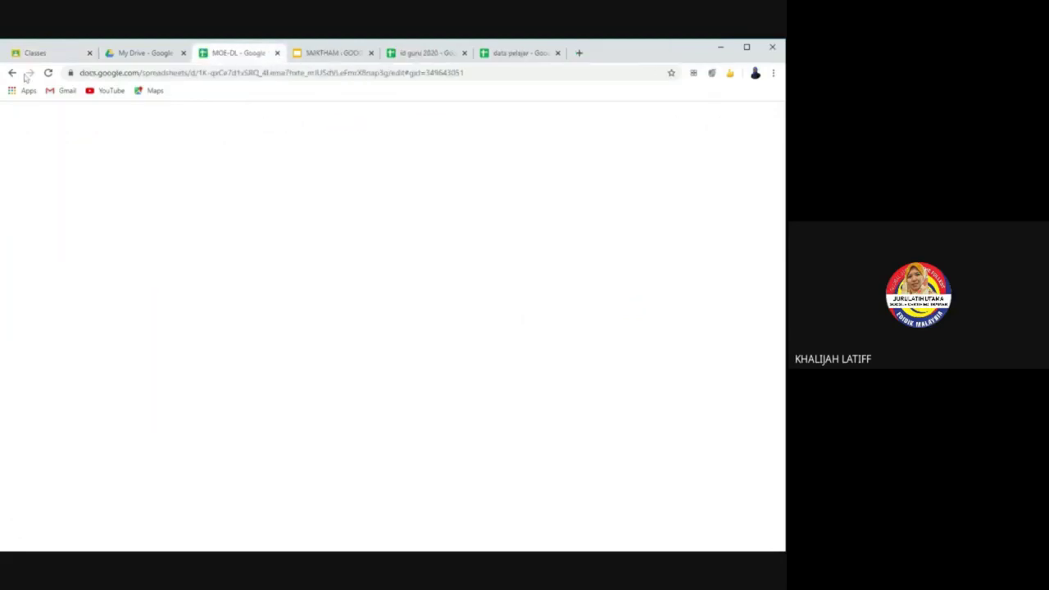
click(37, 52)
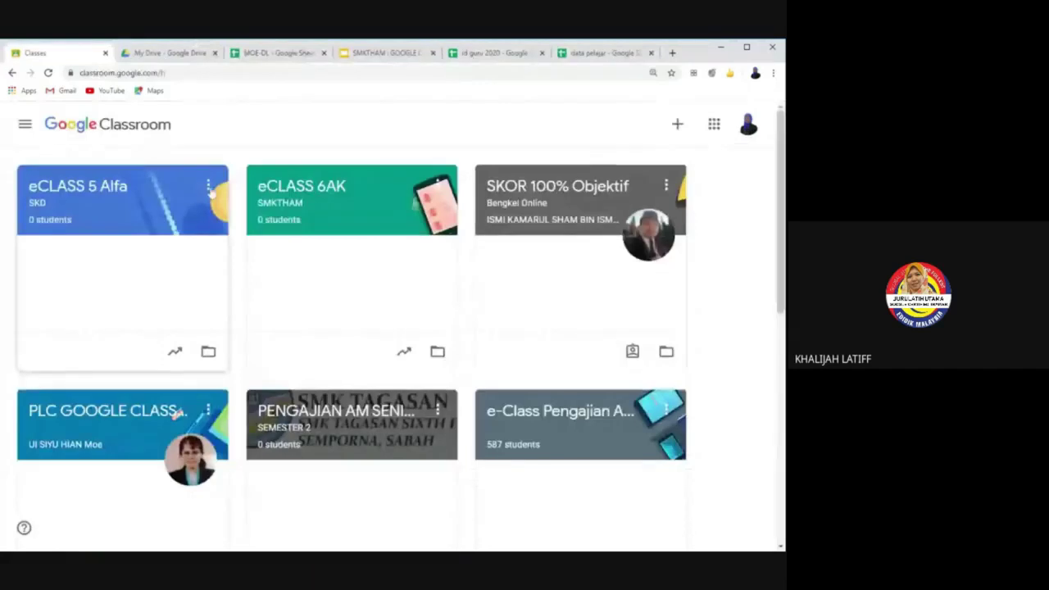
click(209, 186)
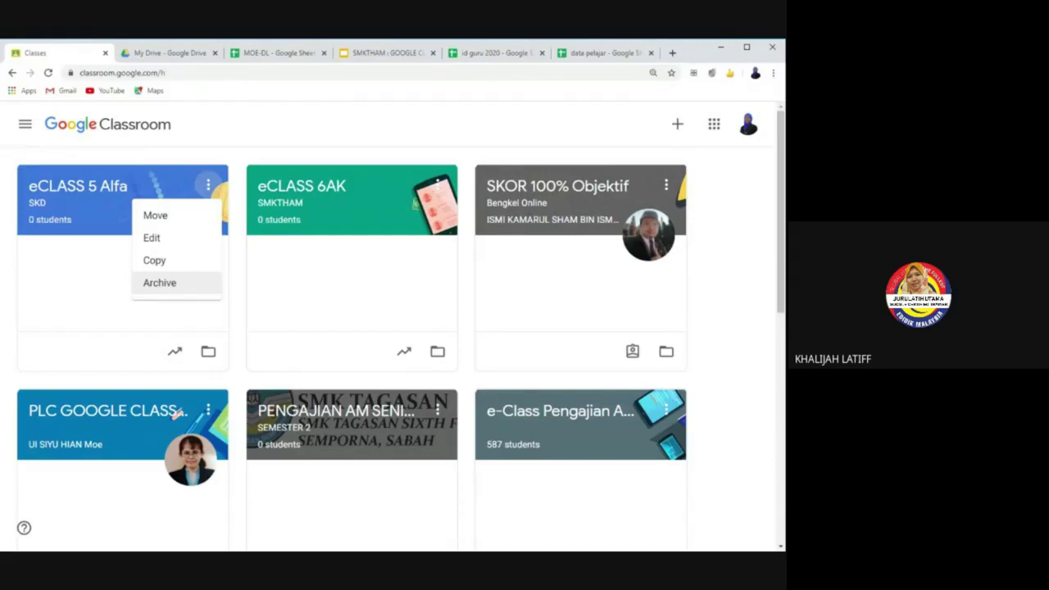
Step: Archive eCLASS 5 Alfa from its card menu and confirm, leaving eCLASS 6AK first in the list
click(188, 284)
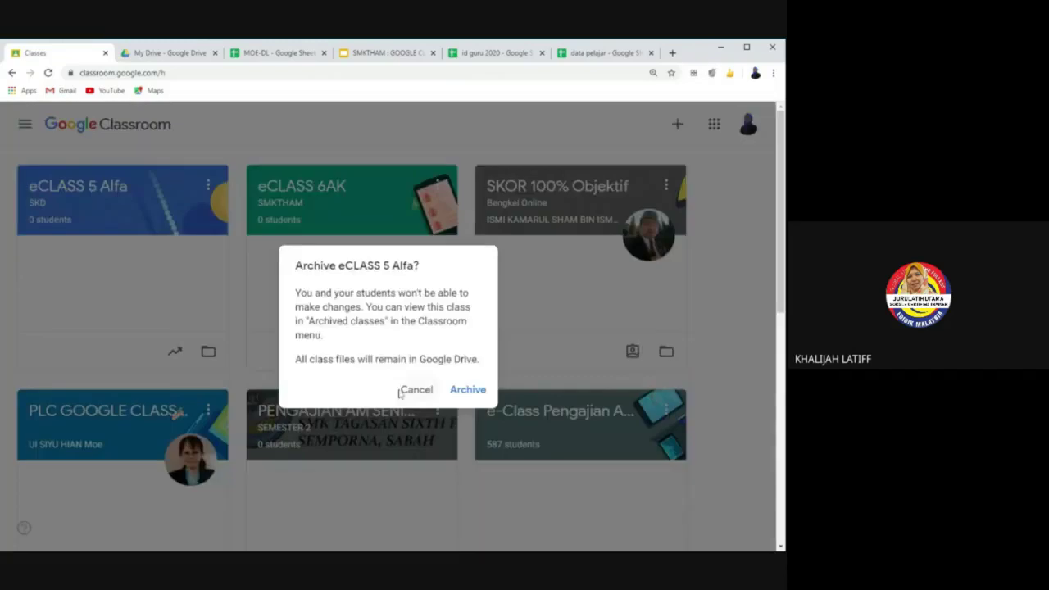
click(461, 391)
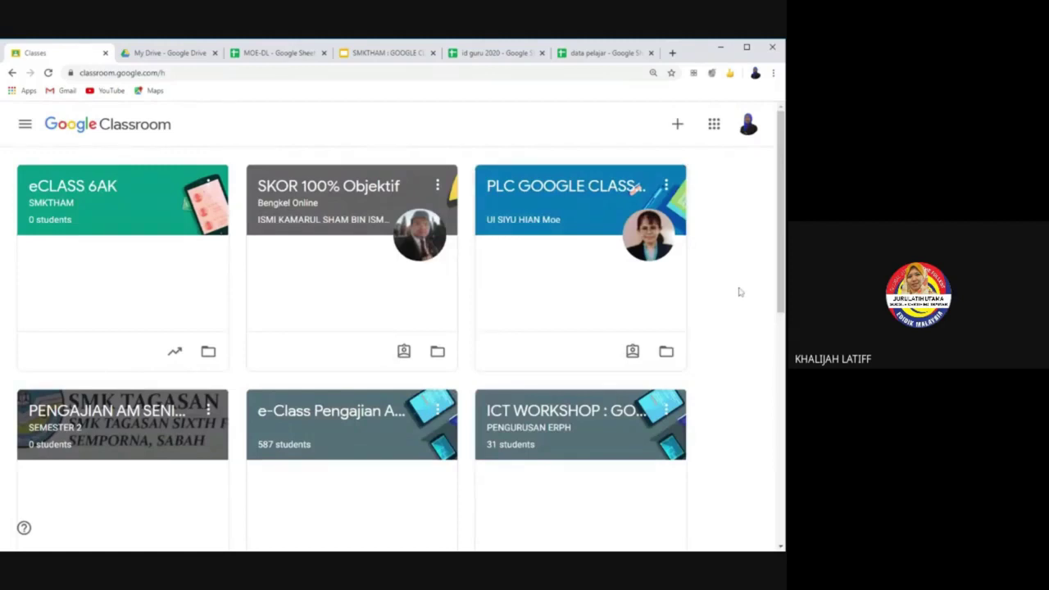
scroll(738, 288, down, 3)
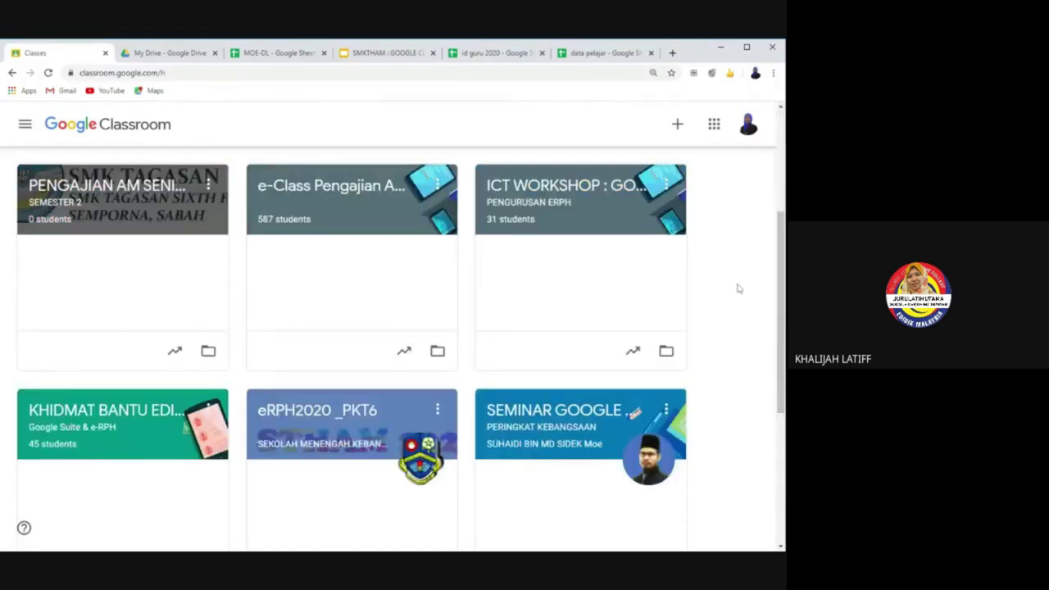
scroll(738, 289, down, 3)
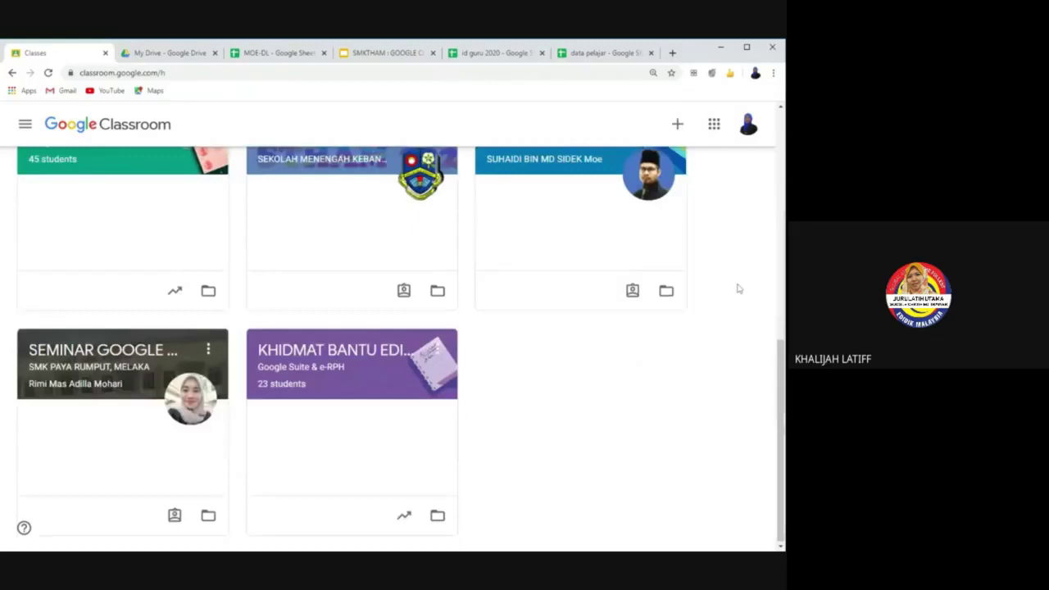
scroll(722, 368, up, 8)
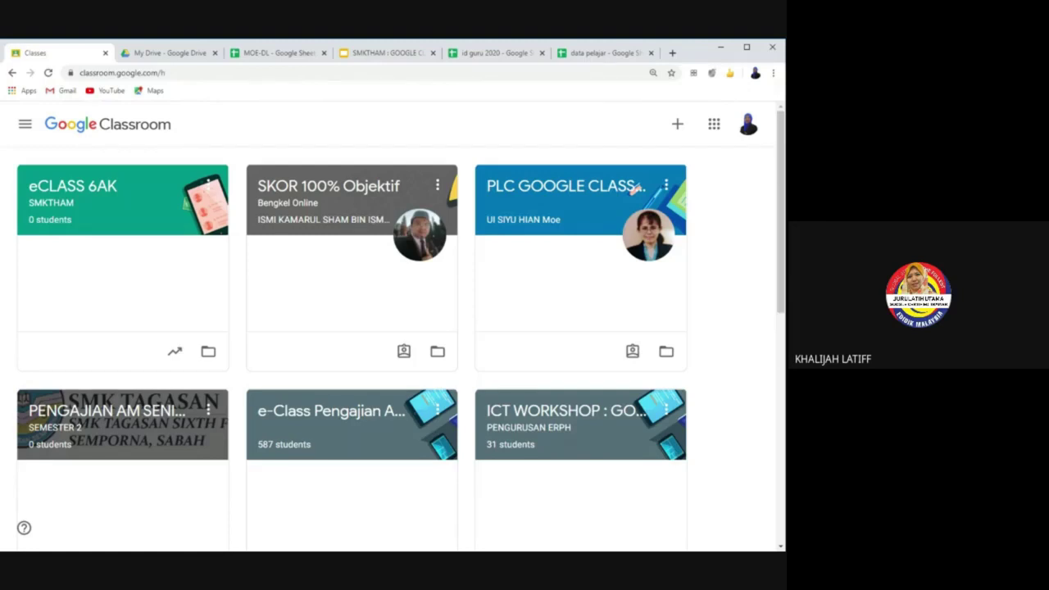
Step: Open Archived classes from the navigation list, where eCLASS 5 Alfa now appears
click(212, 187)
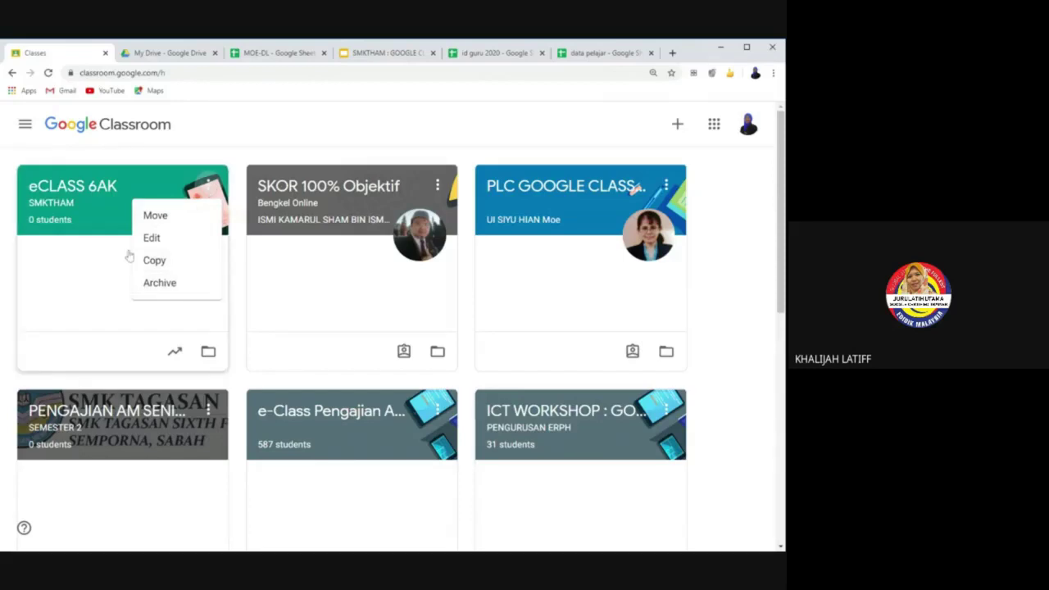
scroll(698, 344, down, 6)
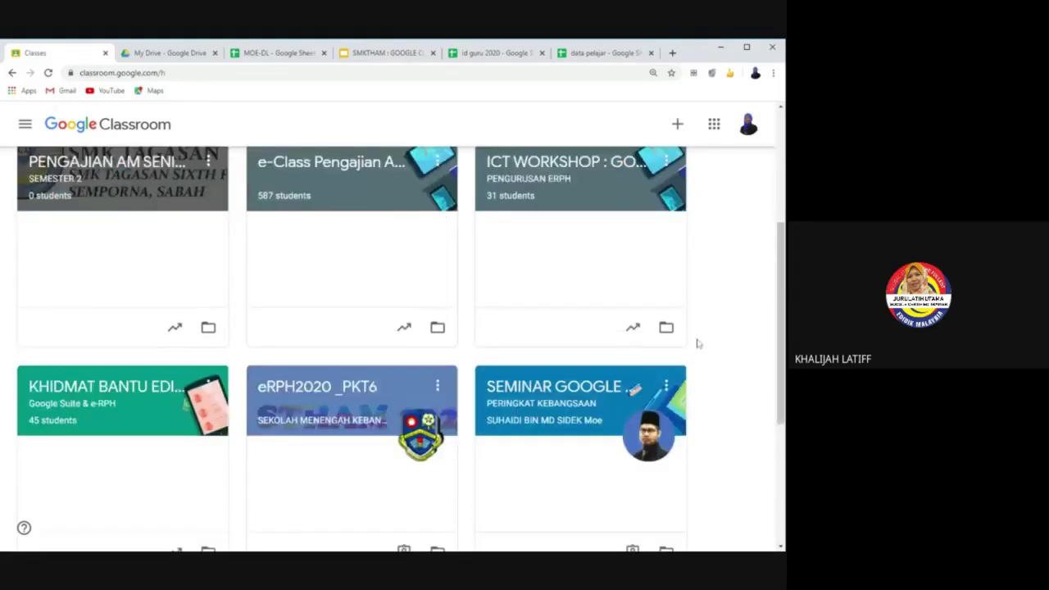
scroll(695, 346, up, 6)
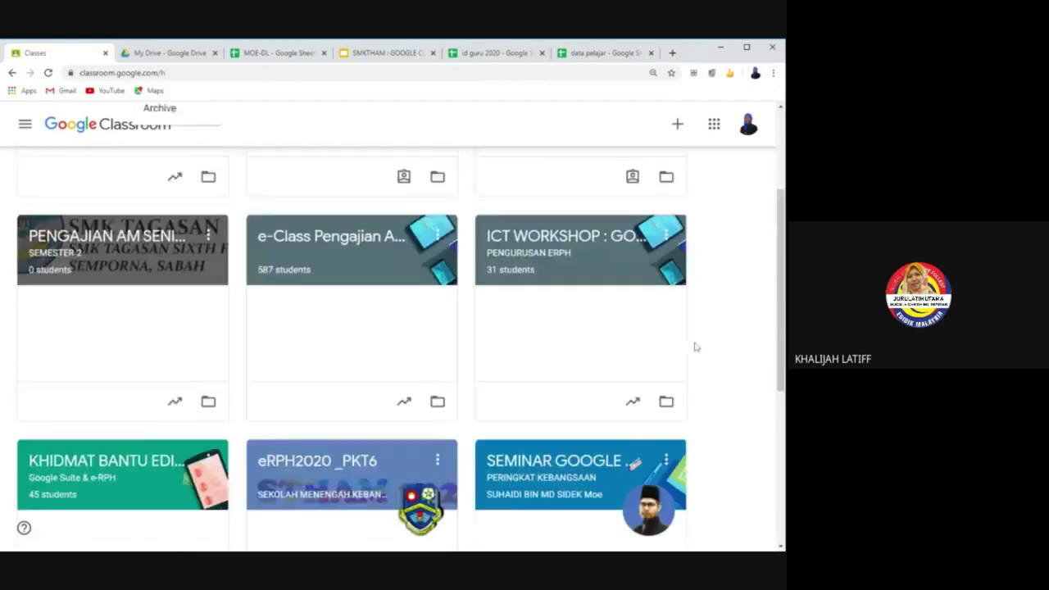
click(25, 124)
click(25, 124)
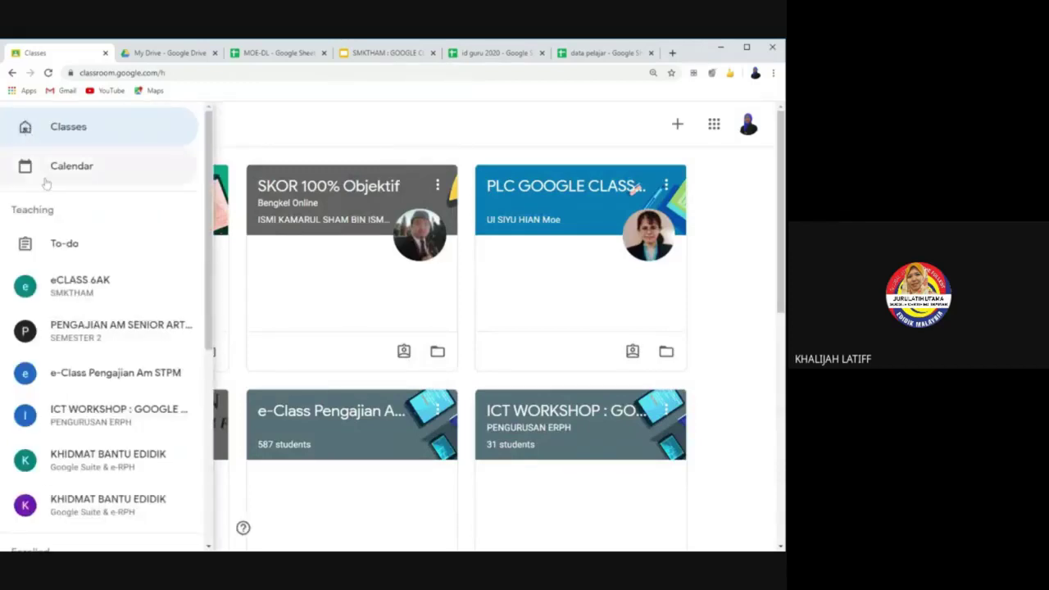
scroll(46, 183, down, 5)
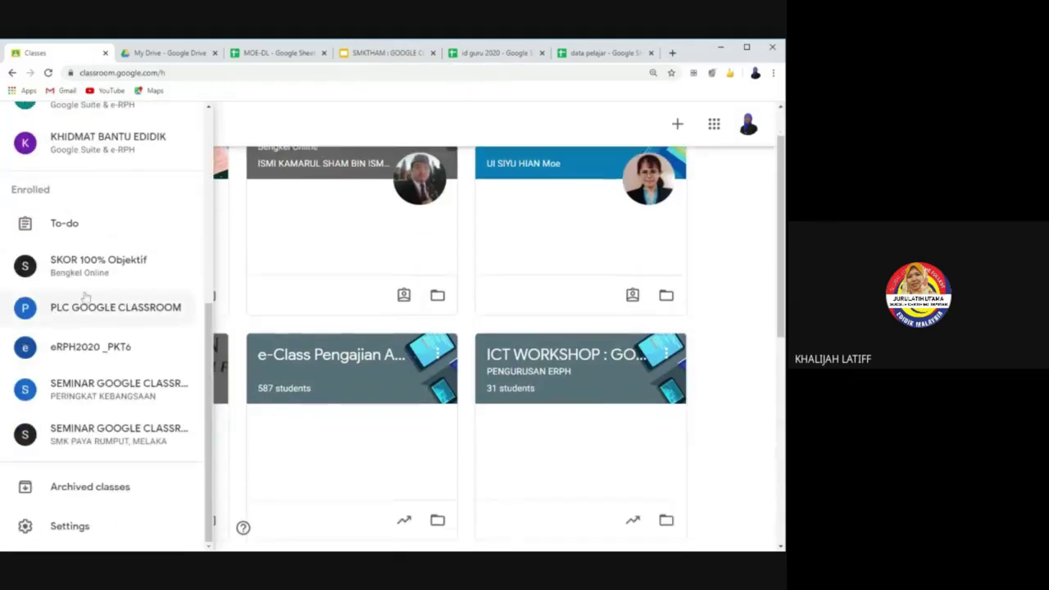
click(105, 492)
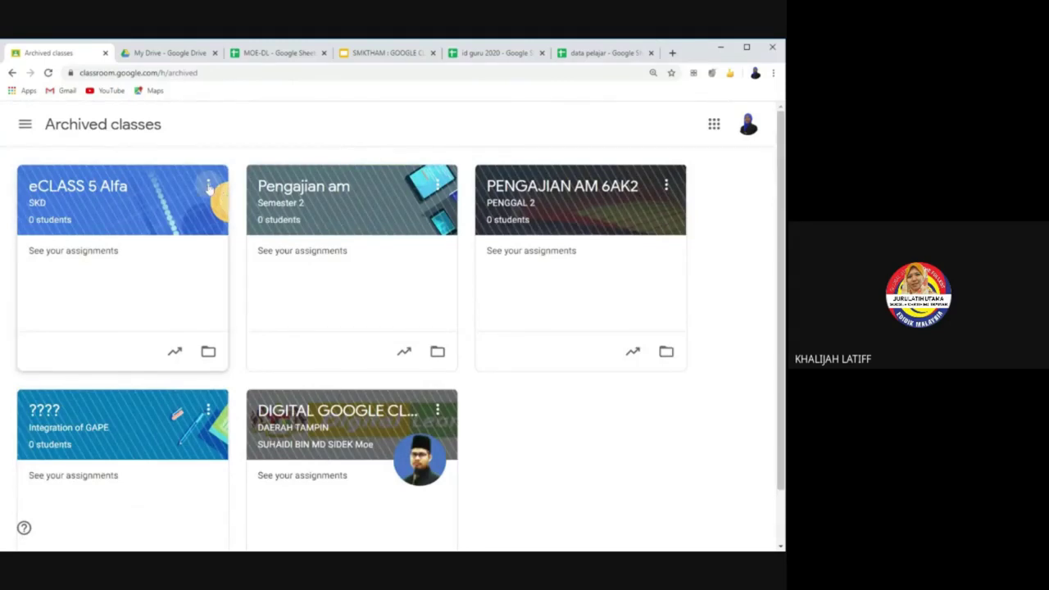
click(209, 186)
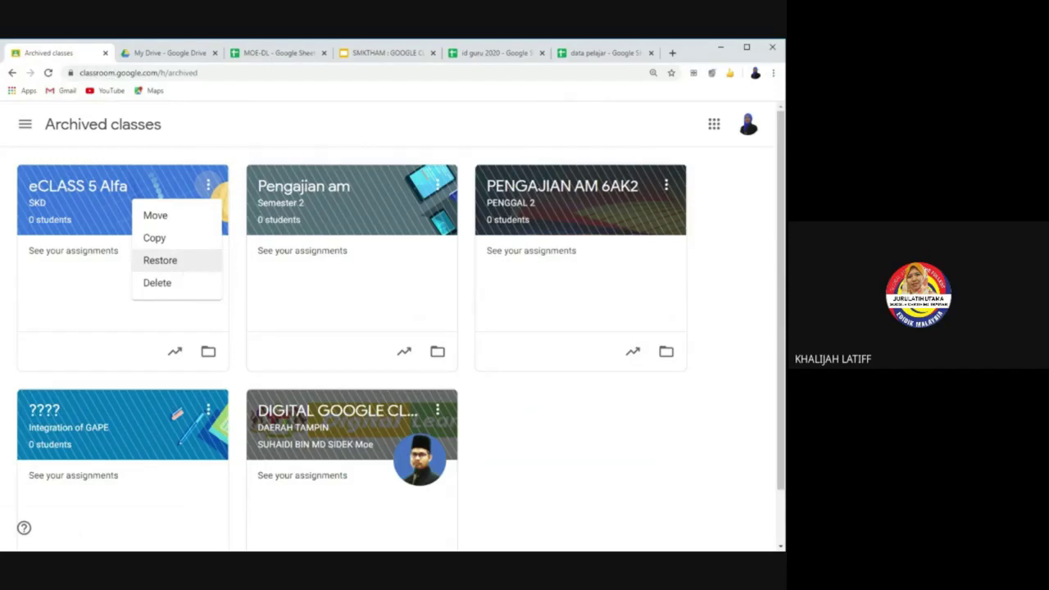
click(158, 282)
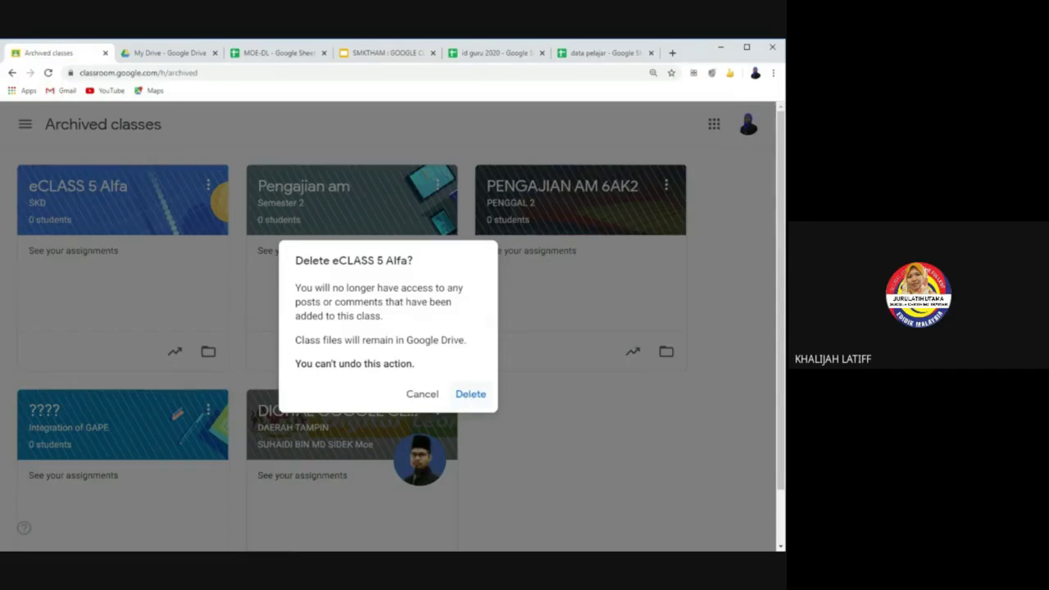
click(543, 446)
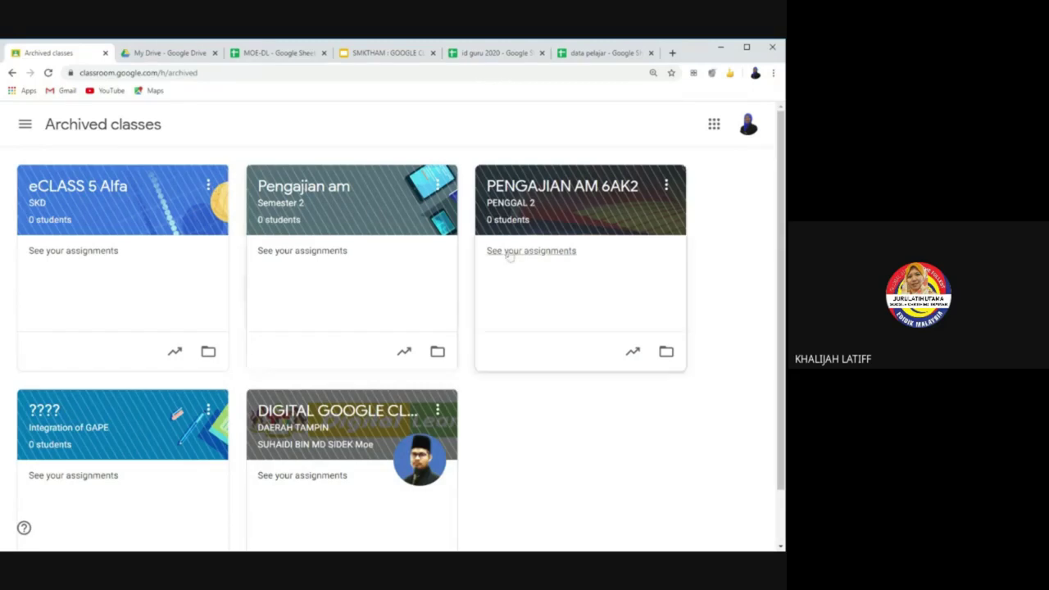
click(438, 185)
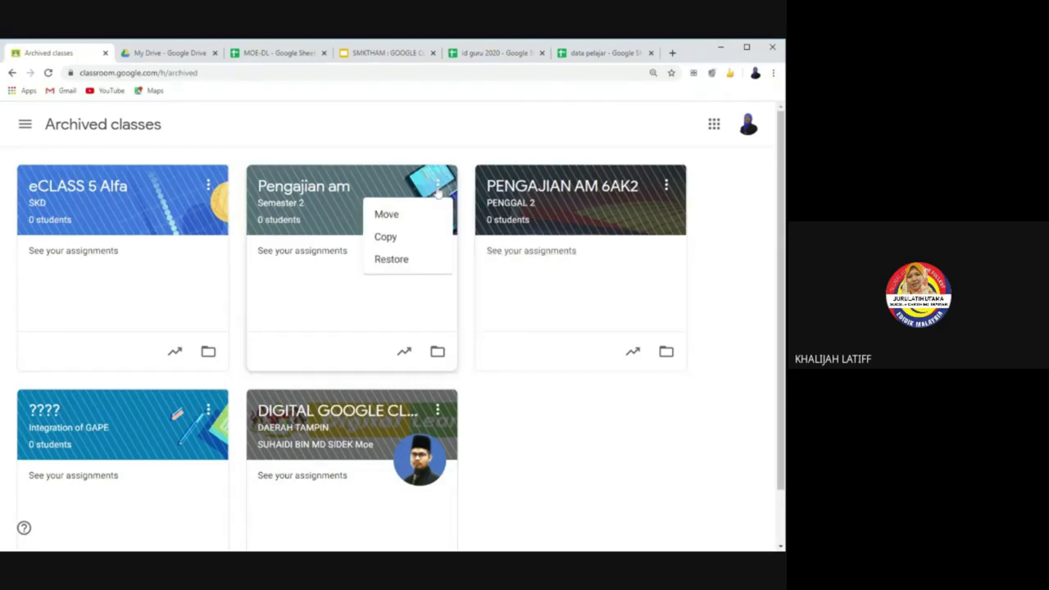
click(664, 188)
click(664, 187)
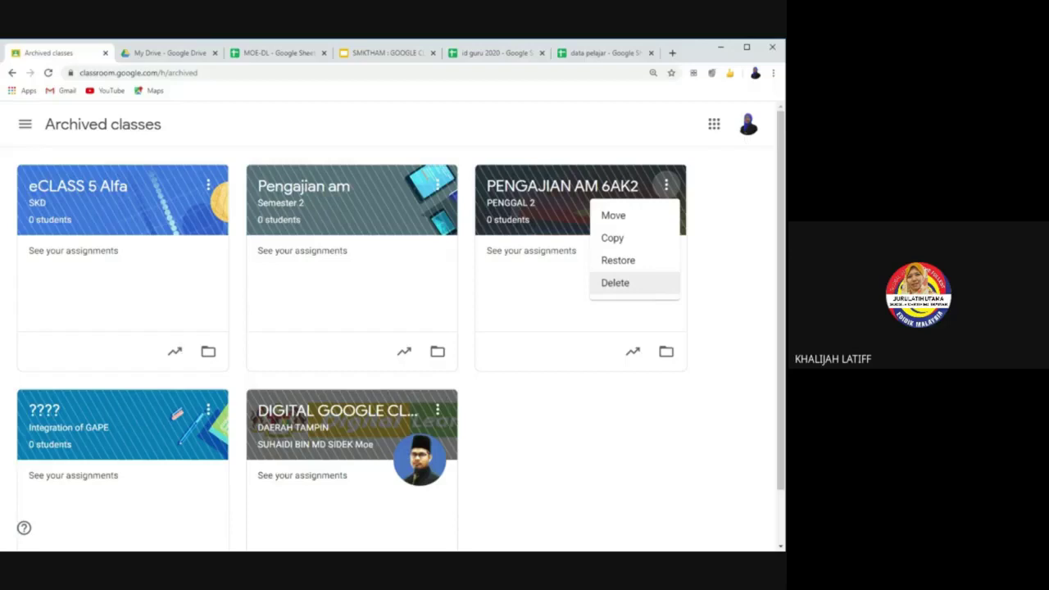
click(716, 281)
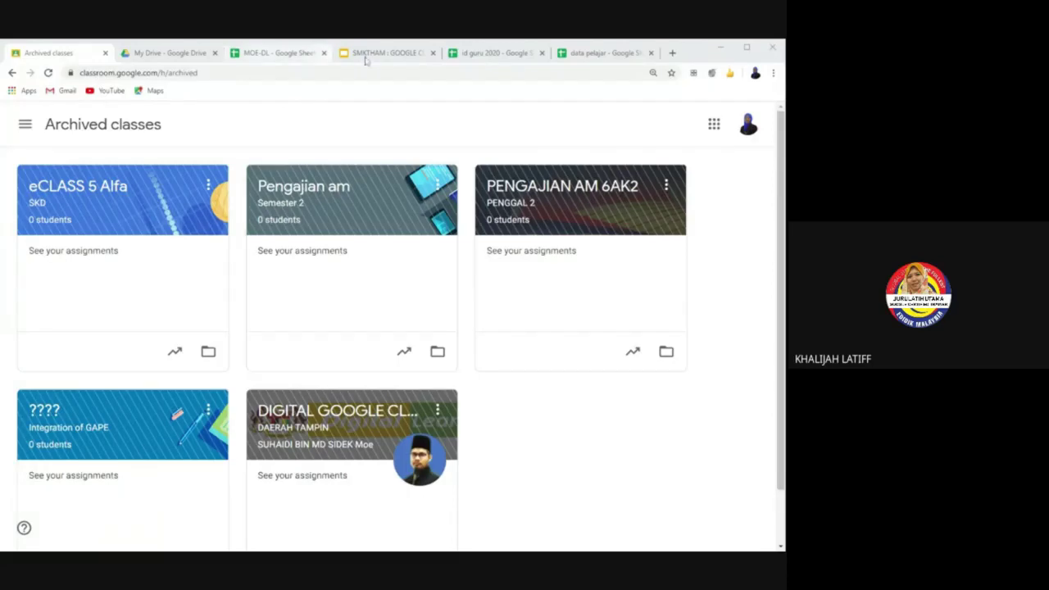
Step: Go to eCLASS 6AK's Classwork and expand JADUAL TINGKATAN 6AK to show JADUAL 2019.jpg
click(25, 124)
click(66, 285)
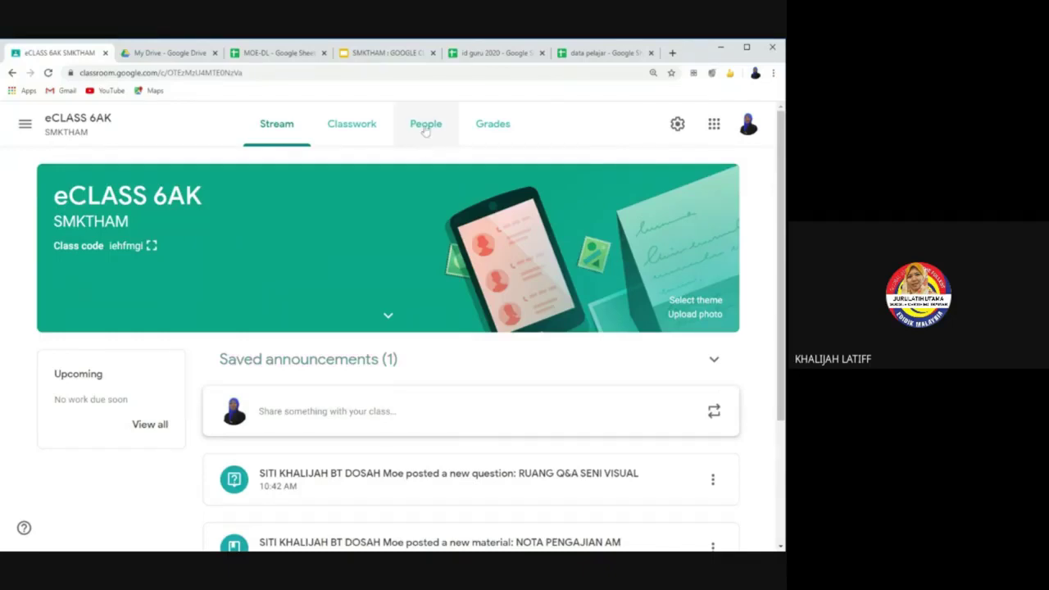
click(362, 138)
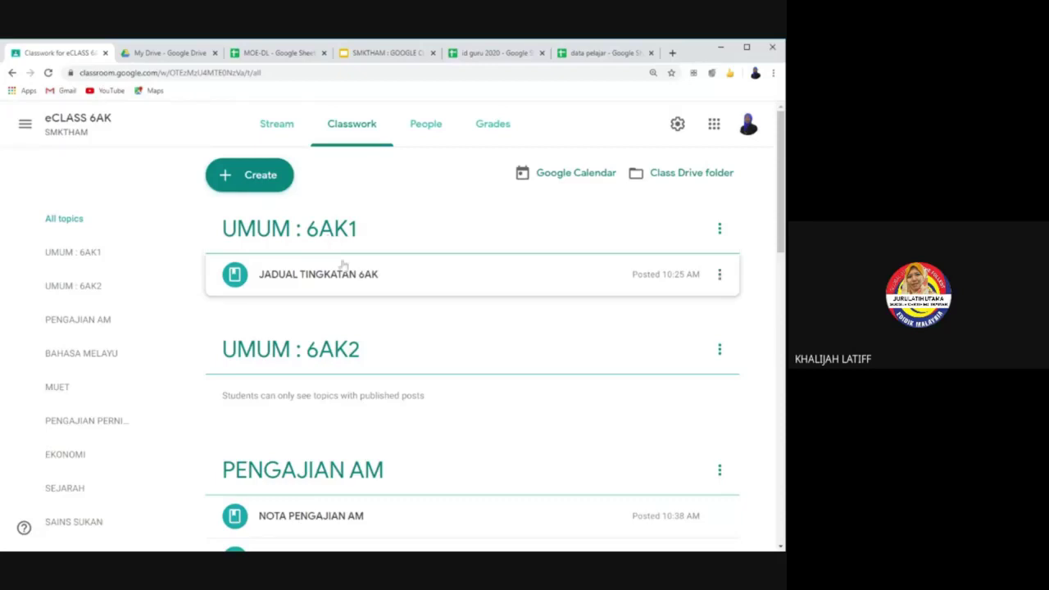
click(353, 276)
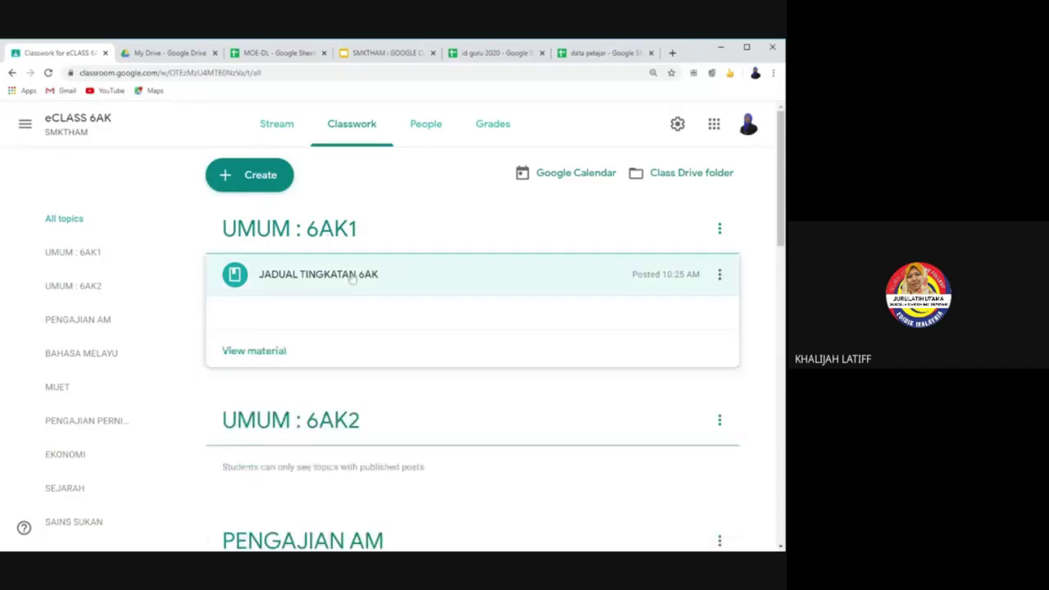
click(711, 283)
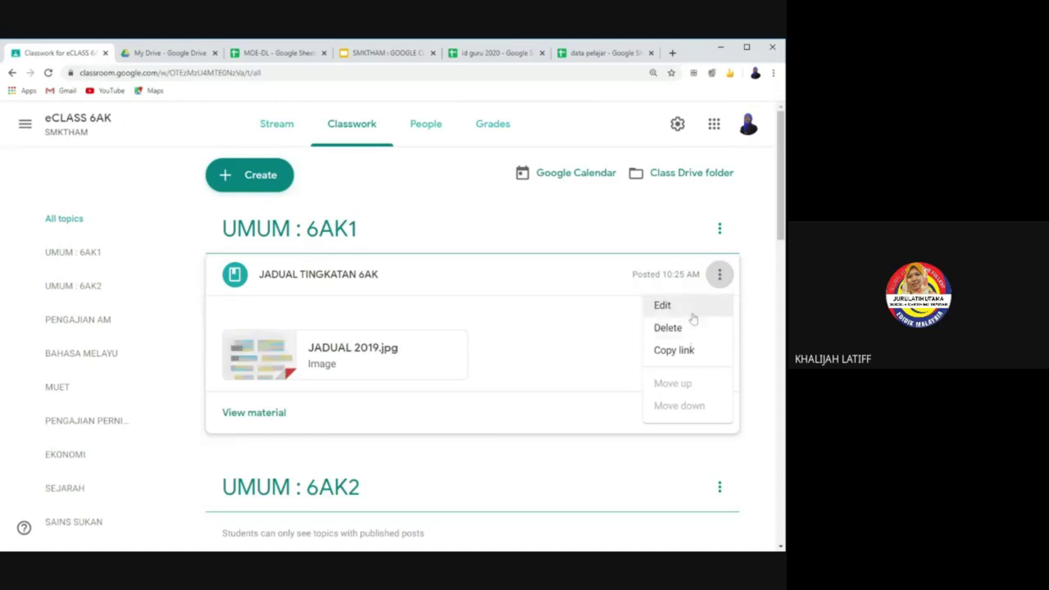
Step: Edit JADUAL TINGKATAN 6AK, keep it for All students under UMUM : 6AK1, and save
click(685, 306)
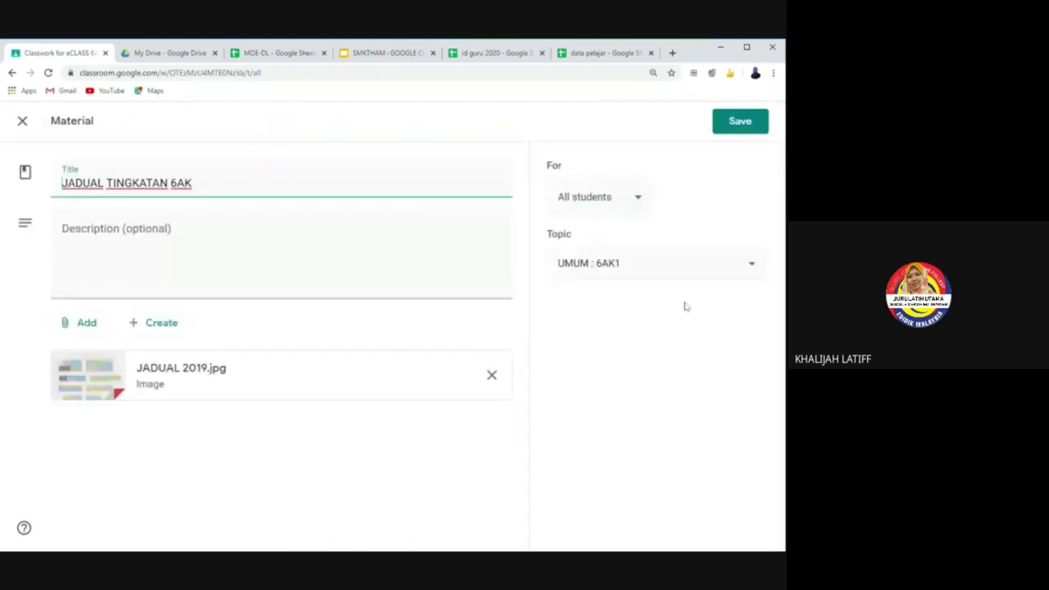
click(638, 200)
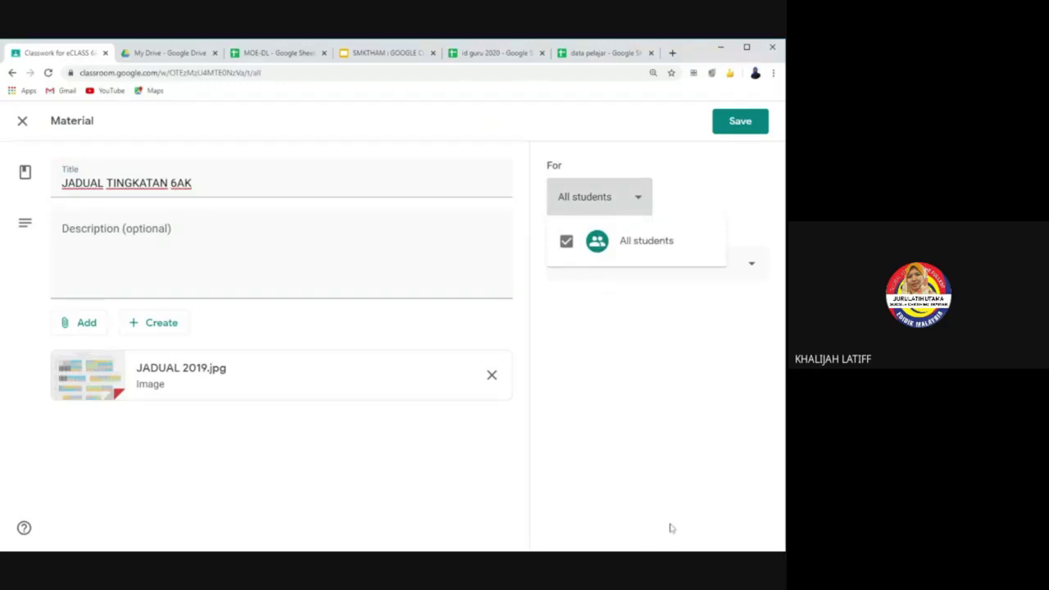
click(734, 138)
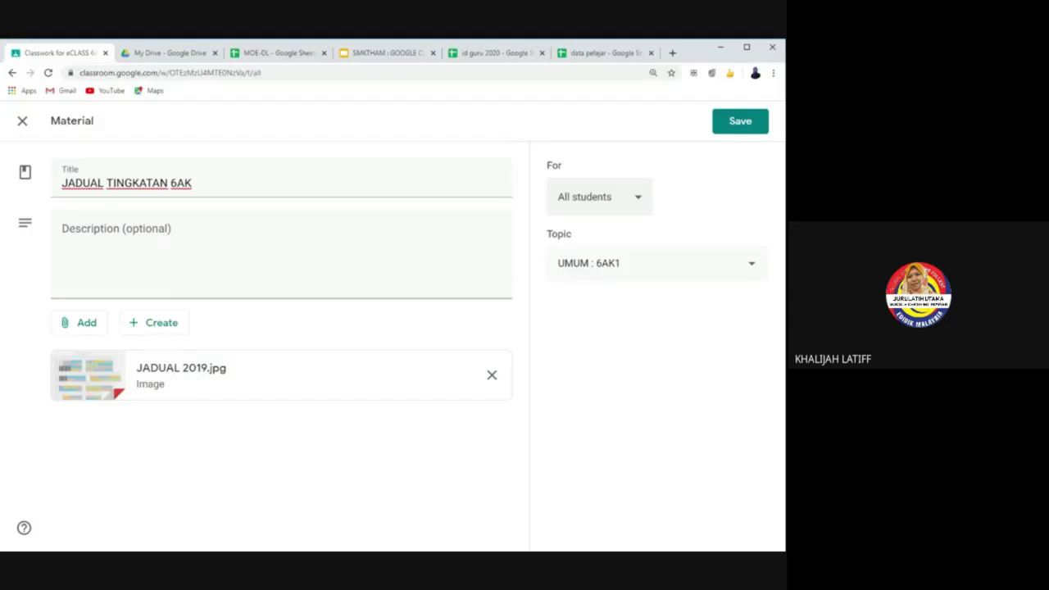
click(736, 115)
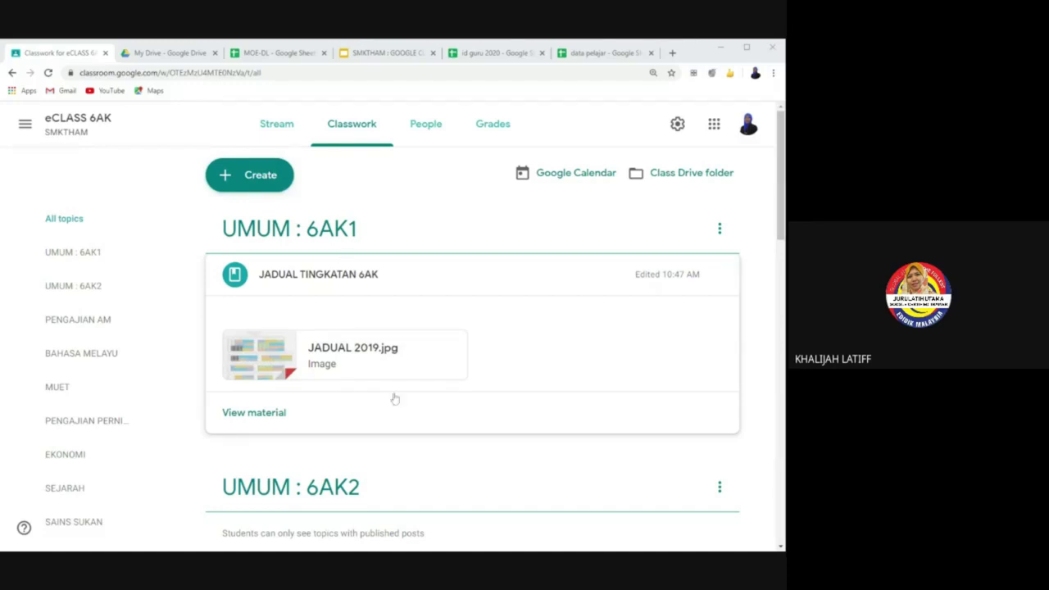
scroll(358, 418, down, 1)
scroll(358, 419, down, 2)
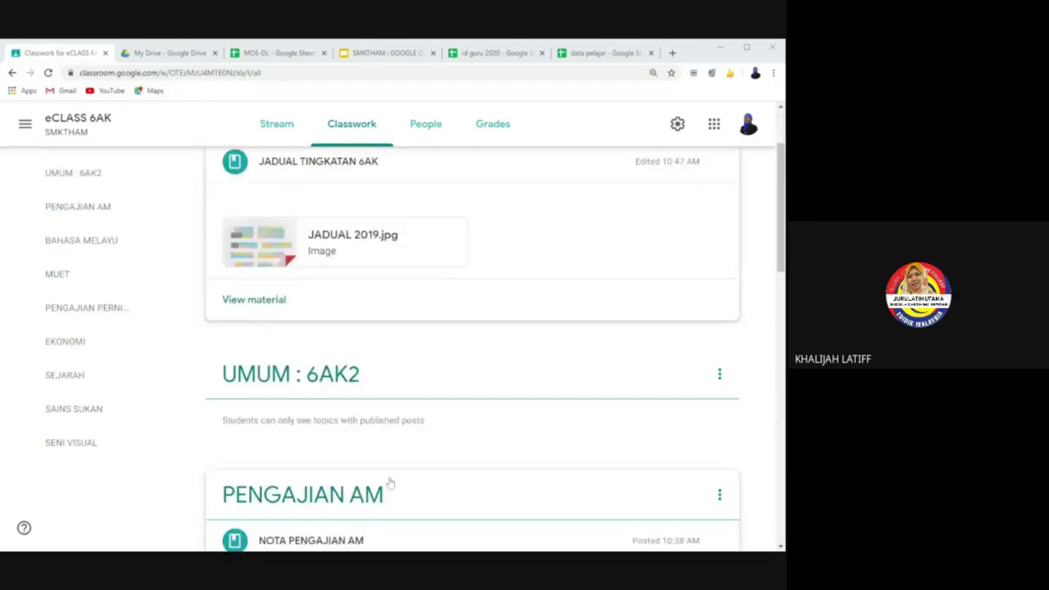
scroll(361, 458, down, 2)
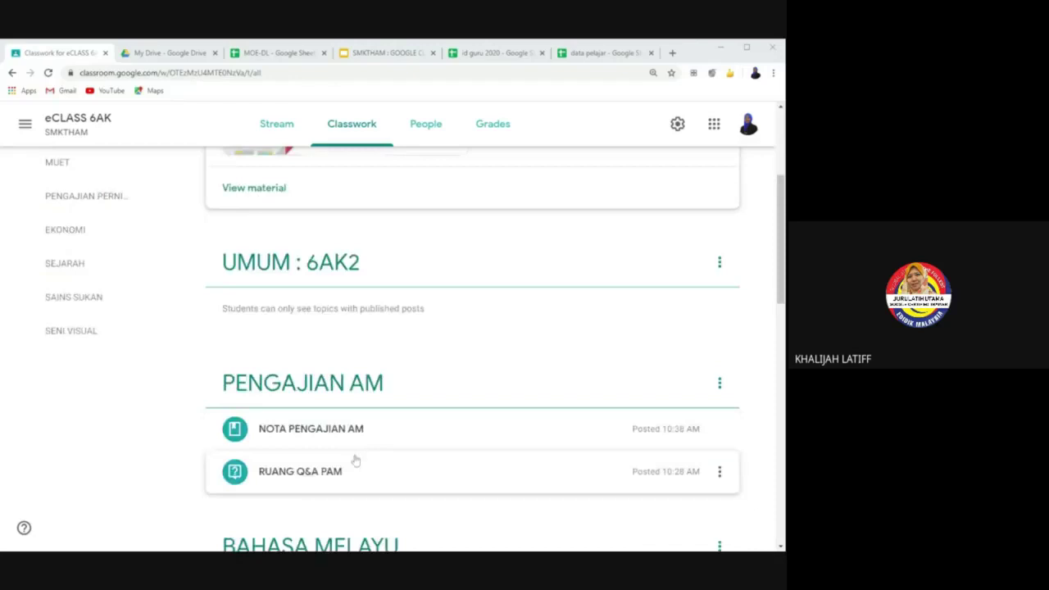
scroll(358, 483, down, 2)
scroll(358, 503, down, 4)
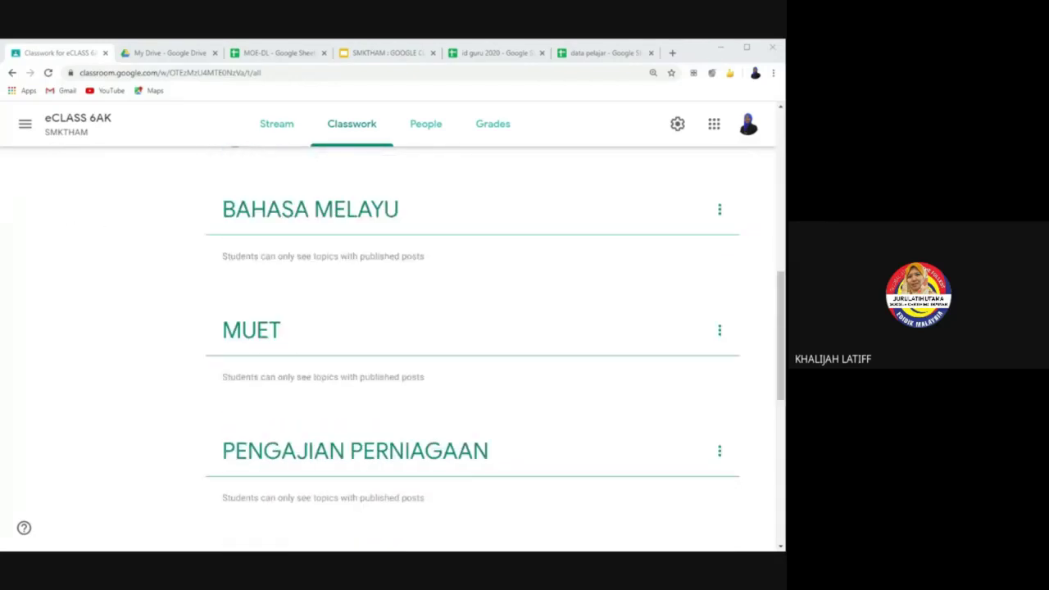
scroll(495, 343, down, 1)
scroll(494, 344, down, 7)
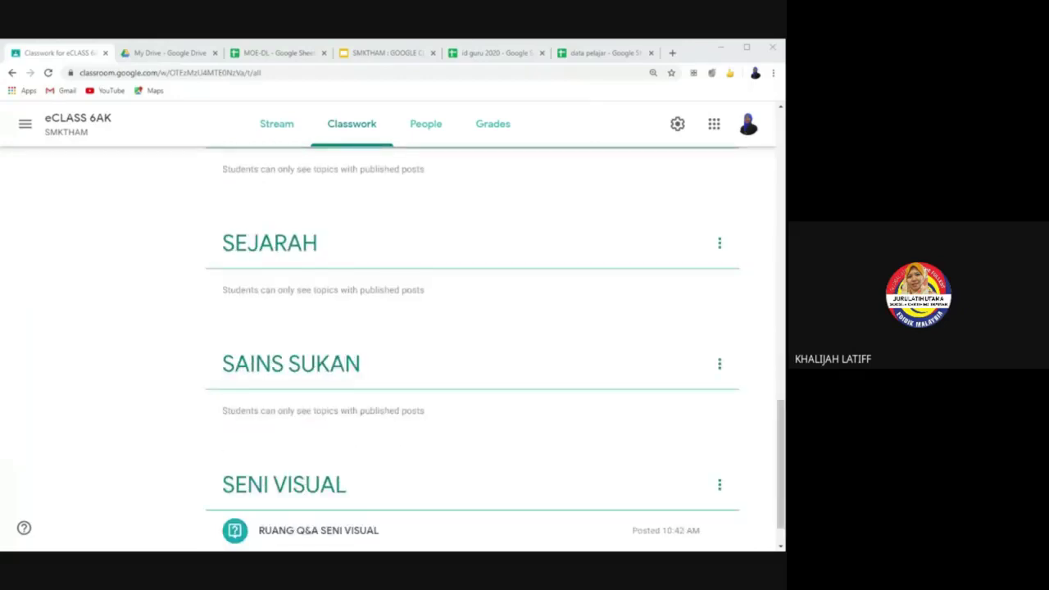
scroll(322, 497, down, 1)
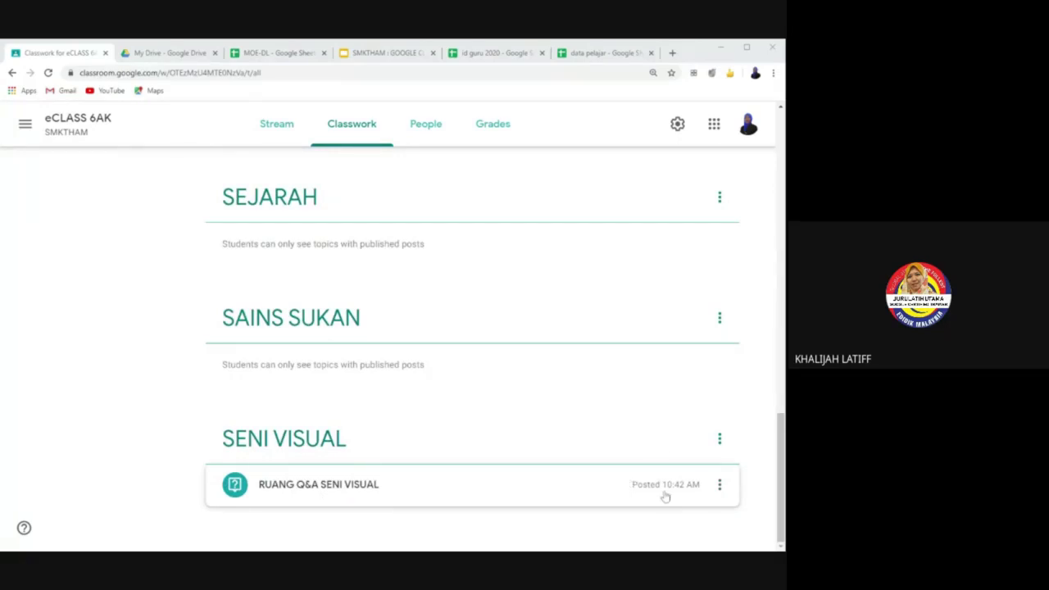
scroll(622, 389, up, 10)
scroll(622, 389, up, 3)
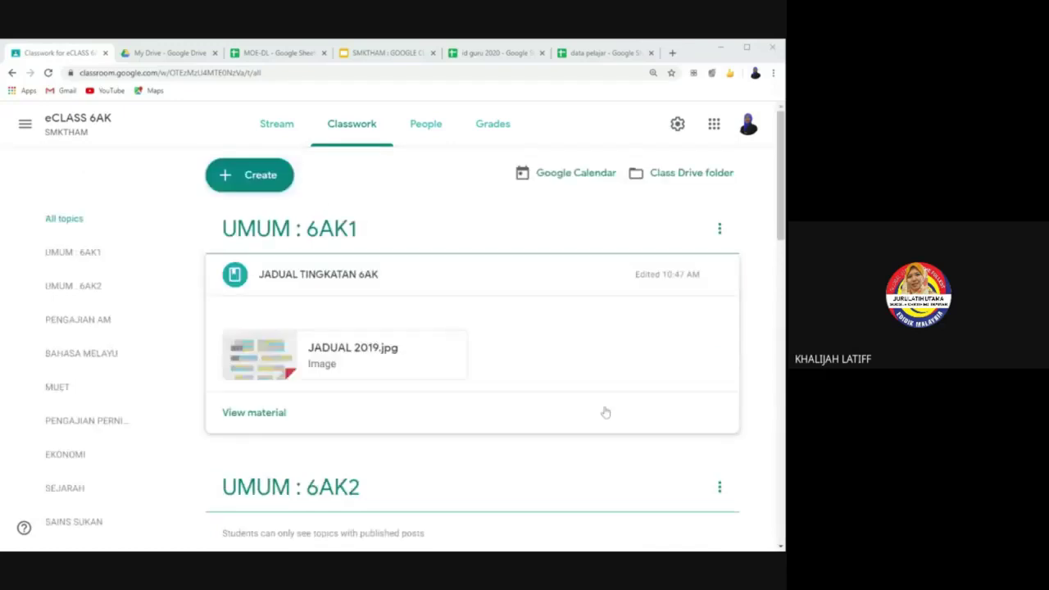
Step: Create a new Material post in eCLASS 6AK, keeping the audience as All students
click(257, 177)
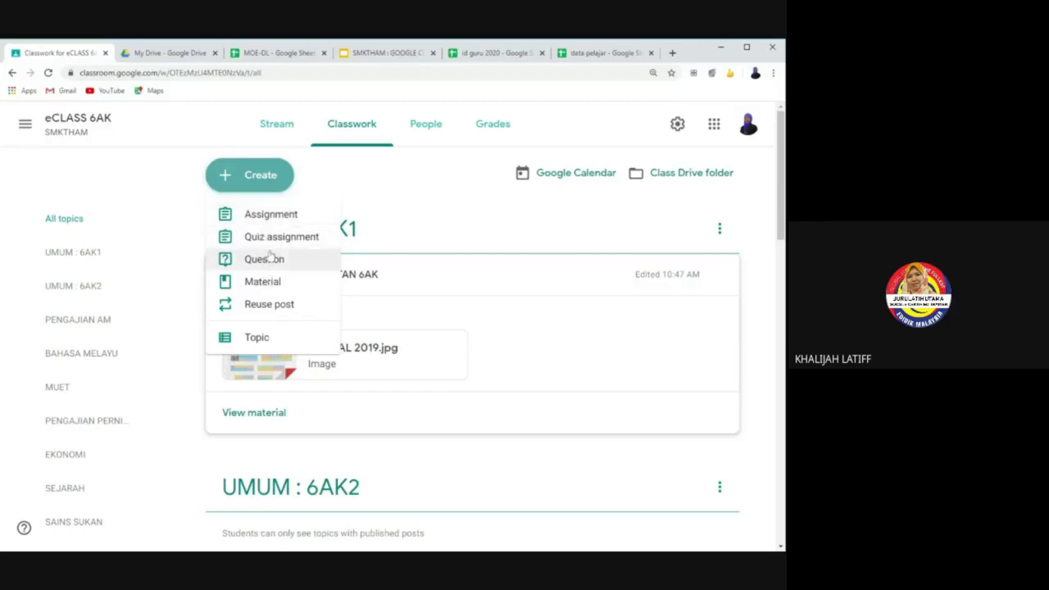
click(266, 281)
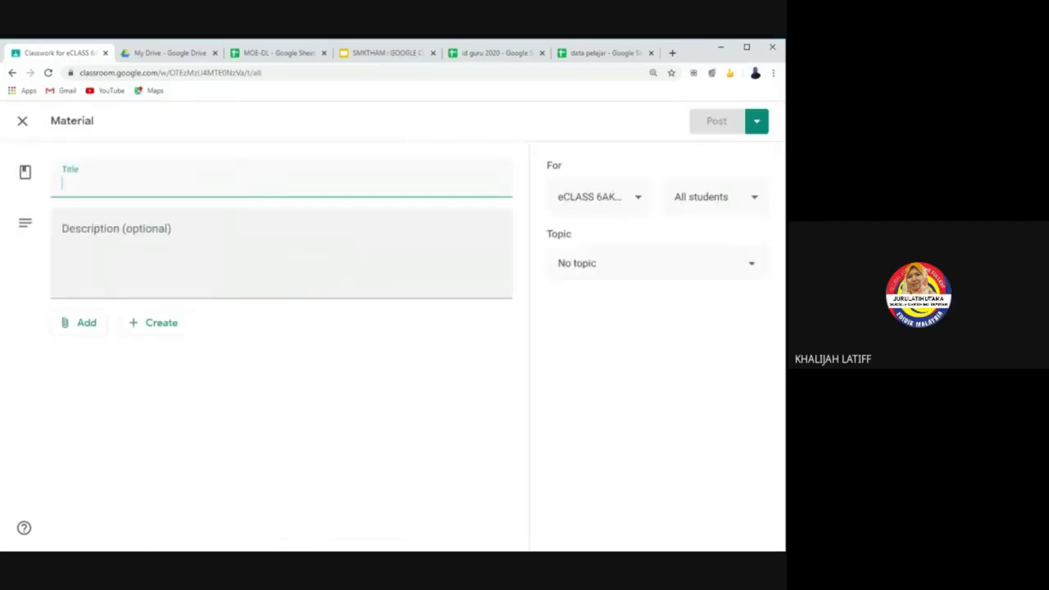
click(754, 199)
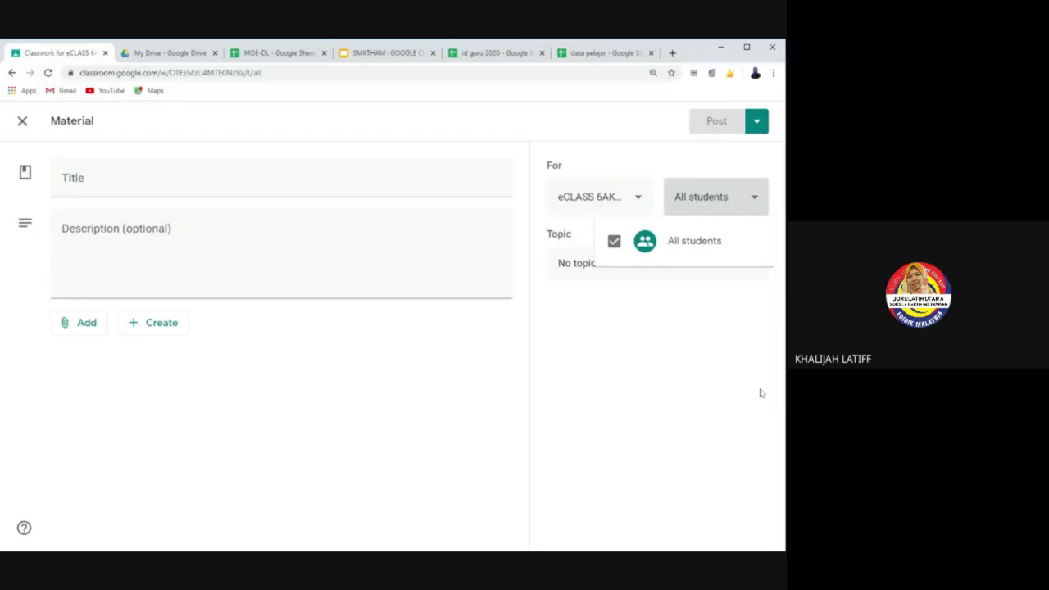
click(702, 348)
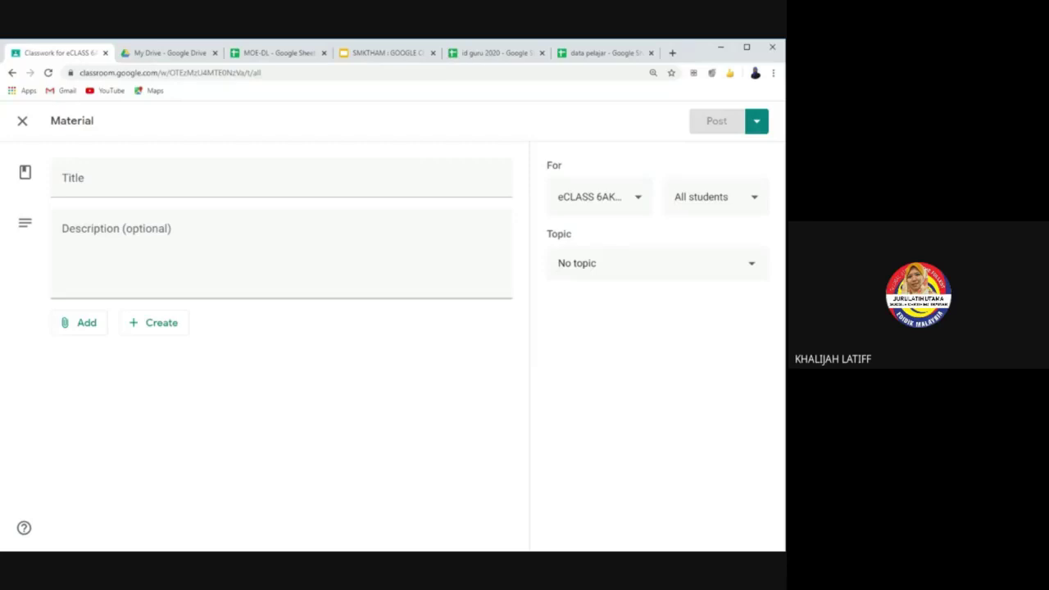
Step: Discard the blank Material draft and return to eCLASS 6AK's Classwork page
click(24, 123)
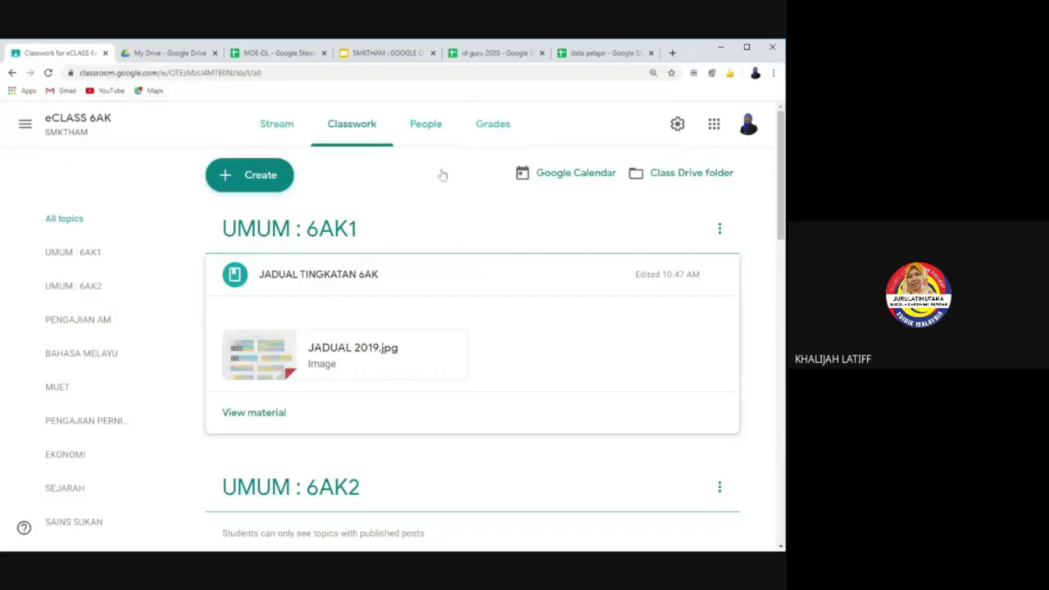
Step: Scroll the Classwork topic list and filter to the SENI VISUAL topic
scroll(416, 295, down, 2)
scroll(375, 278, up, 2)
scroll(344, 348, down, 3)
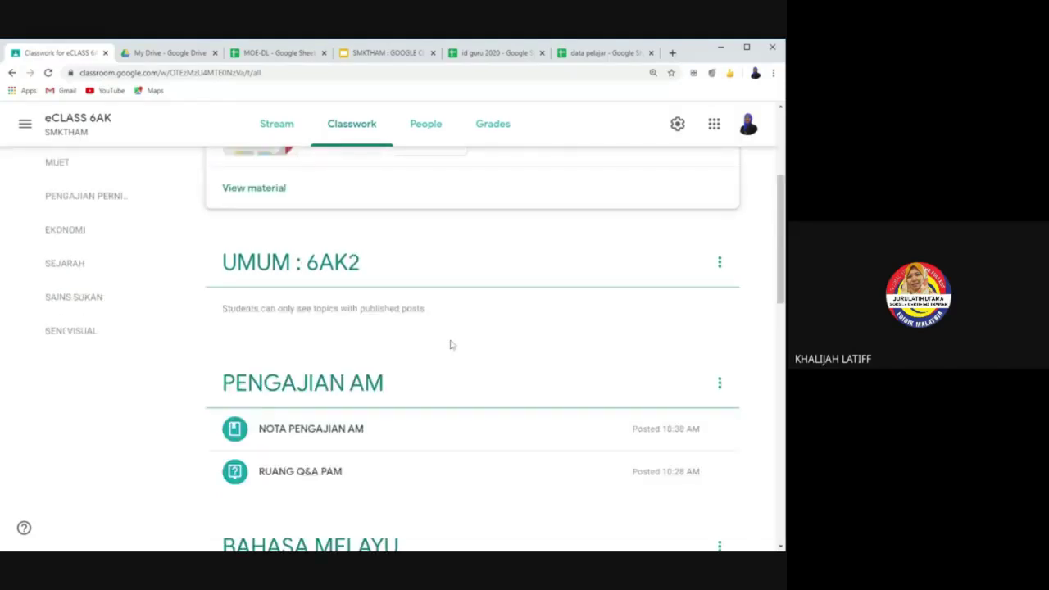
scroll(451, 345, down, 1)
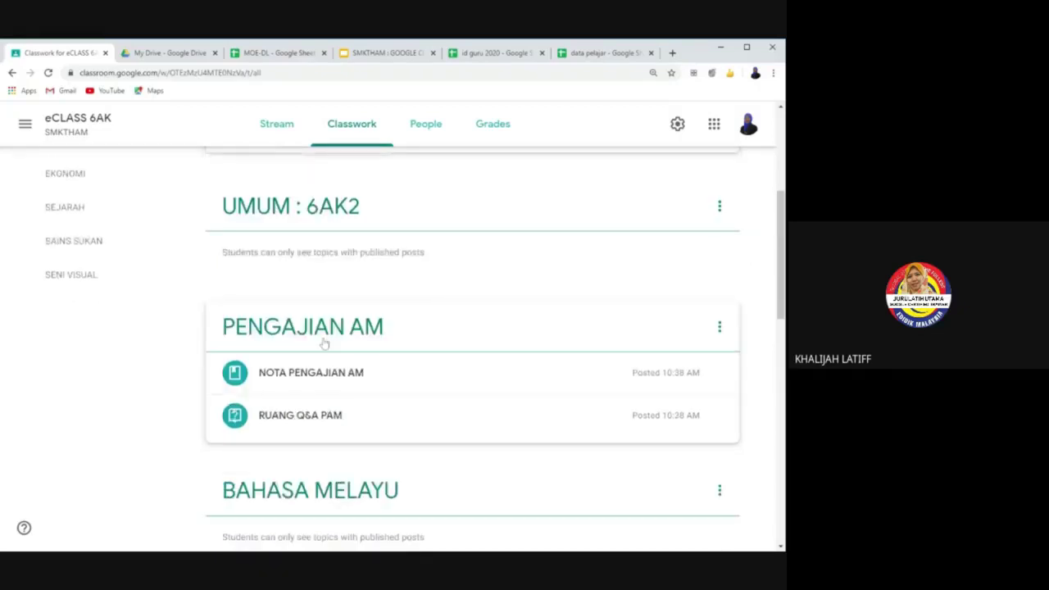
click(82, 274)
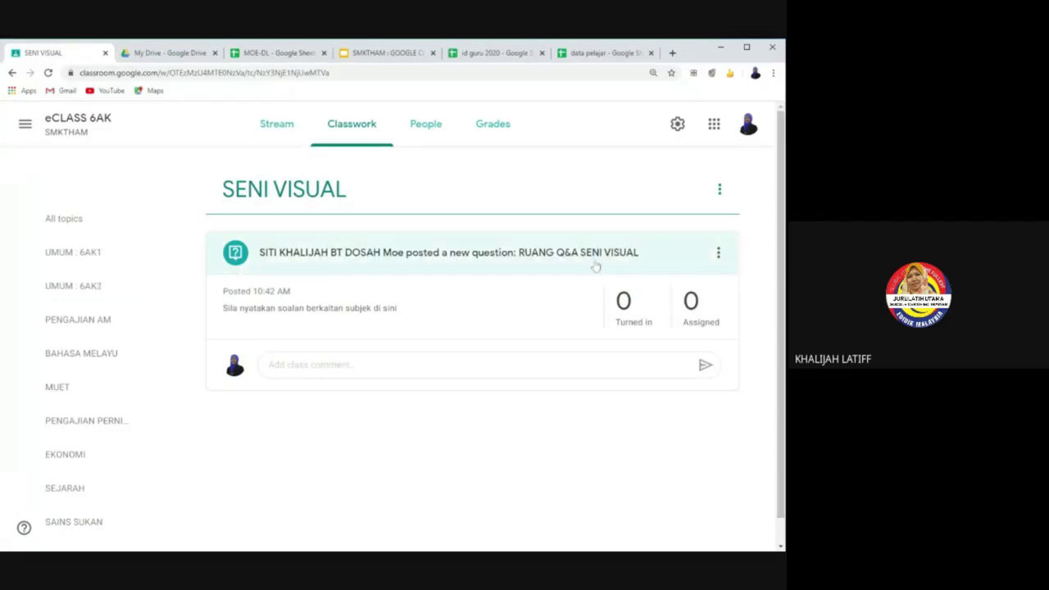
Step: Review RUANG Q&A SENI VISUAL's answers and assigned students, exit unsaved, then show all topics
click(515, 267)
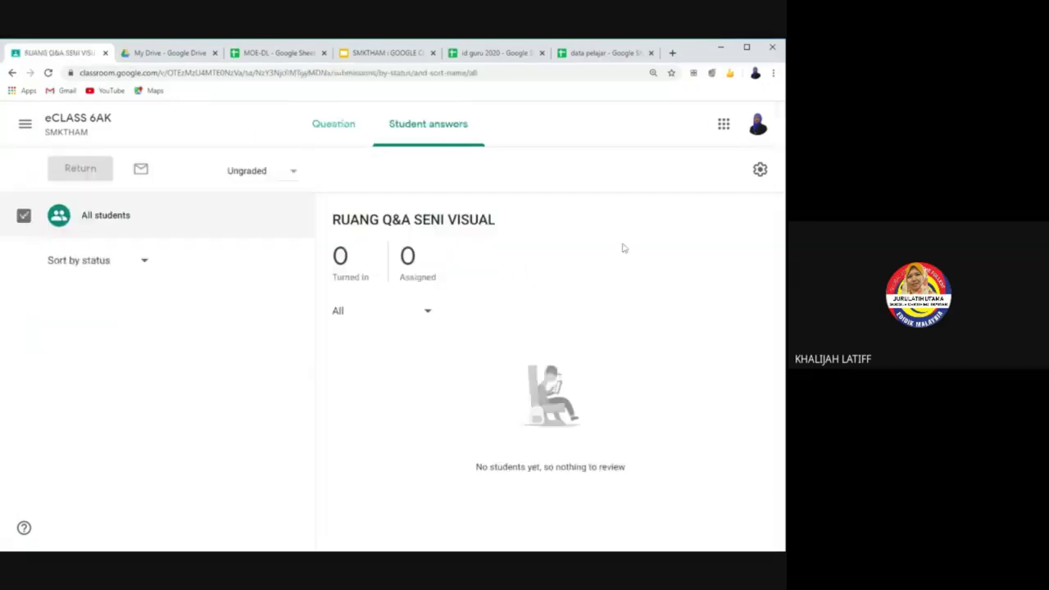
click(11, 73)
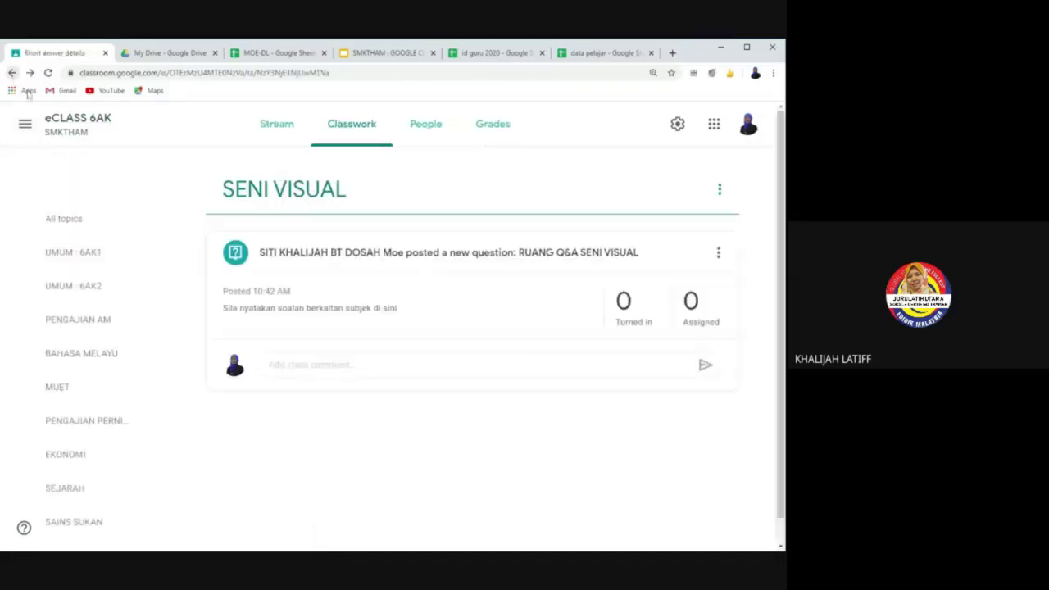
click(718, 253)
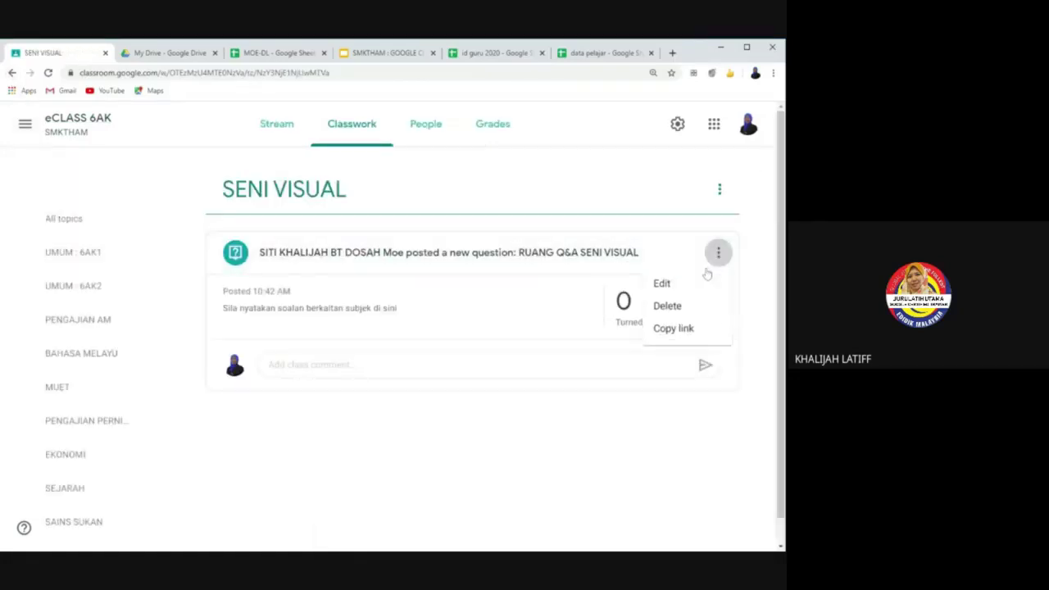
click(667, 280)
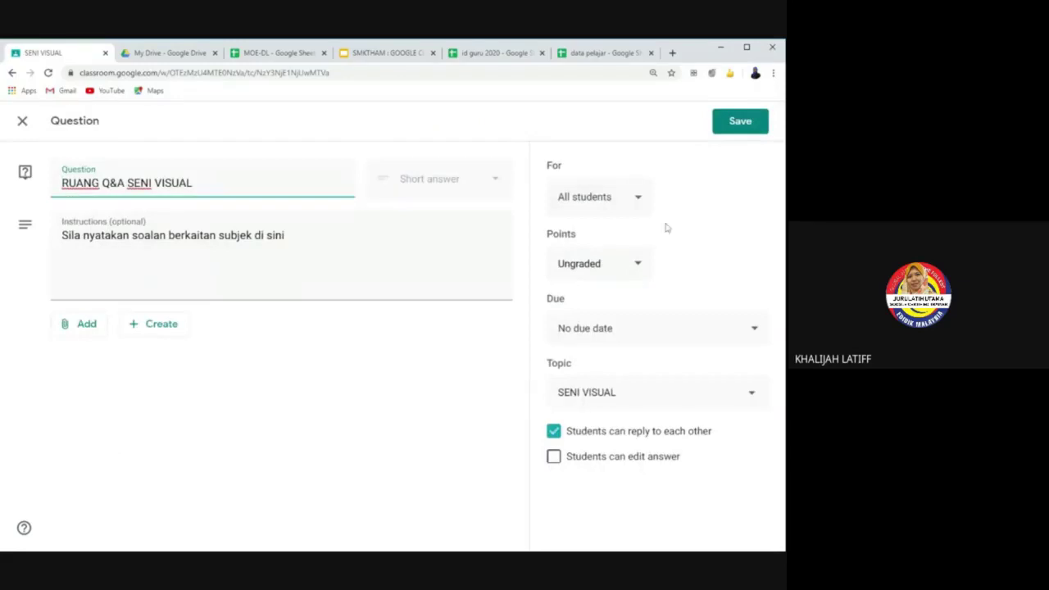
click(639, 201)
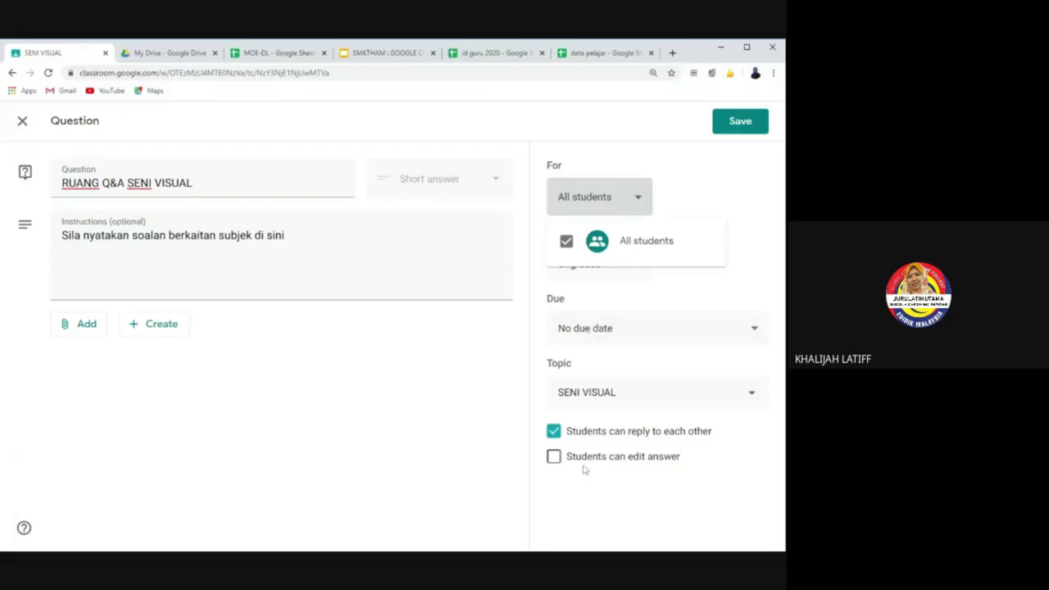
click(22, 134)
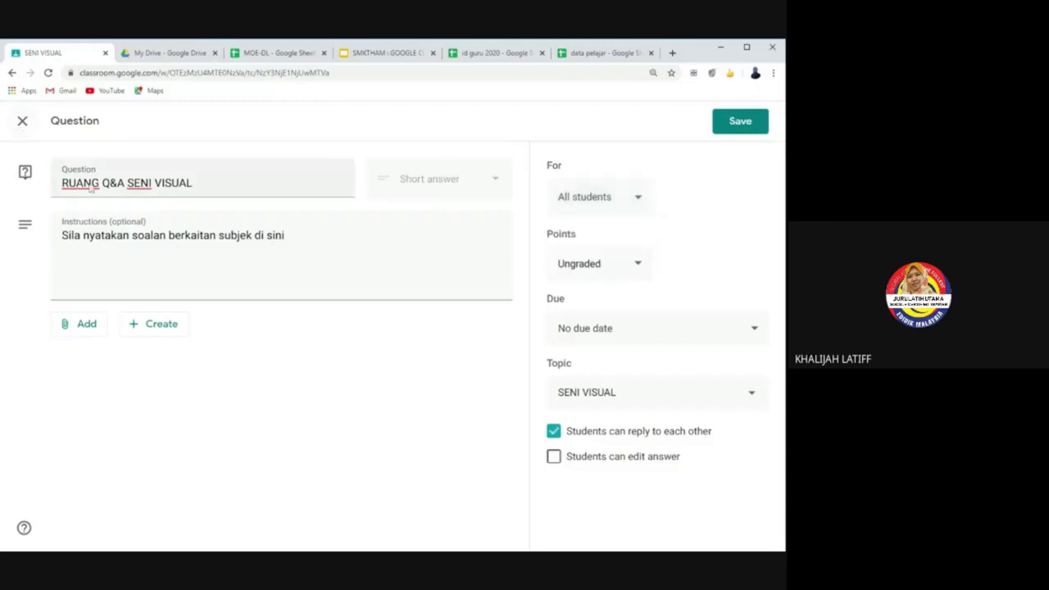
click(23, 121)
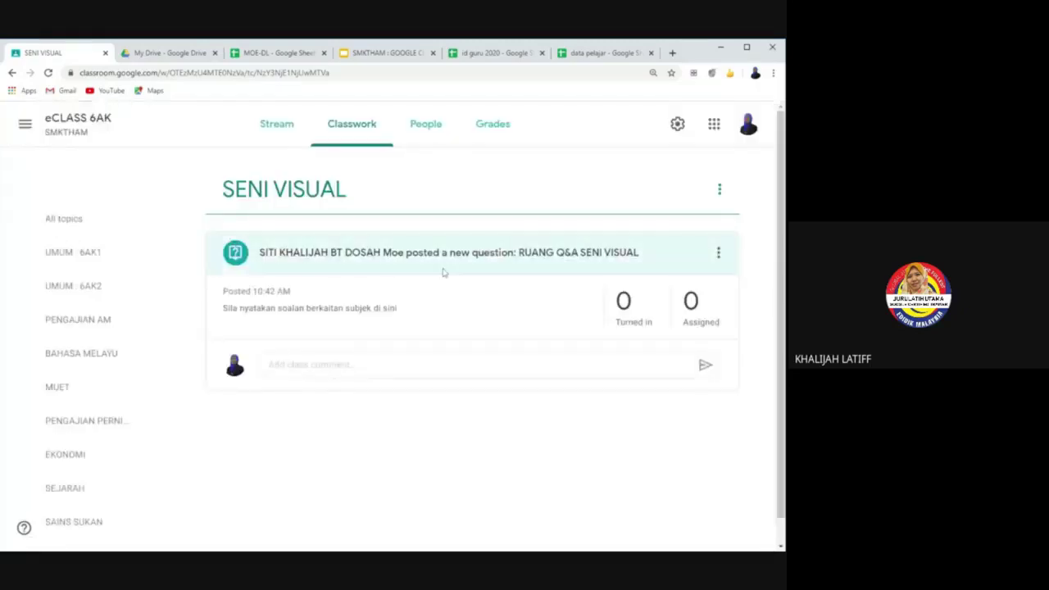
click(344, 131)
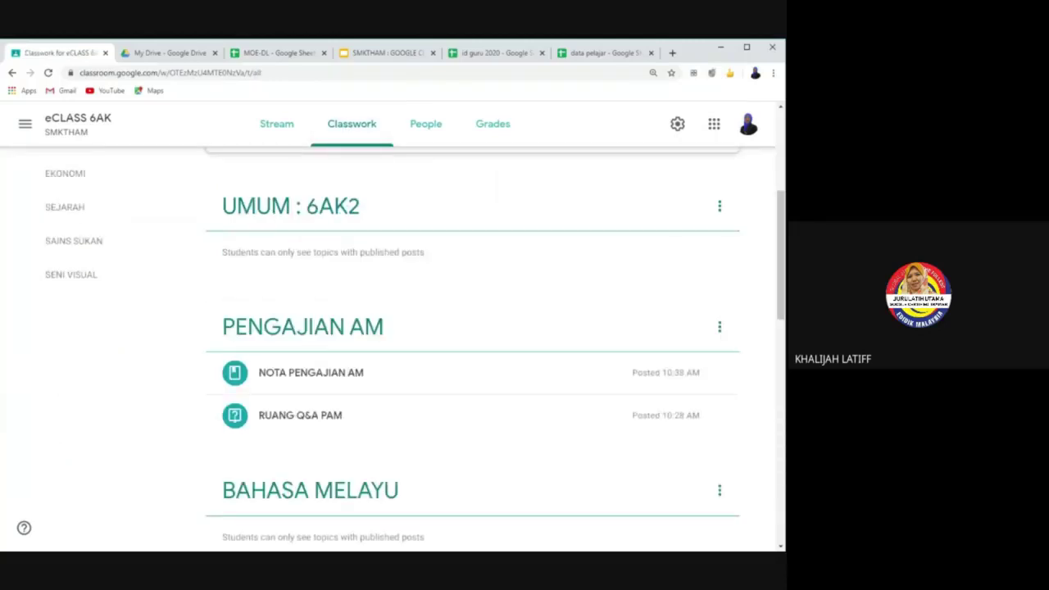
Step: Browse the PENGAJIAN AM, SEJARAH and SAINS SUKAN topics and the Stream, ending on Classwork
scroll(90, 366, up, 2)
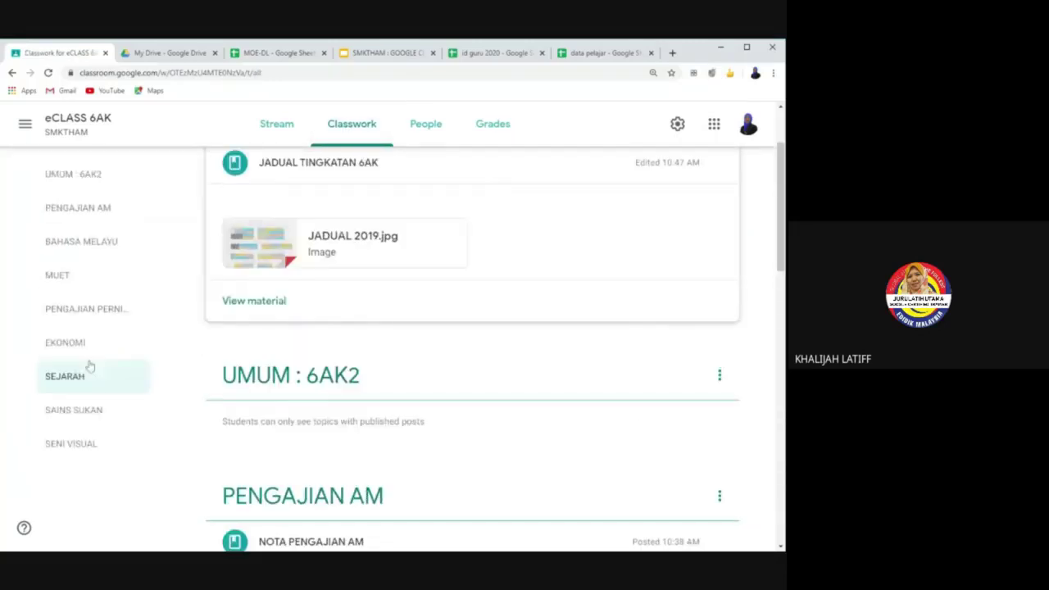
scroll(90, 366, up, 2)
click(99, 332)
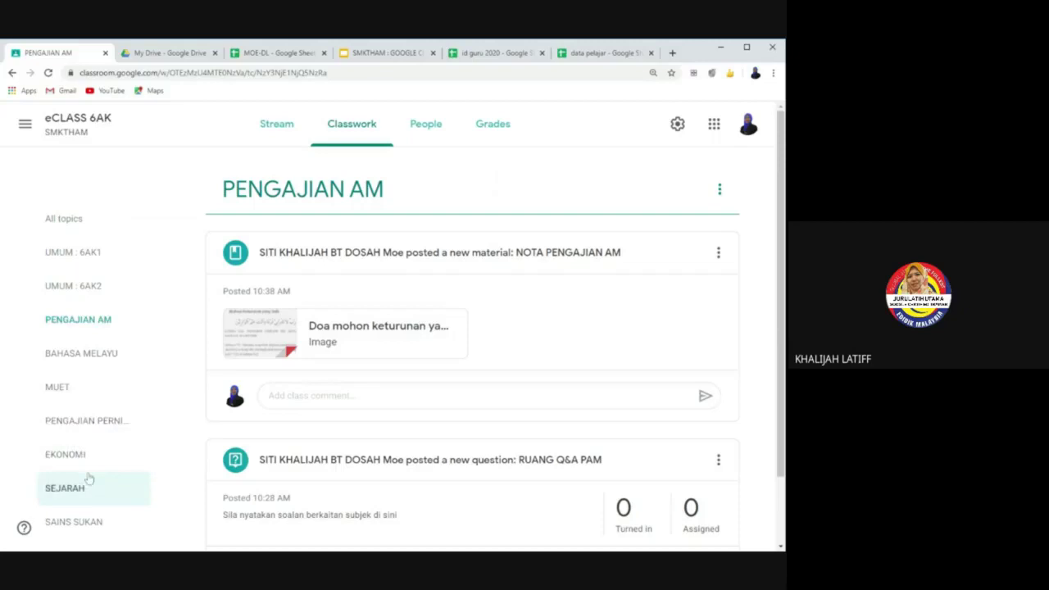
click(85, 500)
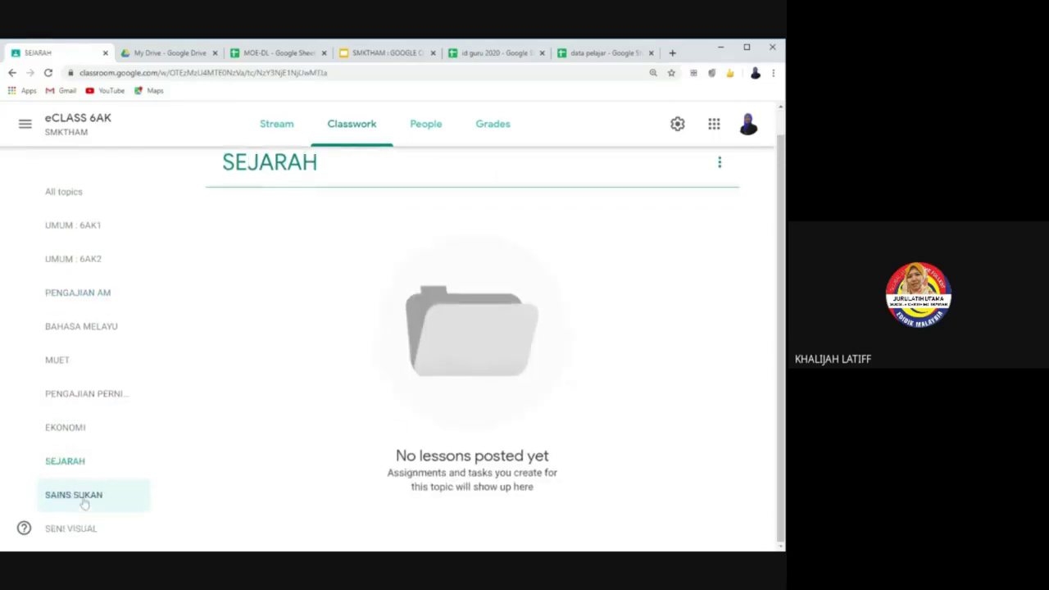
click(84, 497)
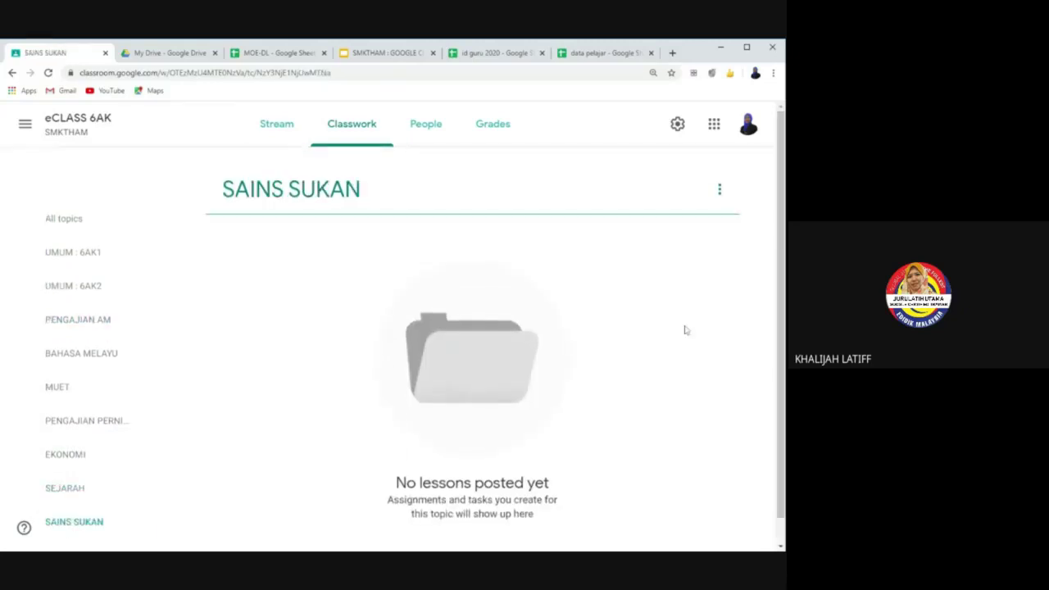
click(286, 141)
click(353, 142)
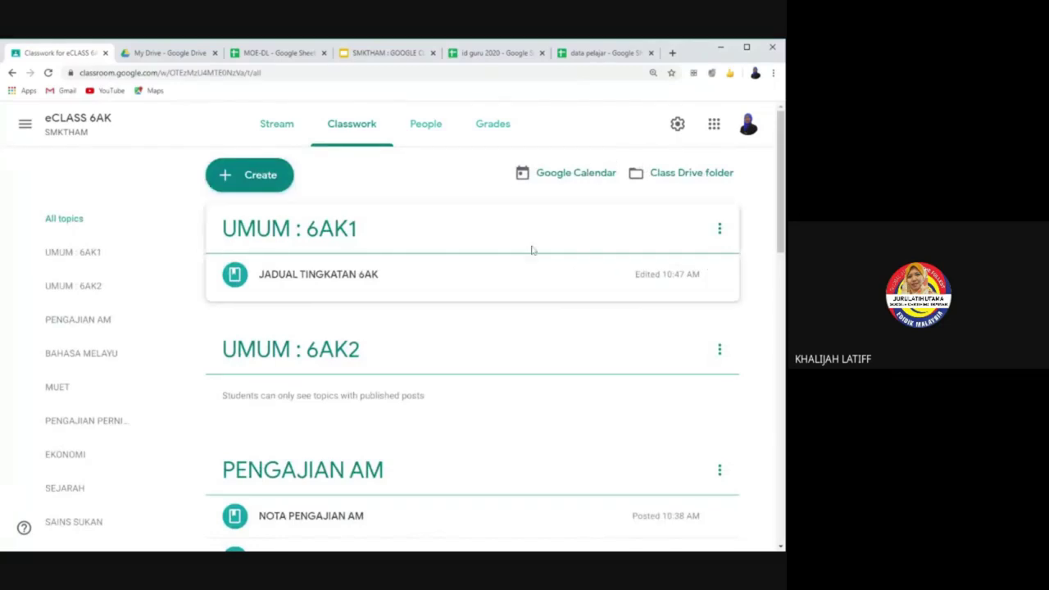
Step: Check the People page, then browse UMUM : 6AK2, PENGAJIAN AM and BAHASA MELAYU topics
click(425, 123)
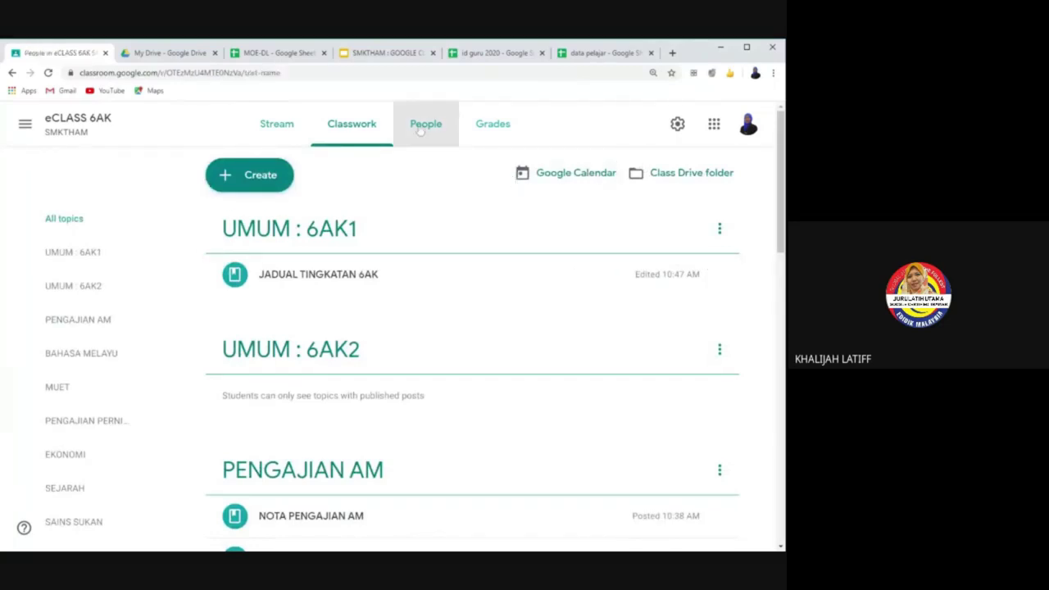
click(349, 129)
click(73, 285)
click(78, 320)
click(80, 355)
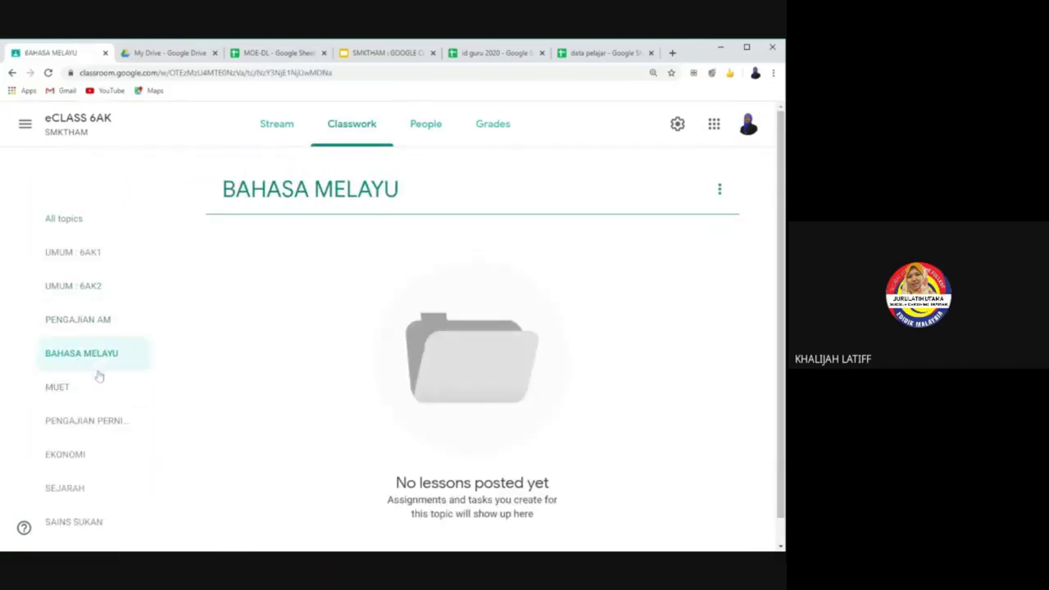
click(88, 328)
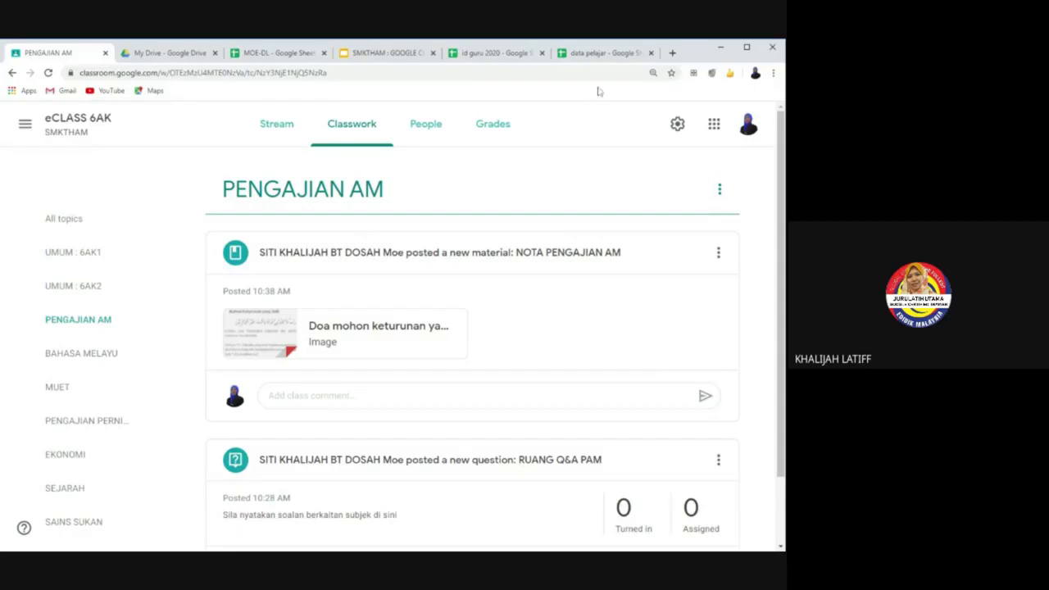
Step: Create a new blank Google Docs document from Google Drive
click(168, 53)
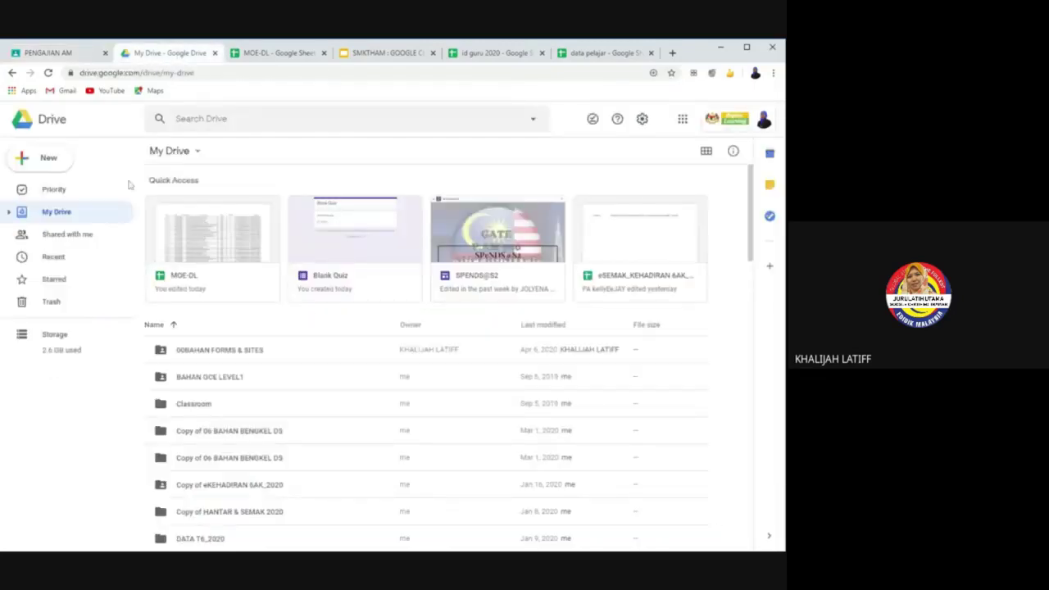
click(49, 162)
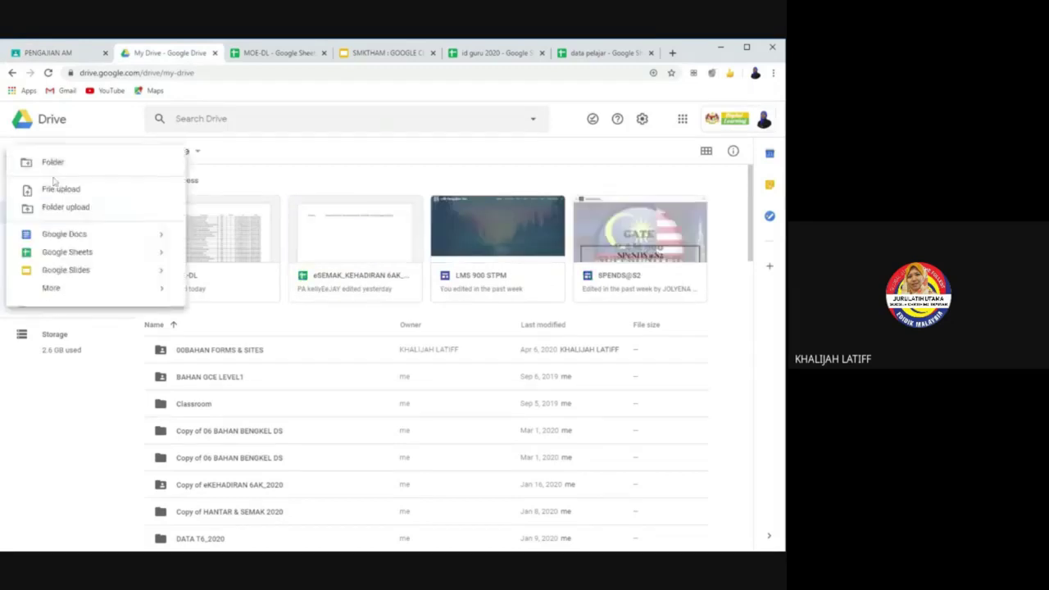
click(68, 238)
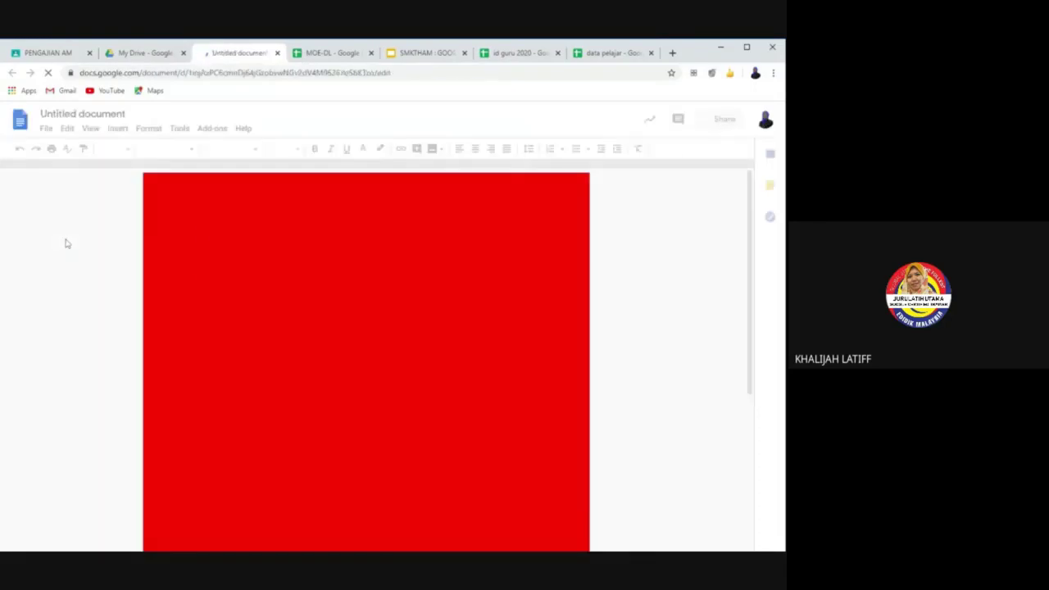
Step: Set the document's page colour to white in Page setup
click(46, 128)
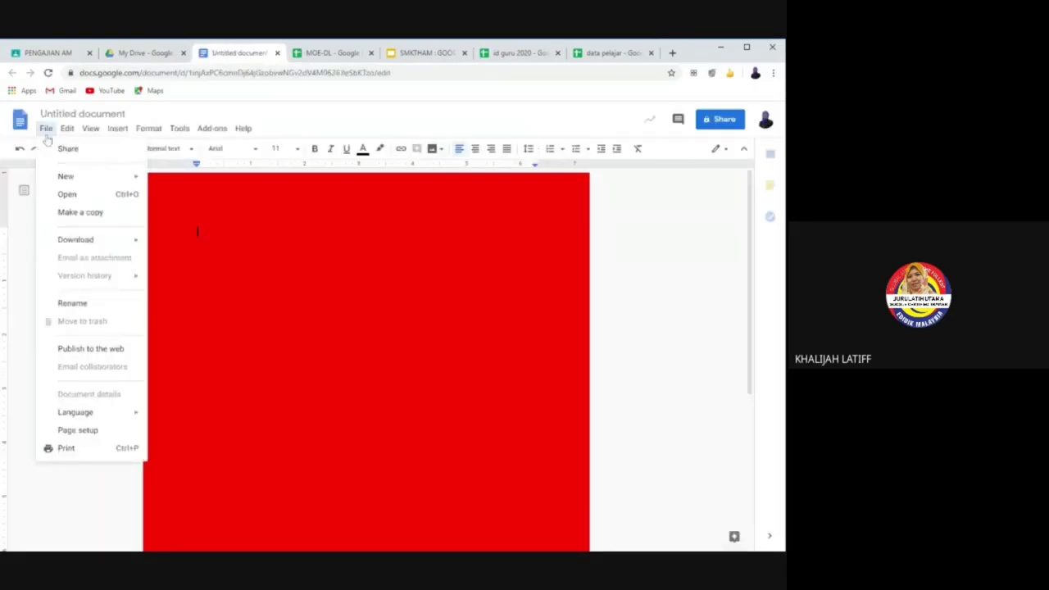
click(90, 447)
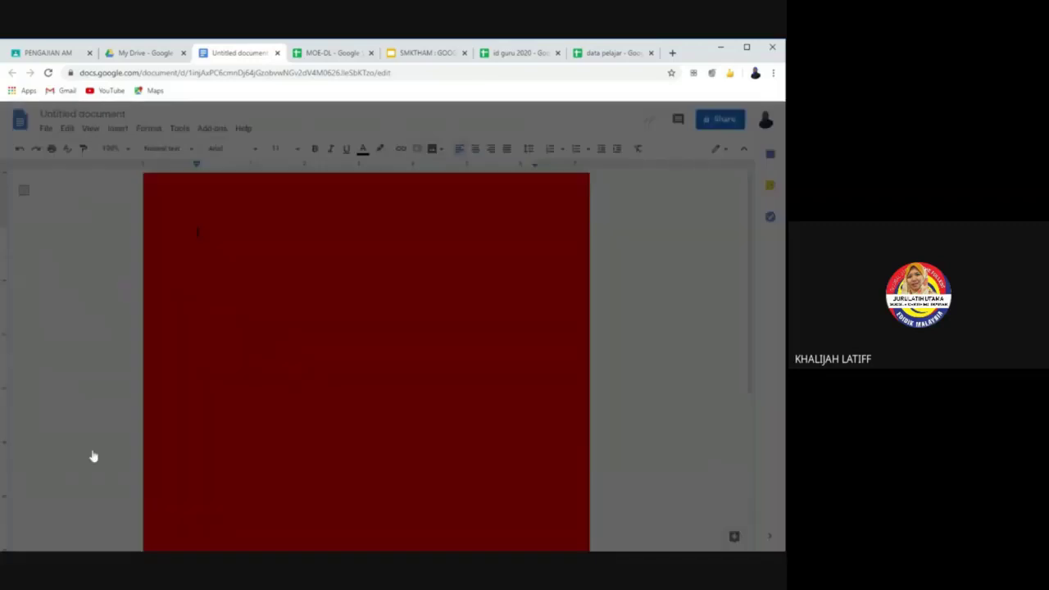
click(310, 360)
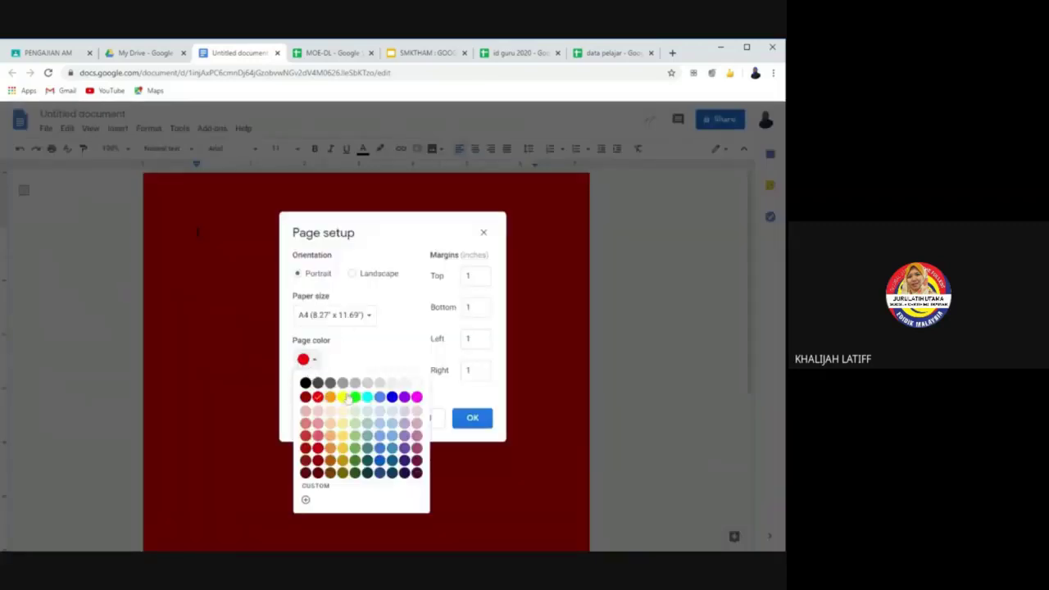
click(416, 382)
click(472, 418)
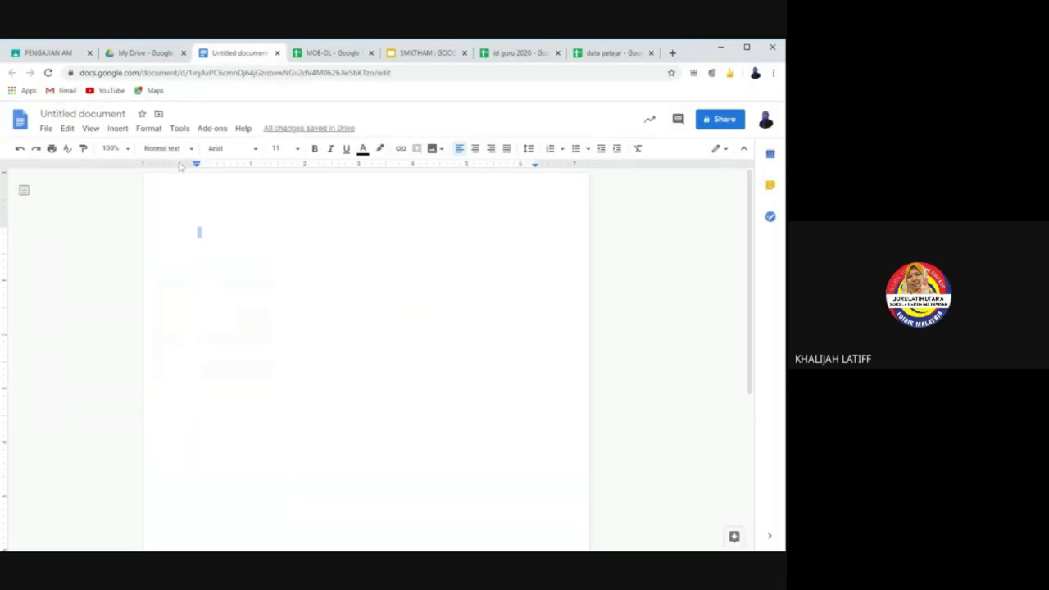
Step: Turn on voice typing and dictate "Hello good morning" in English
click(119, 129)
mouse_move(152, 131)
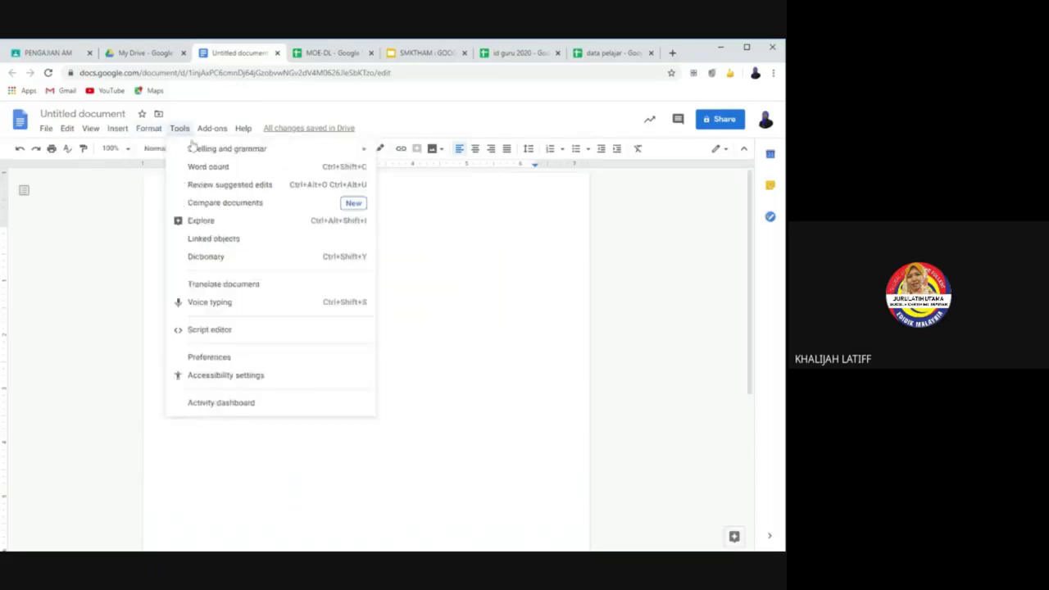
click(225, 306)
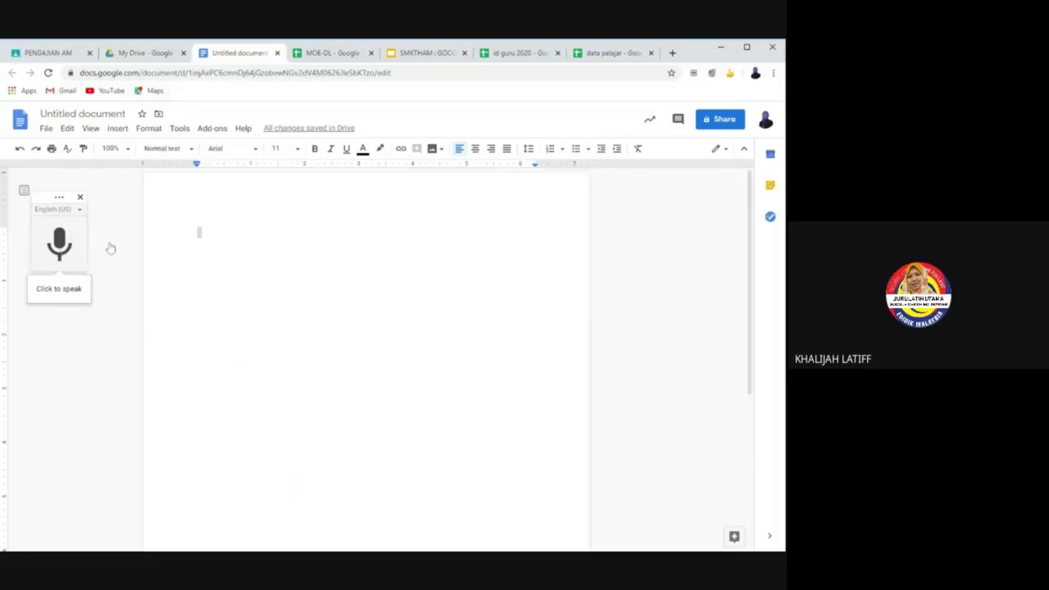
click(51, 250)
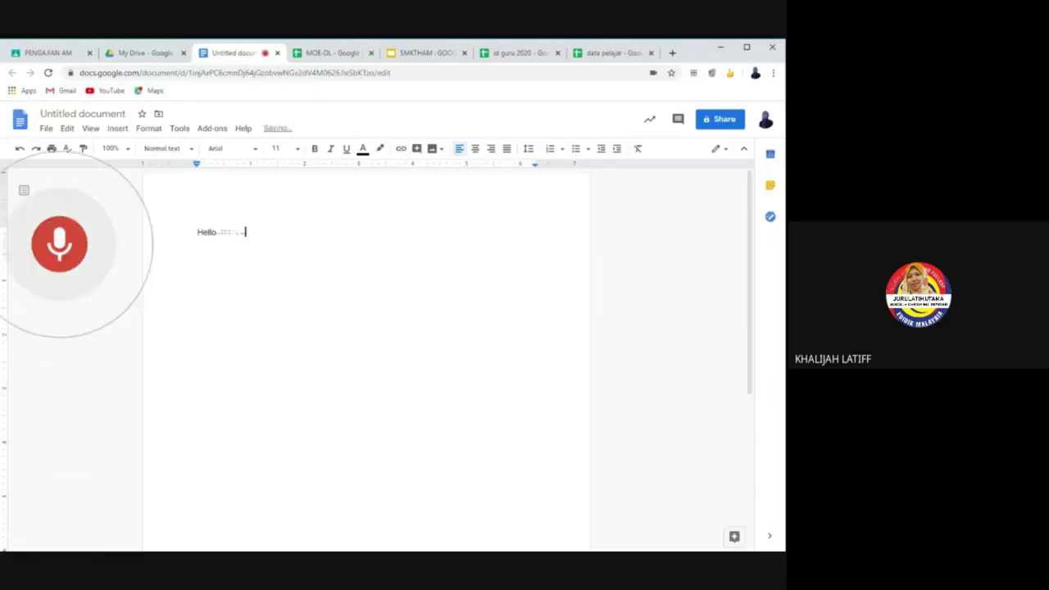
click(57, 244)
Step: On a new line, switch dictation to Bahasa Melayu and dictate "Selamat pagi Hai"
key(Return)
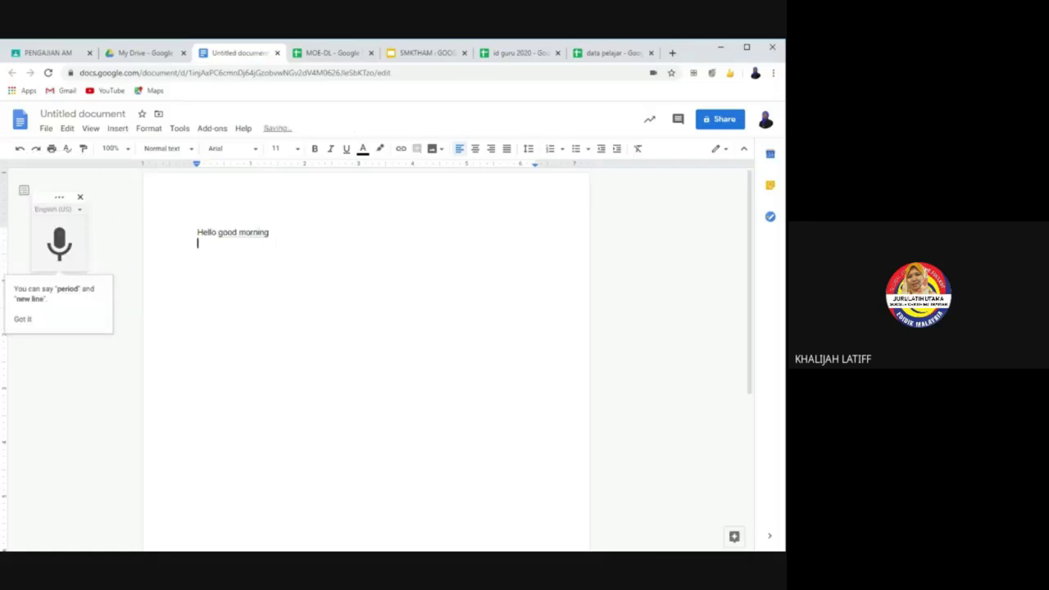
click(74, 209)
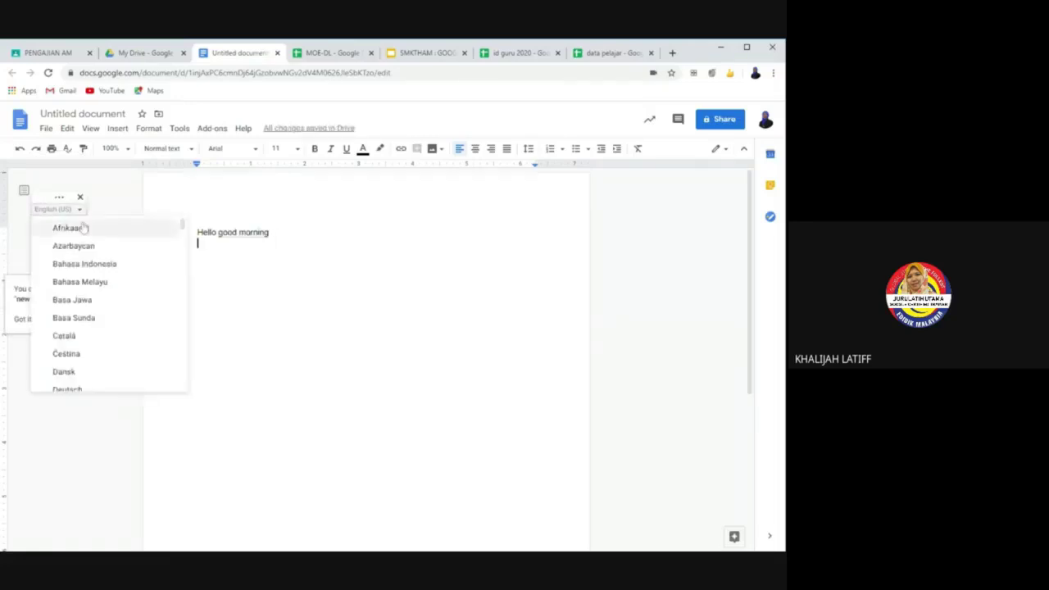
click(100, 285)
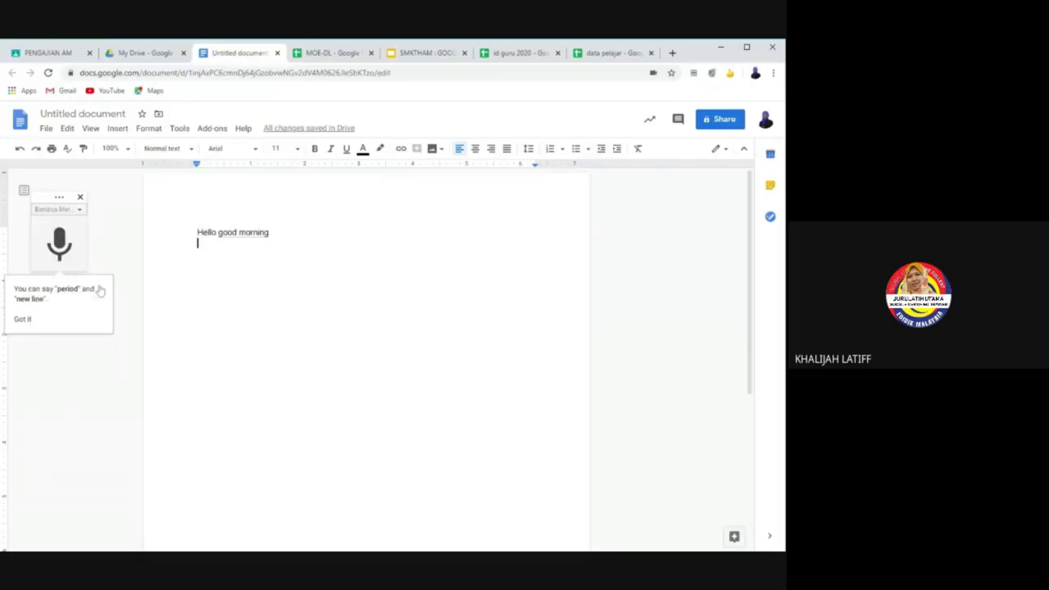
click(59, 252)
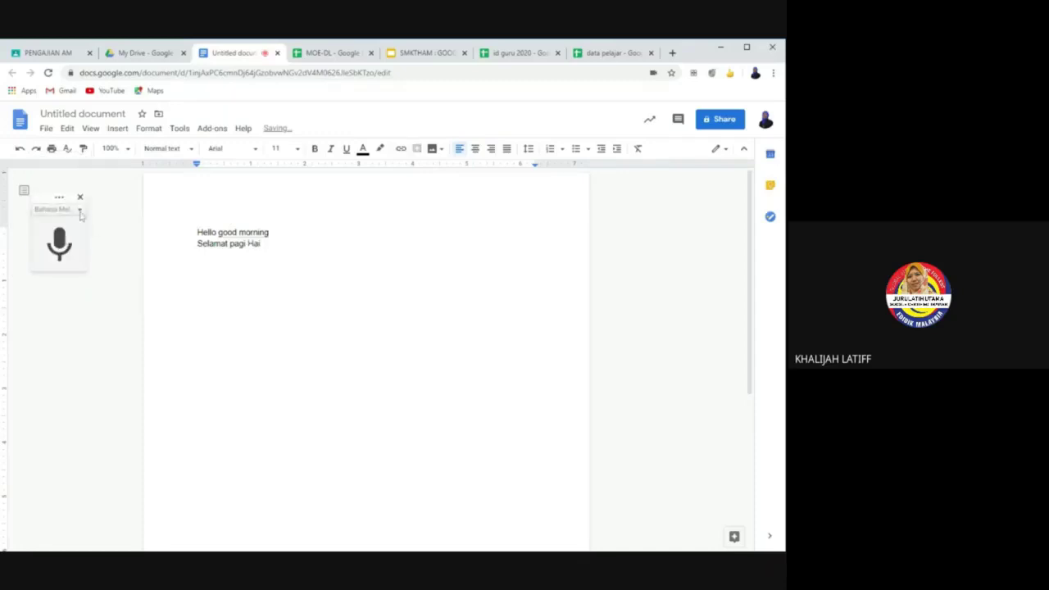
click(58, 209)
Step: Scroll through the dictation language list, then dismiss it leaving Bahasa Melayu selected
scroll(104, 317, down, 5)
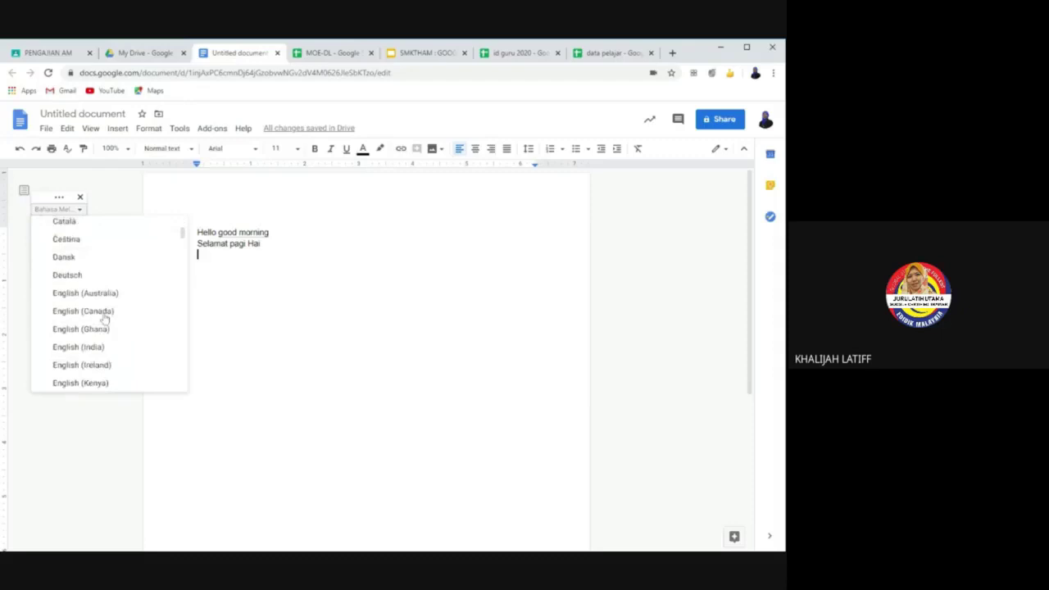
scroll(104, 318, down, 8)
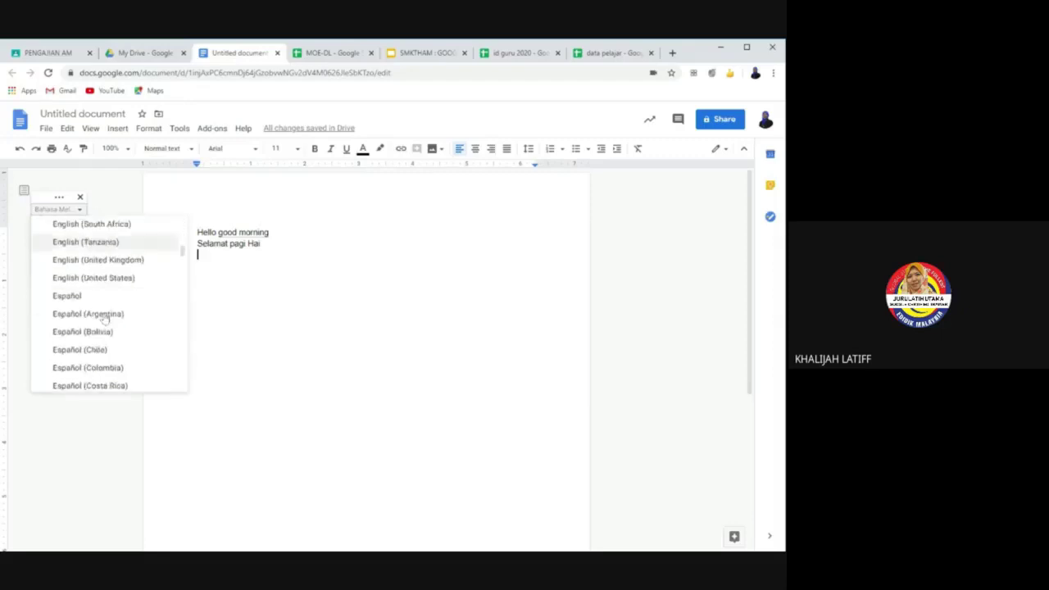
scroll(104, 318, down, 8)
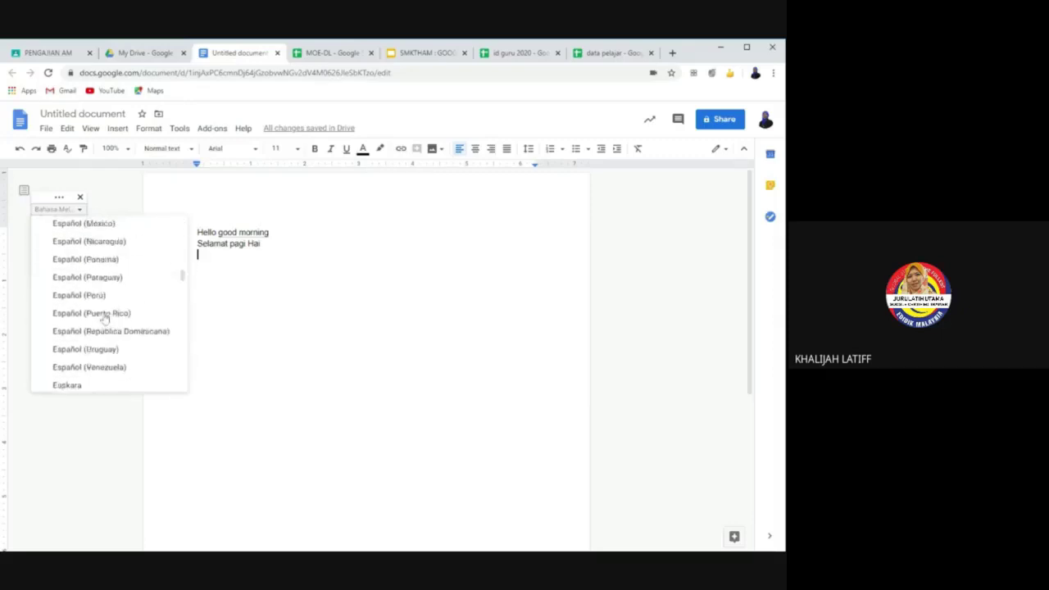
scroll(104, 318, down, 8)
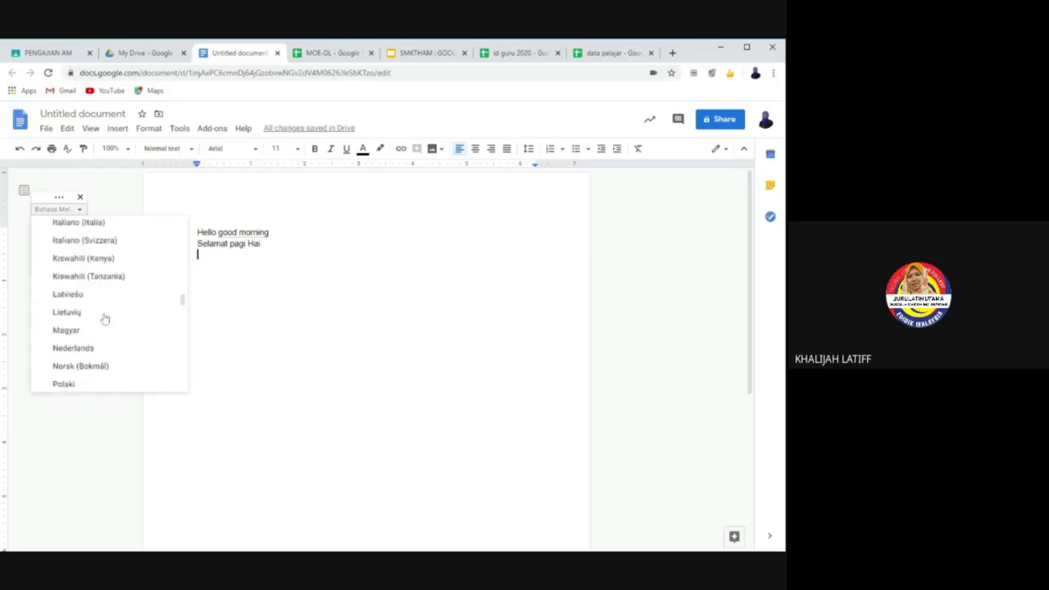
scroll(104, 318, down, 2)
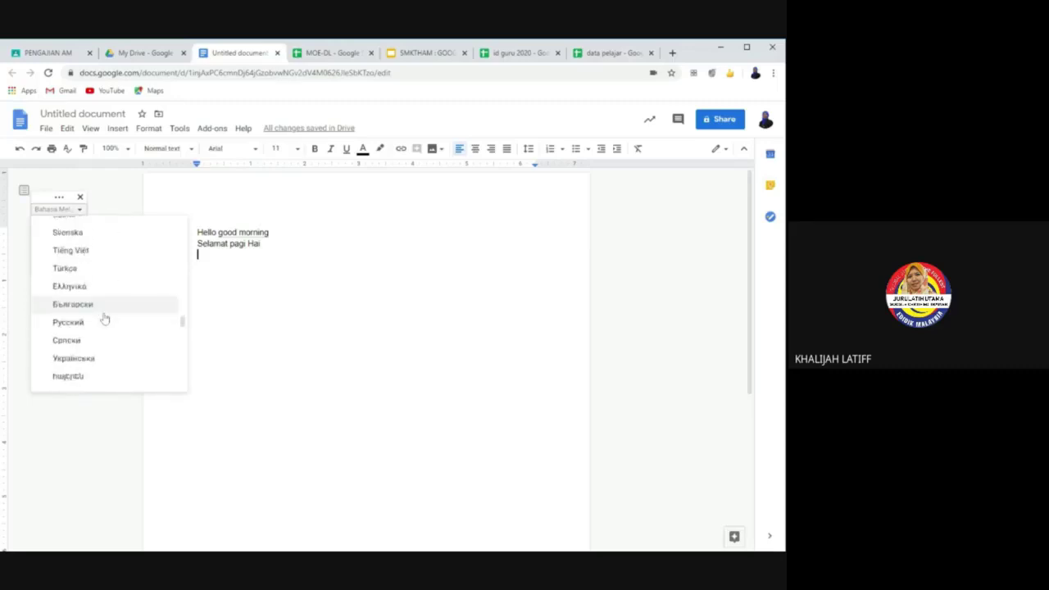
scroll(104, 318, down, 4)
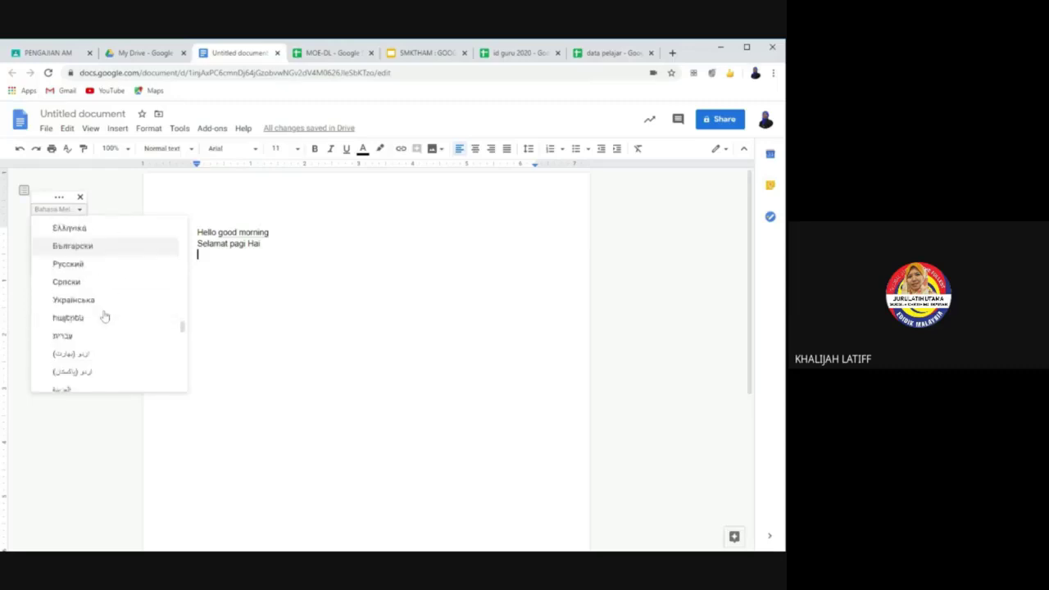
scroll(104, 317, down, 5)
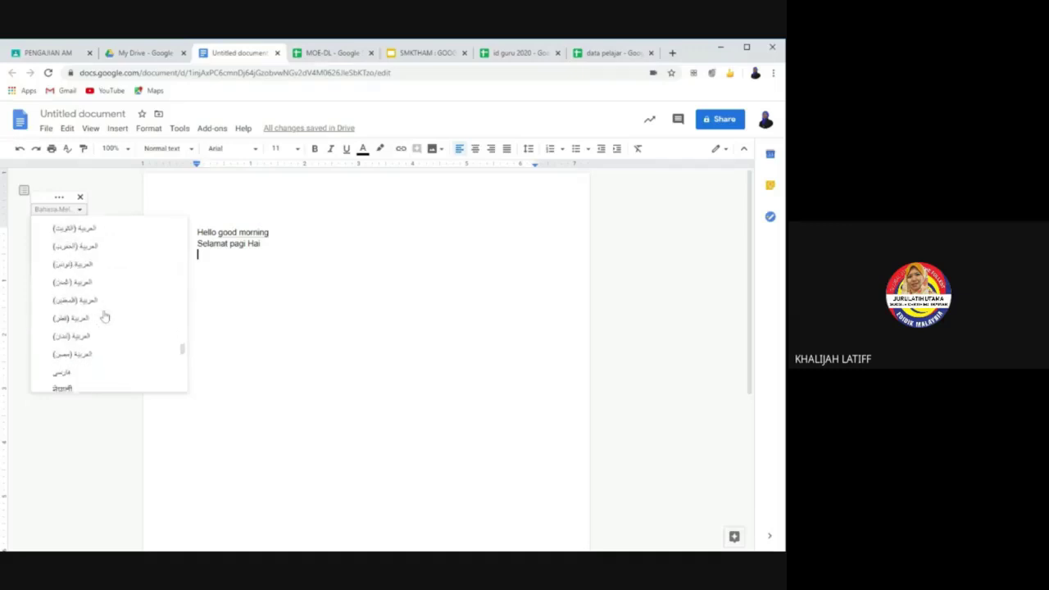
scroll(104, 317, down, 1)
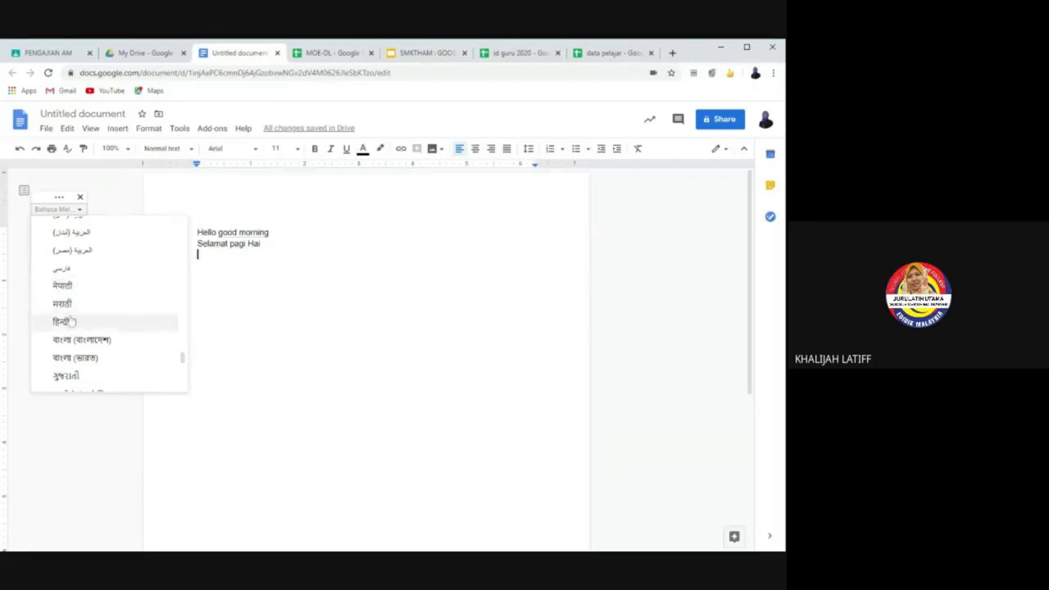
scroll(82, 353, down, 1)
scroll(85, 354, down, 3)
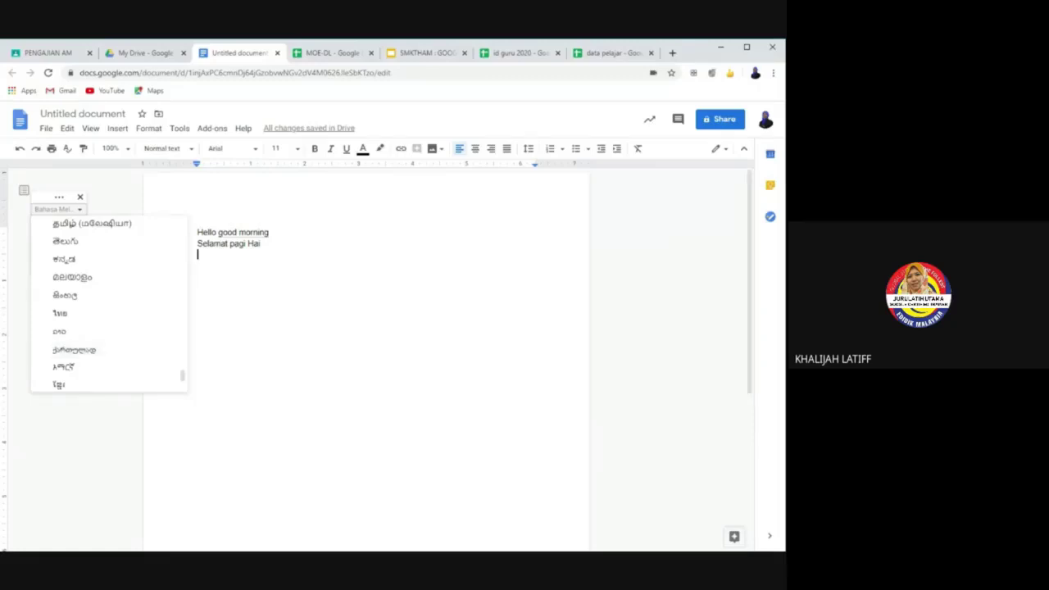
scroll(82, 324, down, 2)
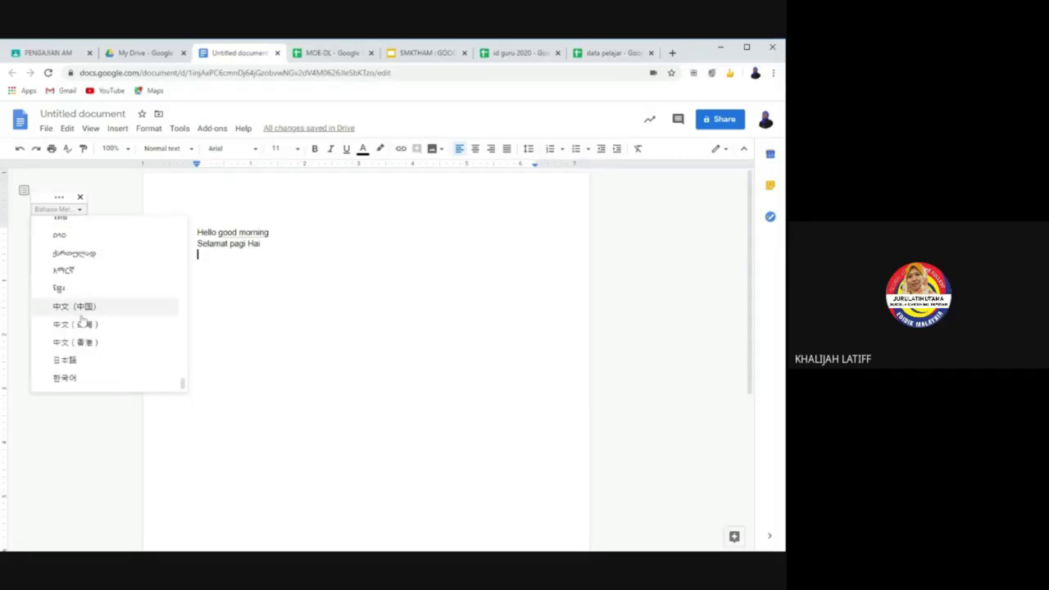
scroll(82, 321, up, 5)
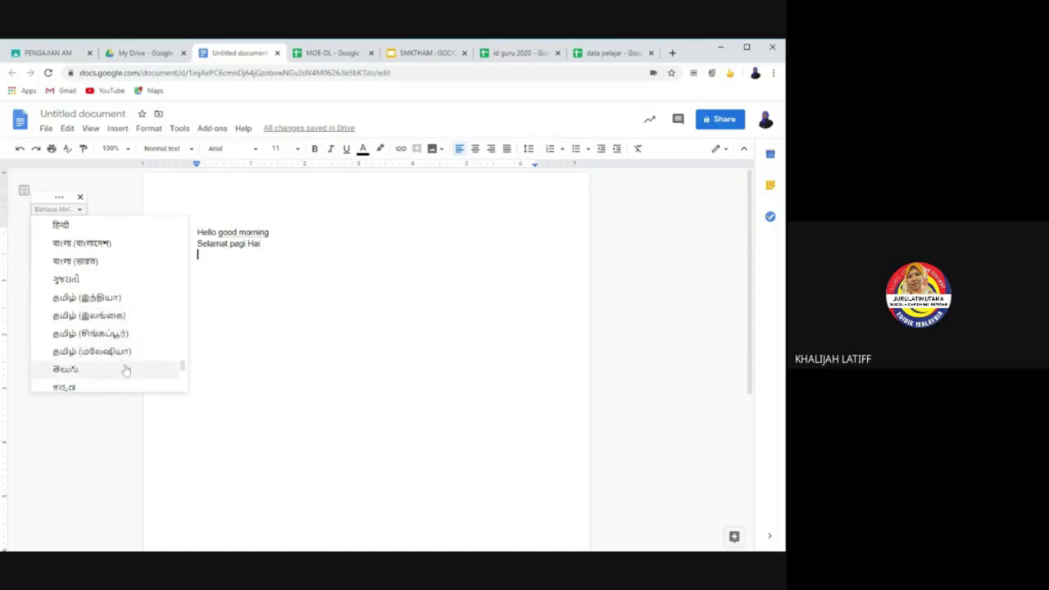
scroll(125, 371, down, 1)
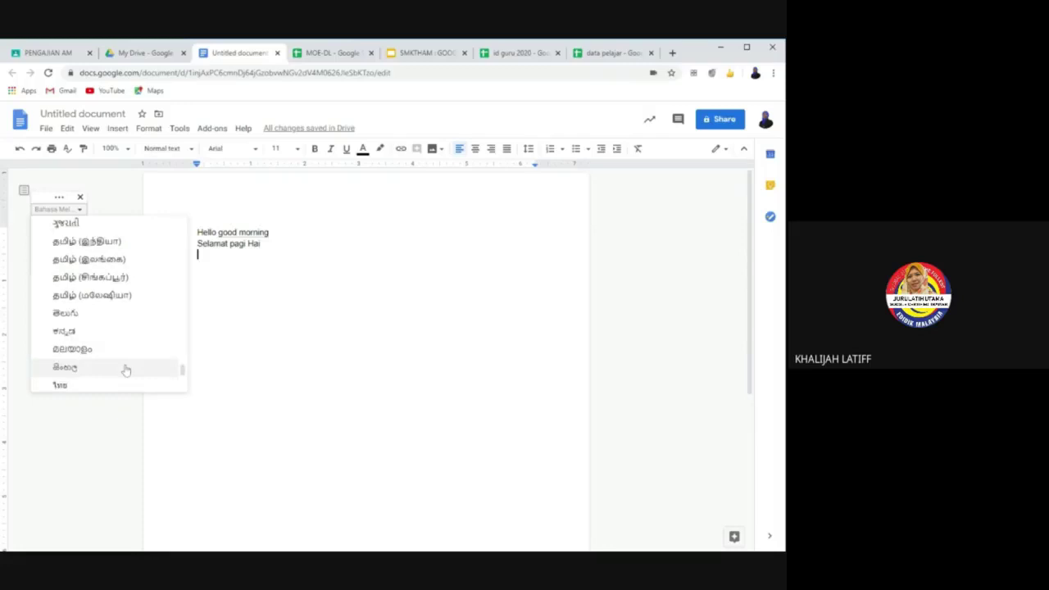
scroll(125, 371, up, 1)
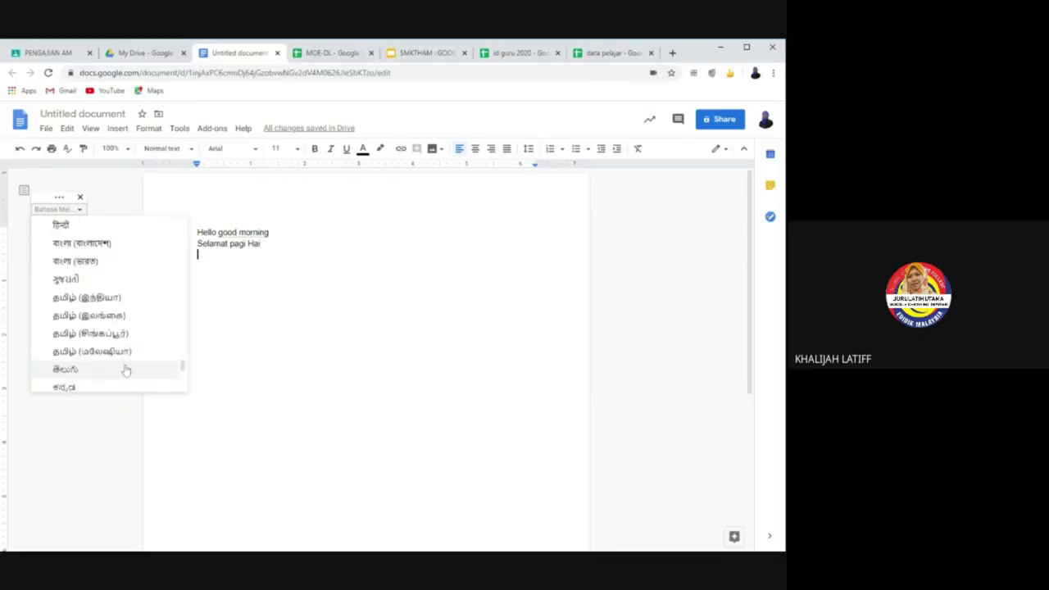
scroll(125, 371, up, 1)
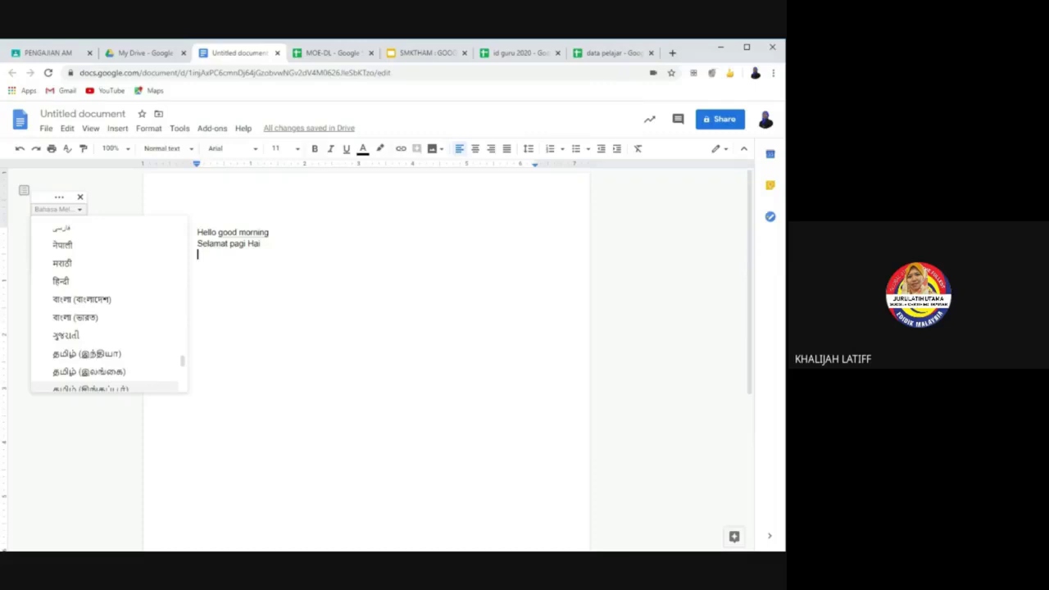
key(Escape)
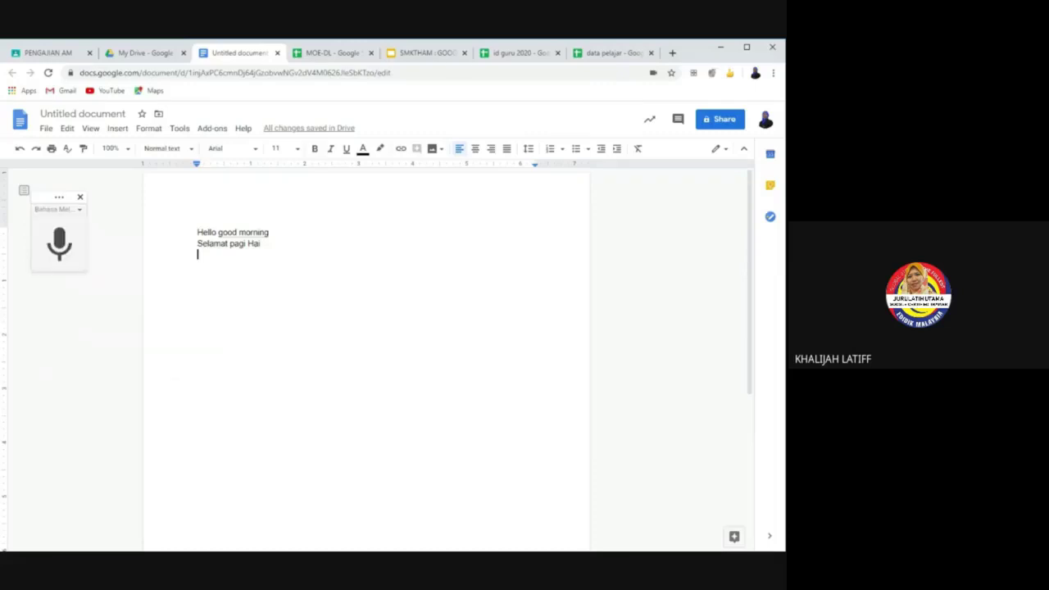
Step: Dictate a Malay passage about career cards and select the words "kad kerja"
click(59, 246)
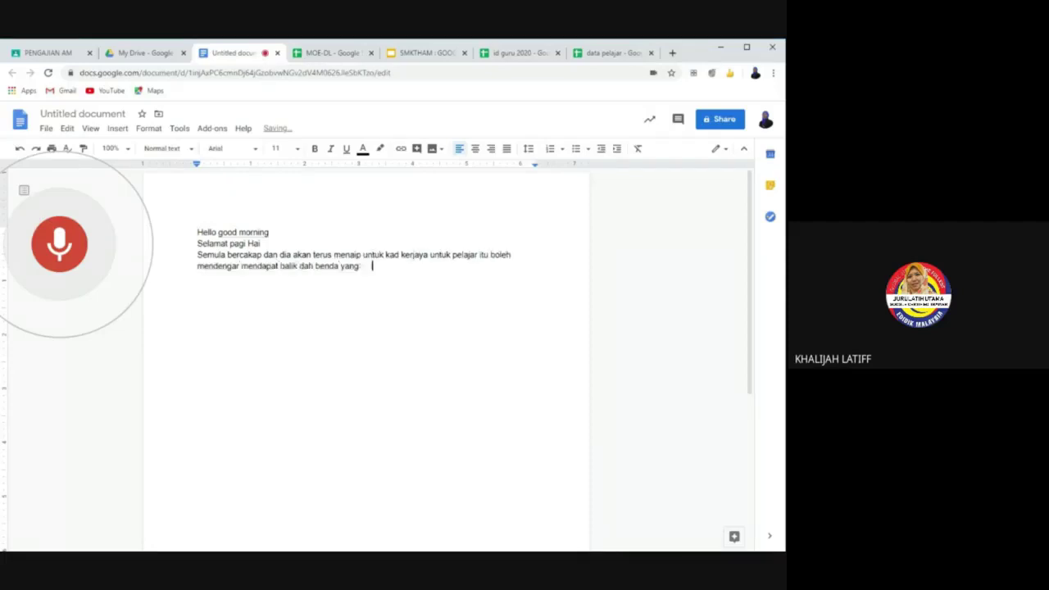
click(59, 250)
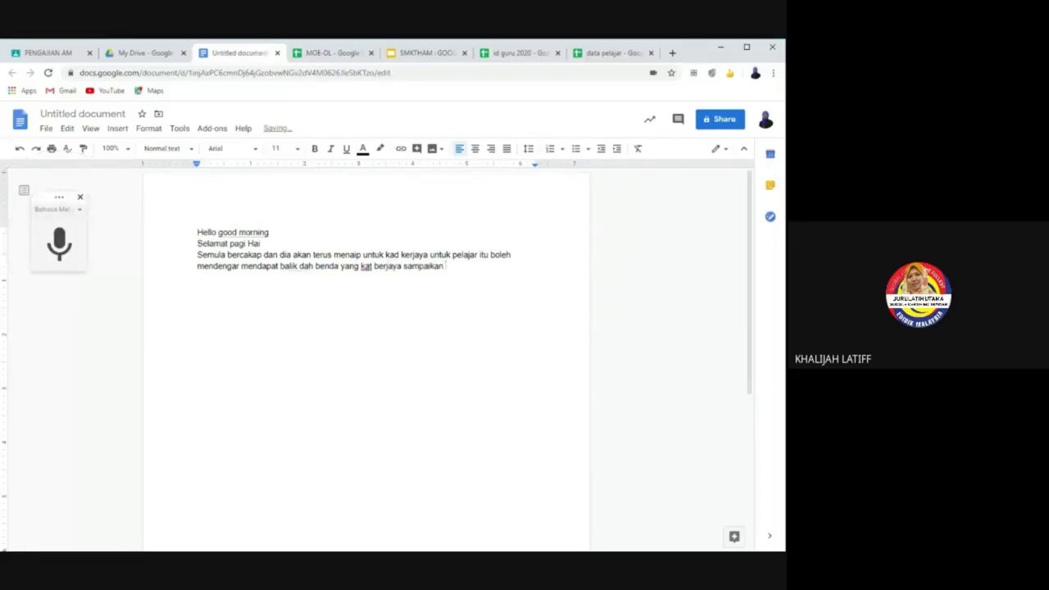
drag(385, 255, 424, 255)
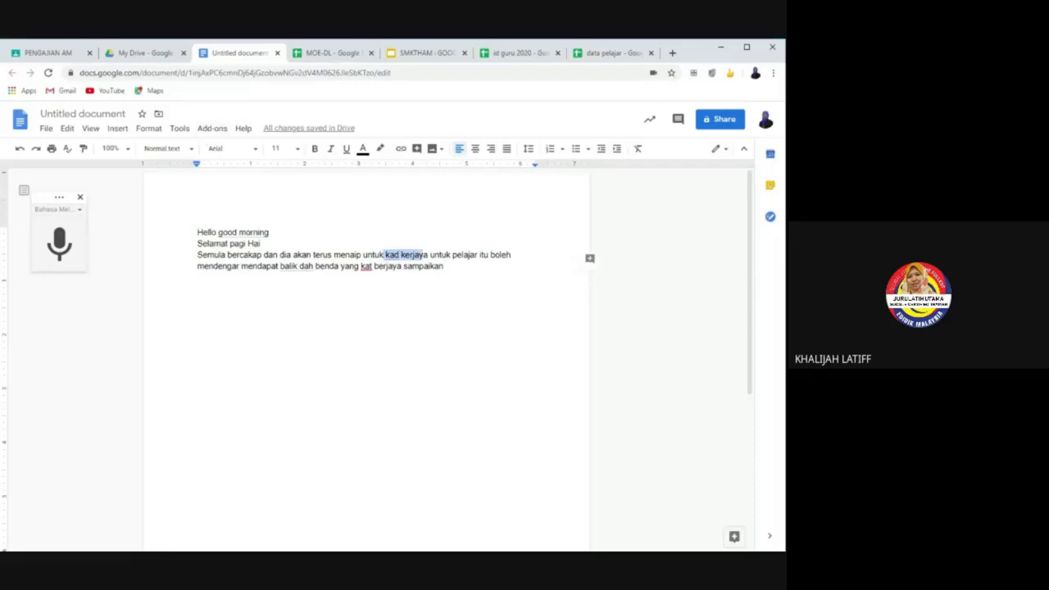
Step: Rename the document to DEMO and close its browser tab
click(82, 114)
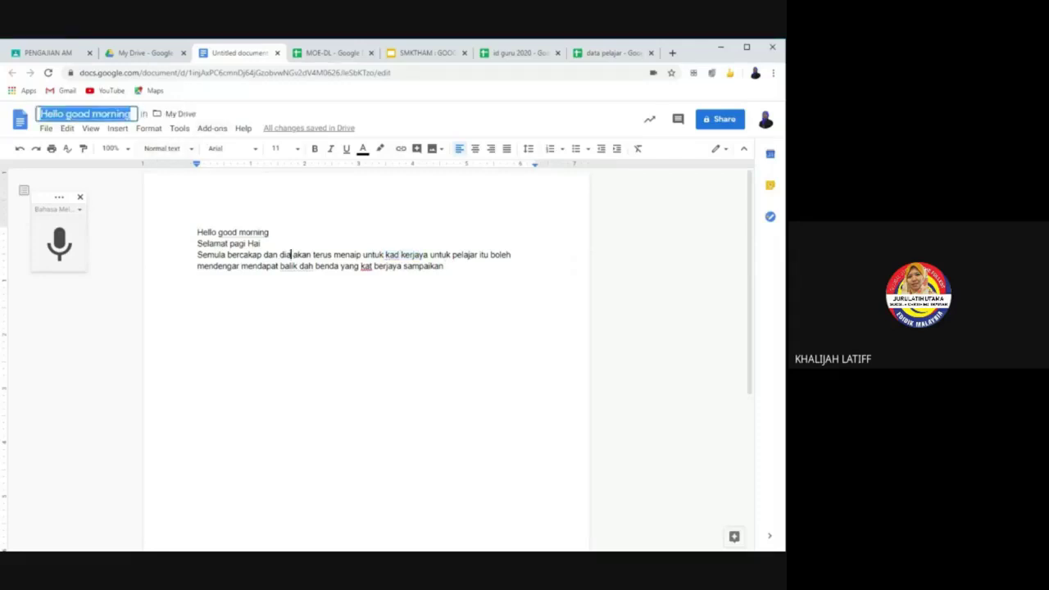
text(DEMO)
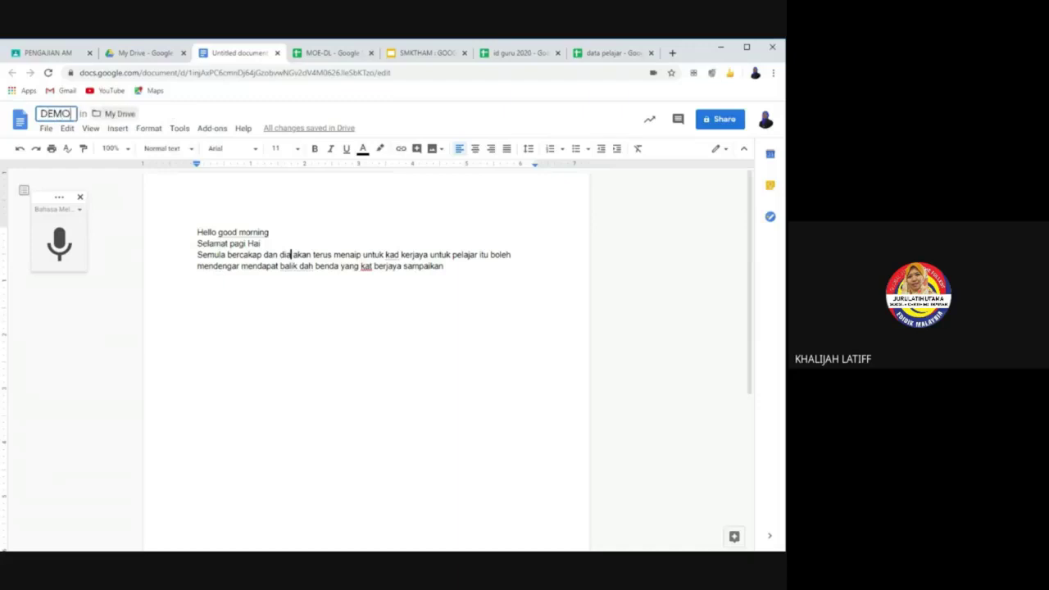
click(276, 265)
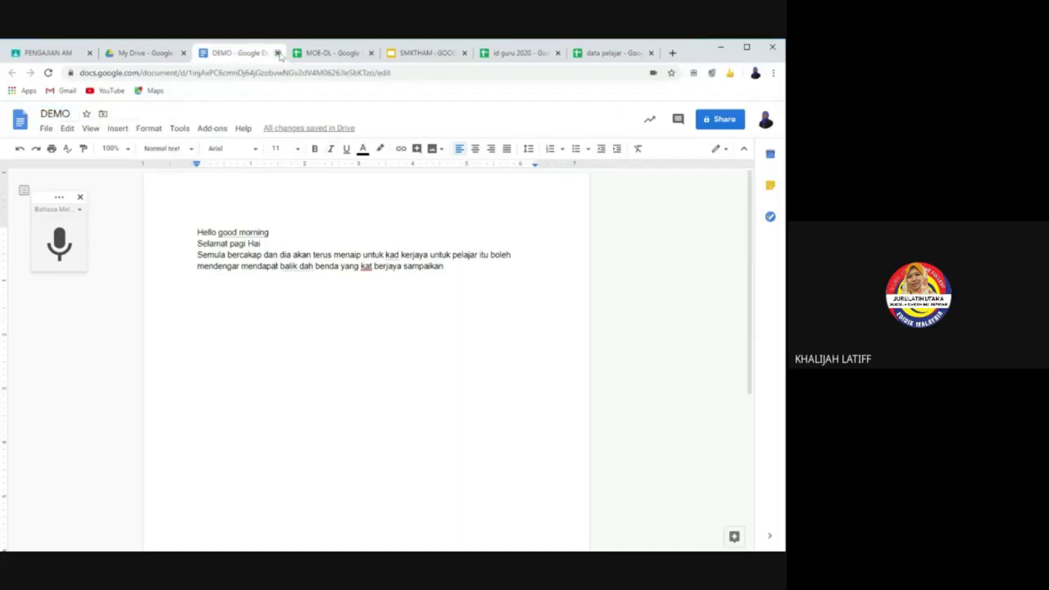
click(277, 52)
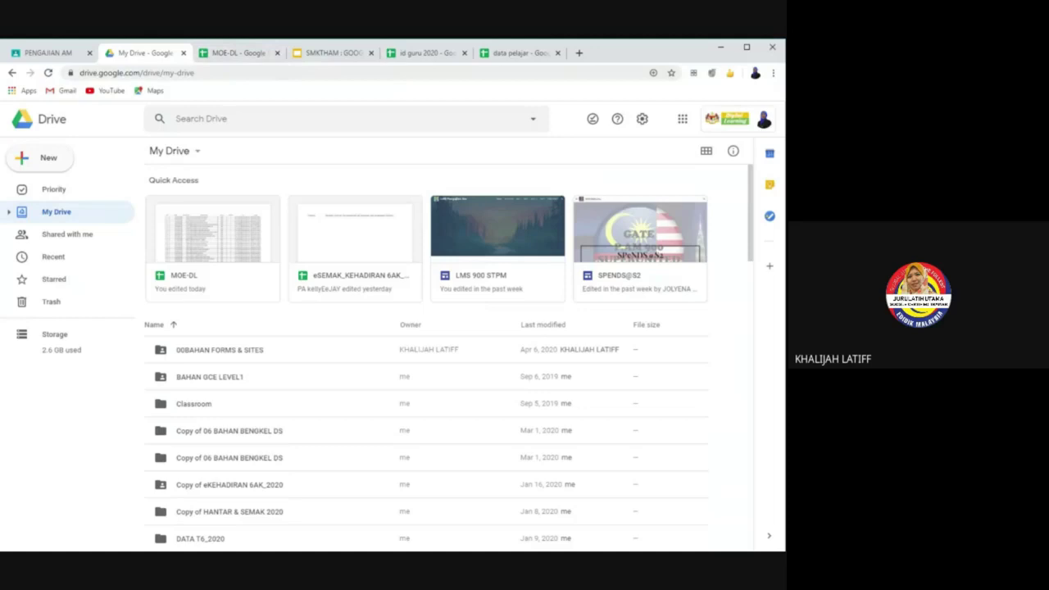
Step: Return to eCLASS 6AK Classwork, show all topics, and open the Create menu
click(54, 54)
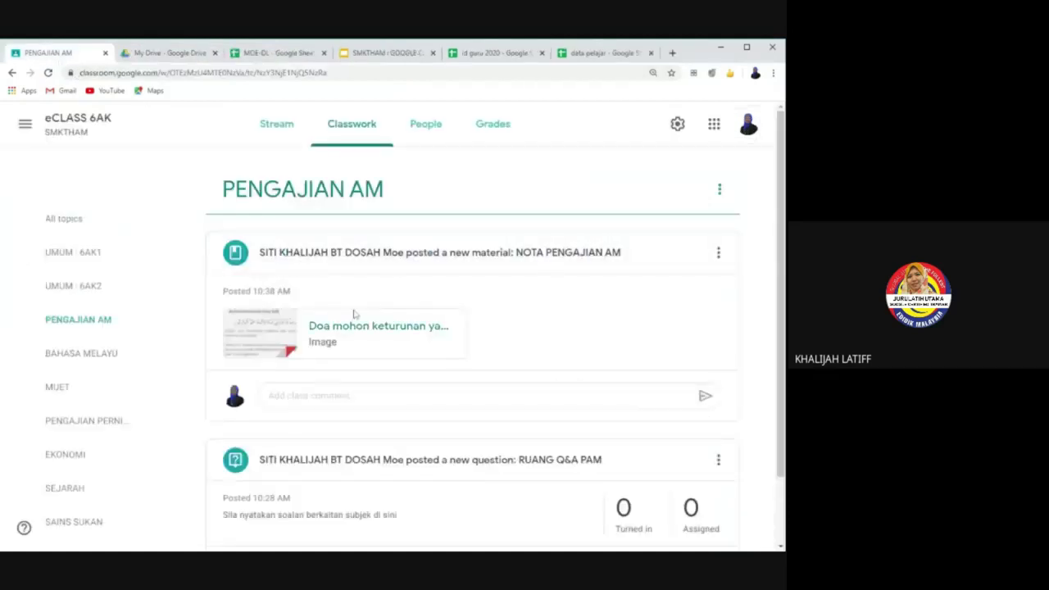
click(363, 134)
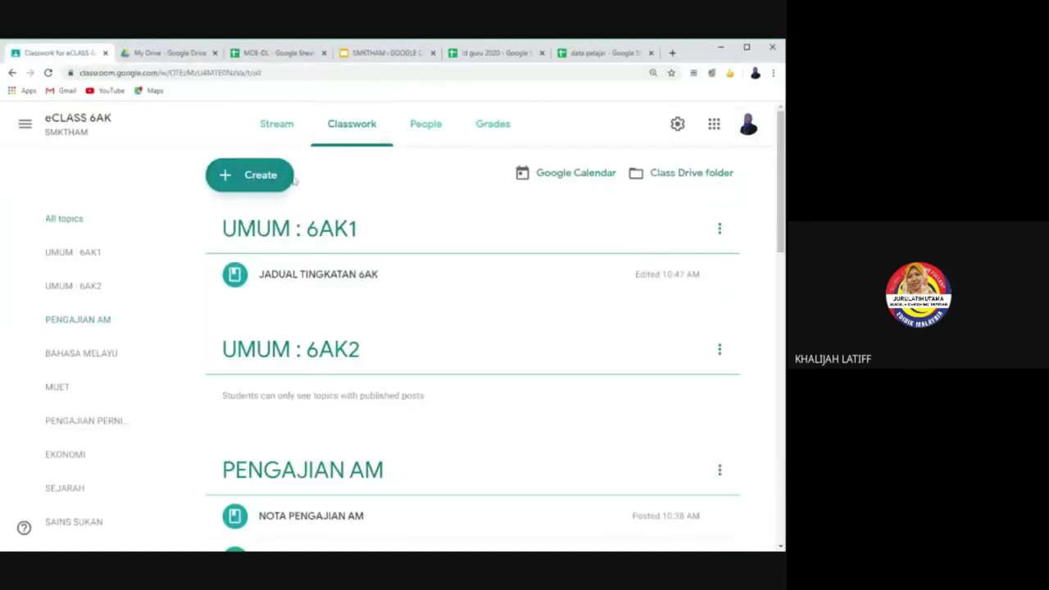
click(265, 185)
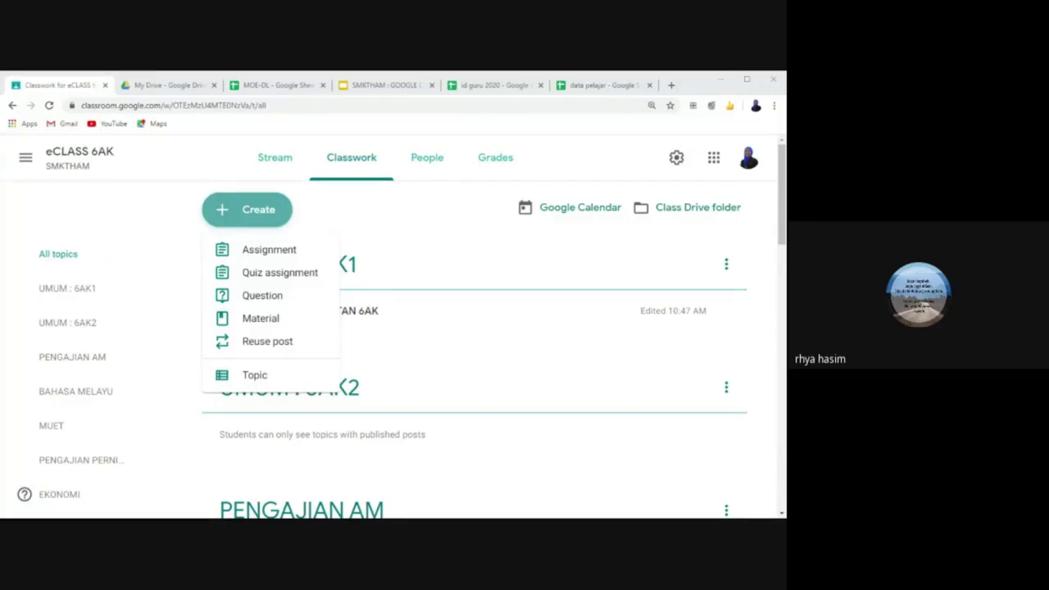
click(427, 161)
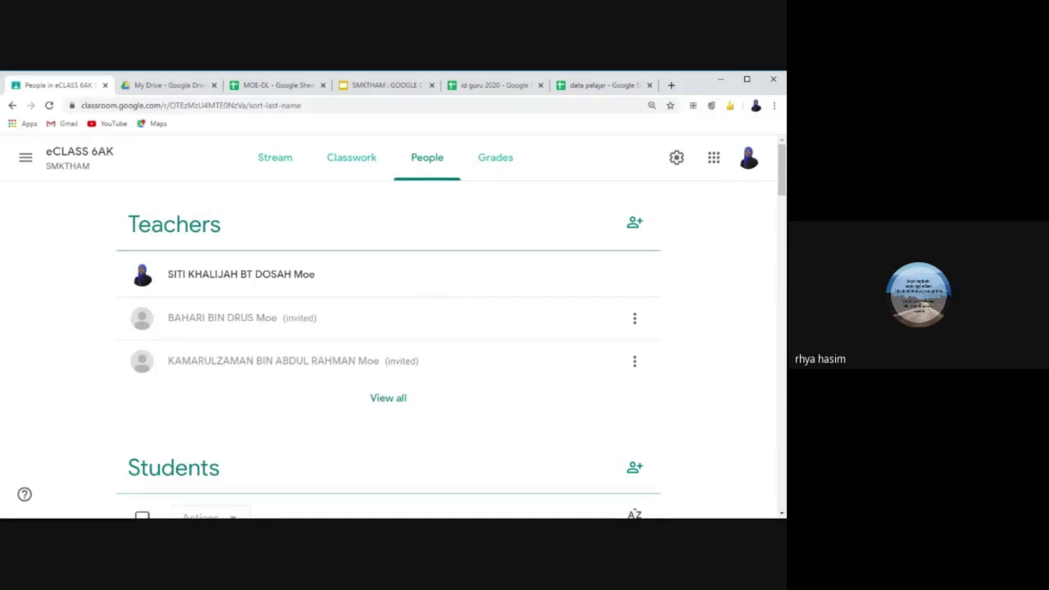
click(351, 163)
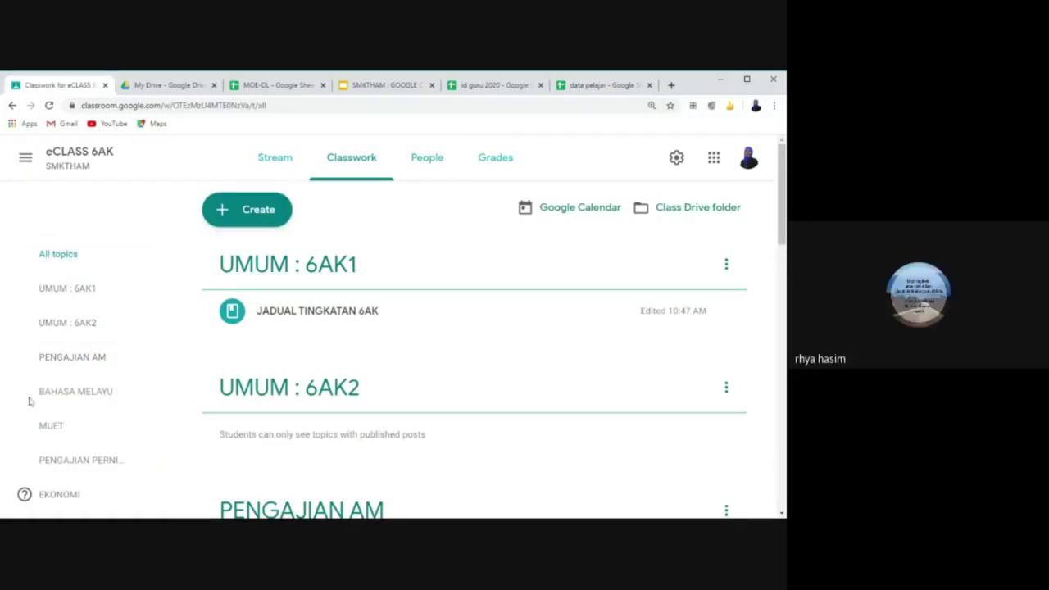
click(94, 354)
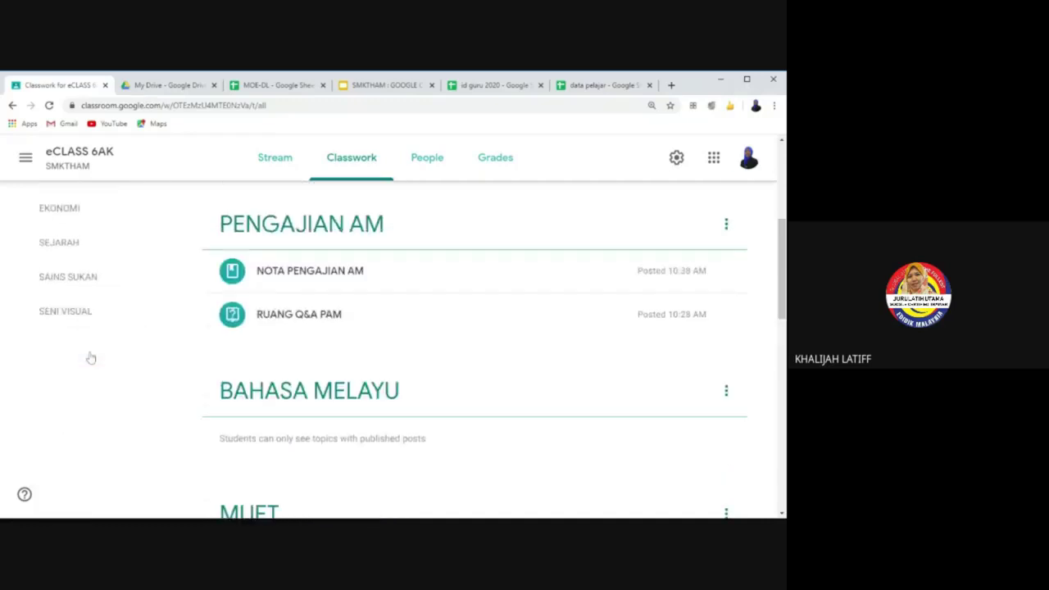
scroll(90, 358, up, 4)
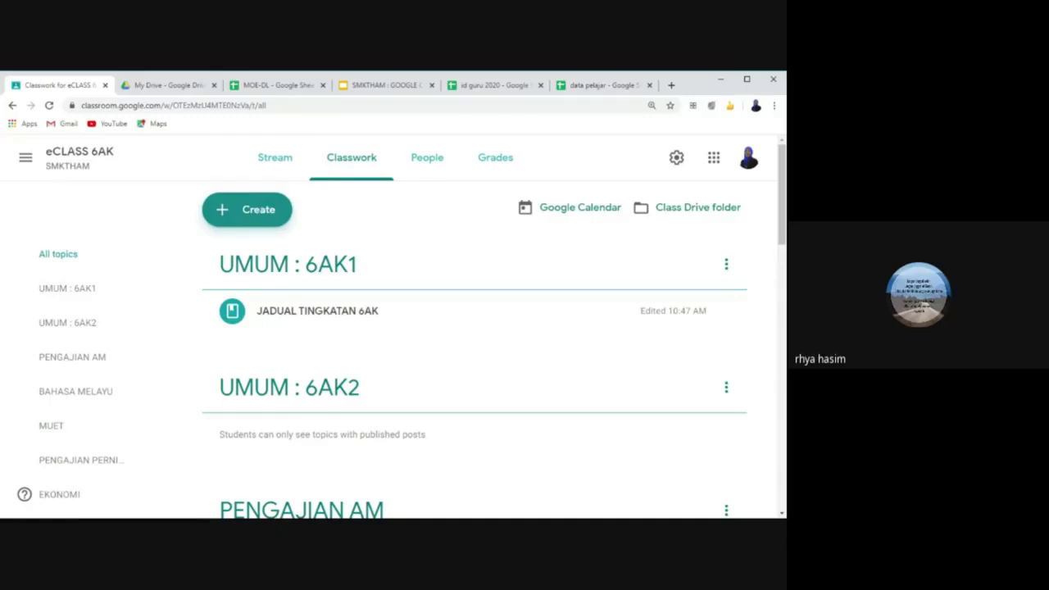
click(275, 157)
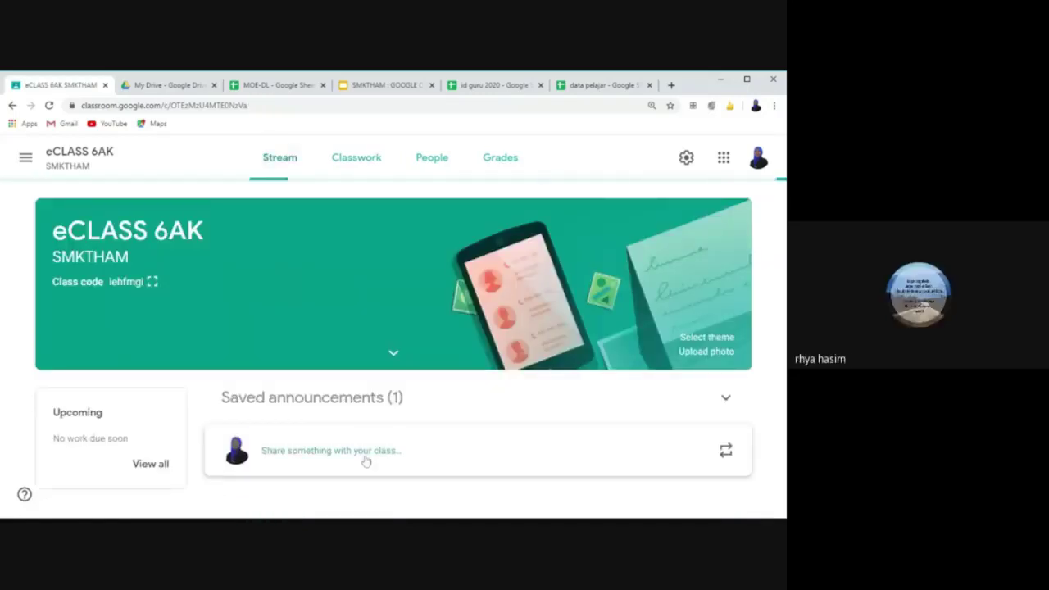
scroll(439, 482, down, 5)
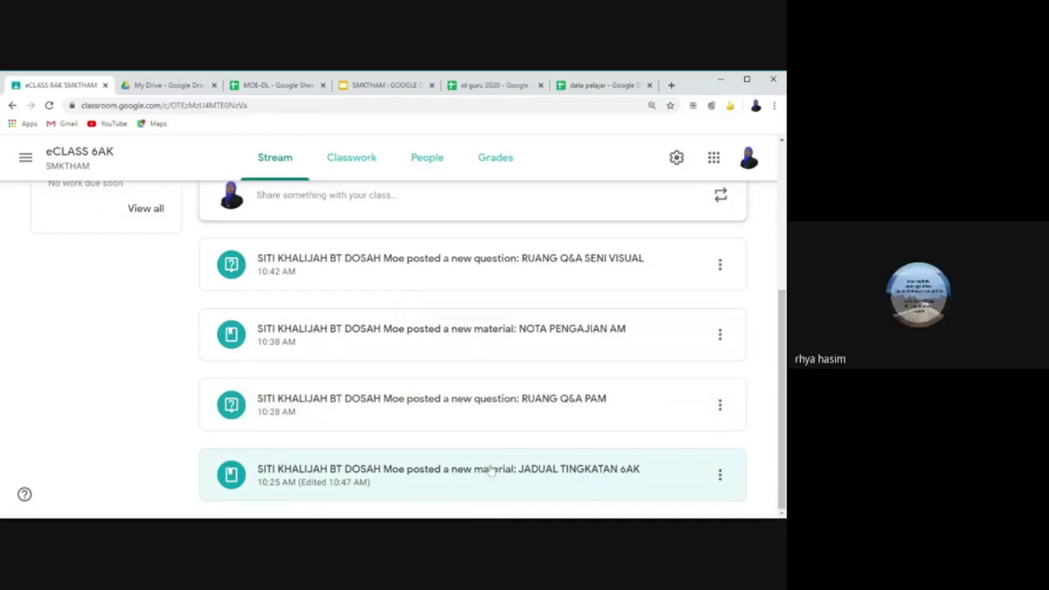
scroll(426, 344, up, 5)
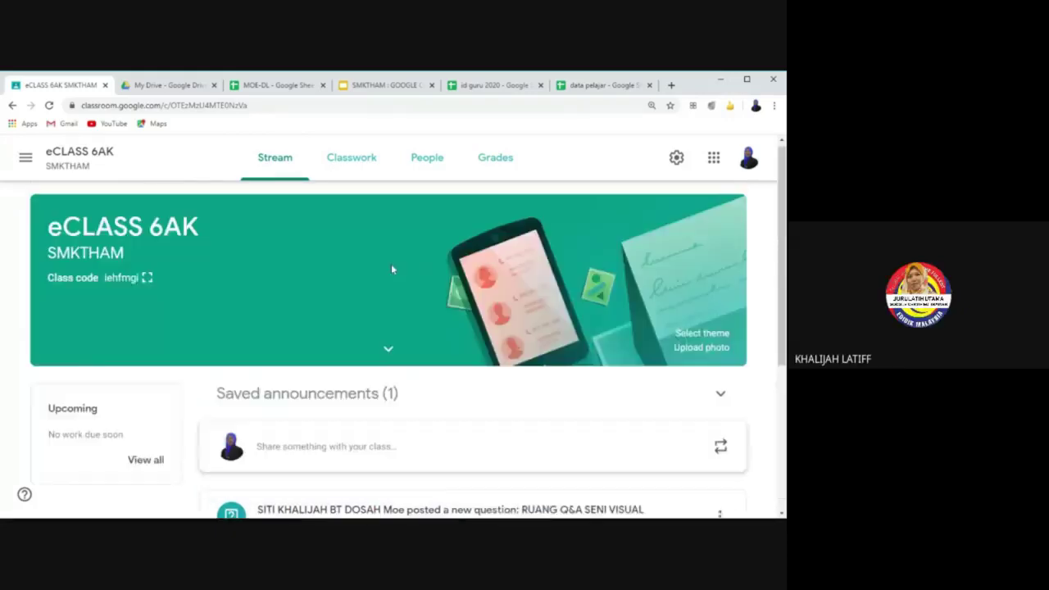
click(352, 159)
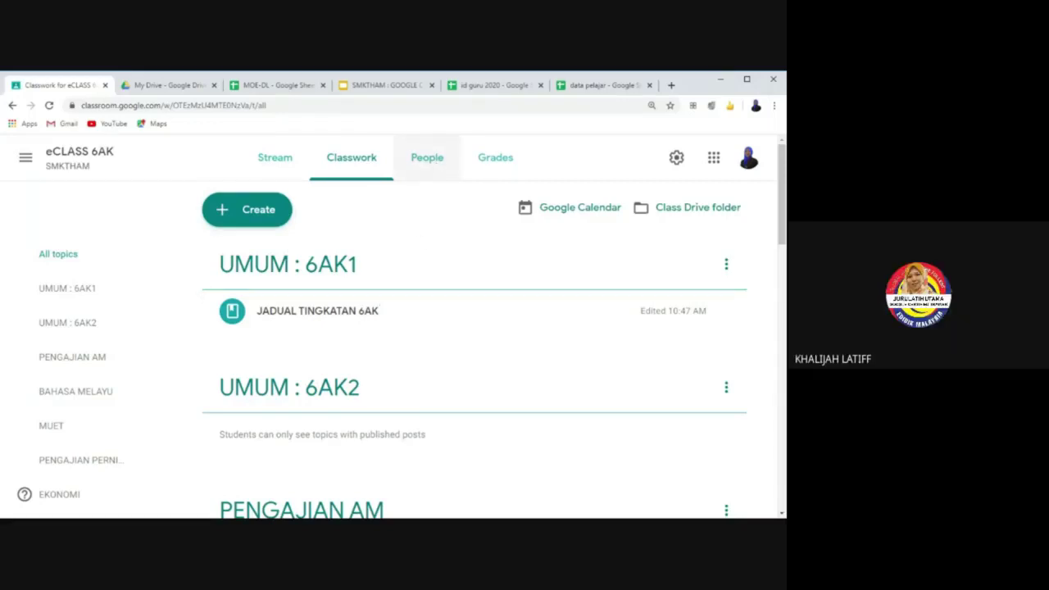
Step: Glance at the People list, then expand NOTA PENGAJIAN AM in Classwork to show its image
click(433, 164)
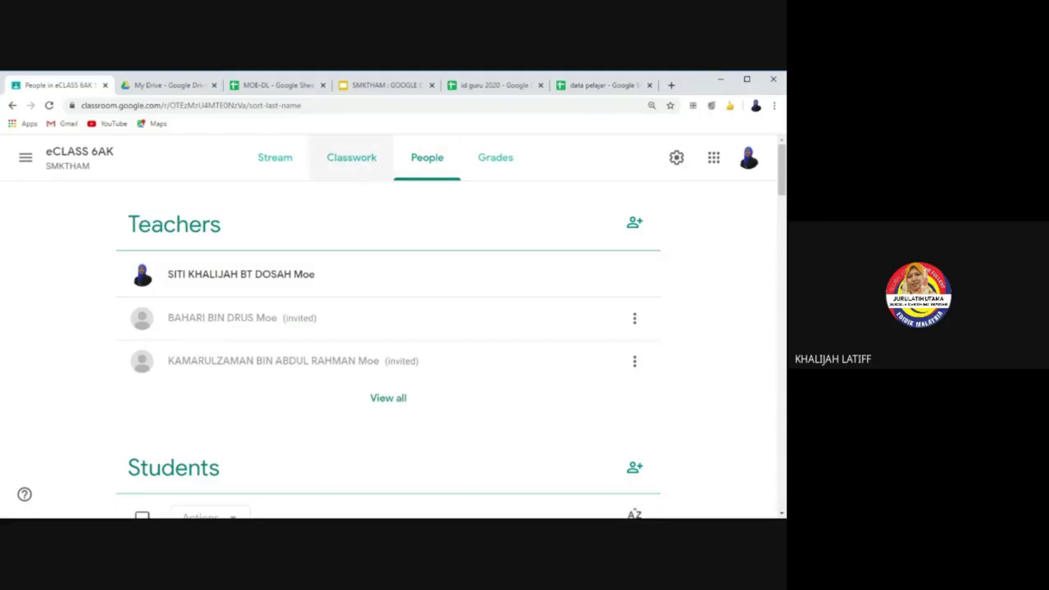
click(357, 169)
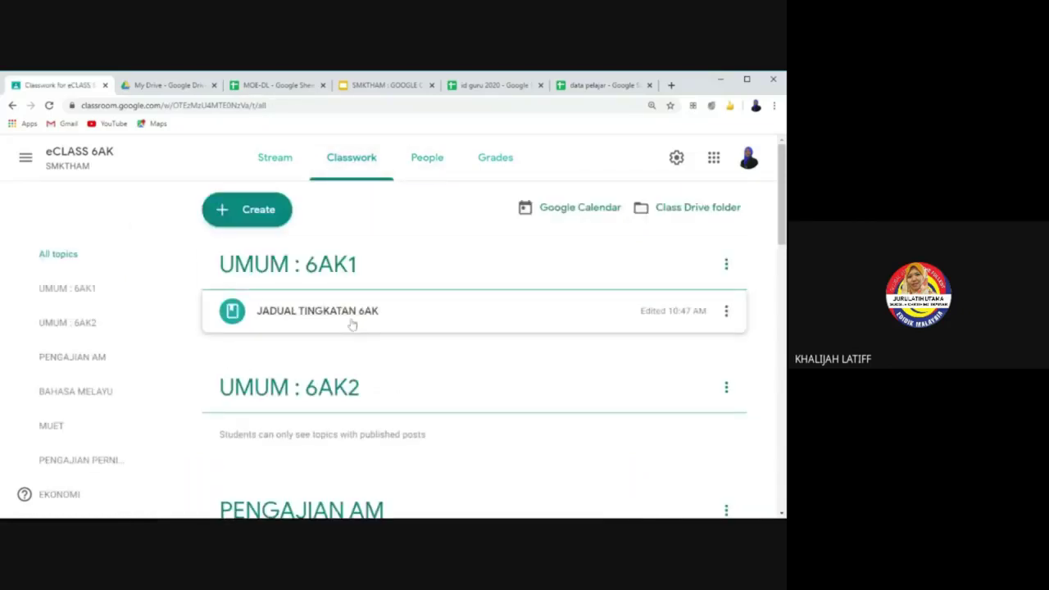
scroll(348, 344, down, 2)
click(326, 404)
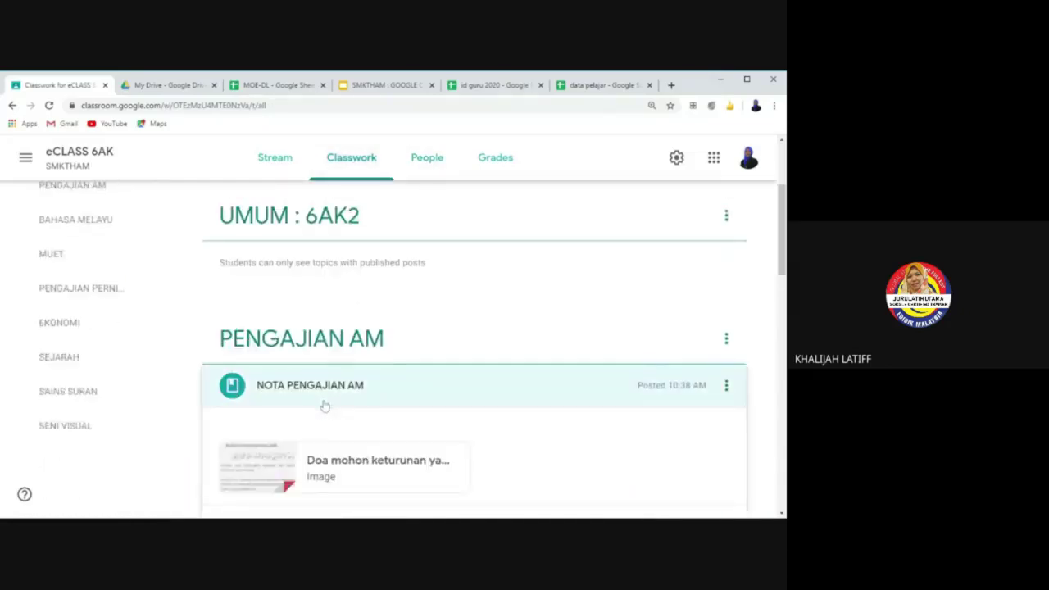
scroll(315, 424, down, 2)
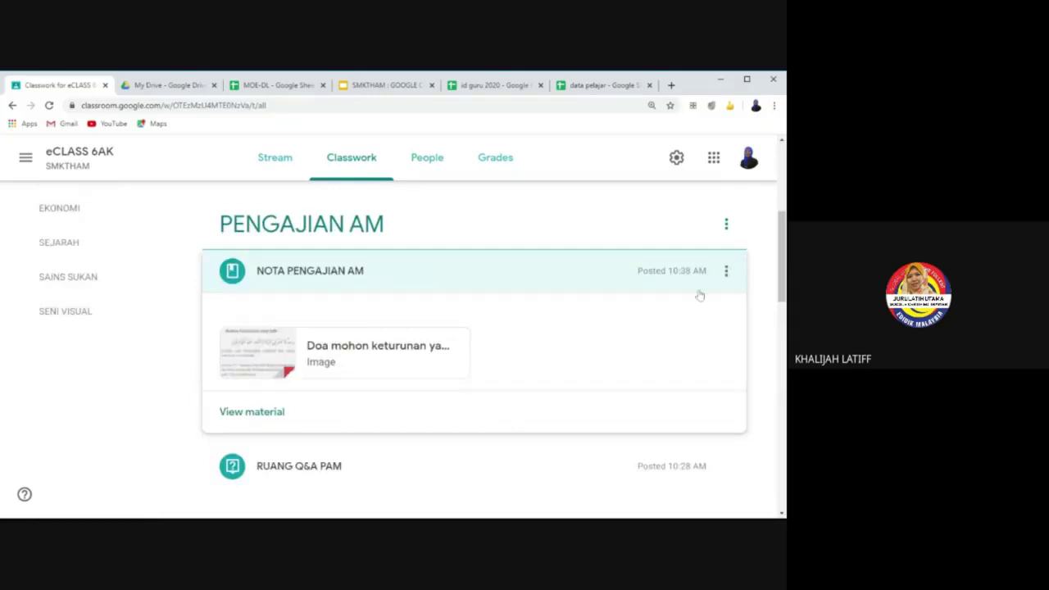
click(725, 272)
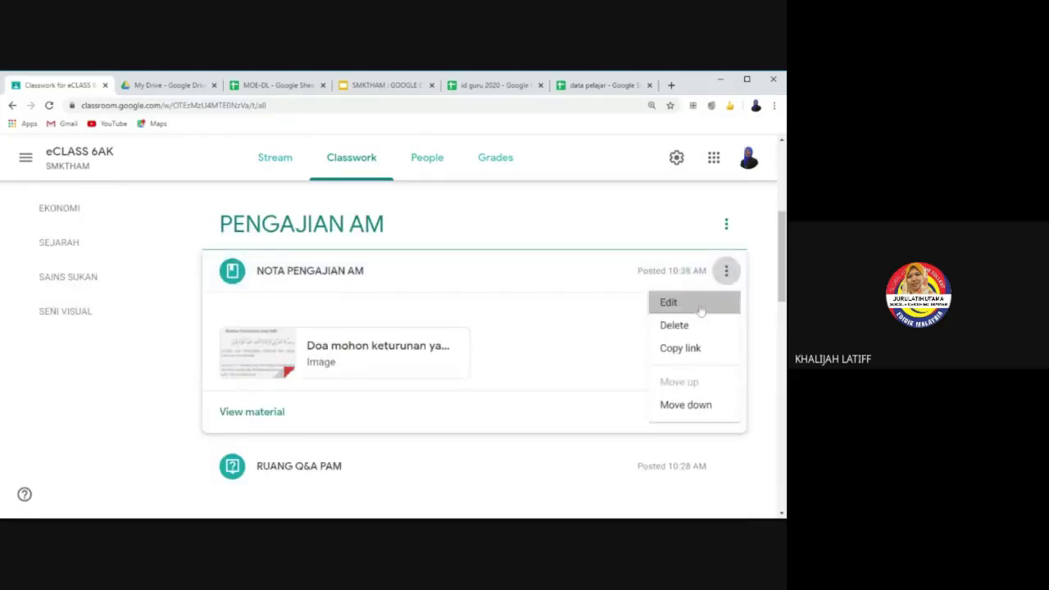
click(701, 308)
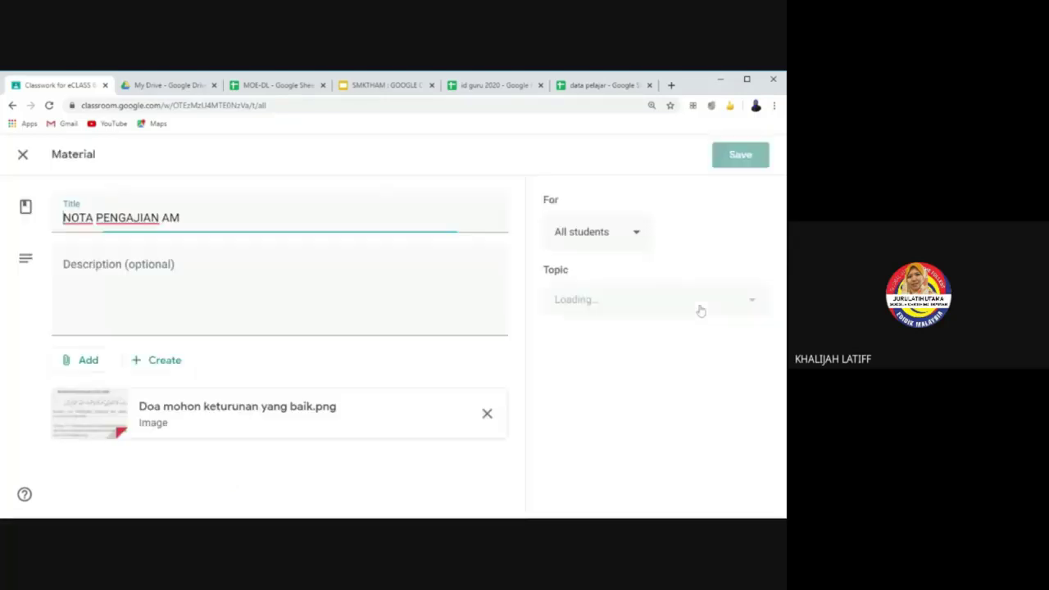
click(635, 232)
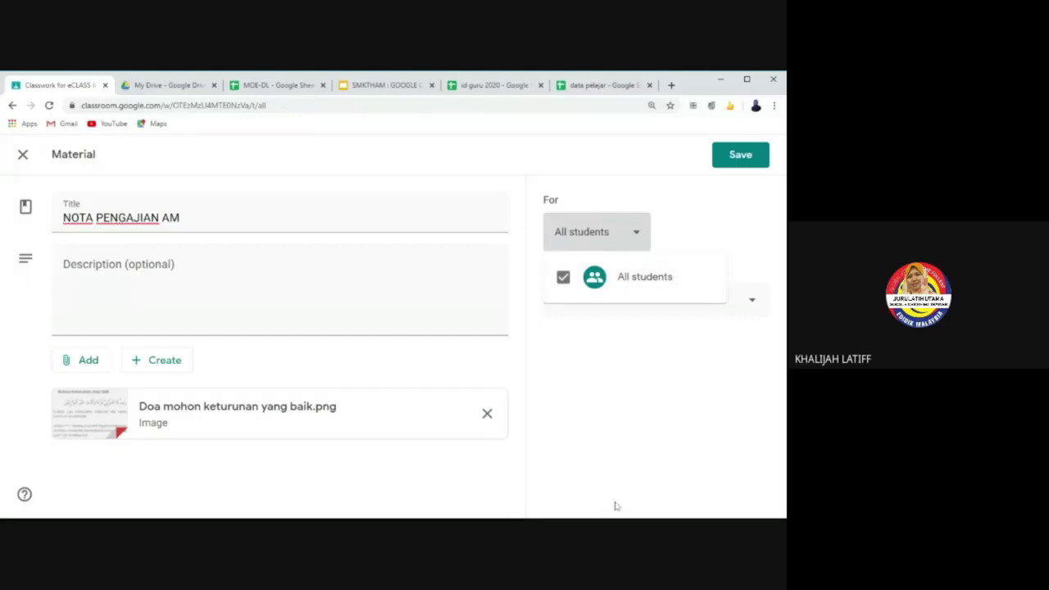
click(26, 167)
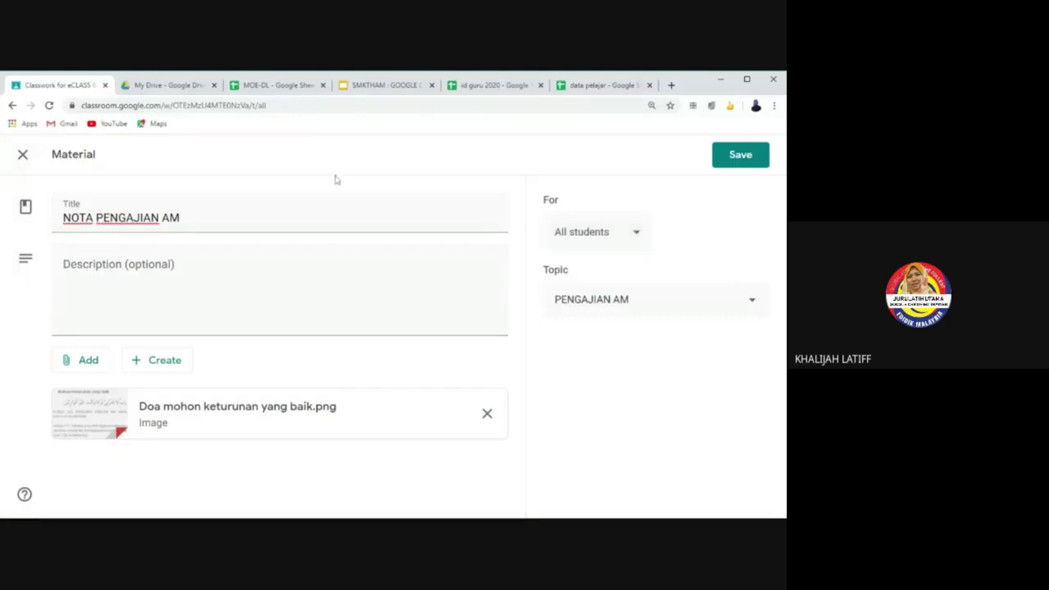
click(23, 155)
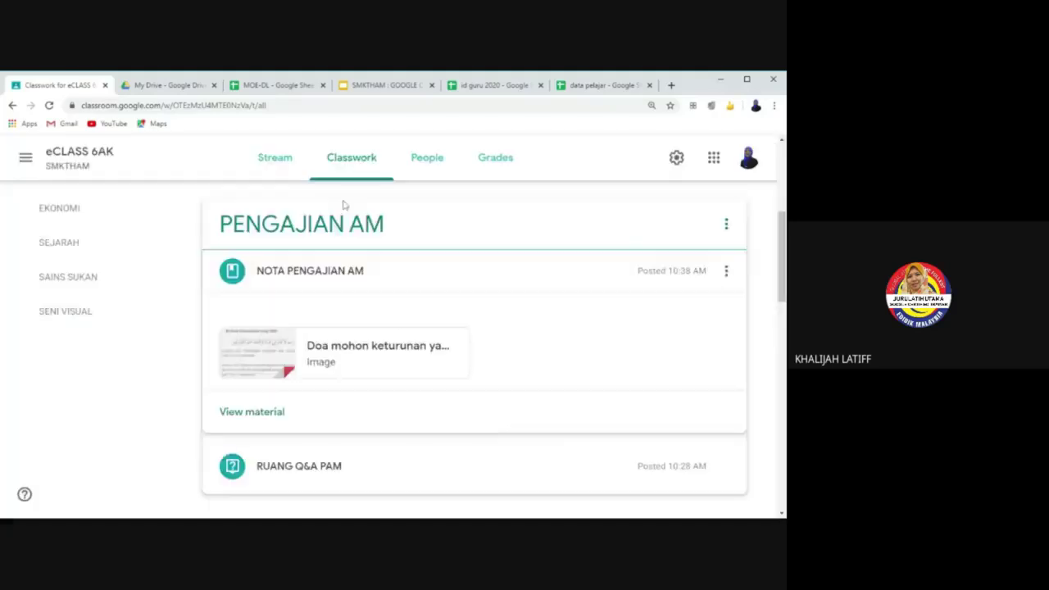
click(427, 157)
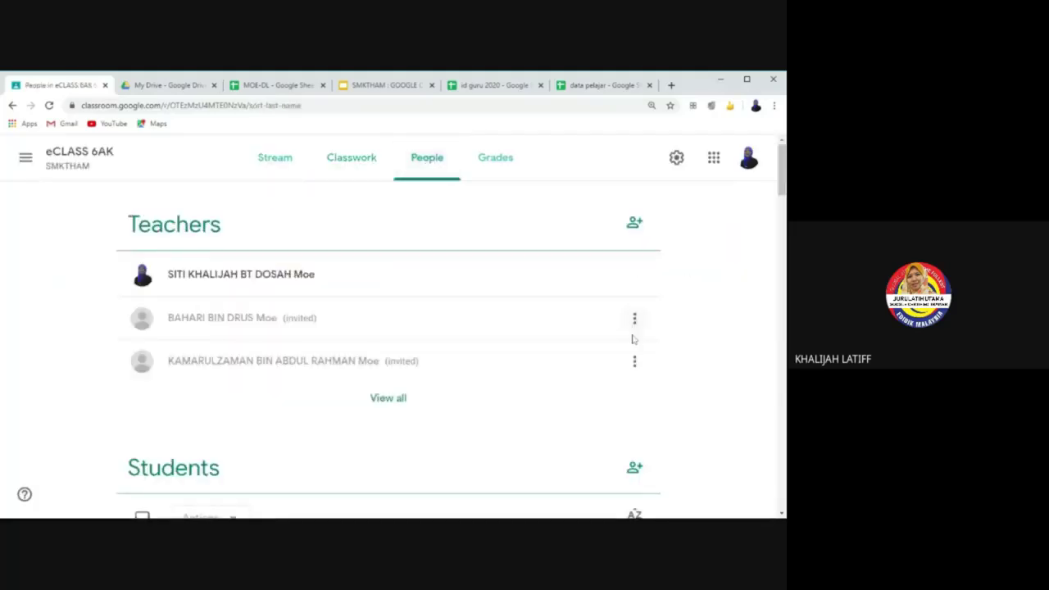
click(387, 399)
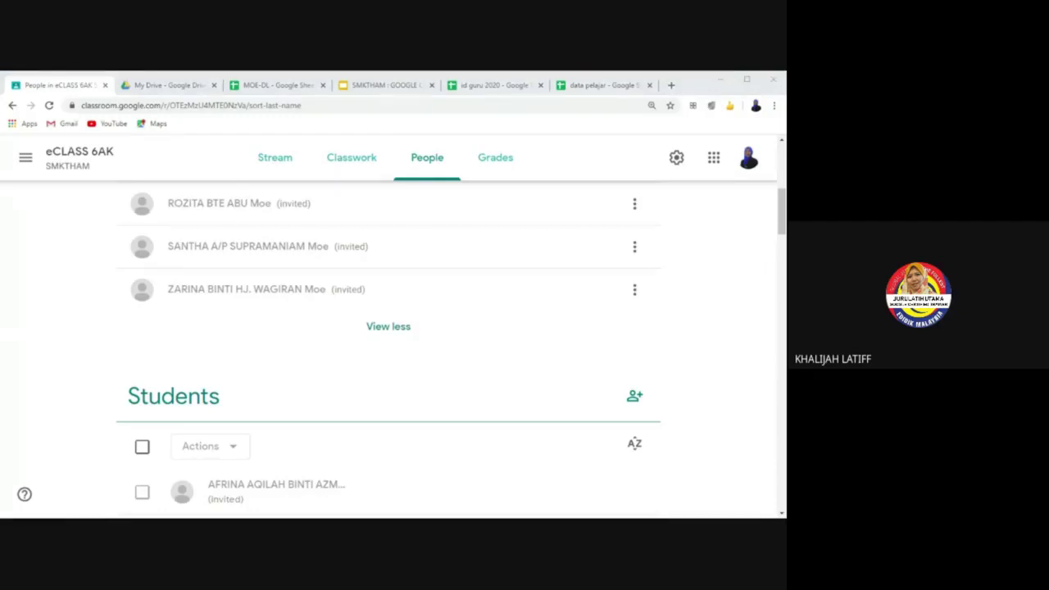
scroll(152, 469, down, 3)
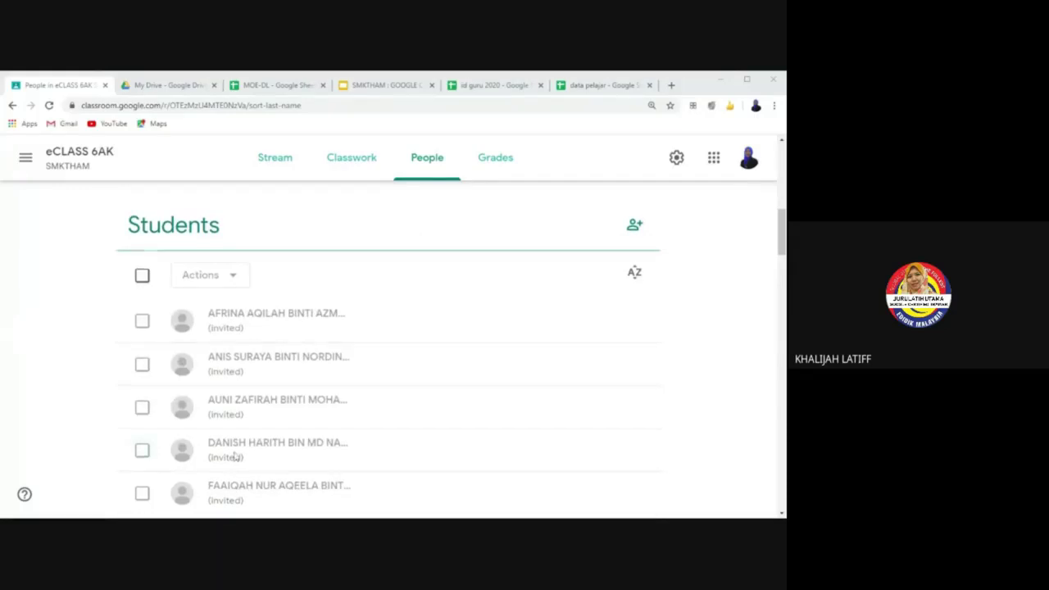
scroll(236, 455, up, 5)
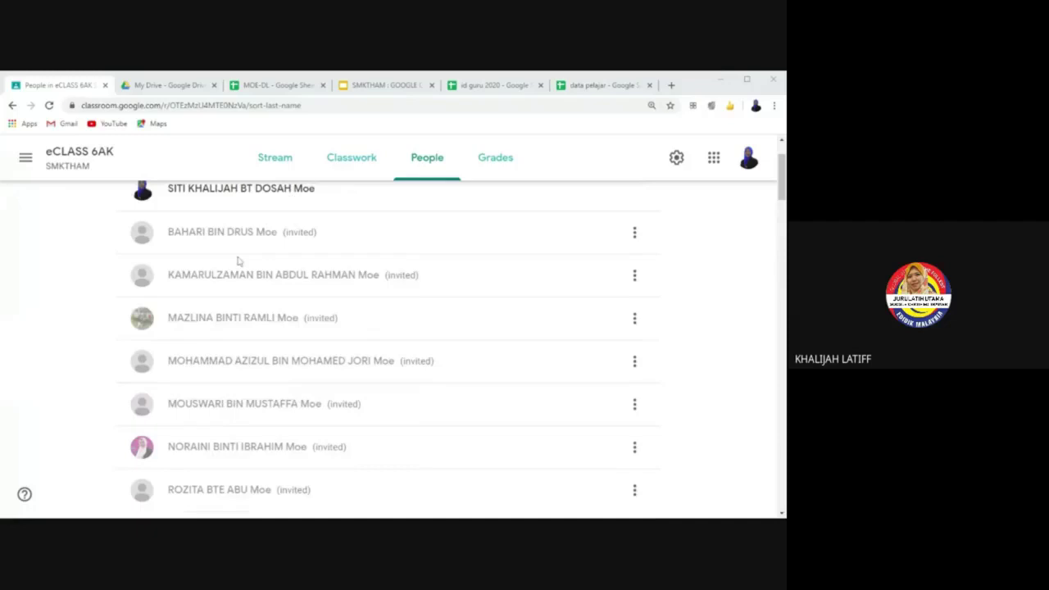
scroll(269, 483, down, 2)
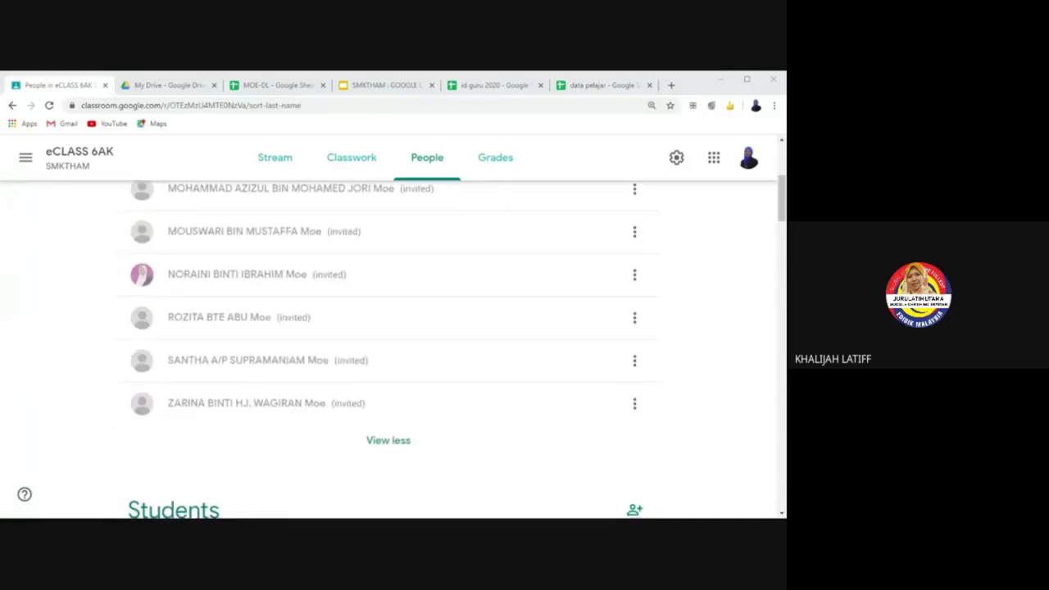
scroll(294, 414, down, 5)
scroll(276, 412, down, 5)
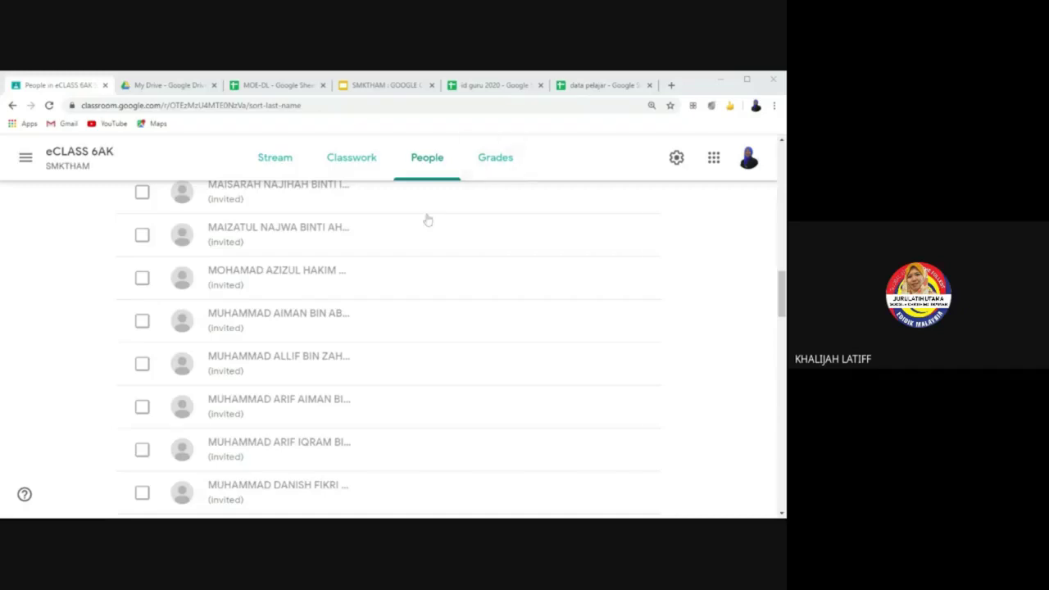
Step: Return to the eCLASS 6AK Classwork page listing the PENGAJIAN AM materials
click(354, 156)
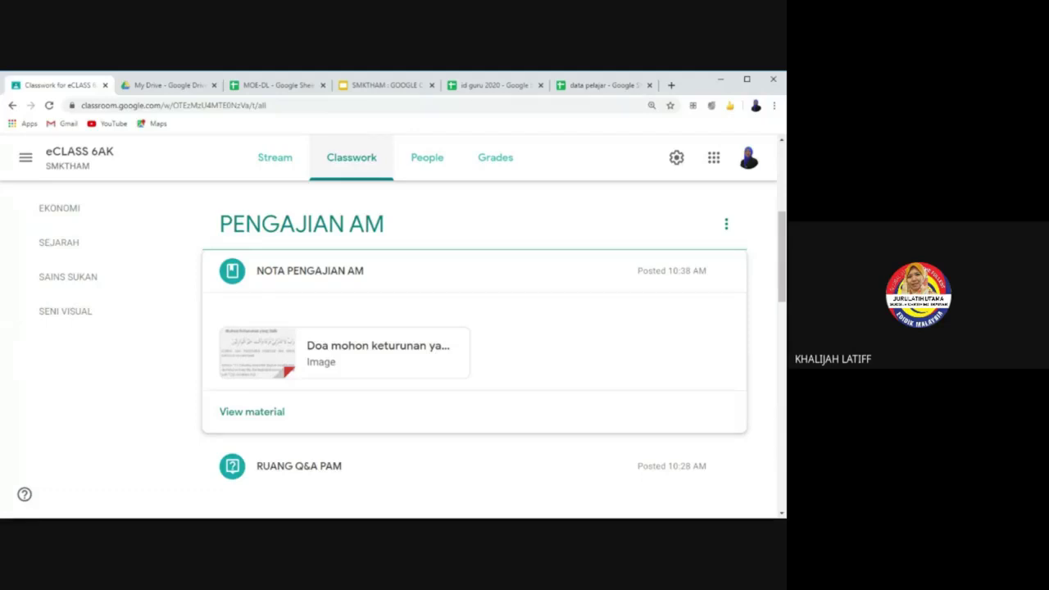
click(351, 160)
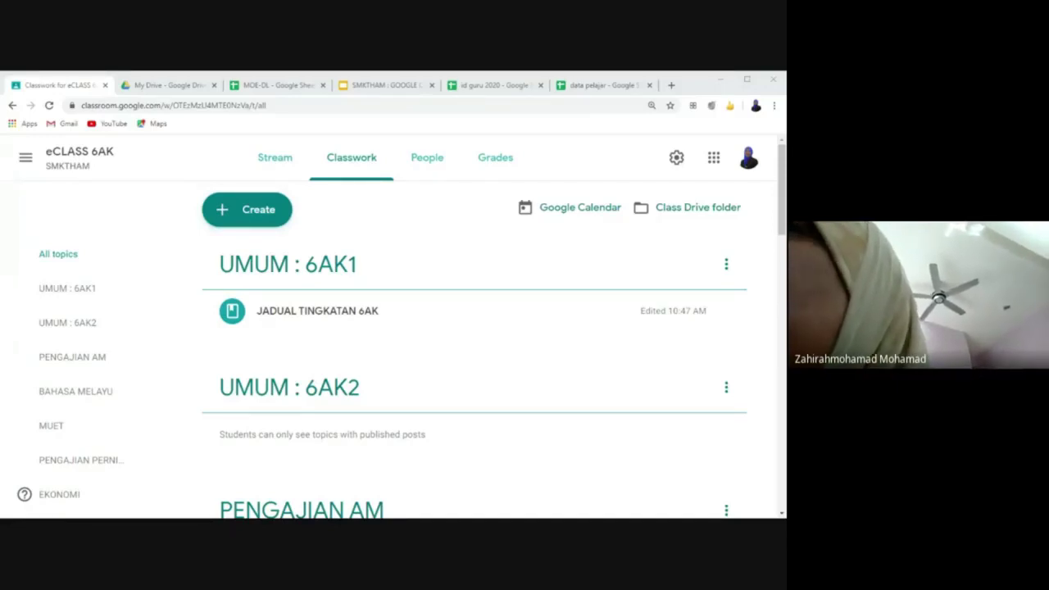
click(726, 265)
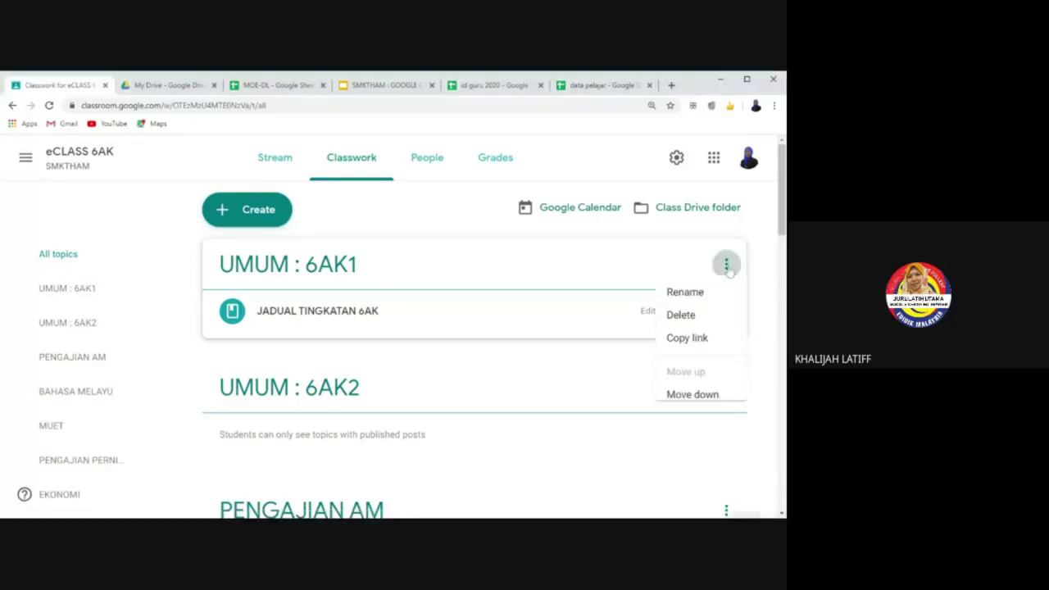
click(768, 330)
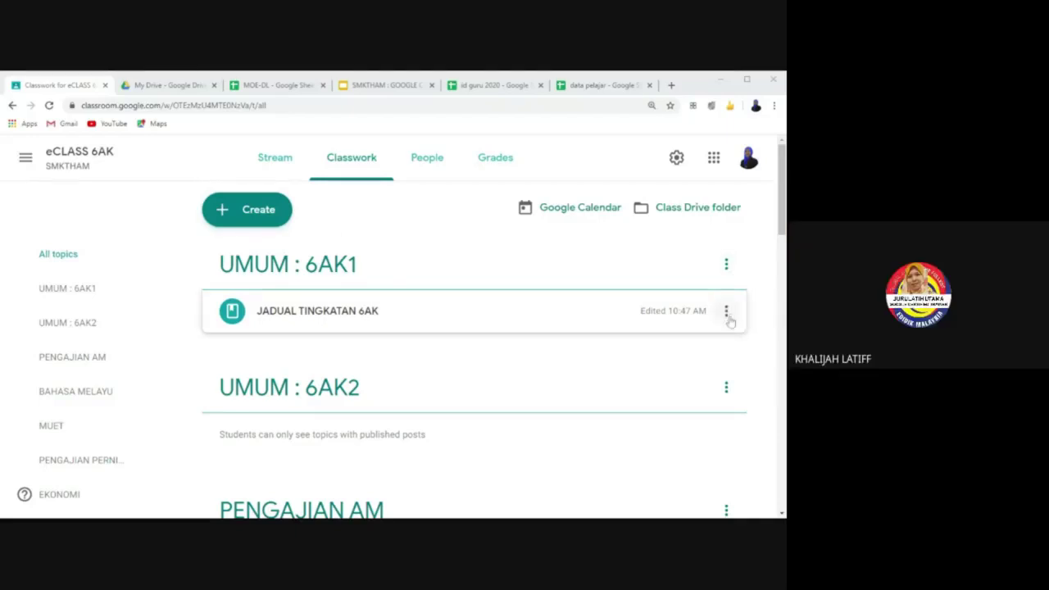
Step: Delete the JADUAL TINGKATAN 6AK and NOTA PENGAJIAN AM materials
click(728, 315)
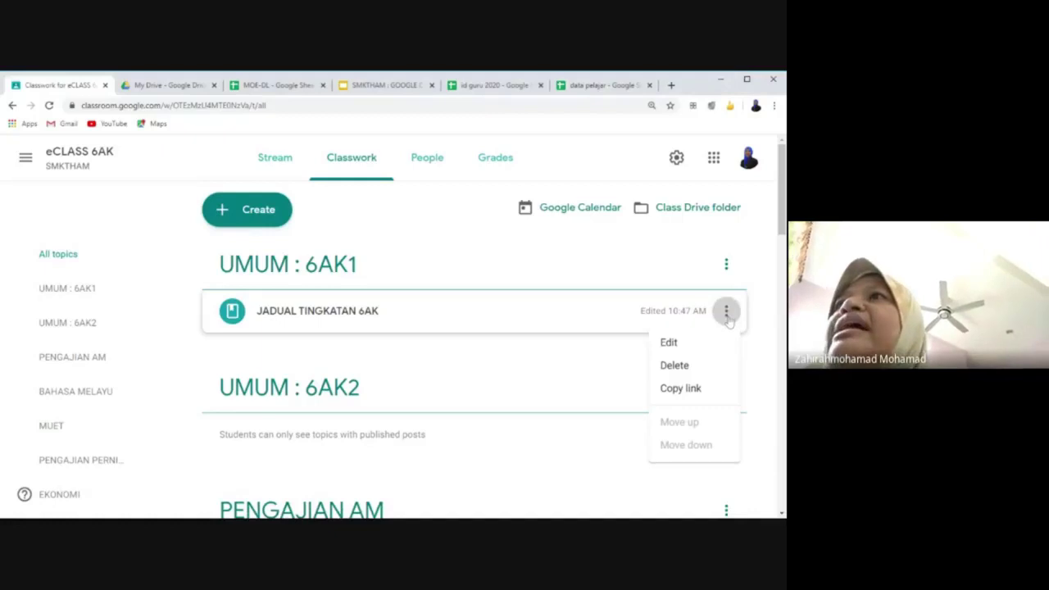
click(705, 374)
click(451, 361)
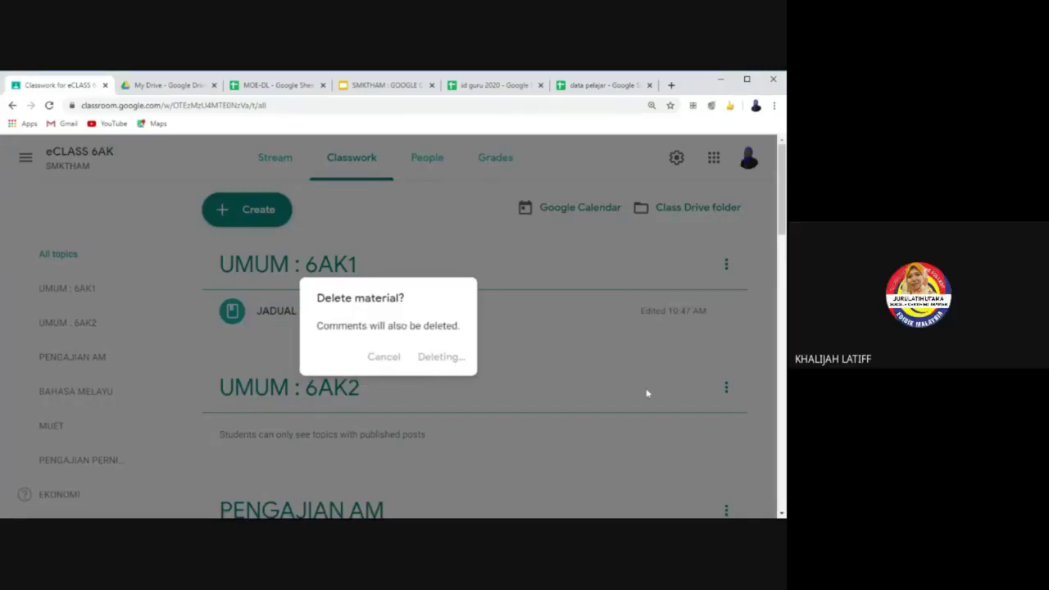
scroll(668, 353, down, 5)
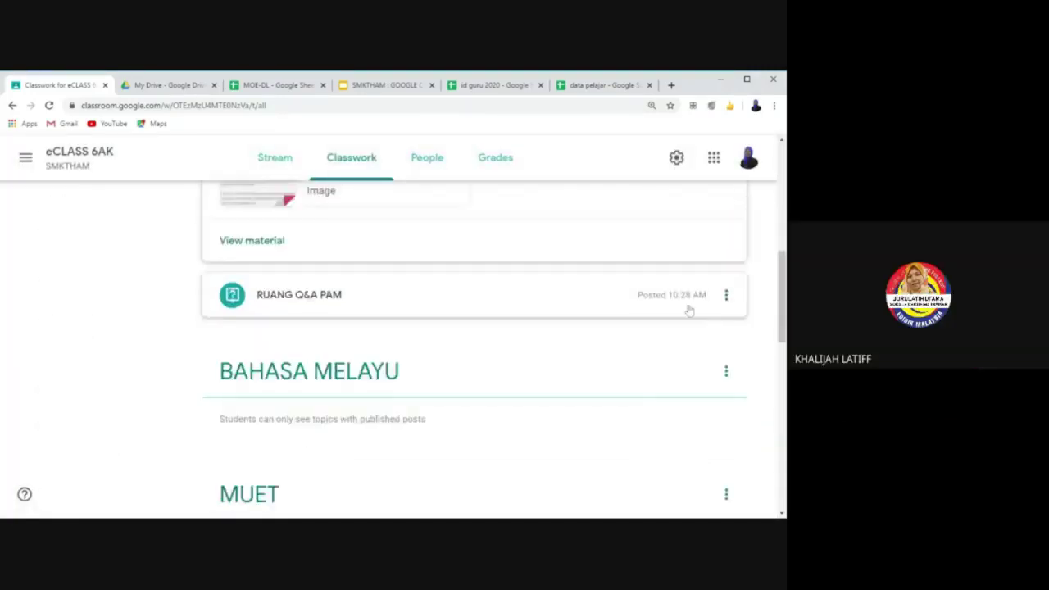
scroll(689, 312, up, 2)
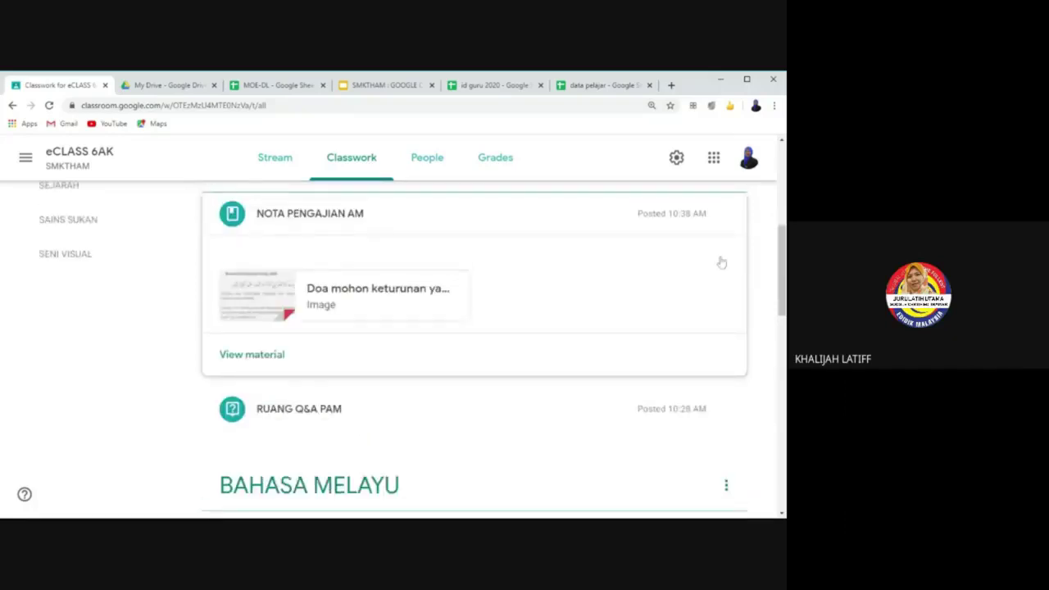
mouse_move(711, 236)
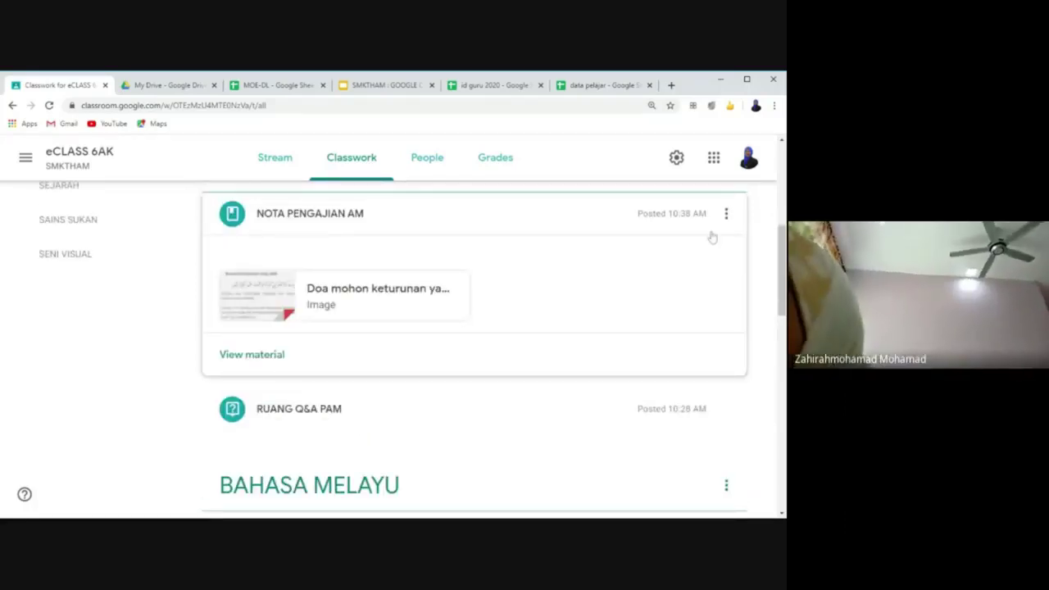
click(725, 215)
click(688, 269)
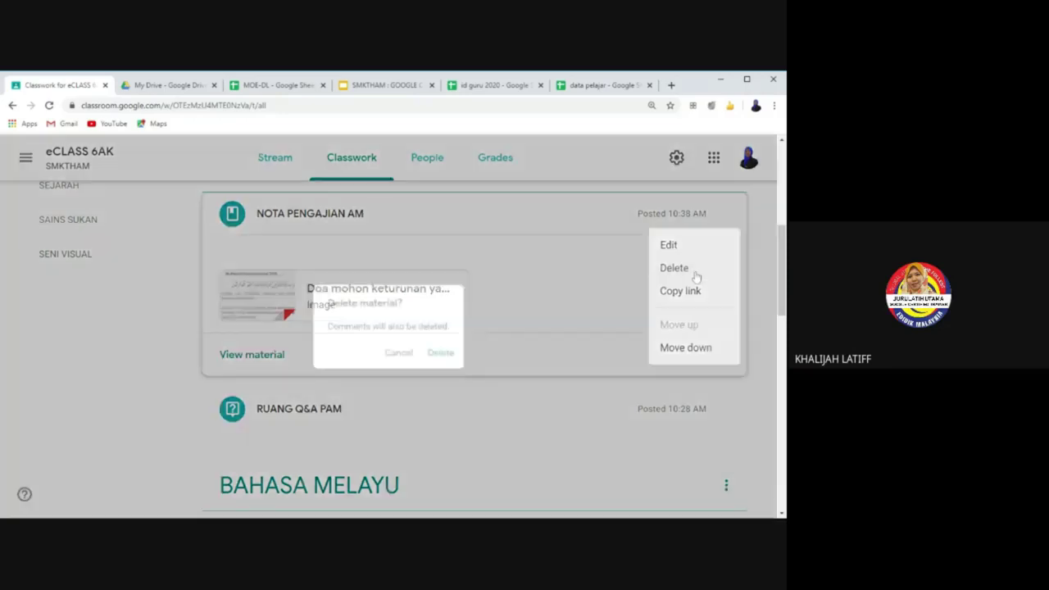
click(447, 357)
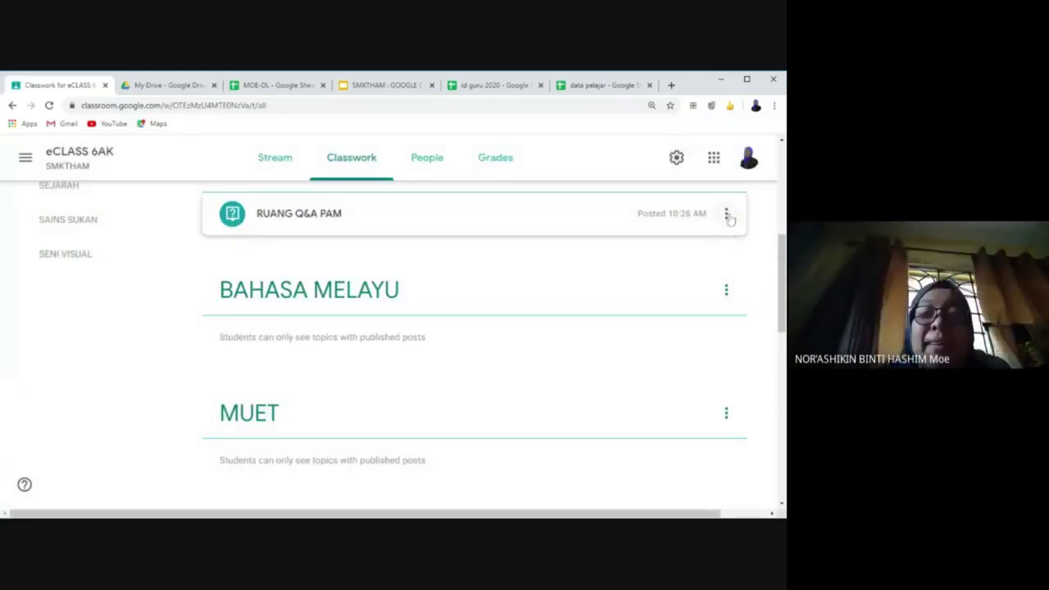
Step: Delete the RUANG Q&A PAM and RUANG Q&A SENI VISUAL questions
click(728, 216)
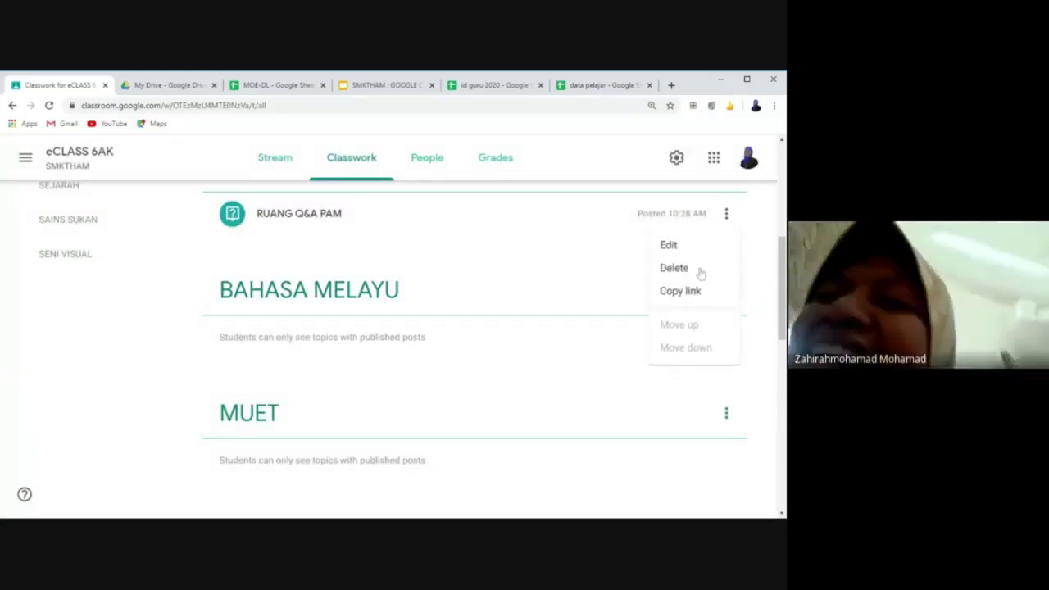
click(698, 274)
click(473, 364)
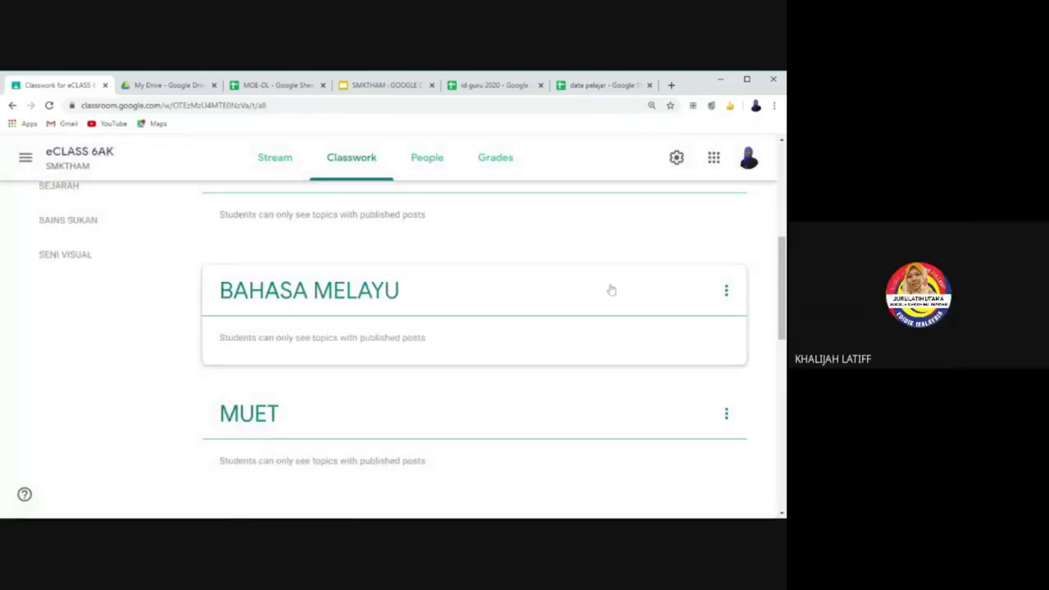
scroll(611, 290, down, 5)
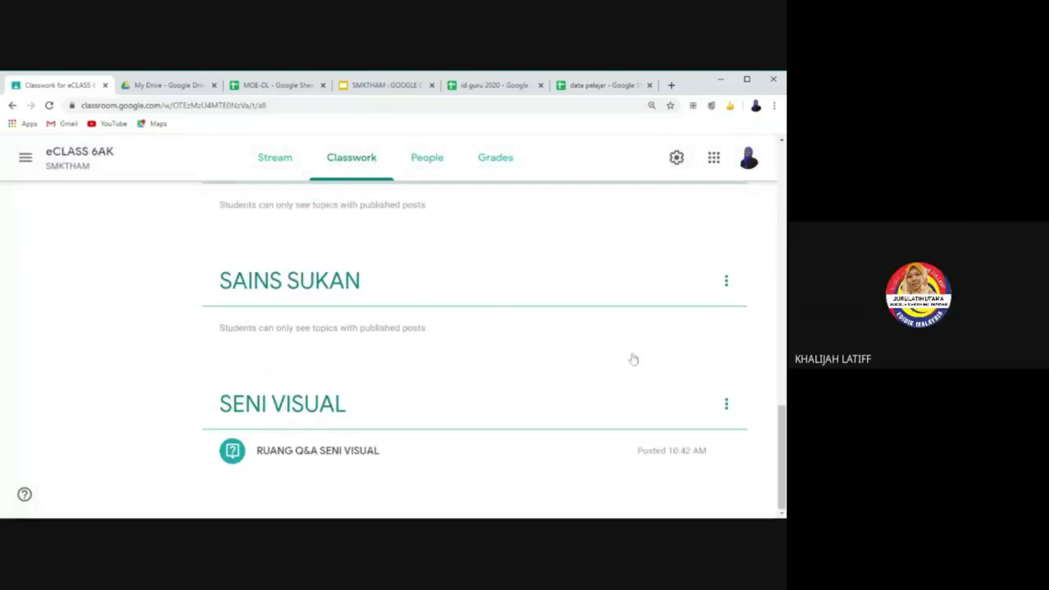
click(728, 450)
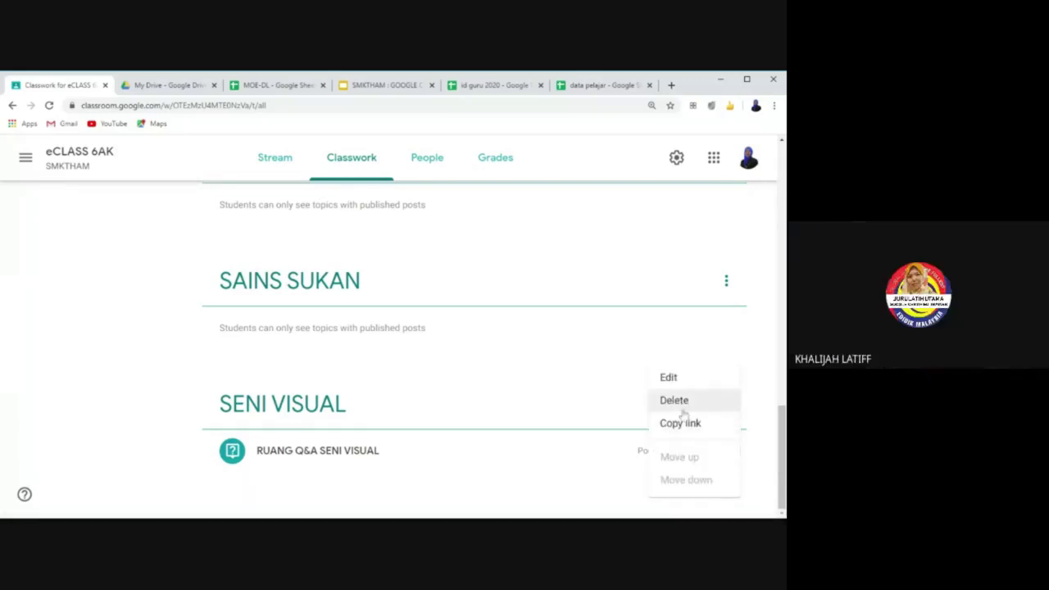
click(684, 406)
click(470, 363)
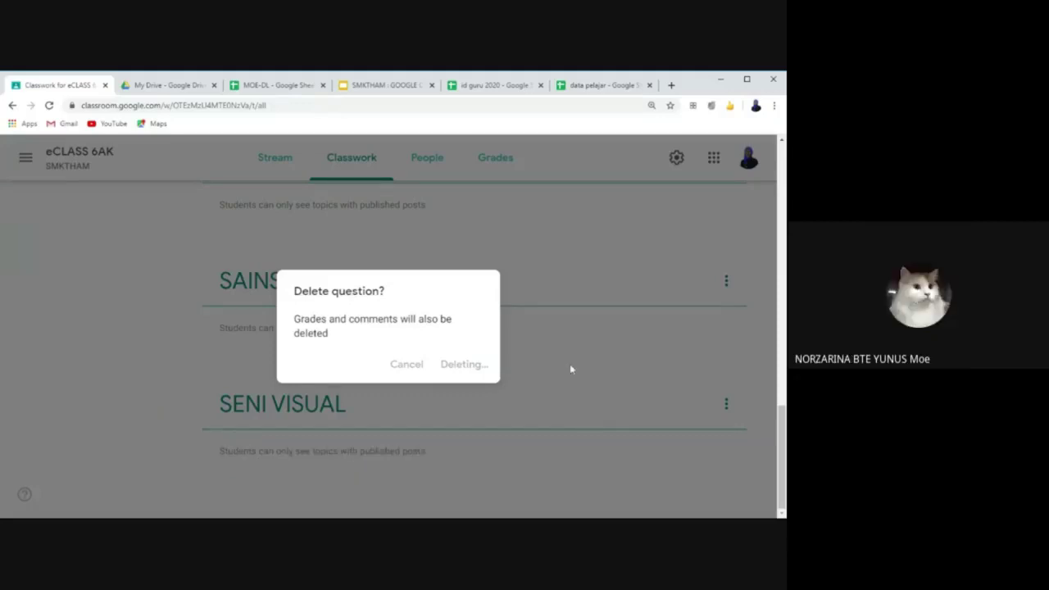
scroll(534, 383, up, 8)
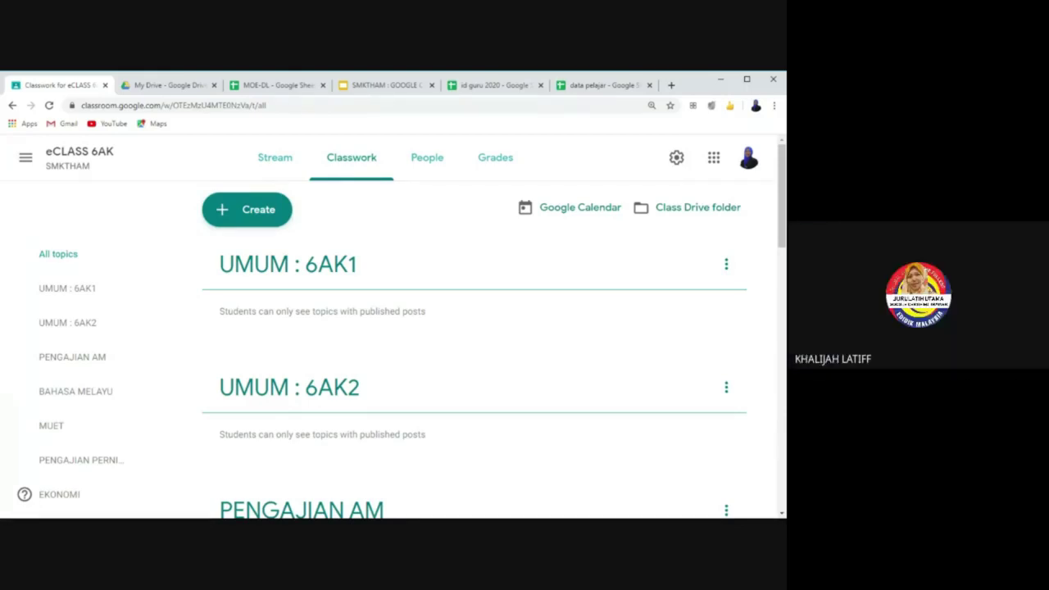
Step: On the eCLASS 6AK Stream, display the class join code enlarged full-screen
click(270, 158)
drag(78, 233, 217, 239)
click(217, 238)
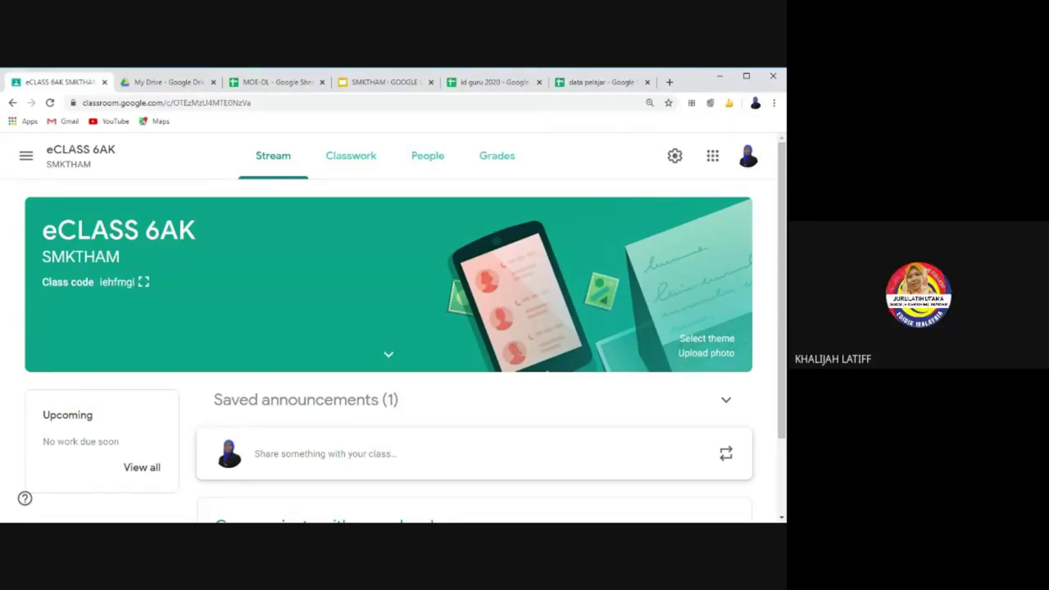
drag(43, 230, 195, 230)
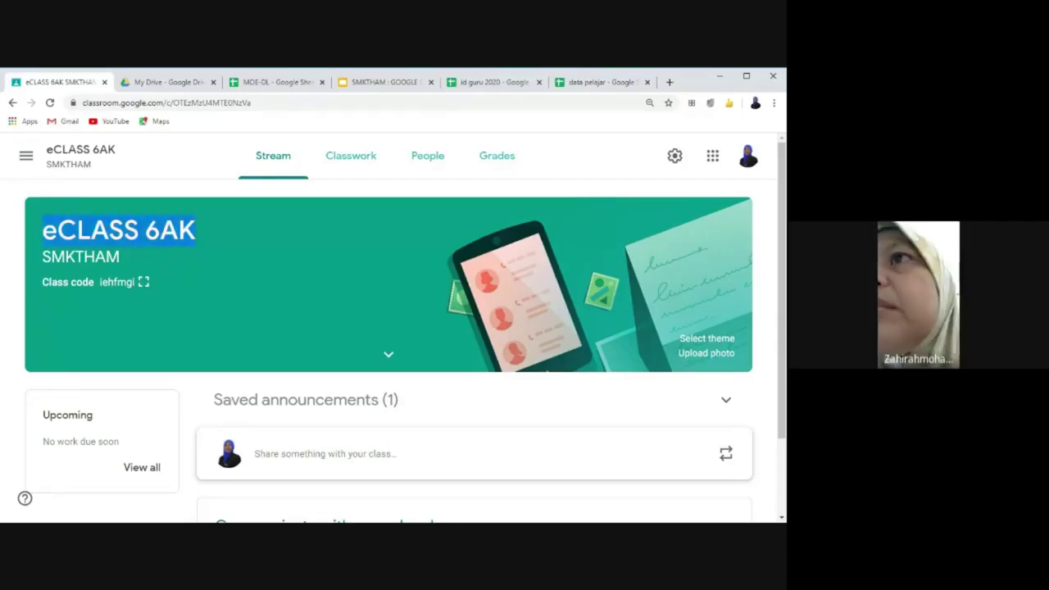
click(144, 282)
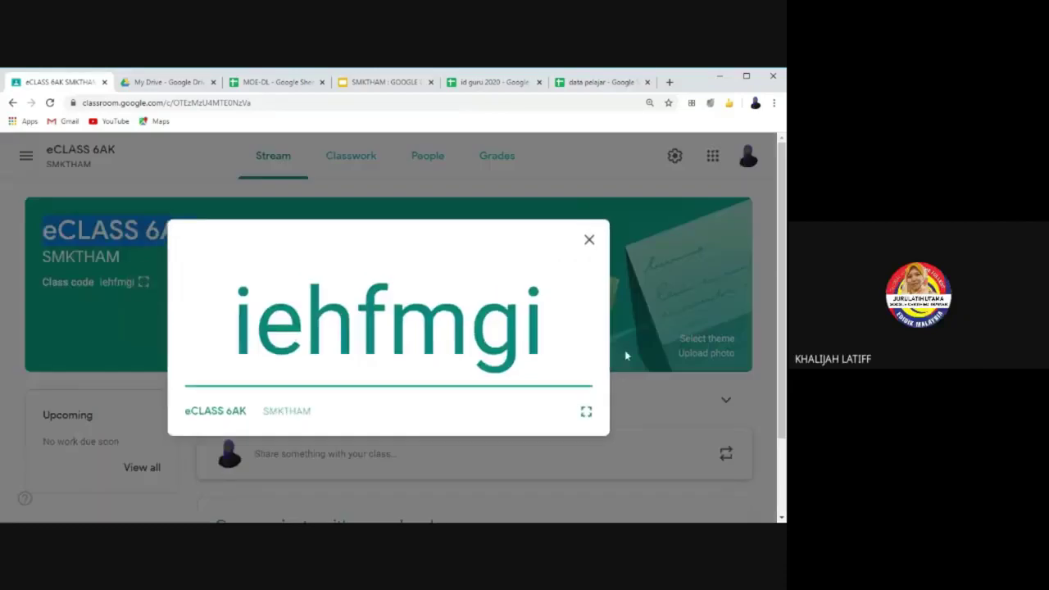